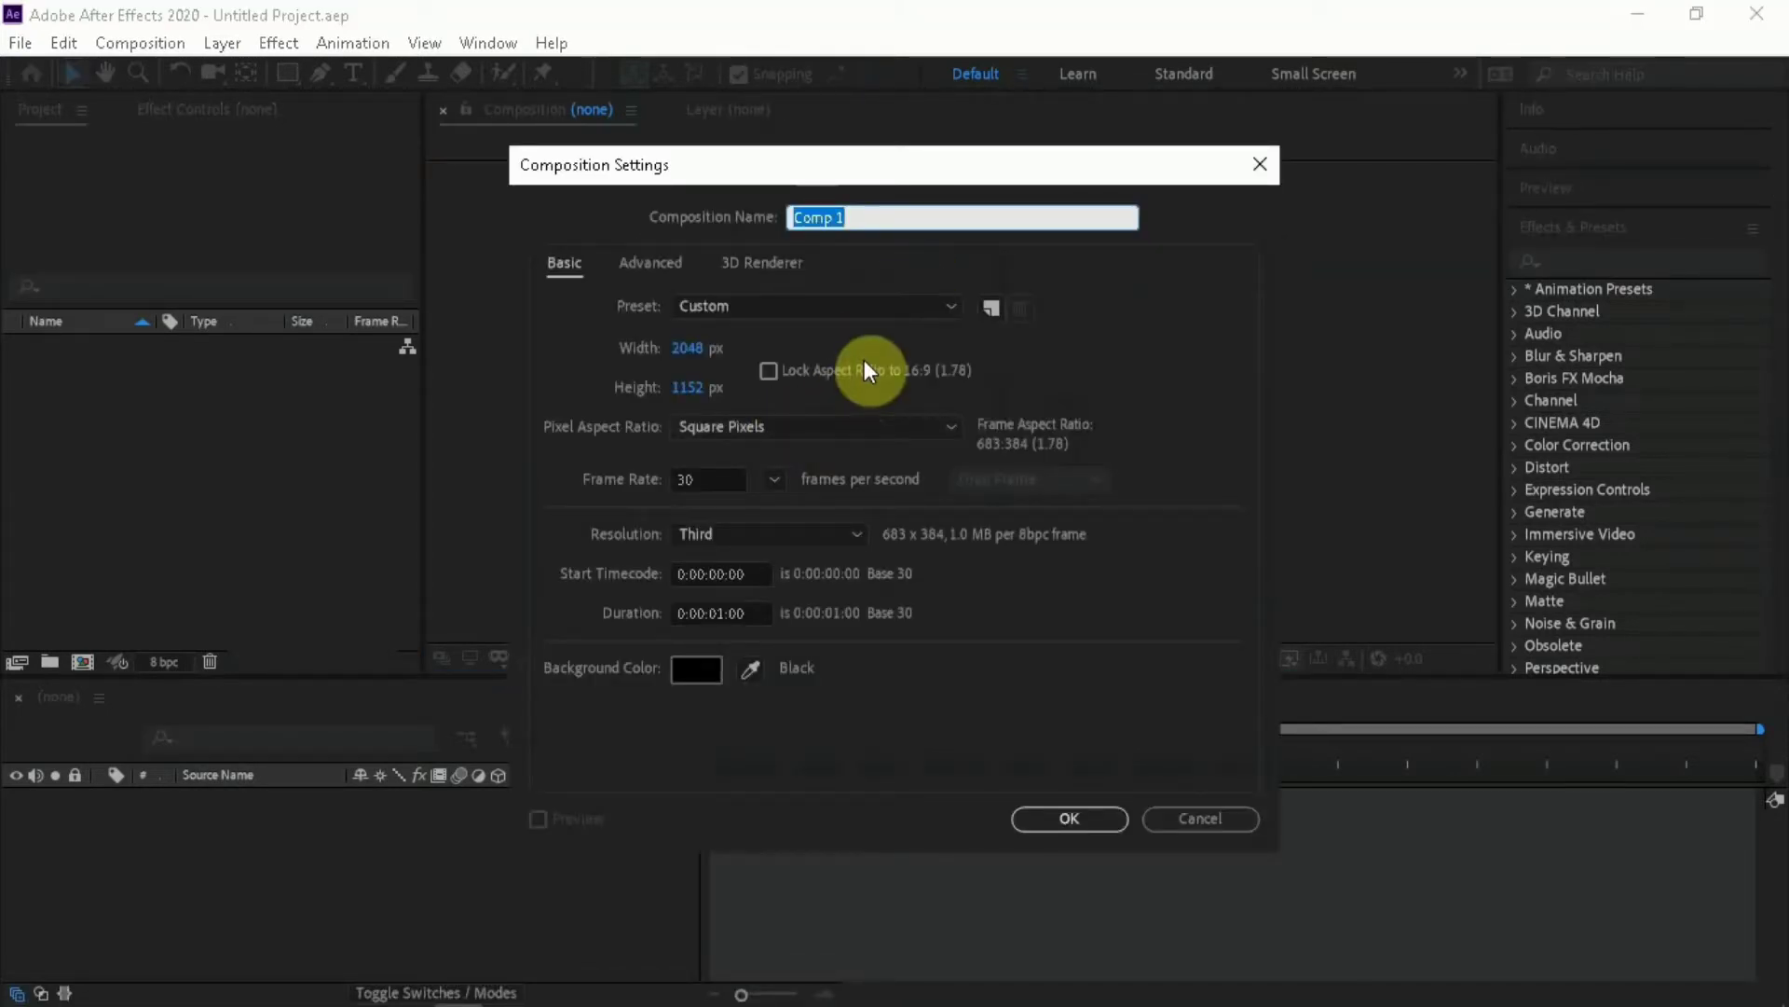
Name the new composition "smooth rotation" and set its size to 720 by 720 px
type("smooth ")
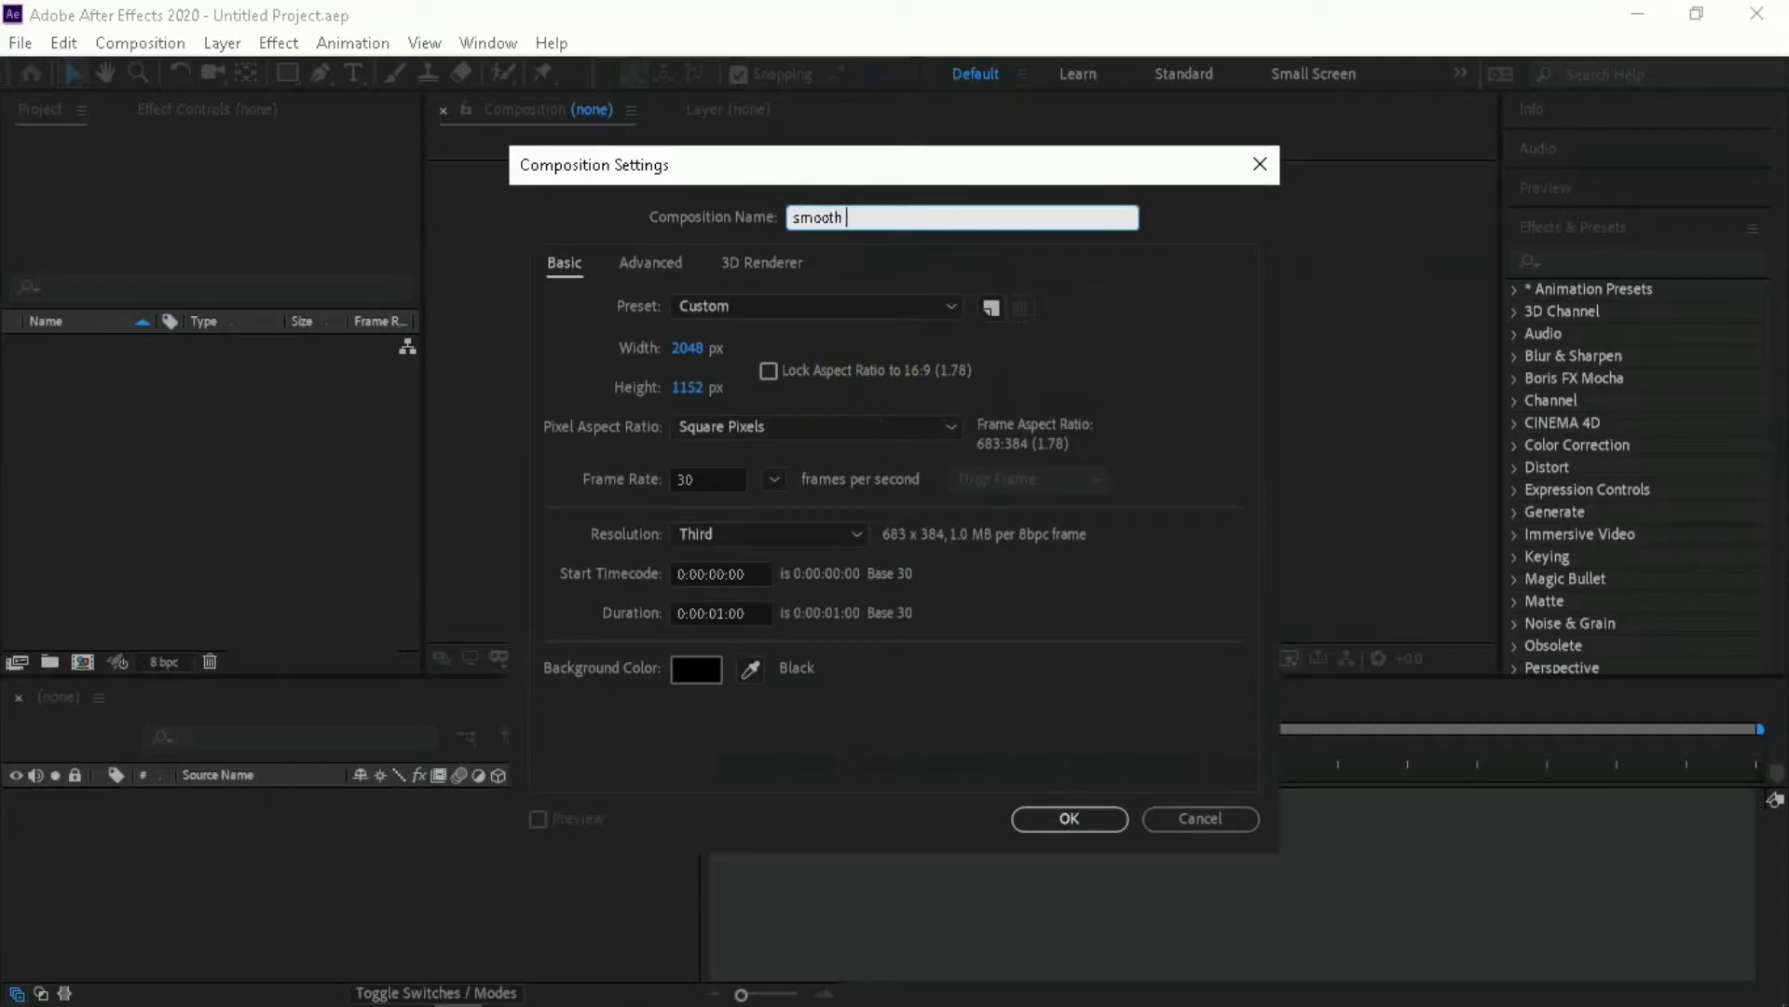
type("rotation")
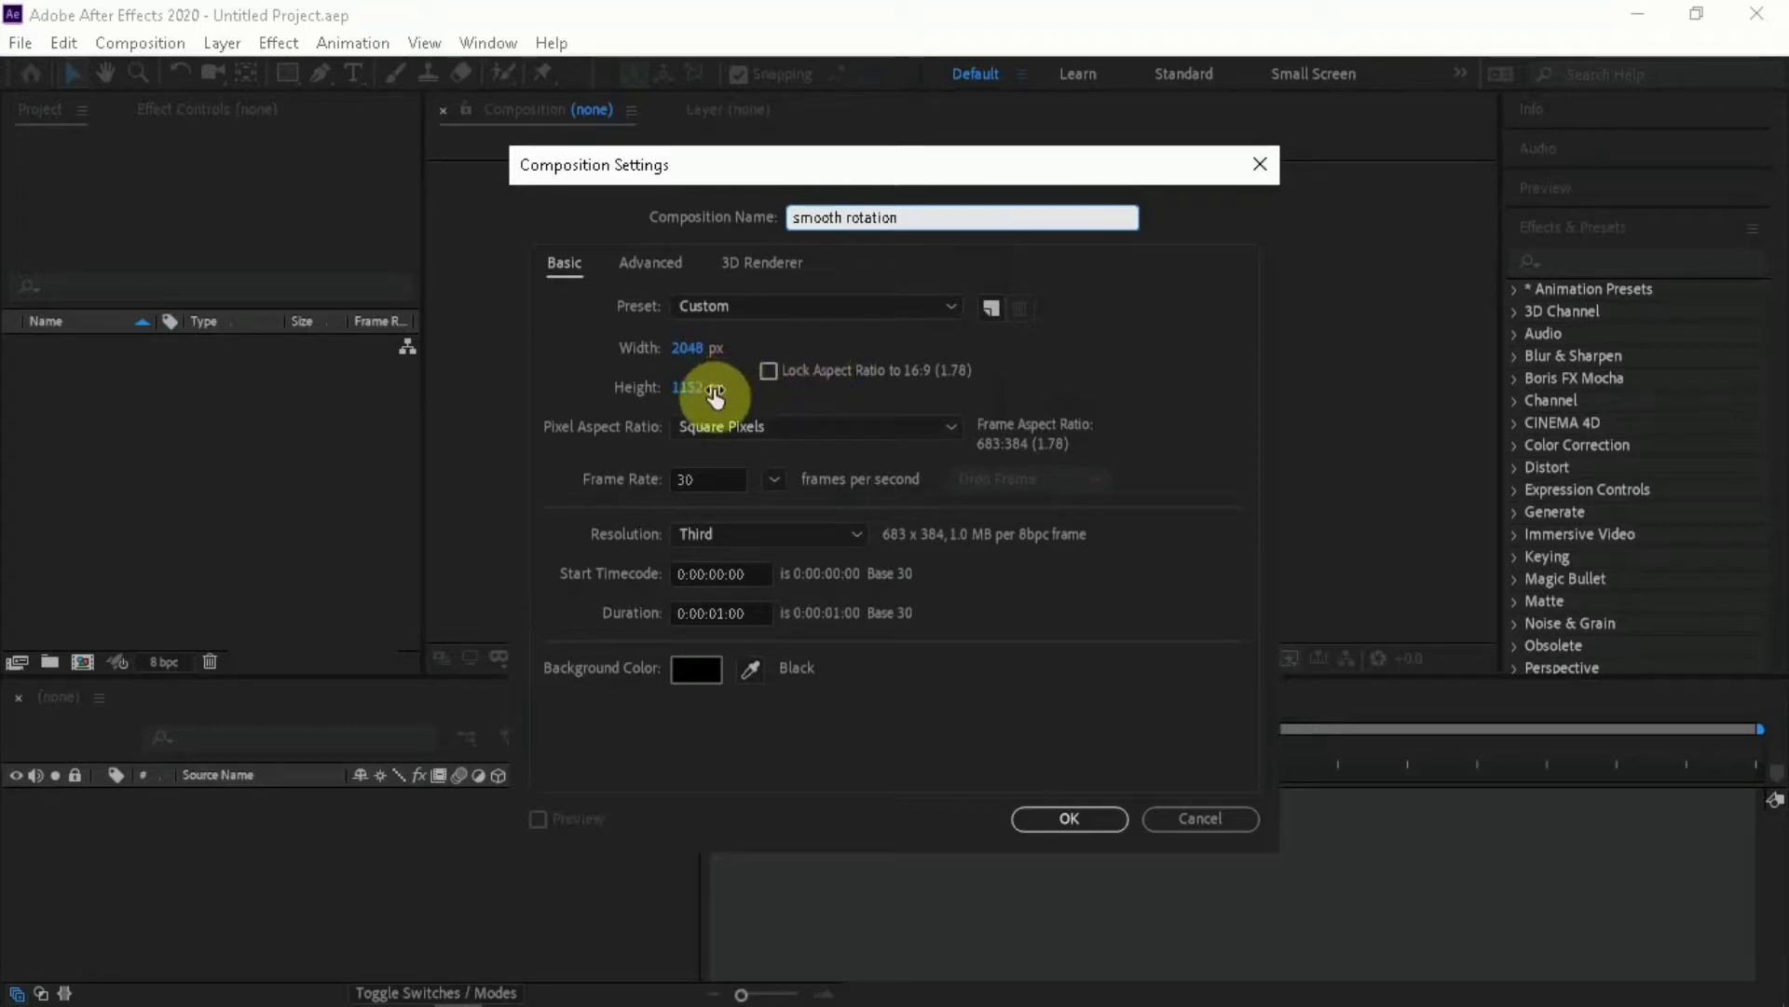
left_click(688, 350)
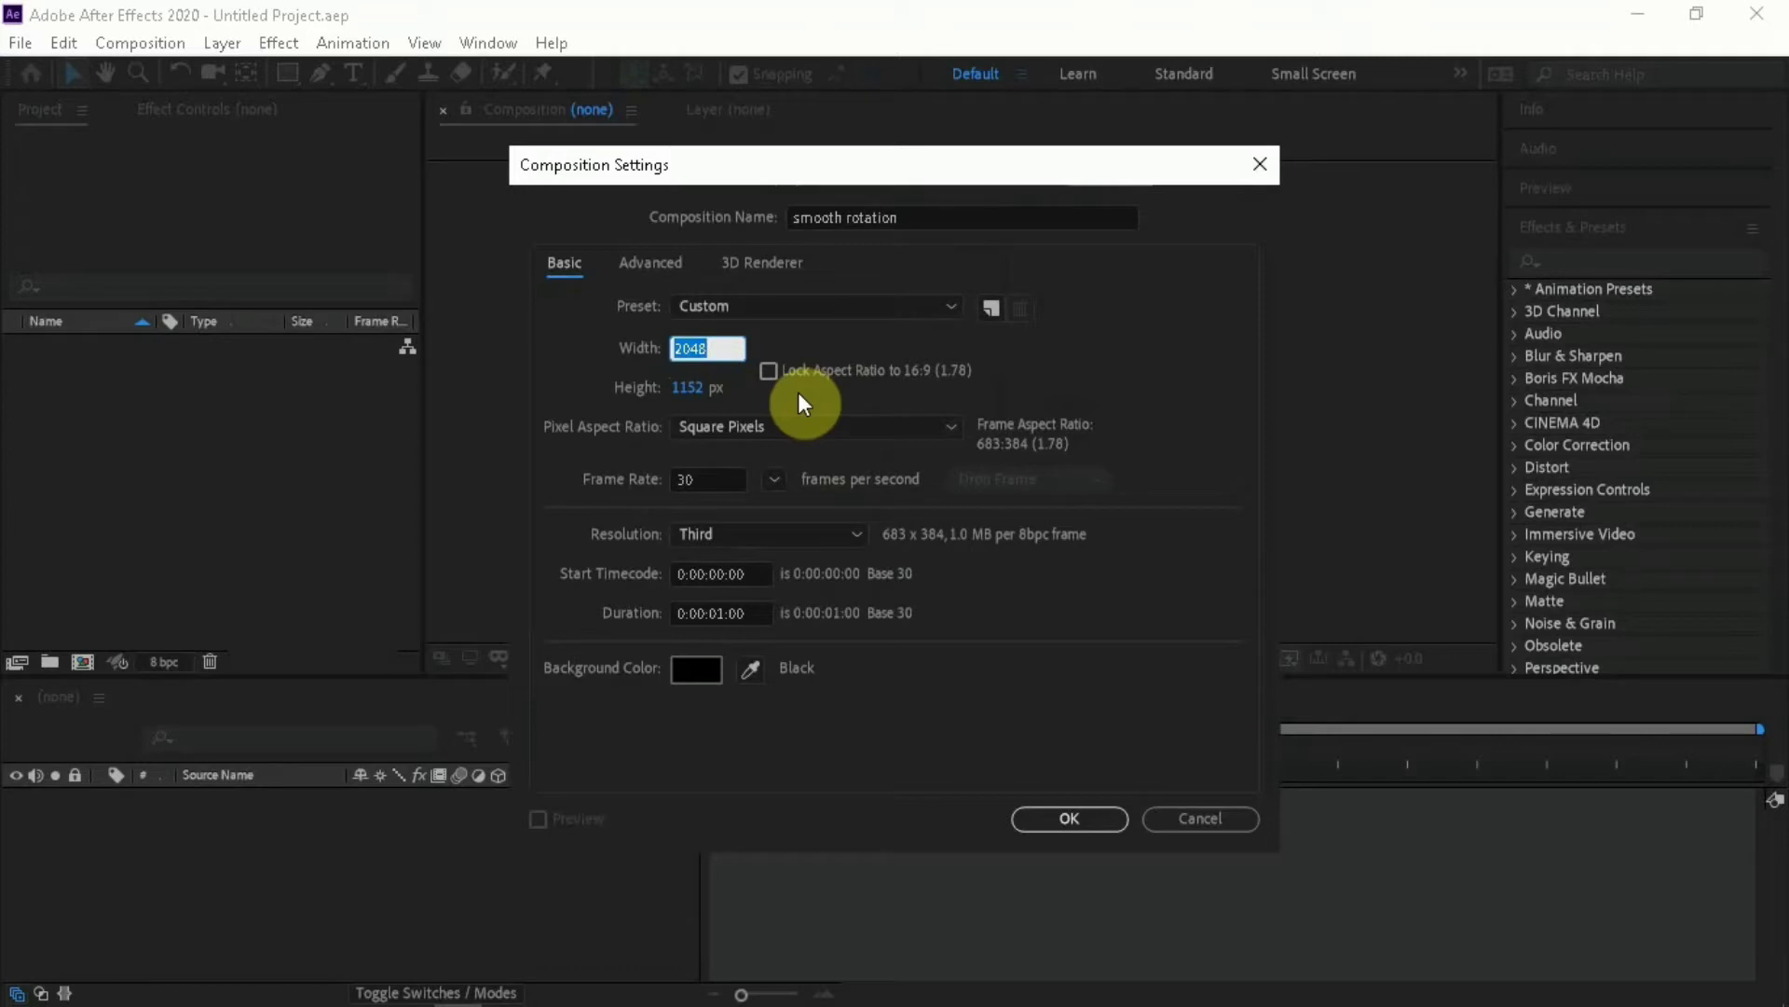
type("720")
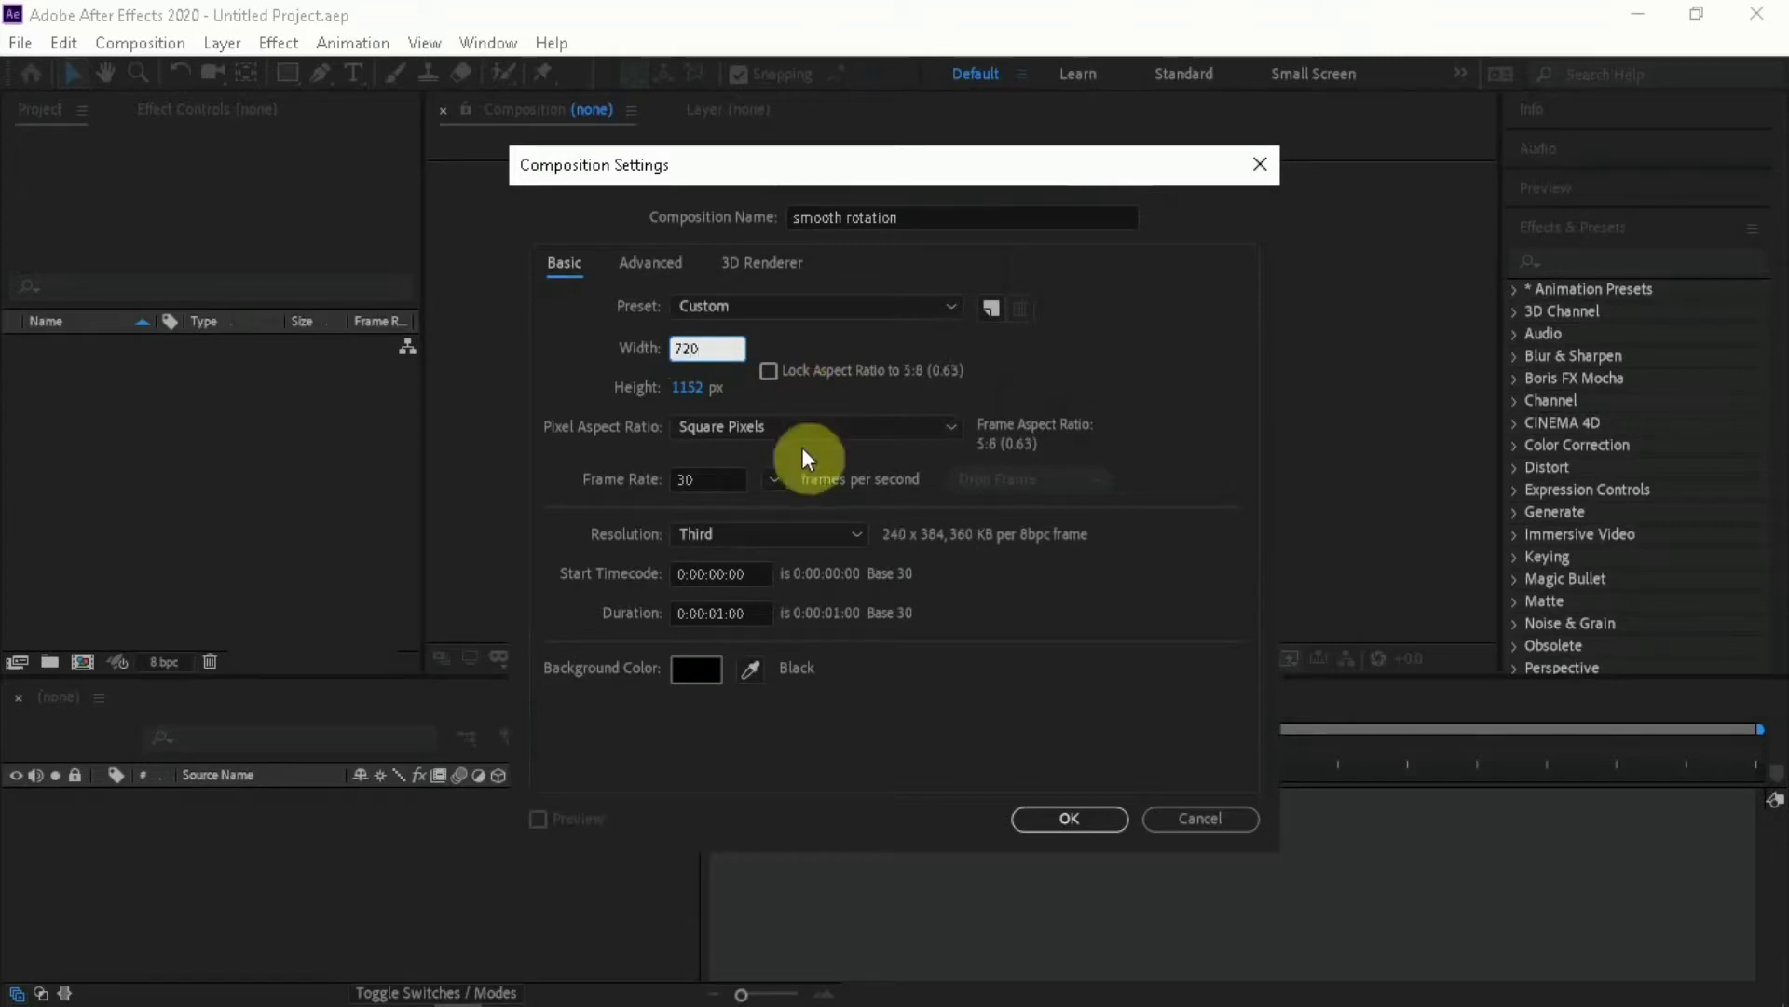
left_click(691, 389)
type("2")
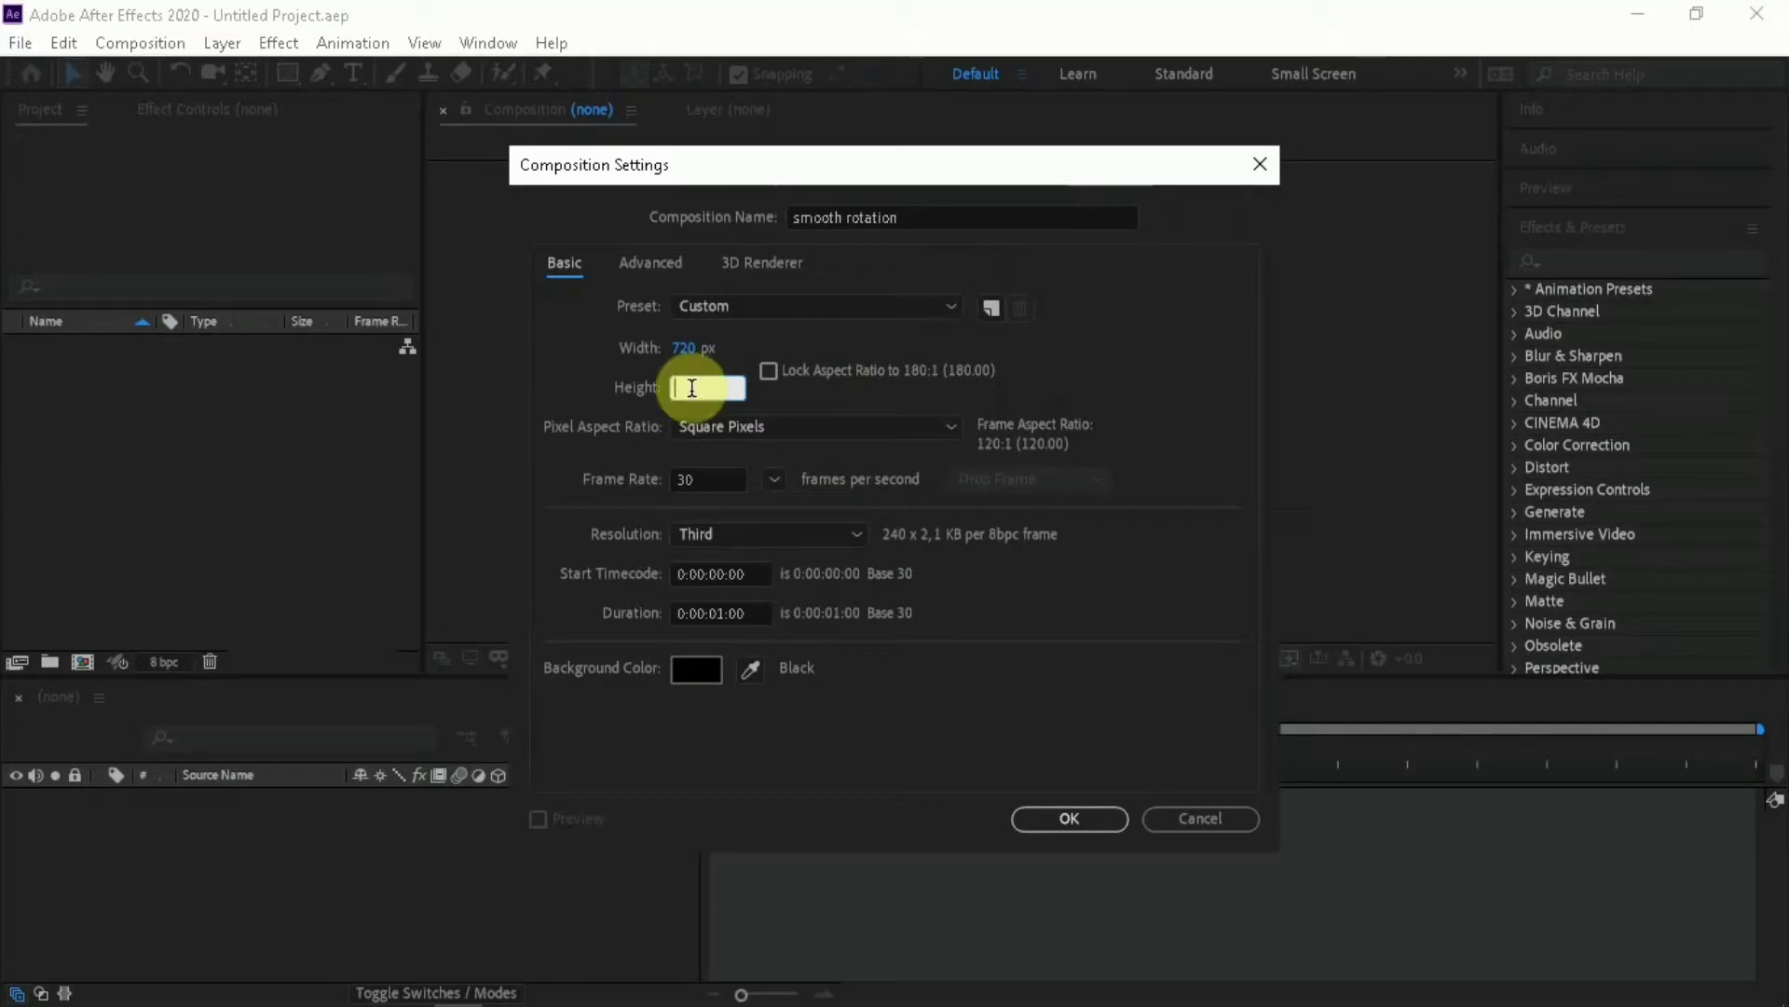
type("720")
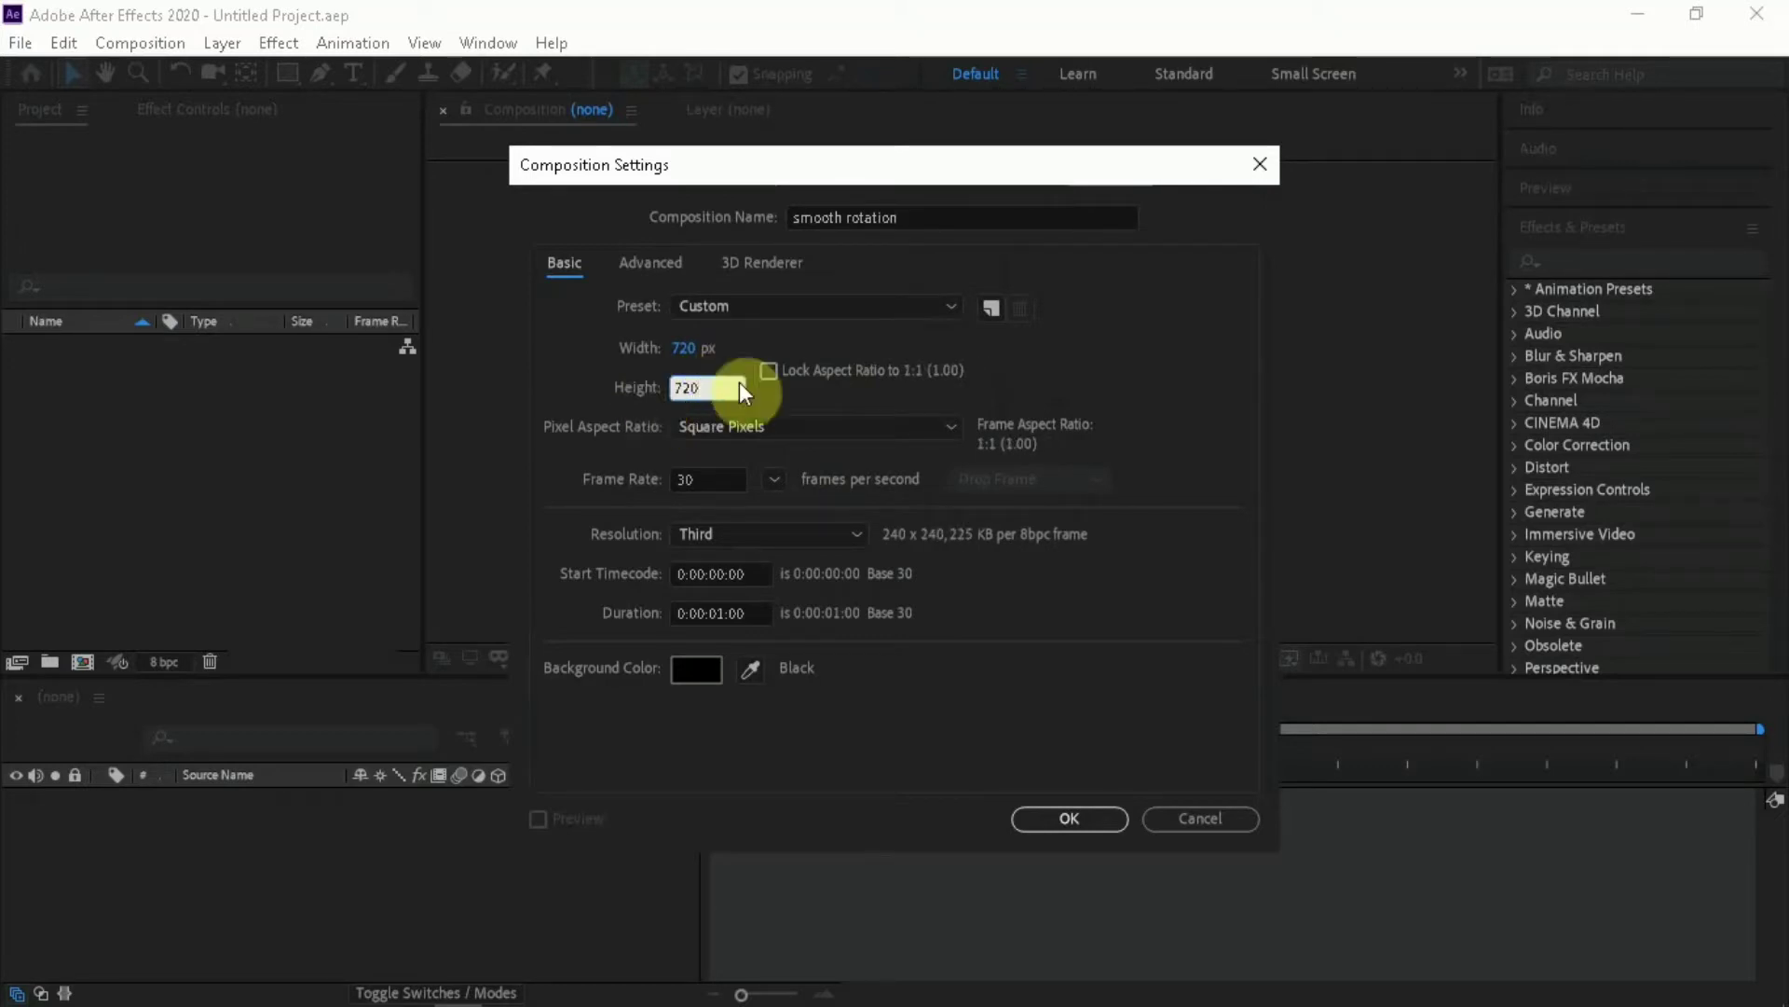
Set the composition duration to 0:00:05:00 and create the composition
left_click(724, 614)
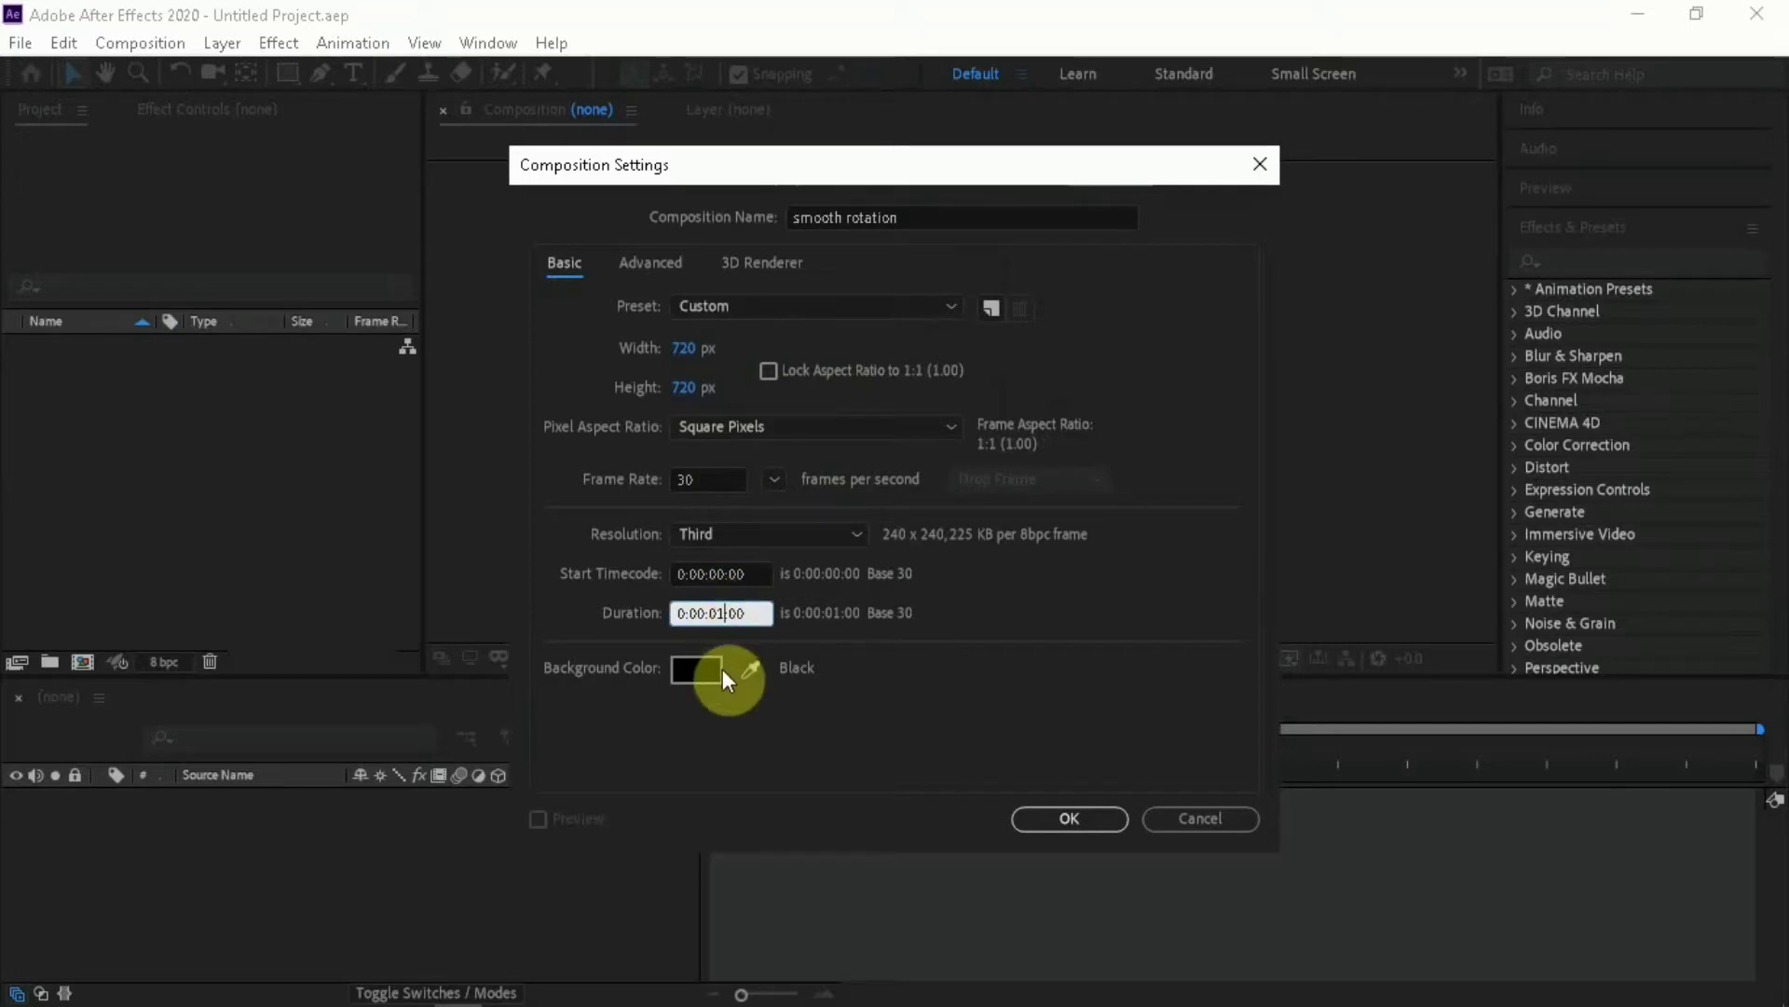
key("BackSpace")
key("BackSpace")
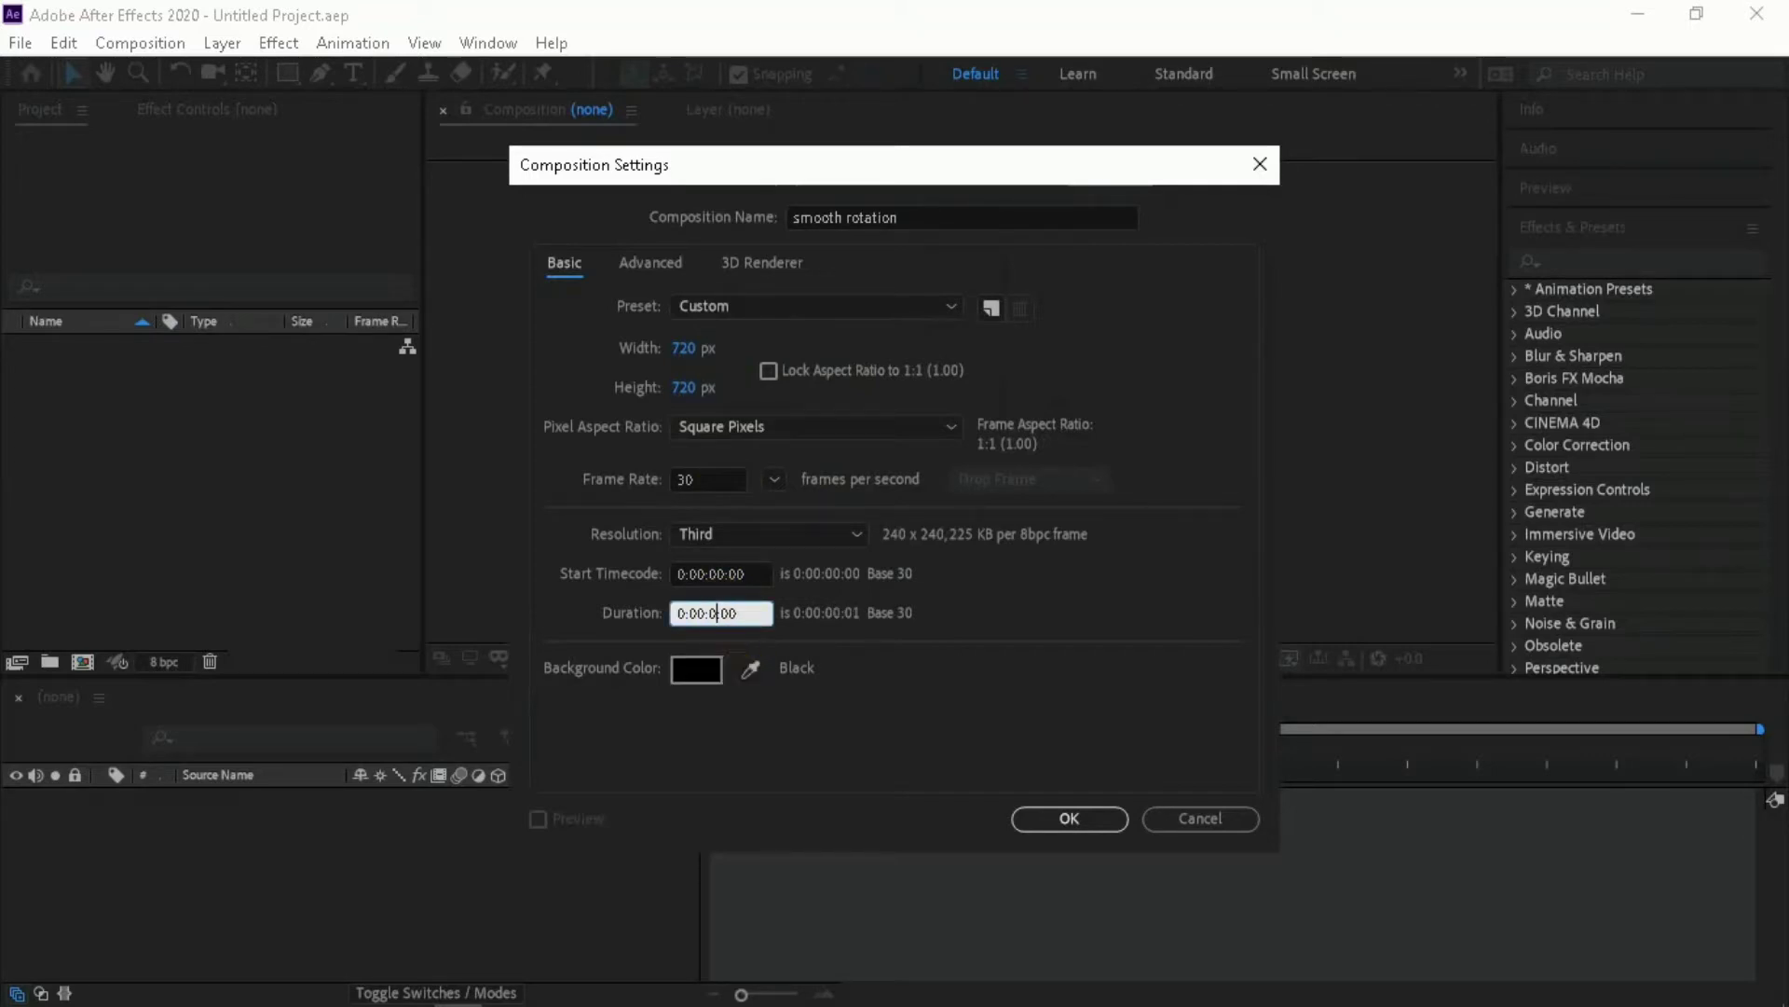
type("05")
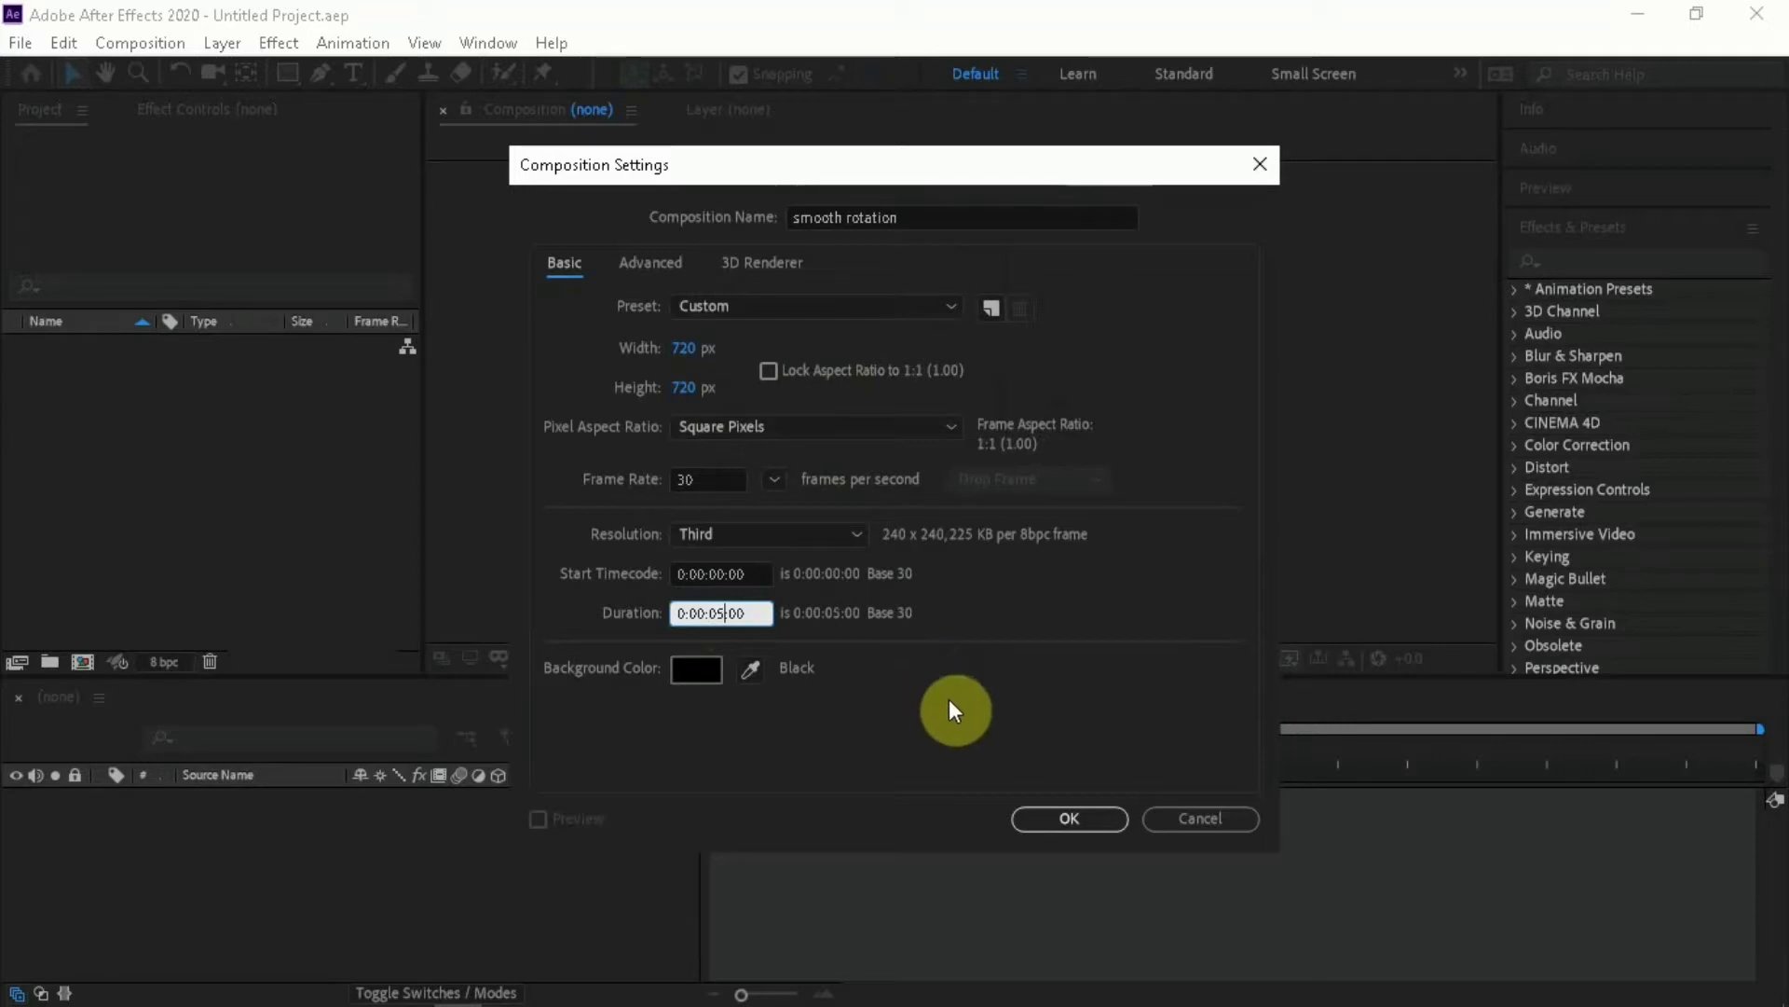
left_click(1081, 822)
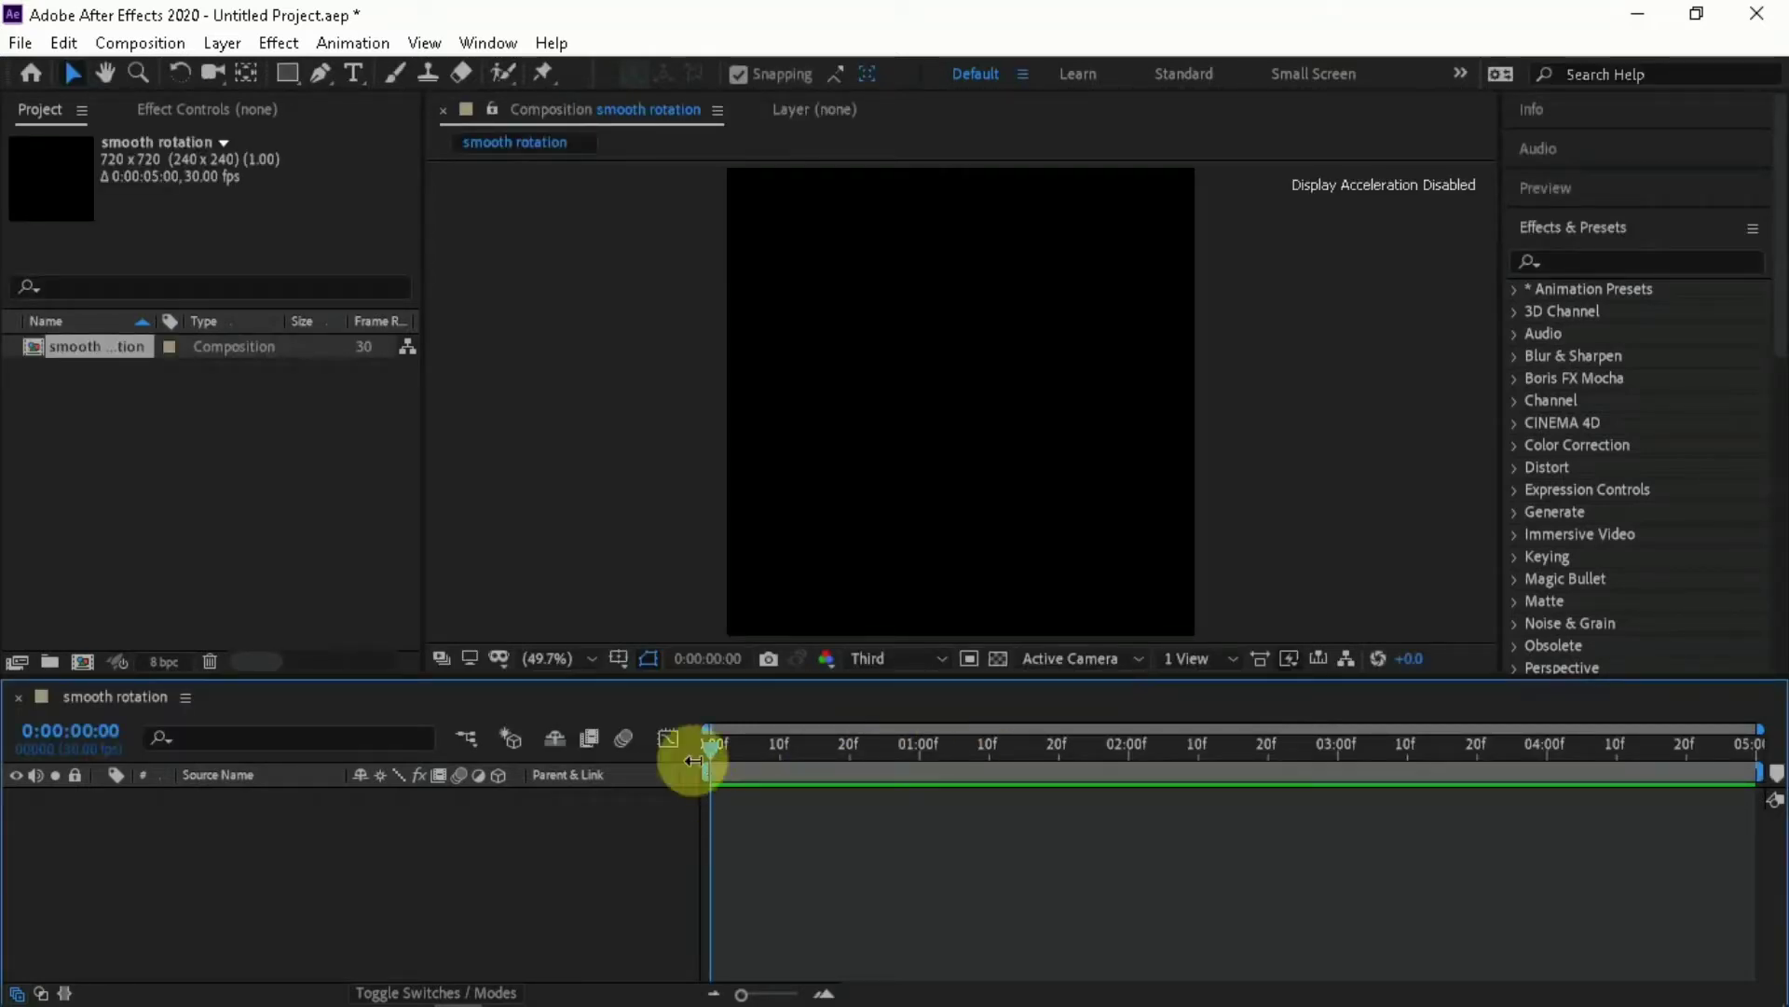
left_click_drag(732, 743, 597, 751)
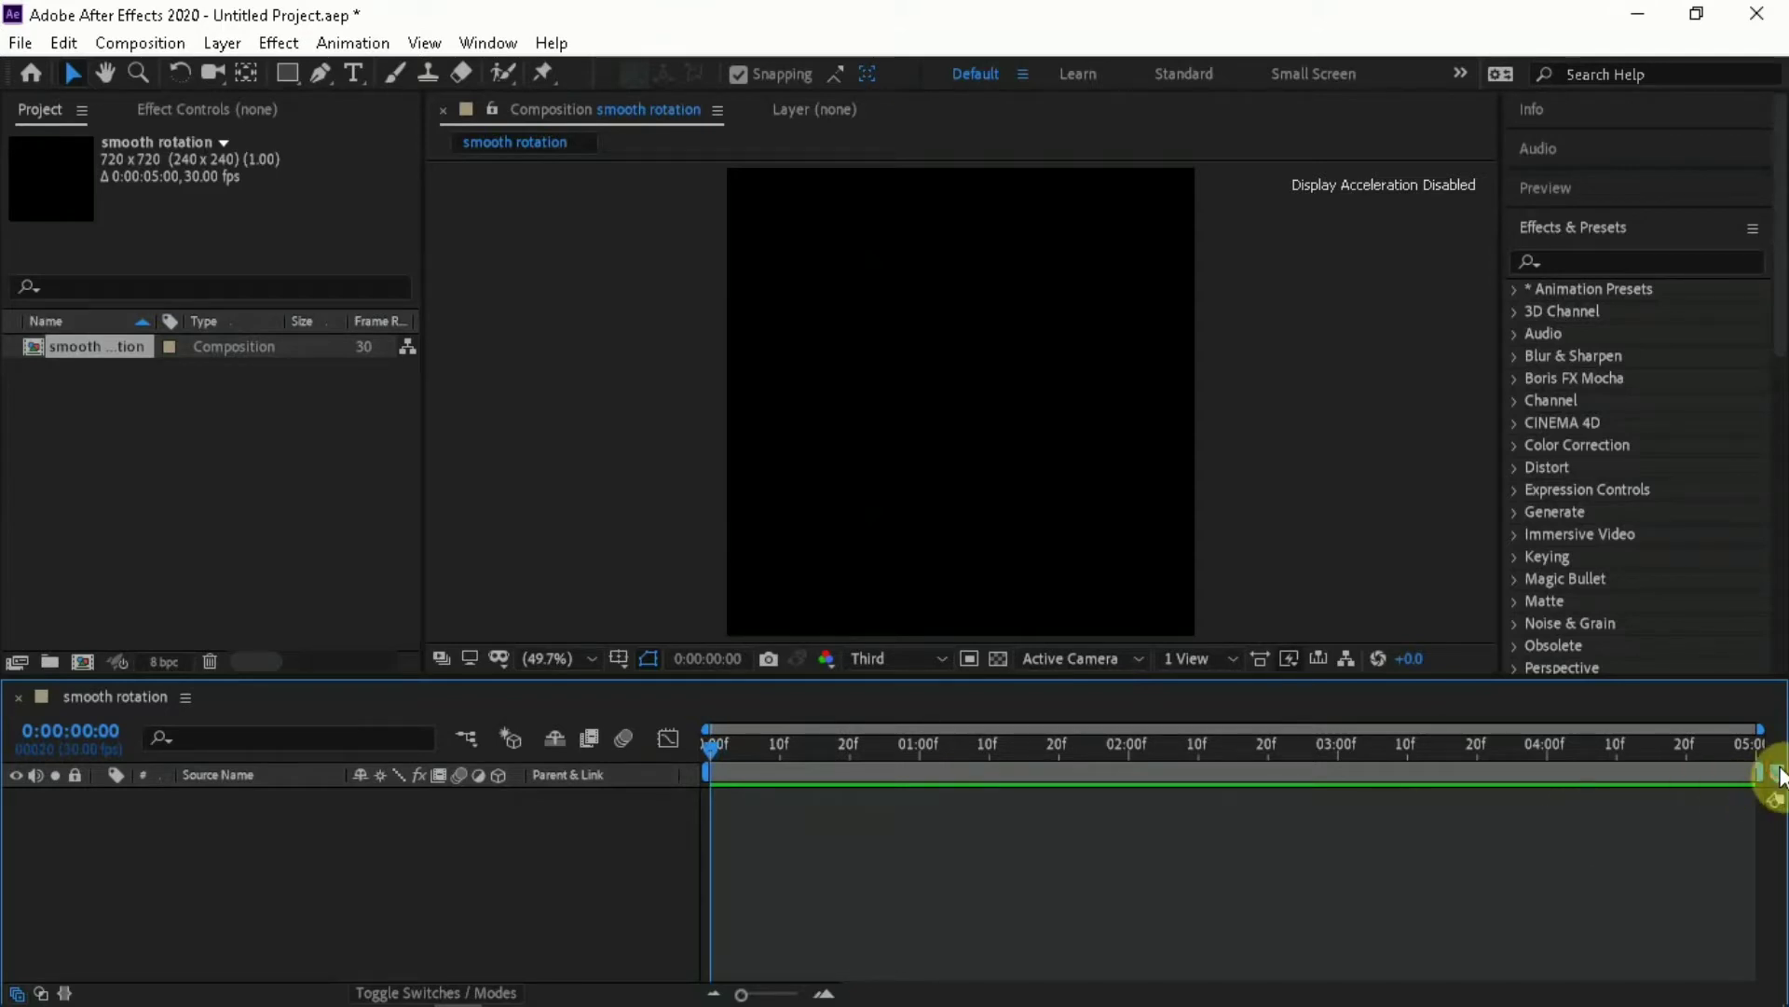
left_click(1247, 746)
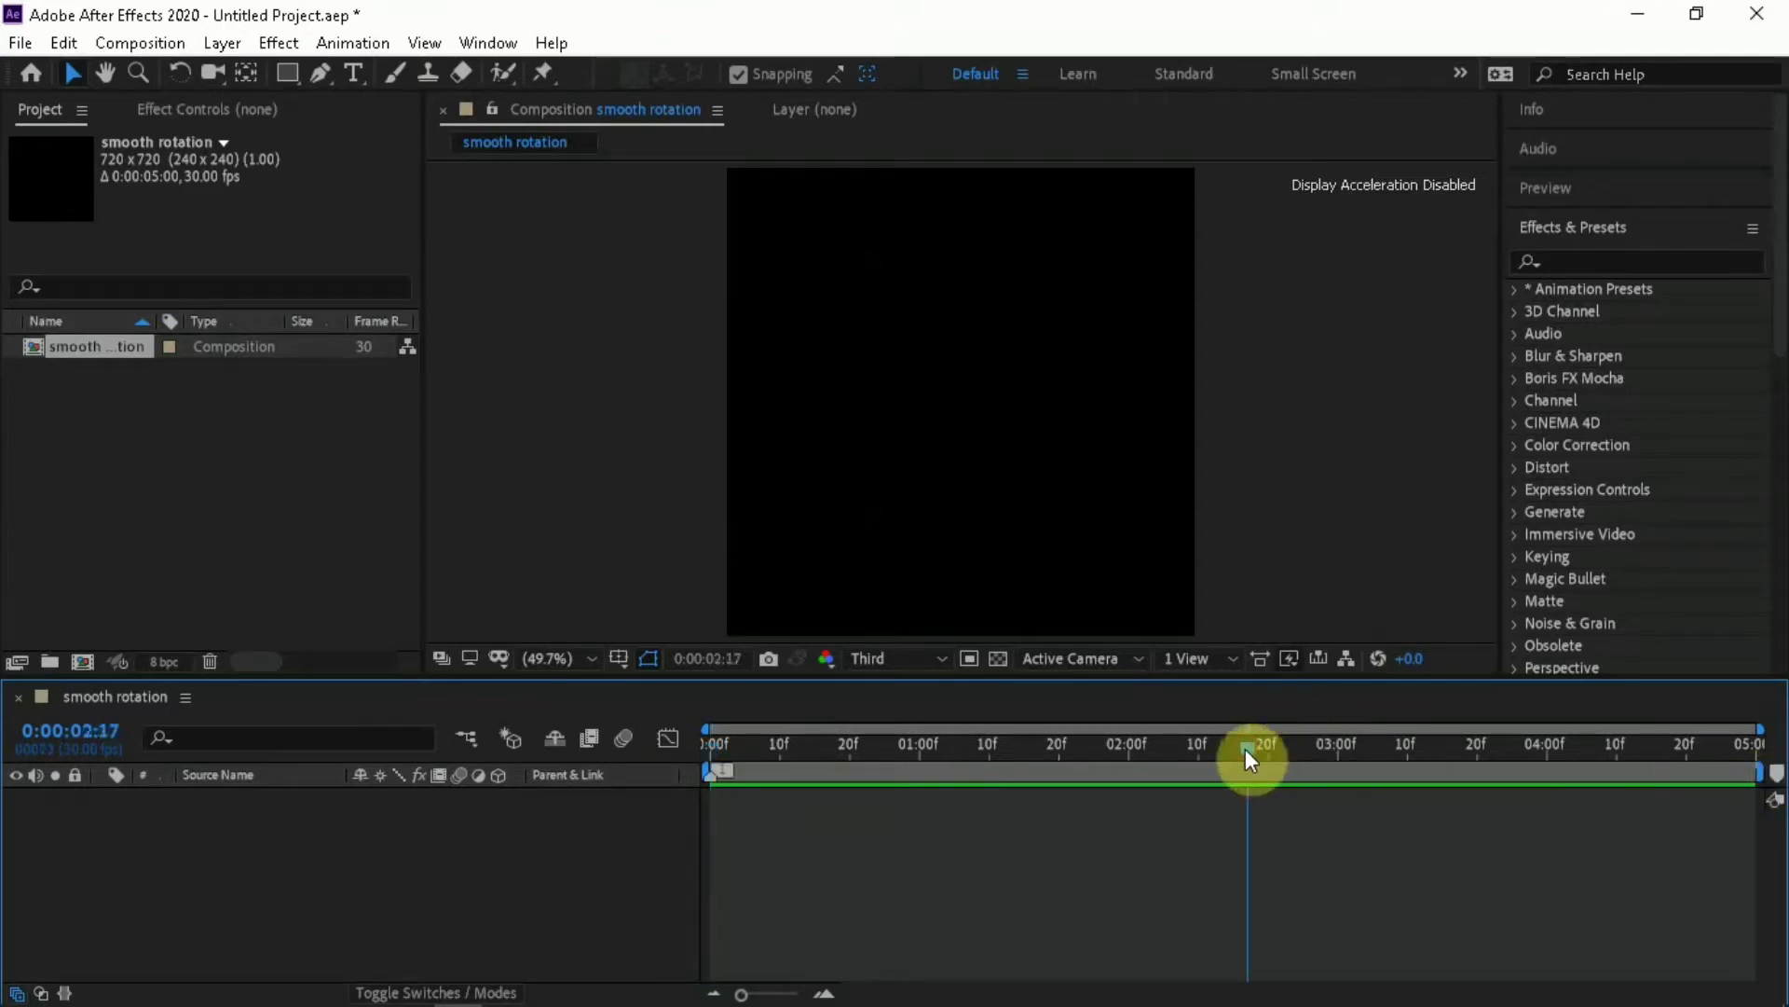
left_click_drag(1247, 747, 1547, 750)
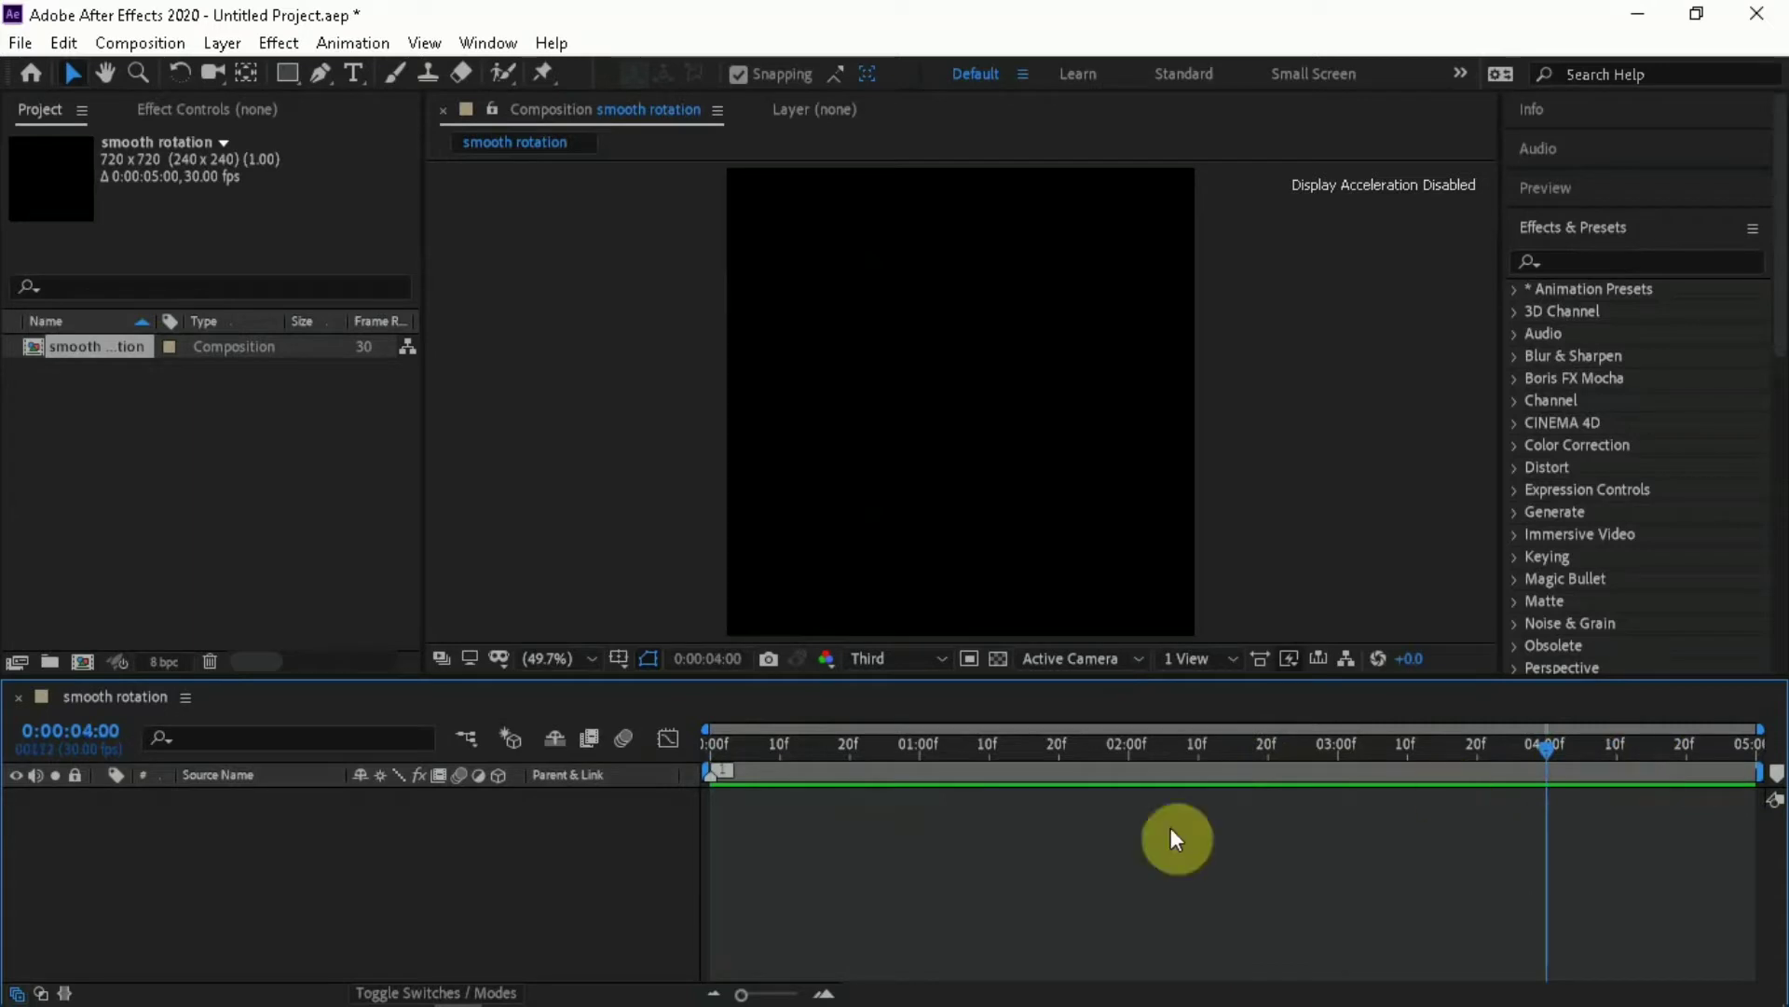
left_click(730, 750)
left_click(711, 758)
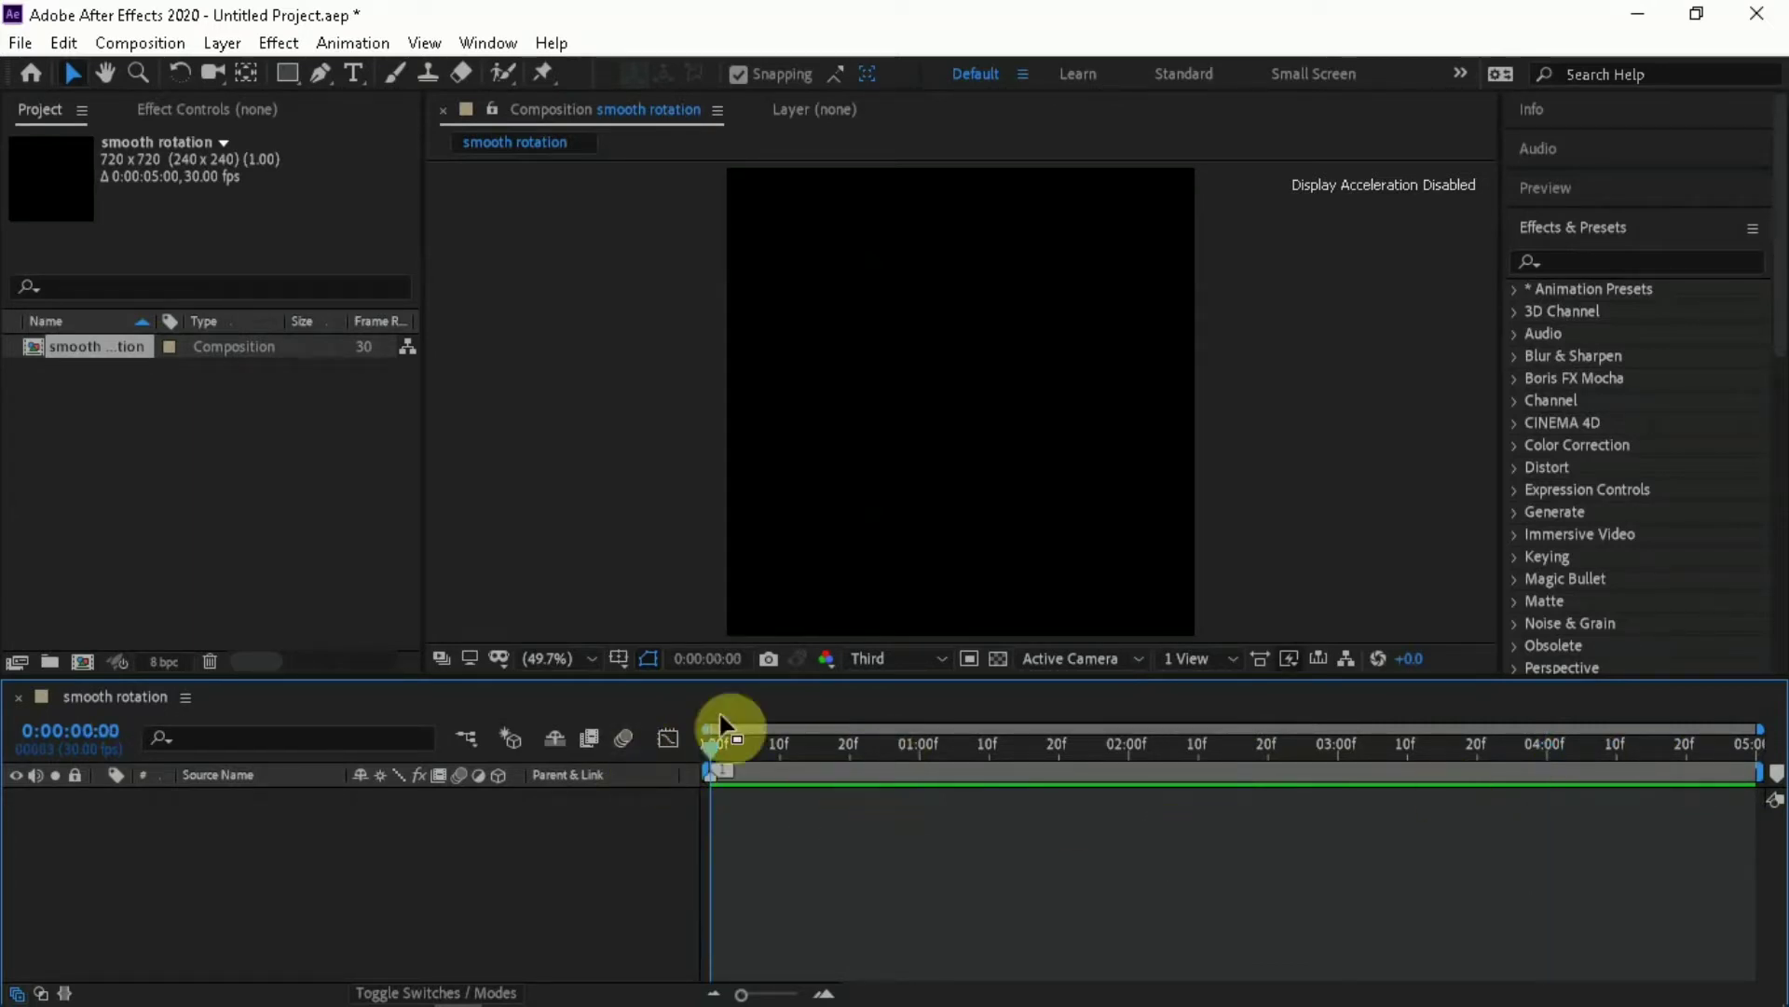
Import the image o 1 from the Downloads folder and add it as a layer to the smooth rotation composition
left_click(21, 43)
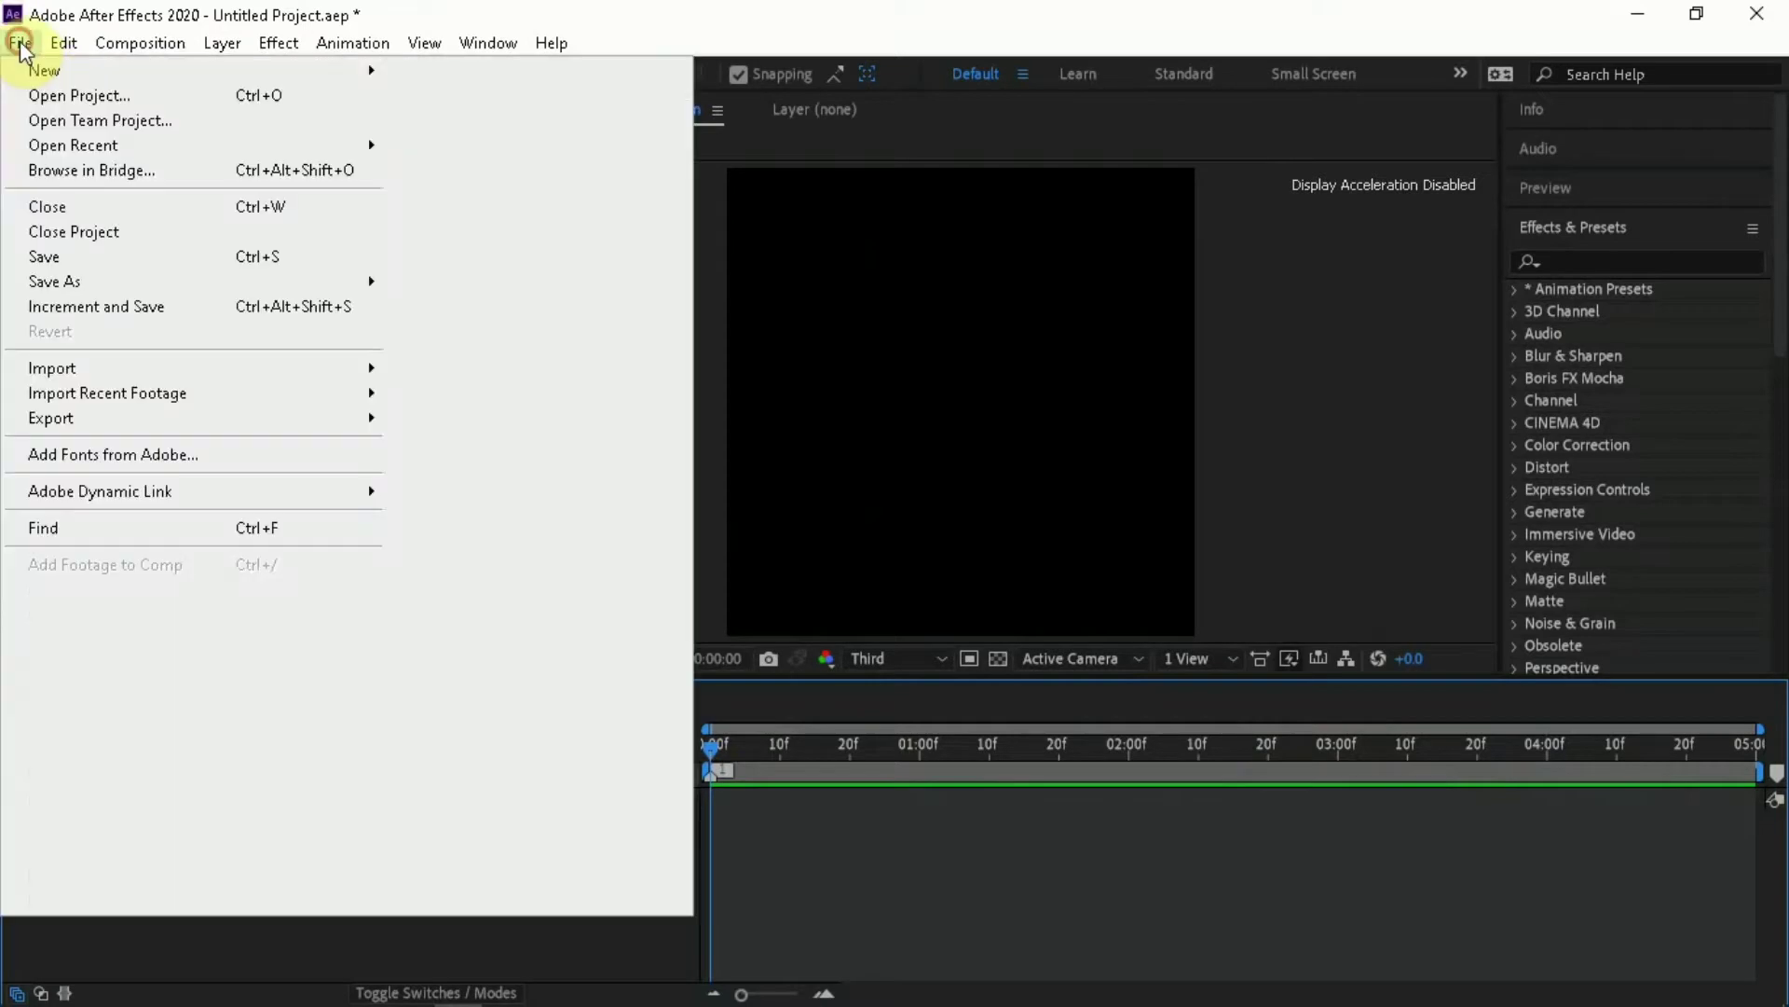
mouse_move(325, 378)
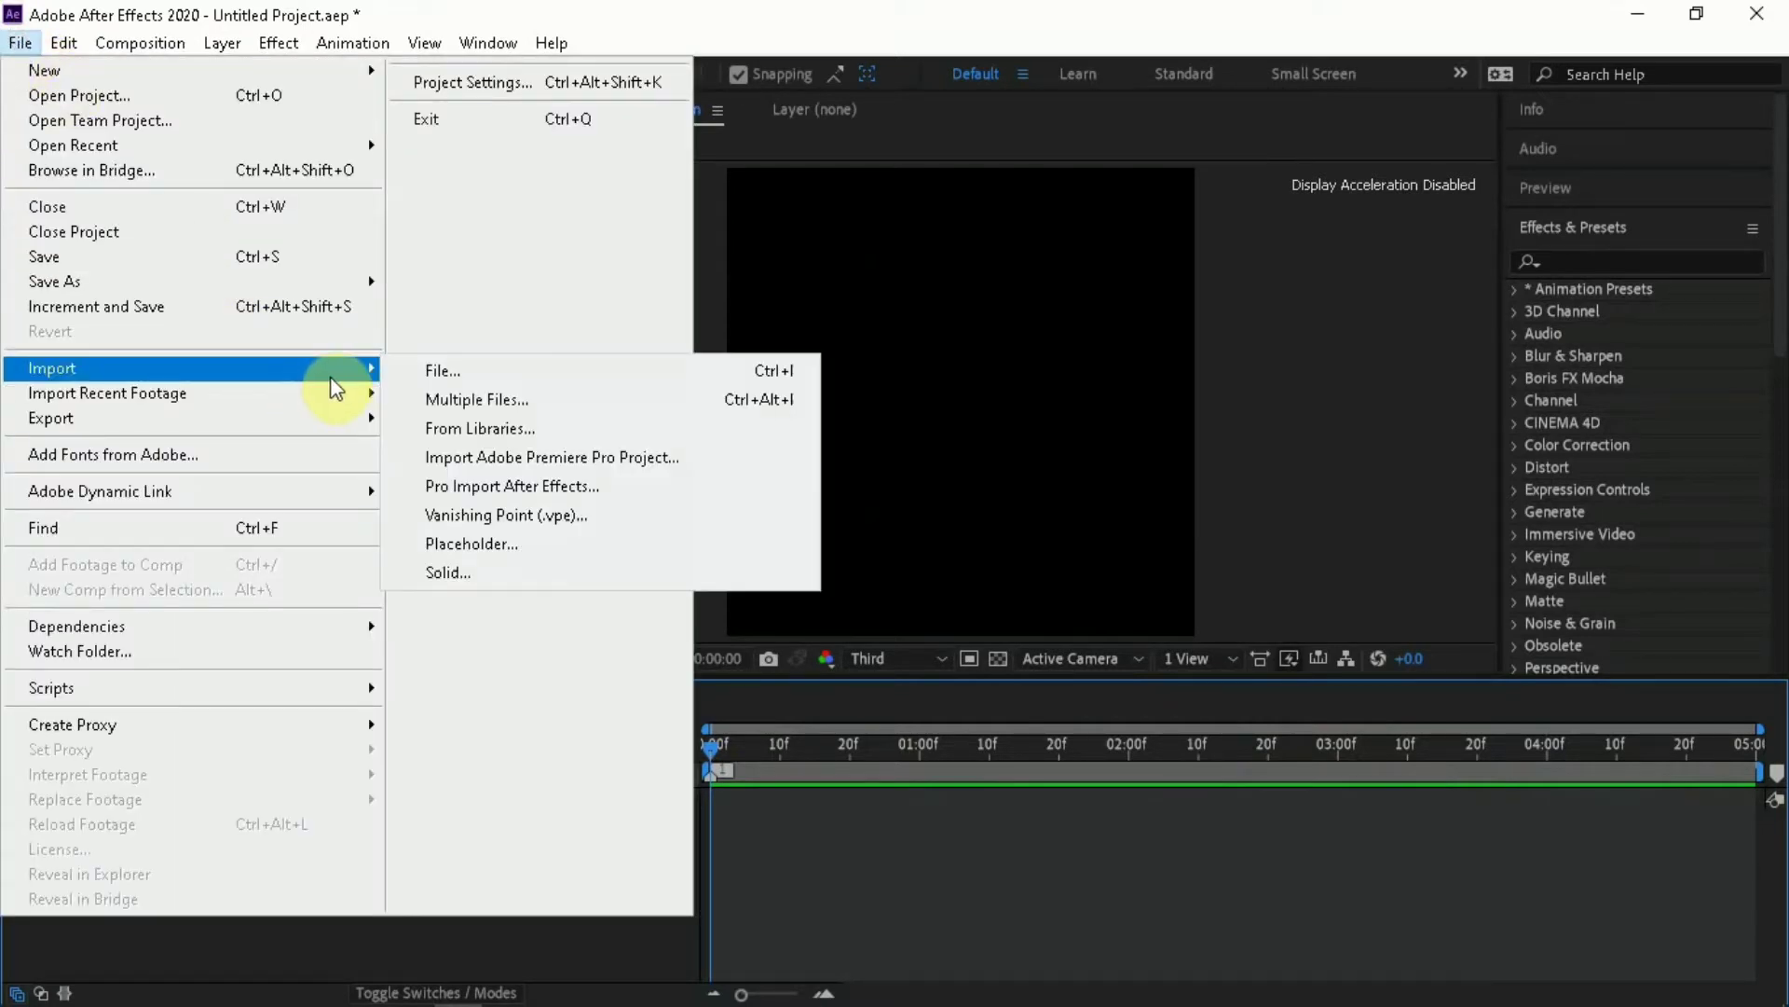
left_click(427, 371)
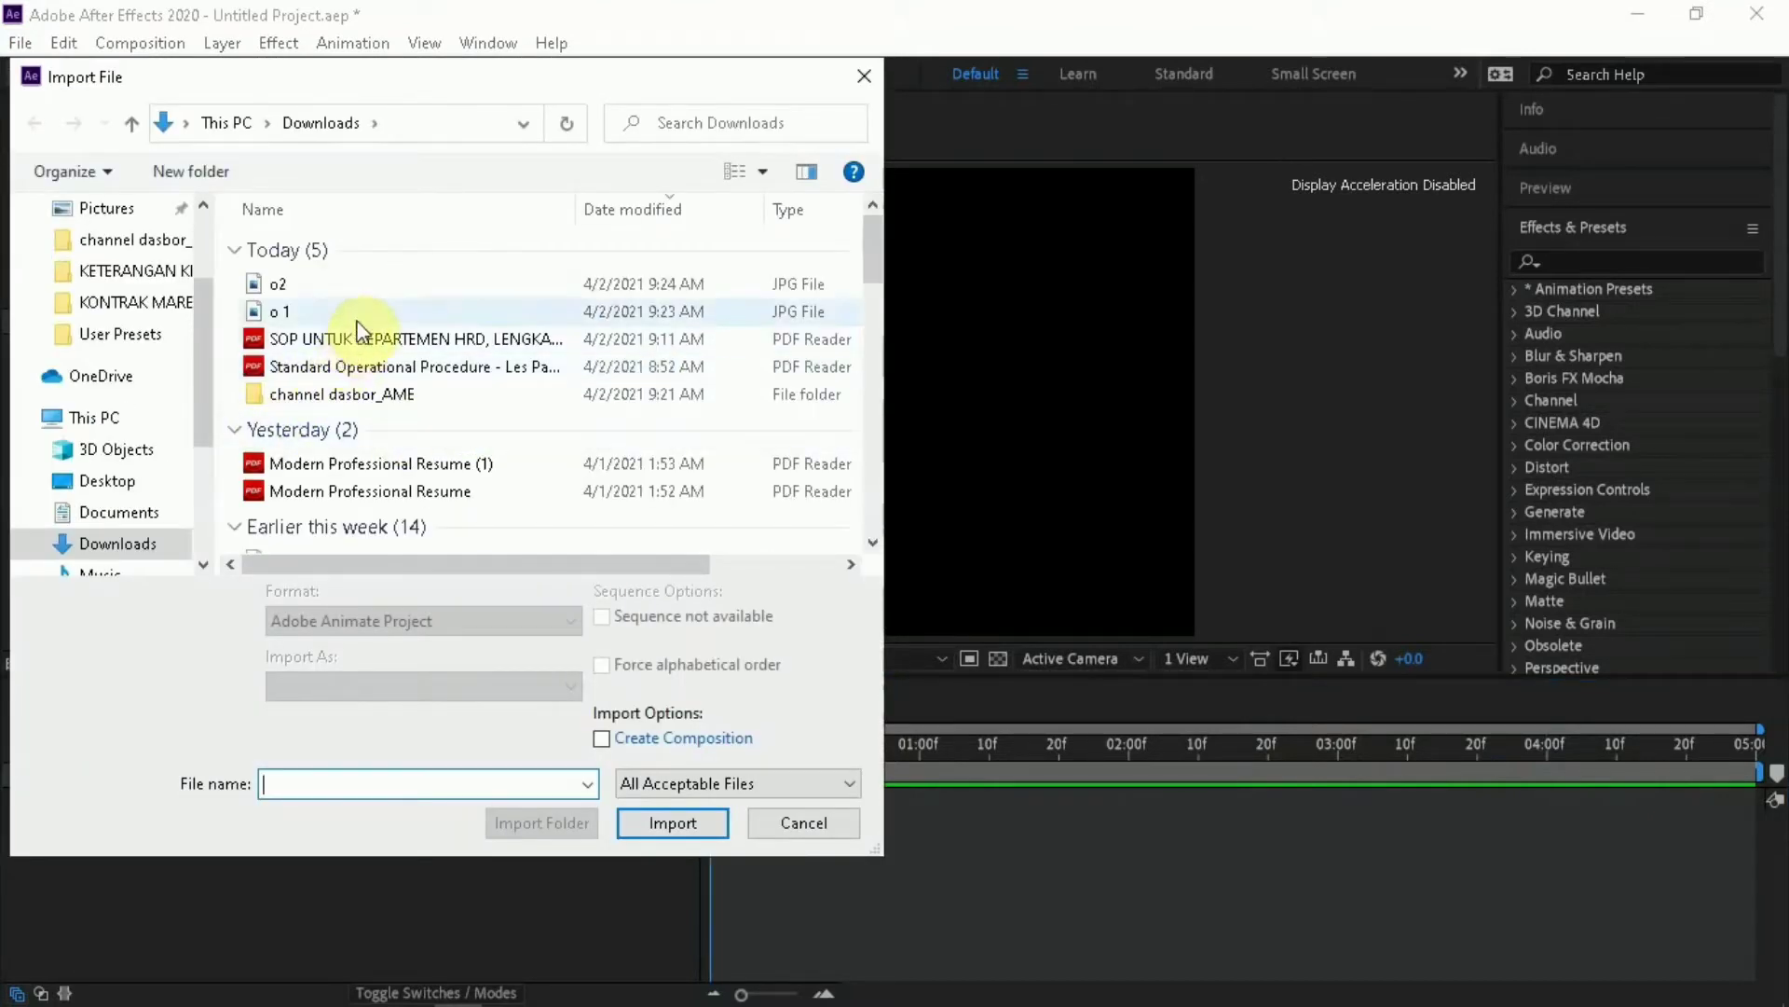
double_click(352, 315)
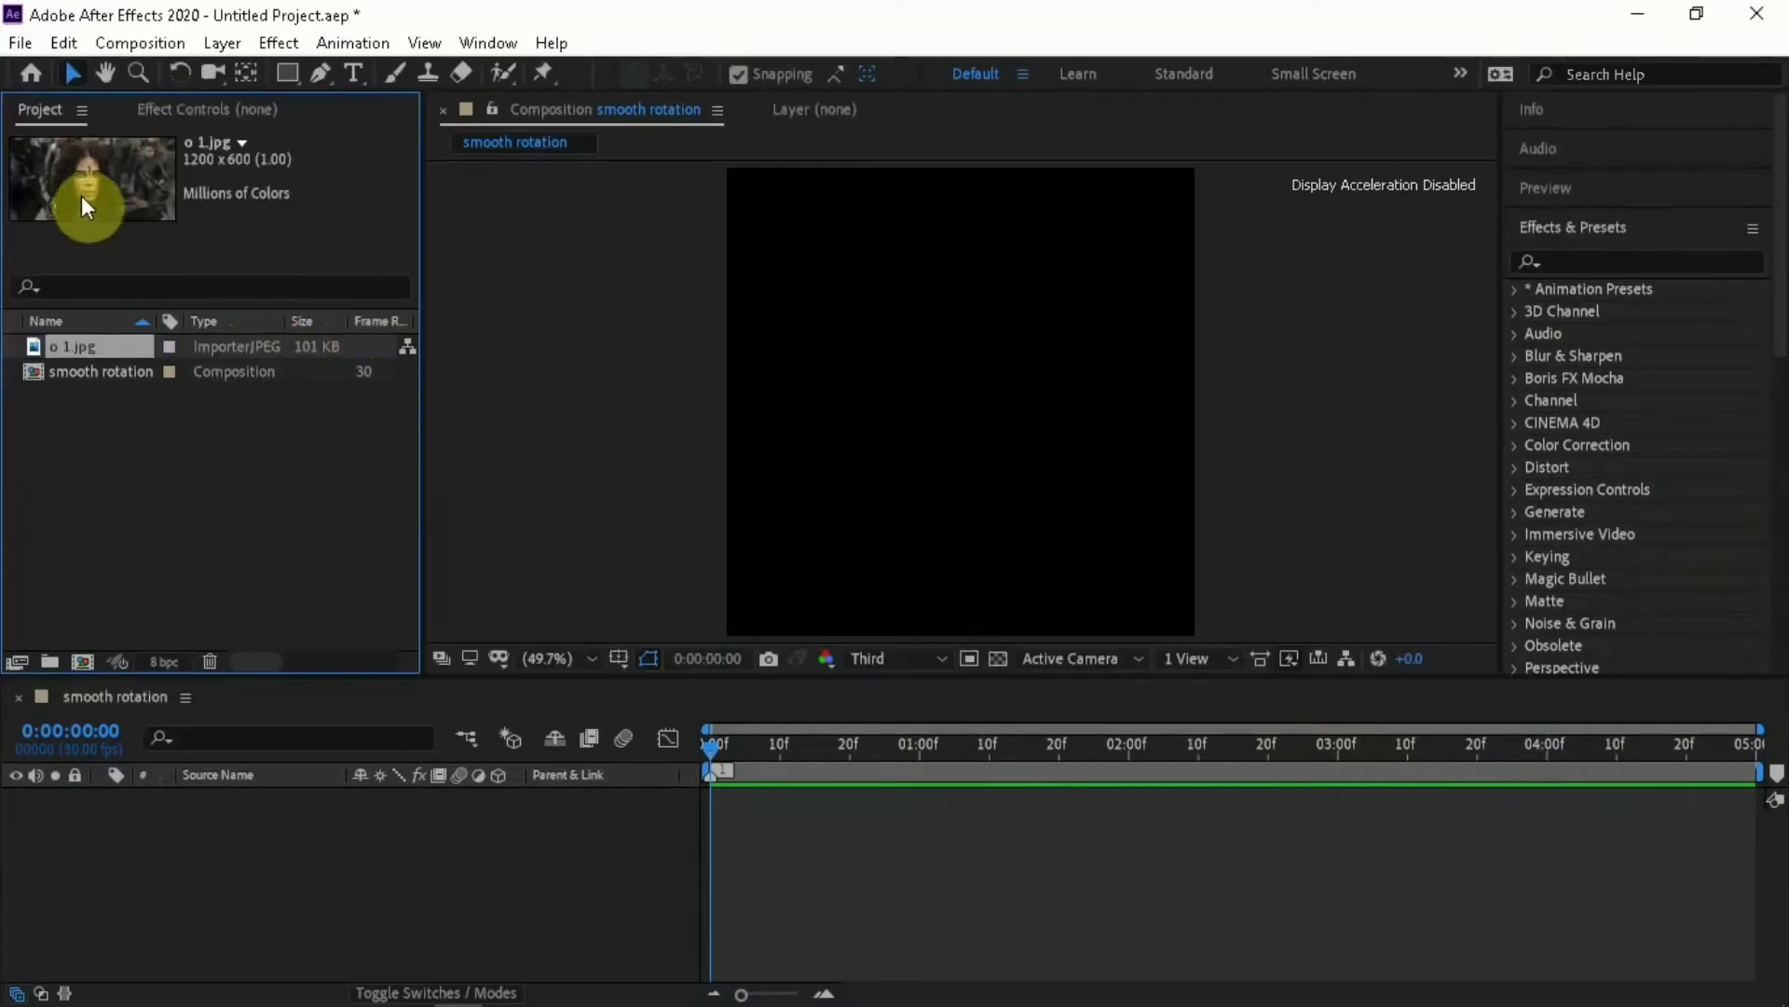
left_click_drag(81, 195, 210, 851)
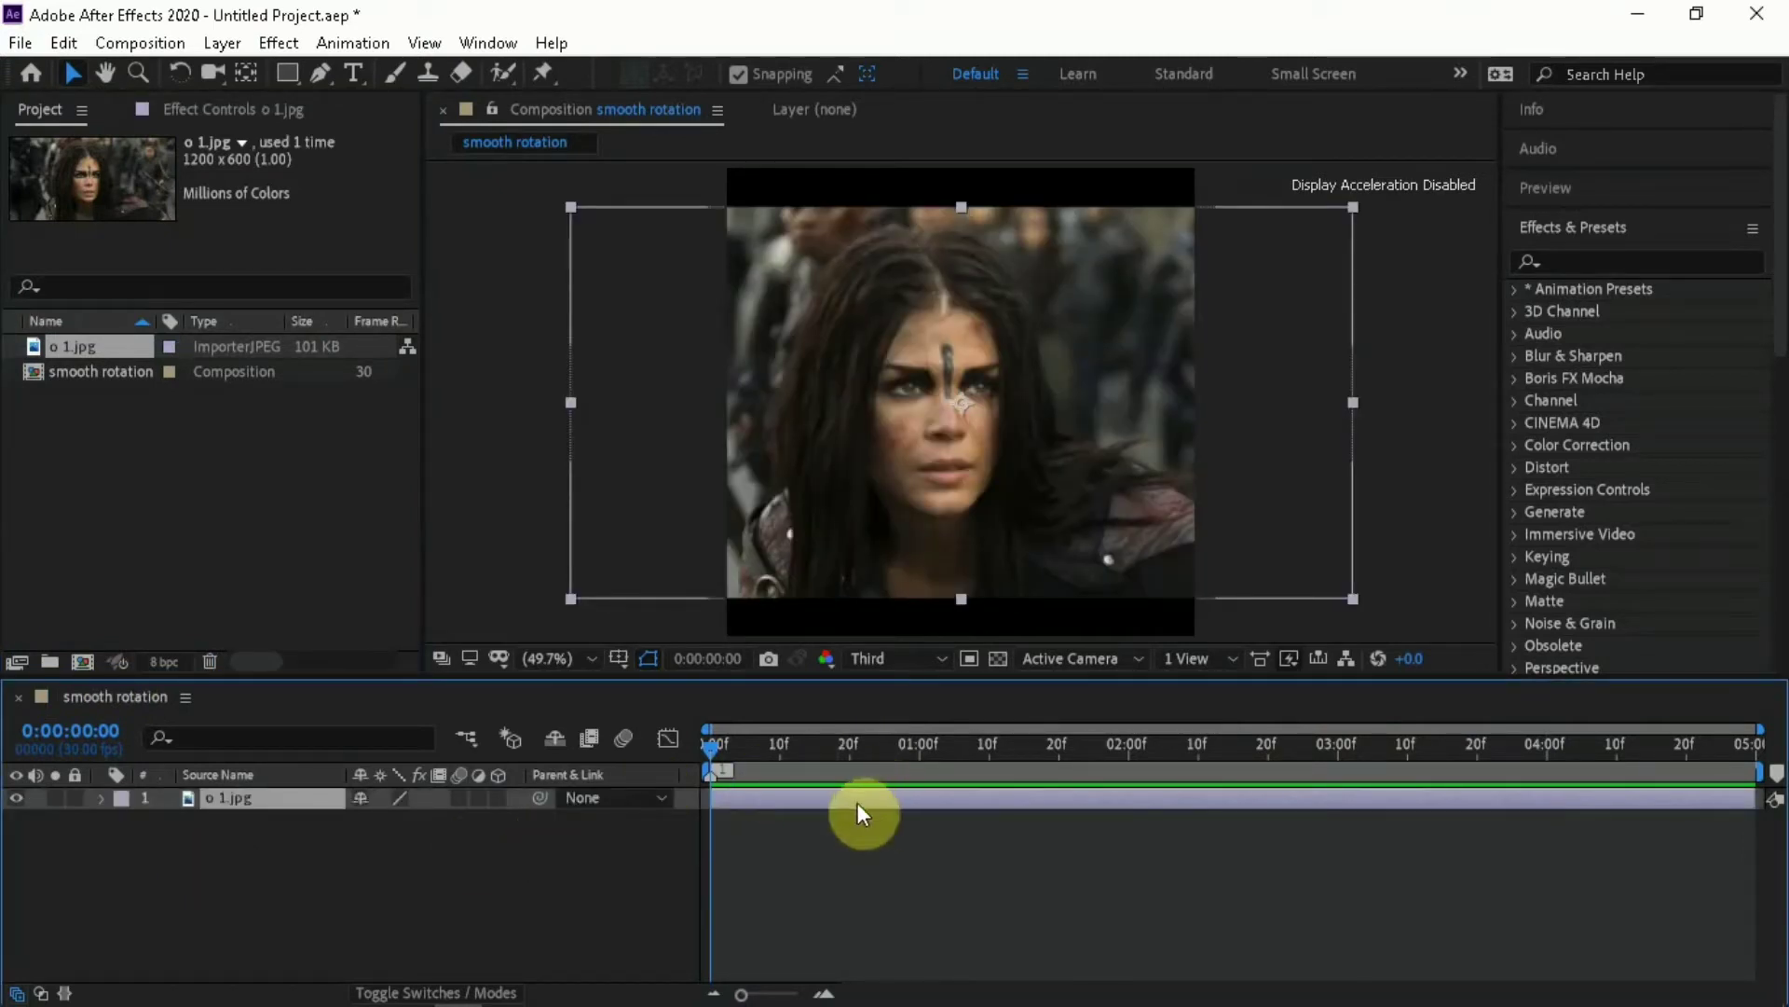
Scale up the o 1.jpg layer to fill the frame height and shift its position to 423, 360
key("s")
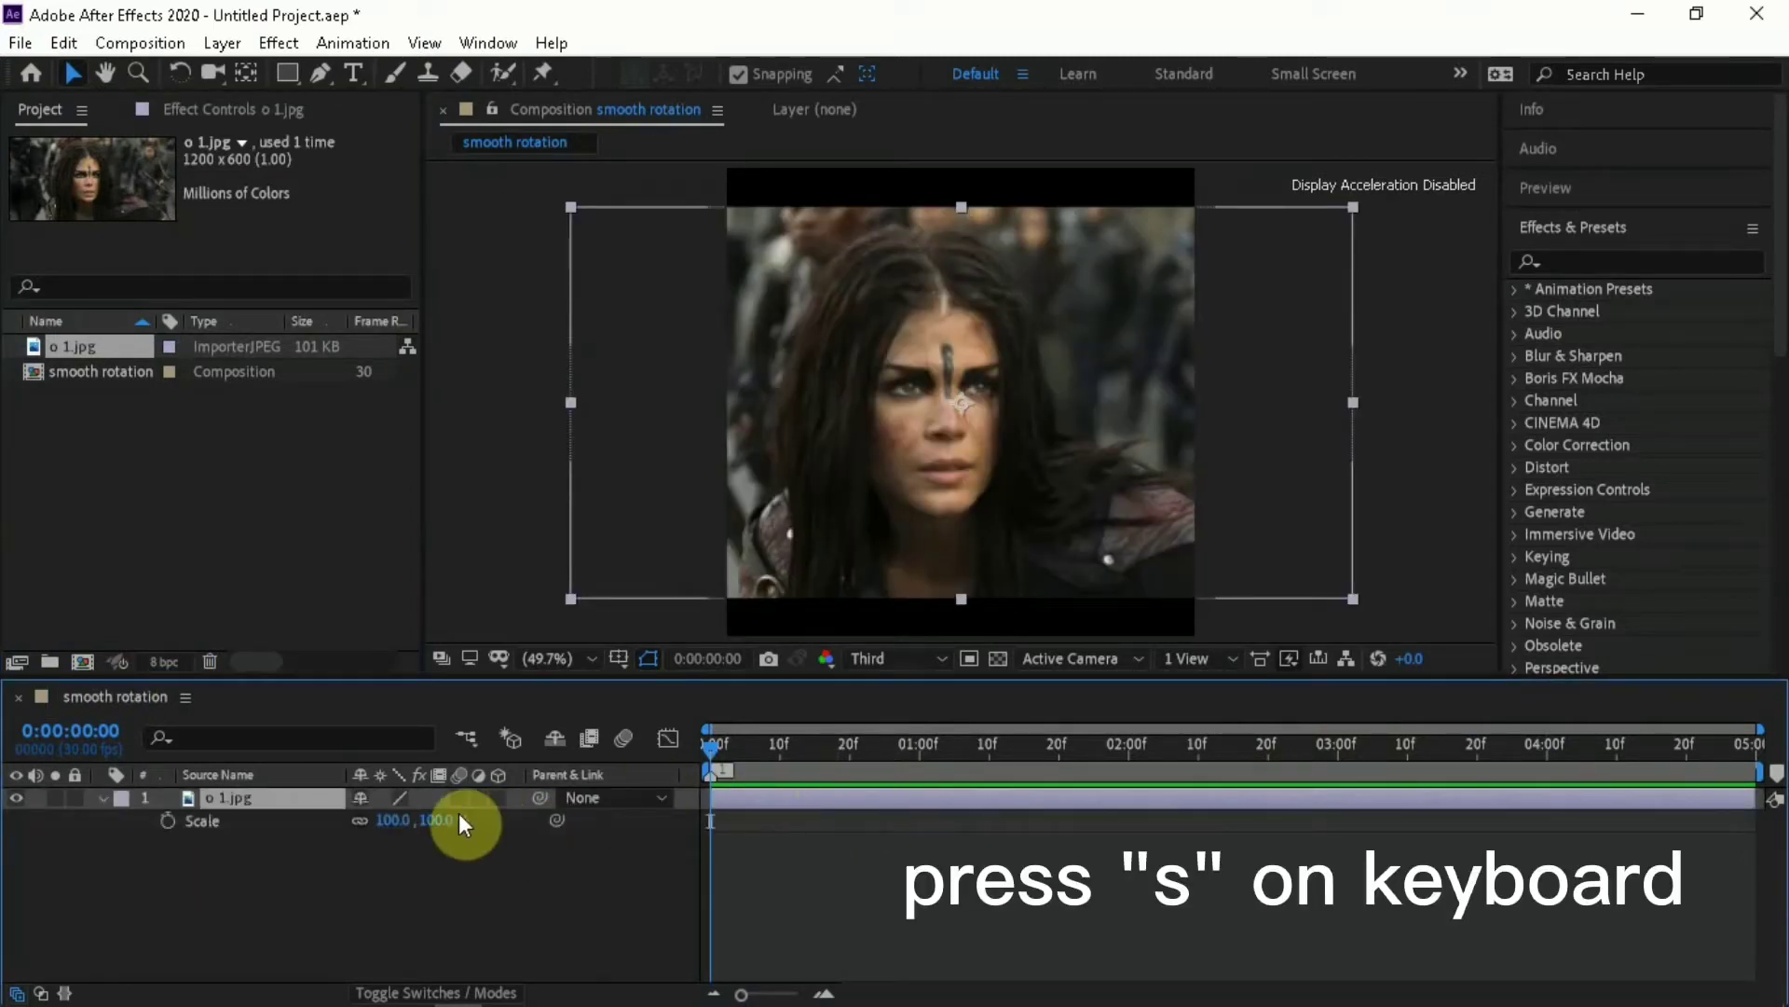
left_click_drag(428, 819, 466, 820)
key("p")
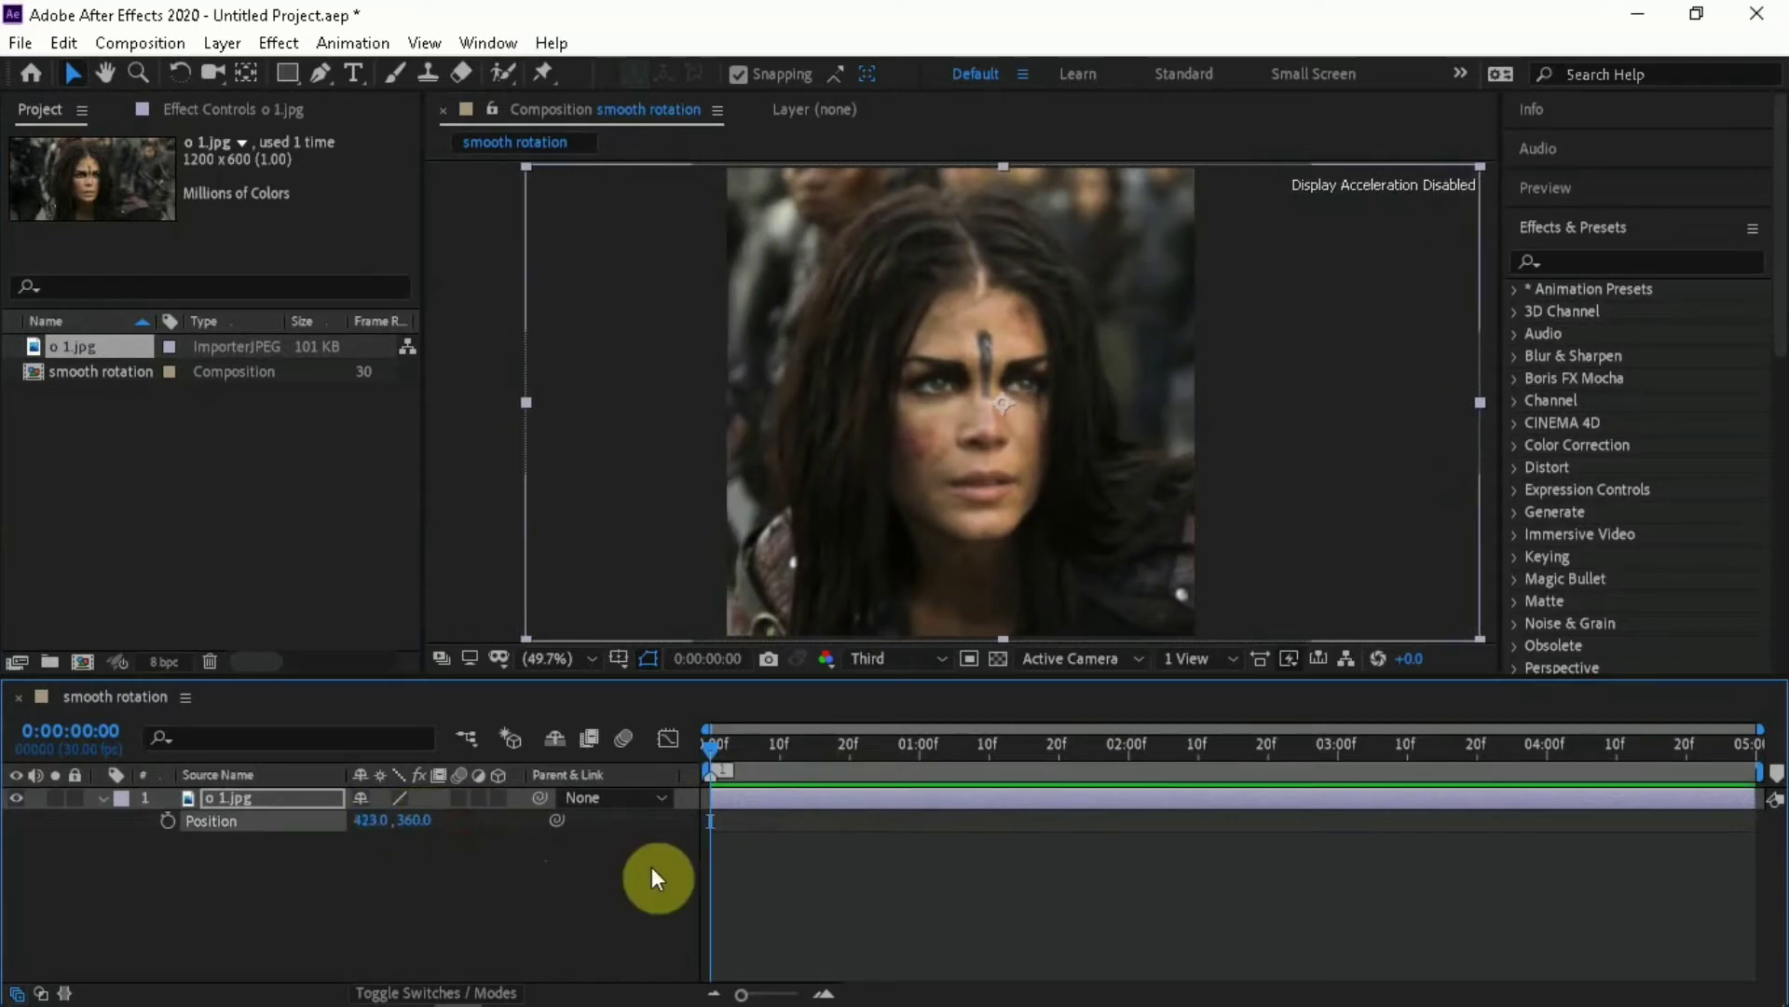
key("p")
Pre-compose the o 1.jpg layer as "o 1", moving all attributes into the new composition
right_click(780, 791)
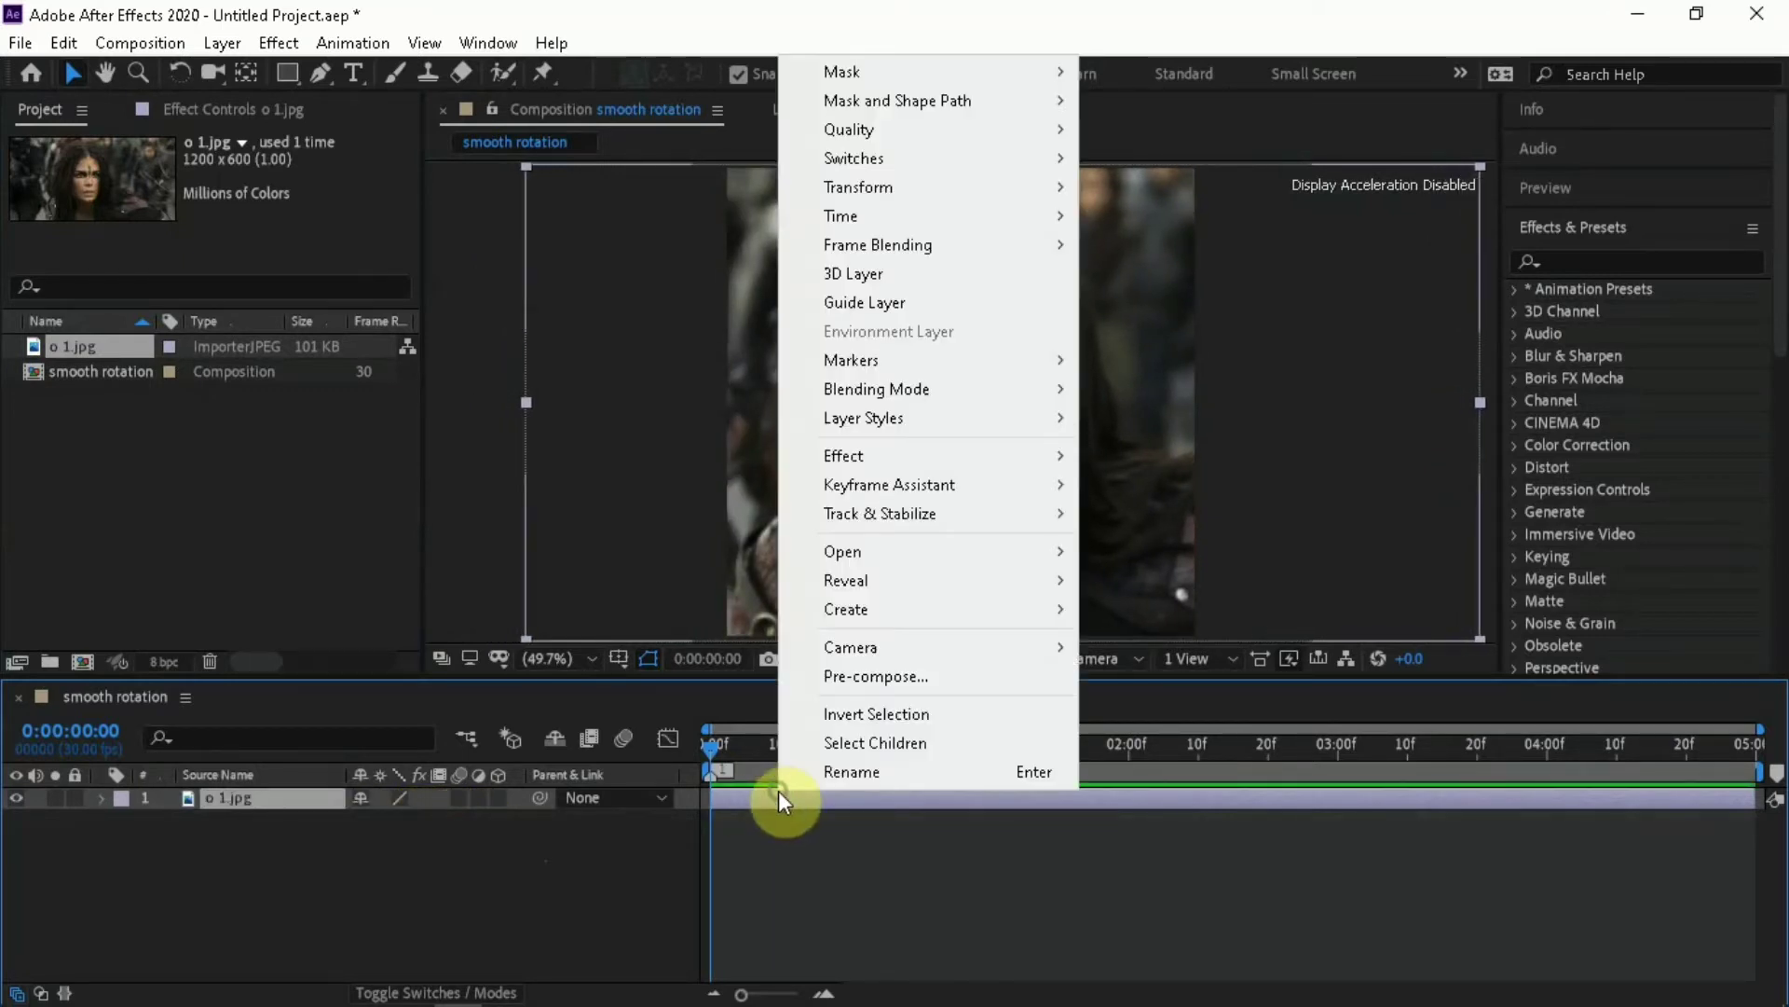
left_click(927, 681)
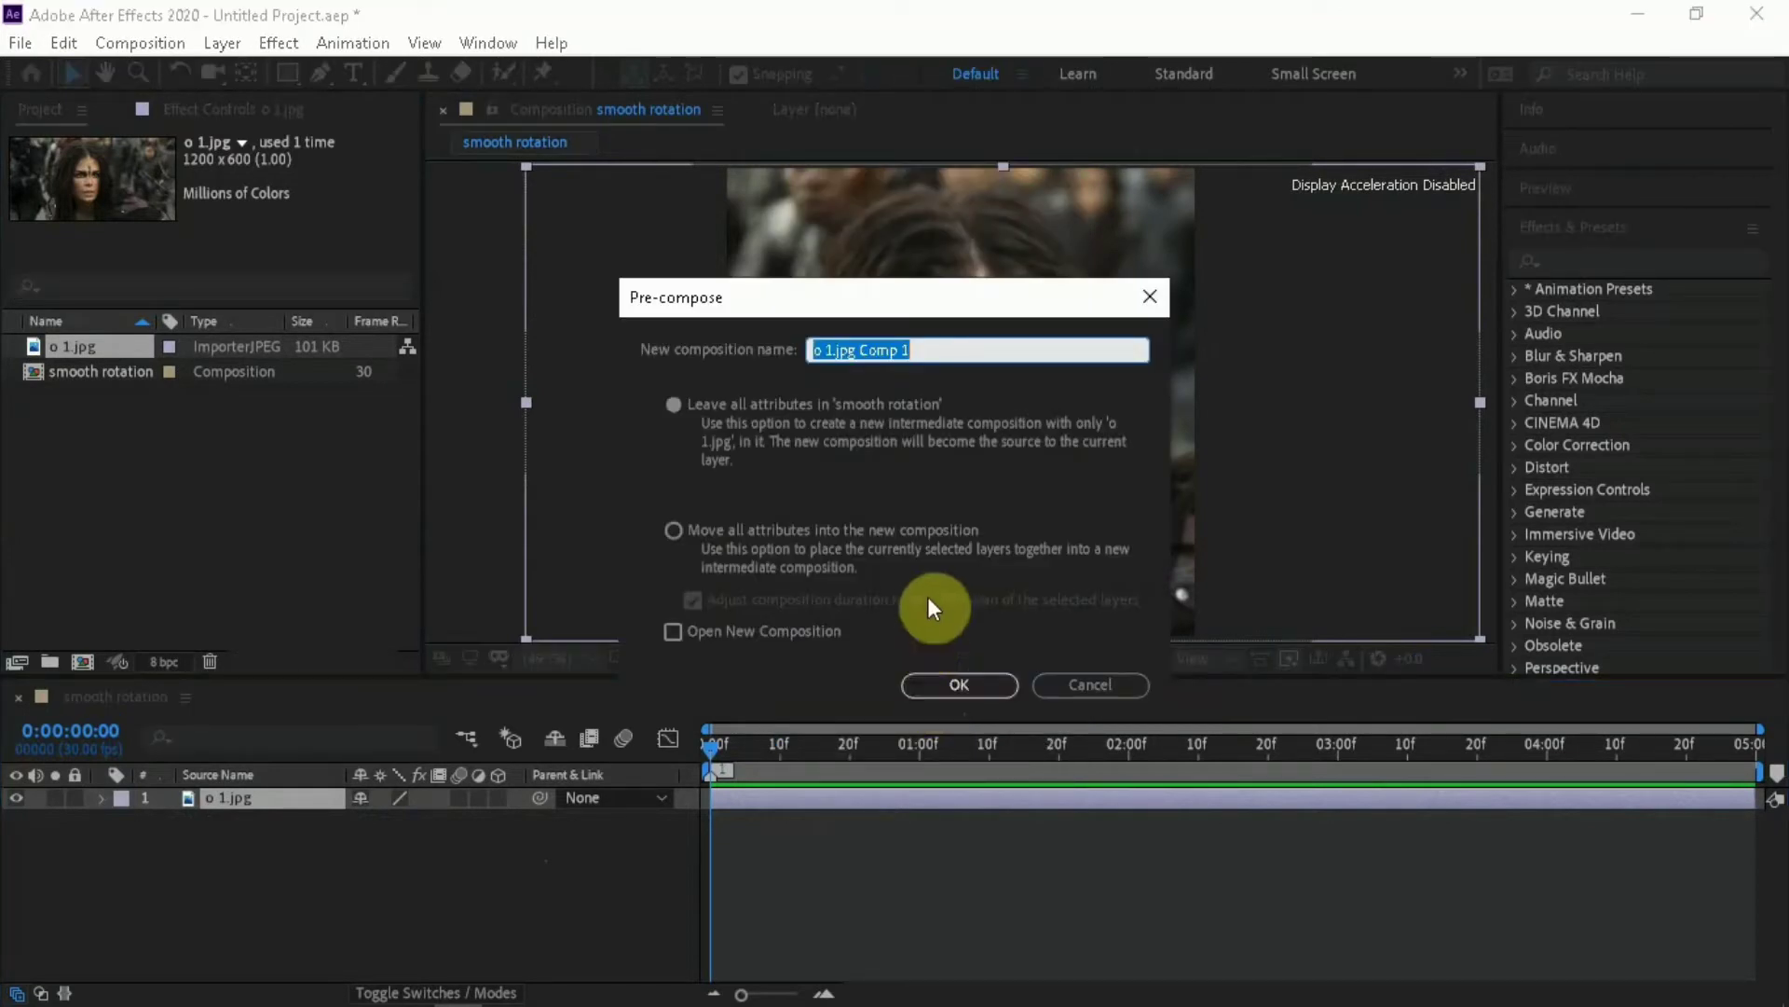
left_click(678, 529)
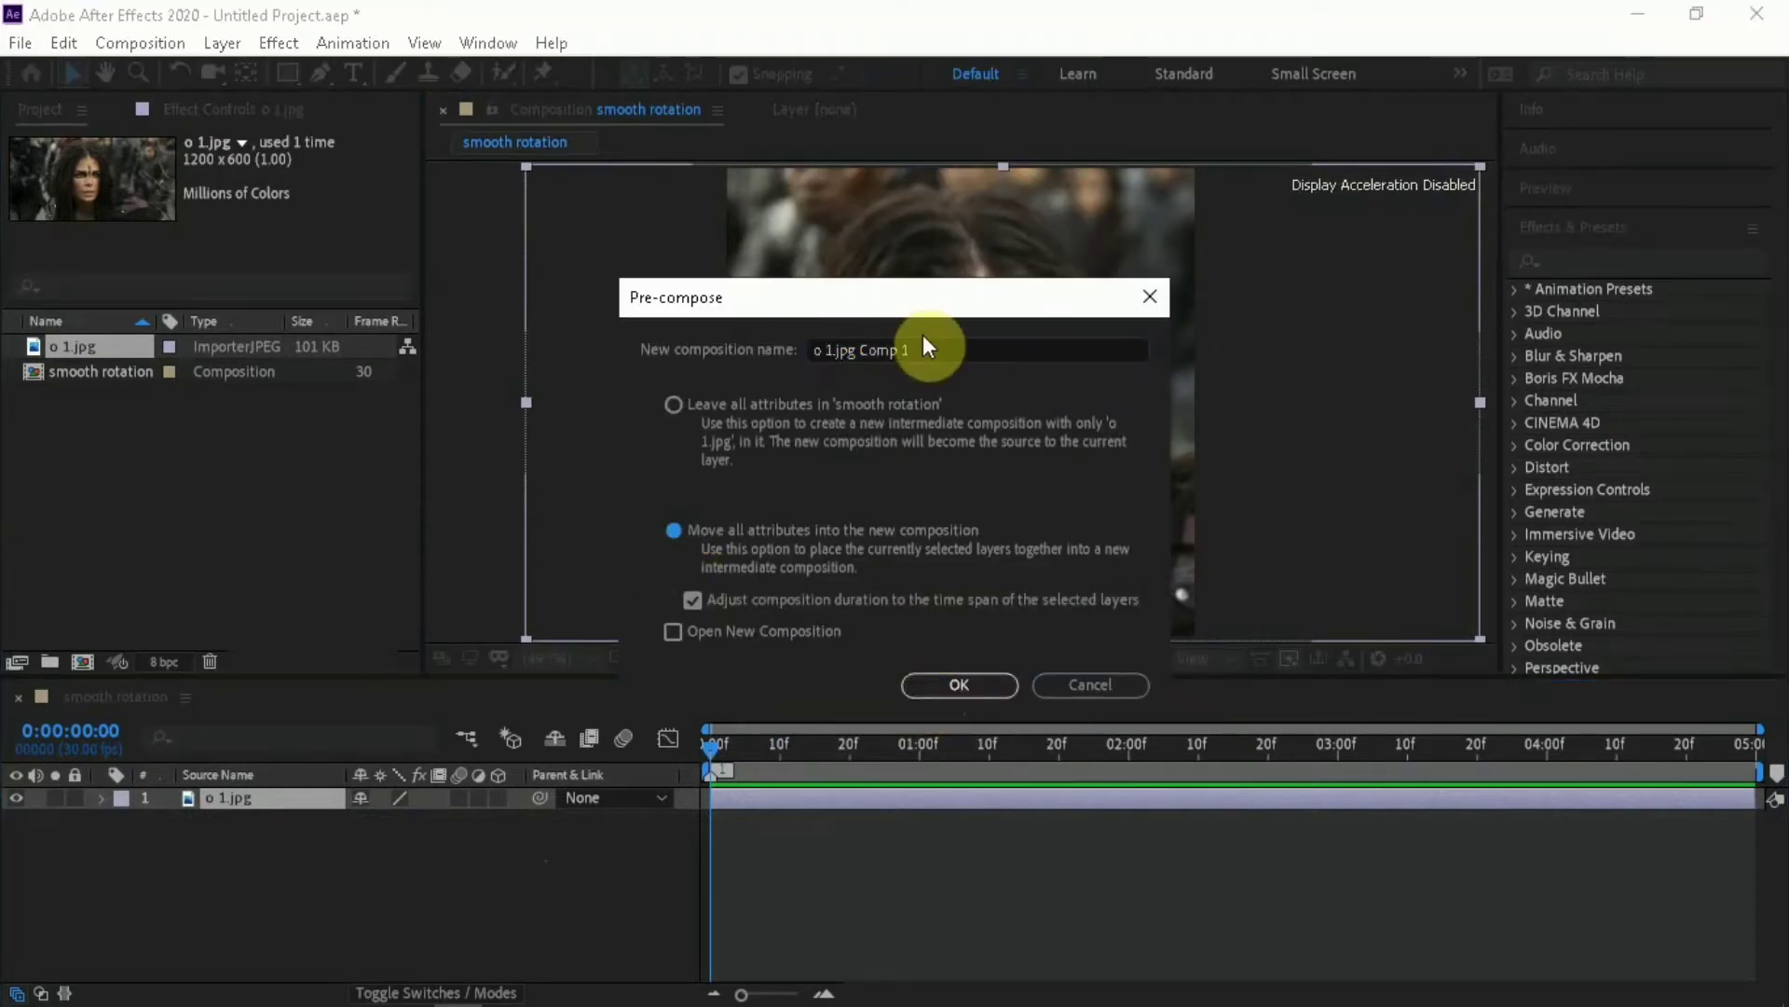
left_click_drag(914, 347, 832, 379)
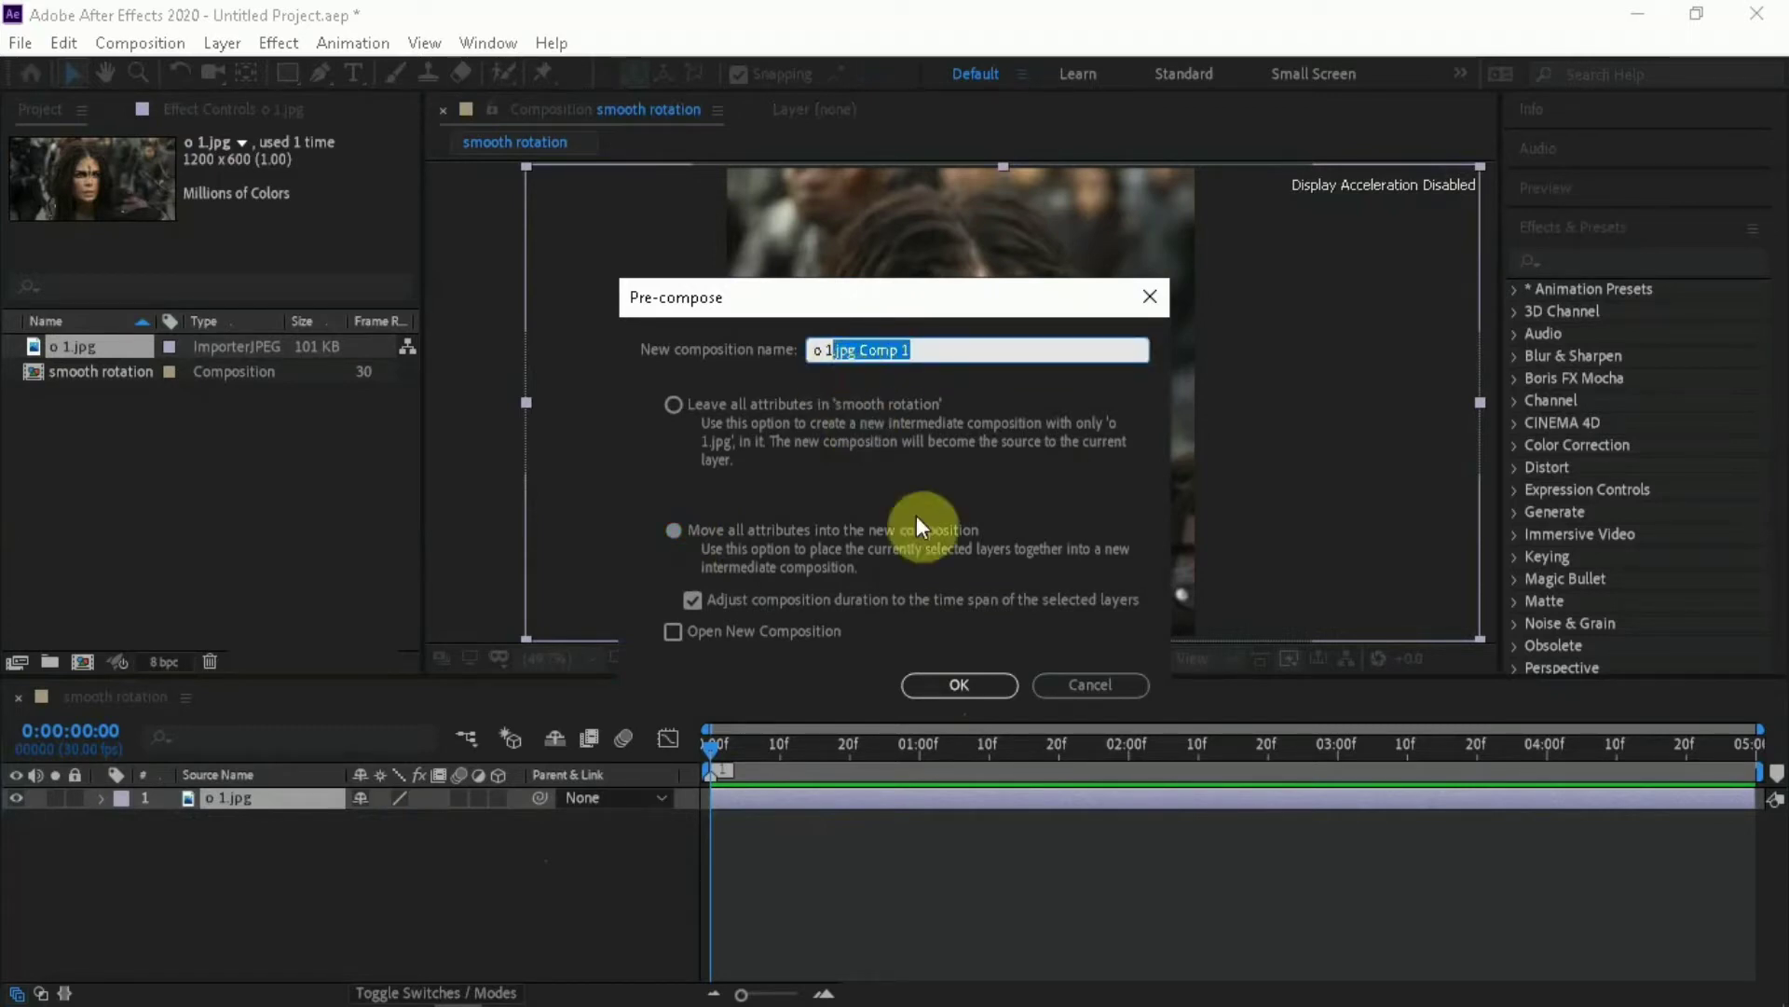
key("BackSpace")
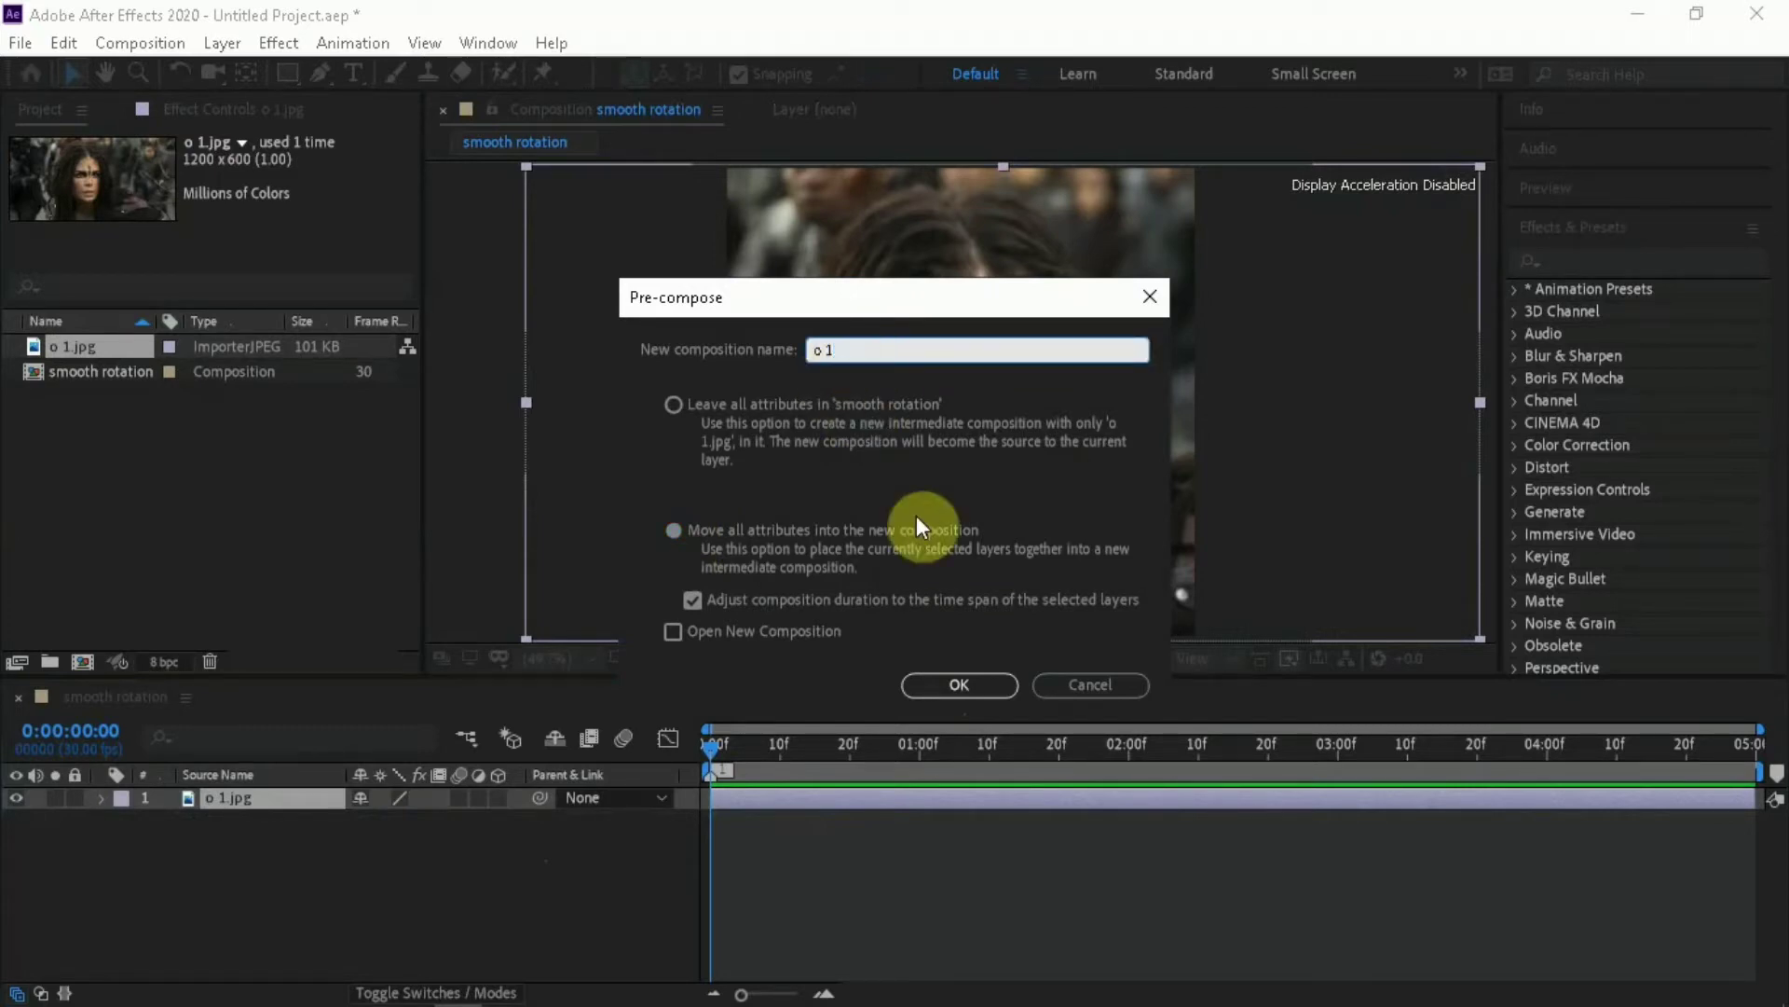
left_click(976, 683)
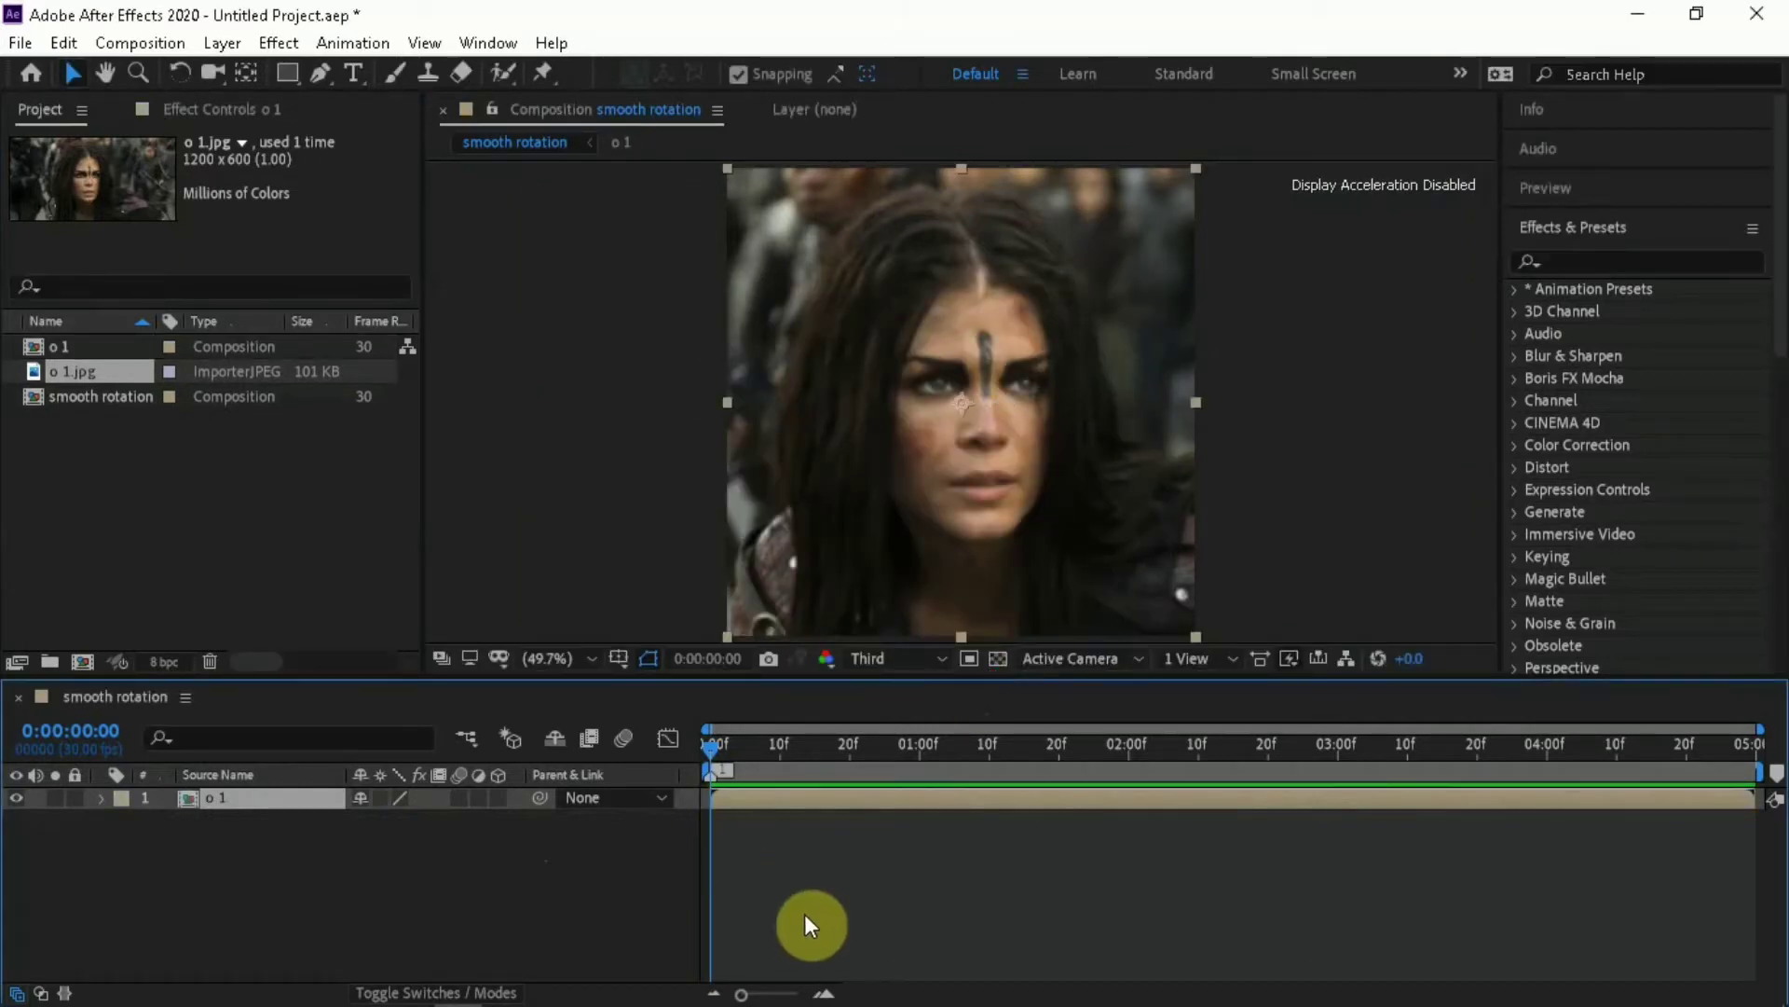
key("s")
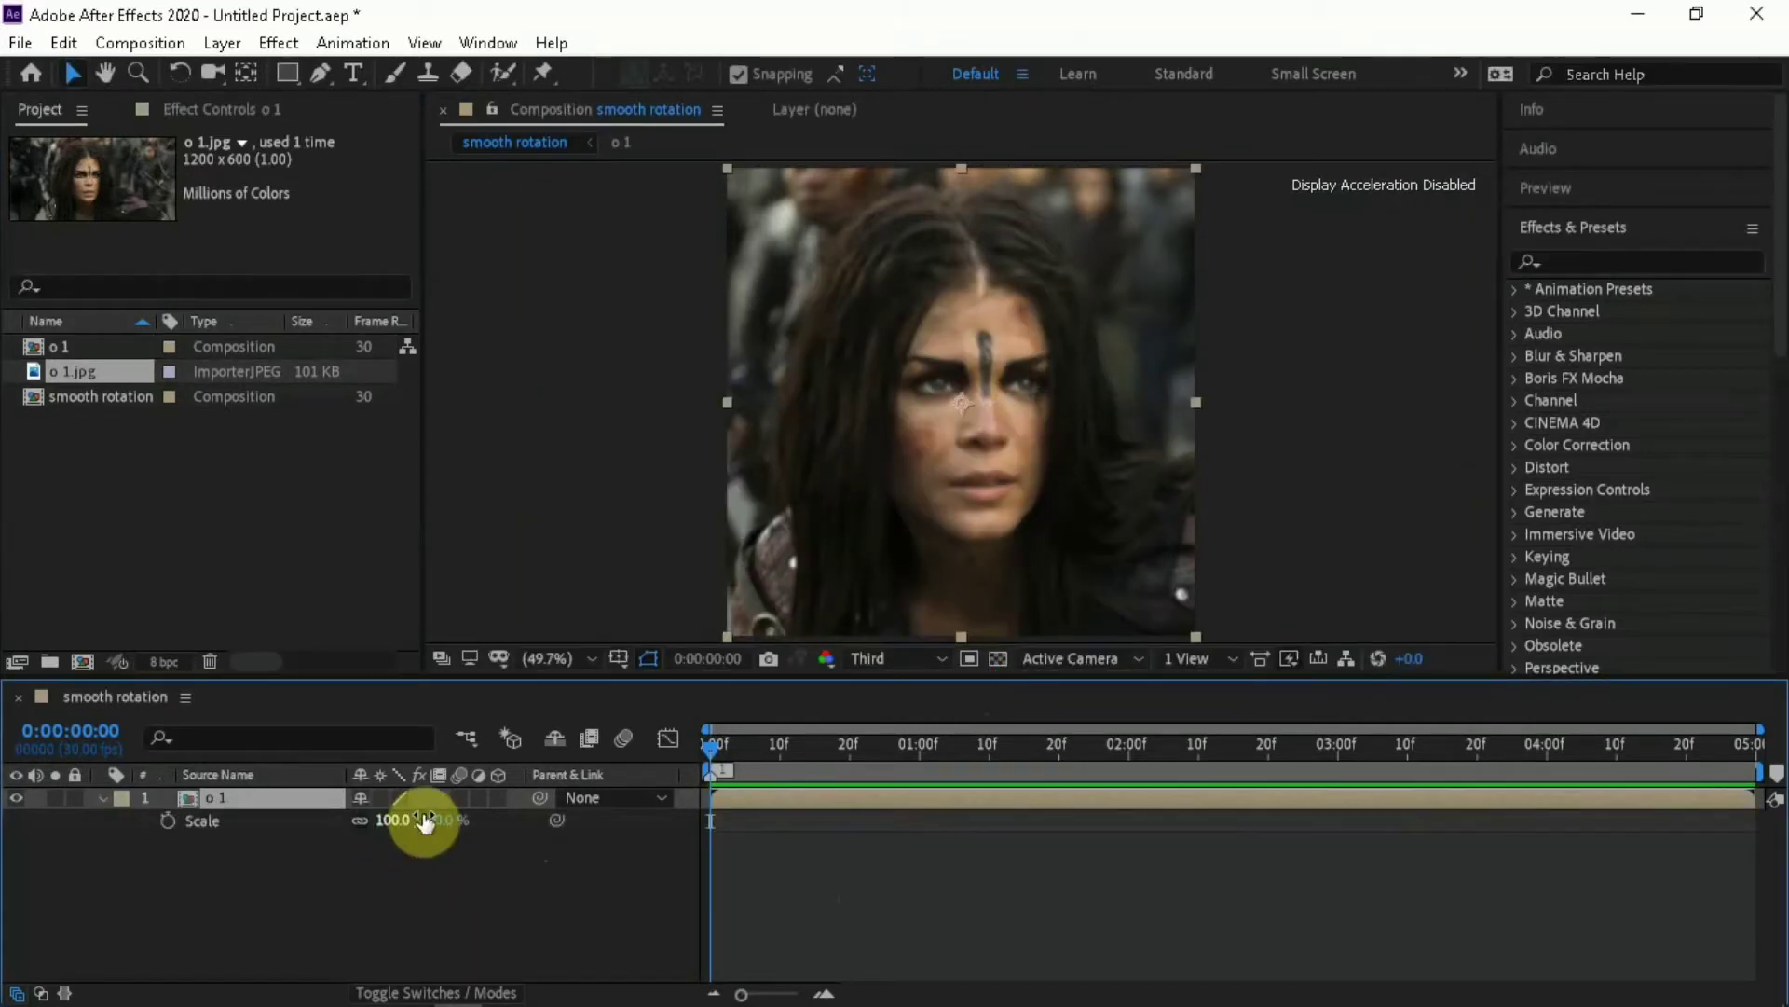
mouse_move(424, 820)
left_mouse_down()
mouse_move(379, 816)
mouse_move(427, 820)
left_mouse_up()
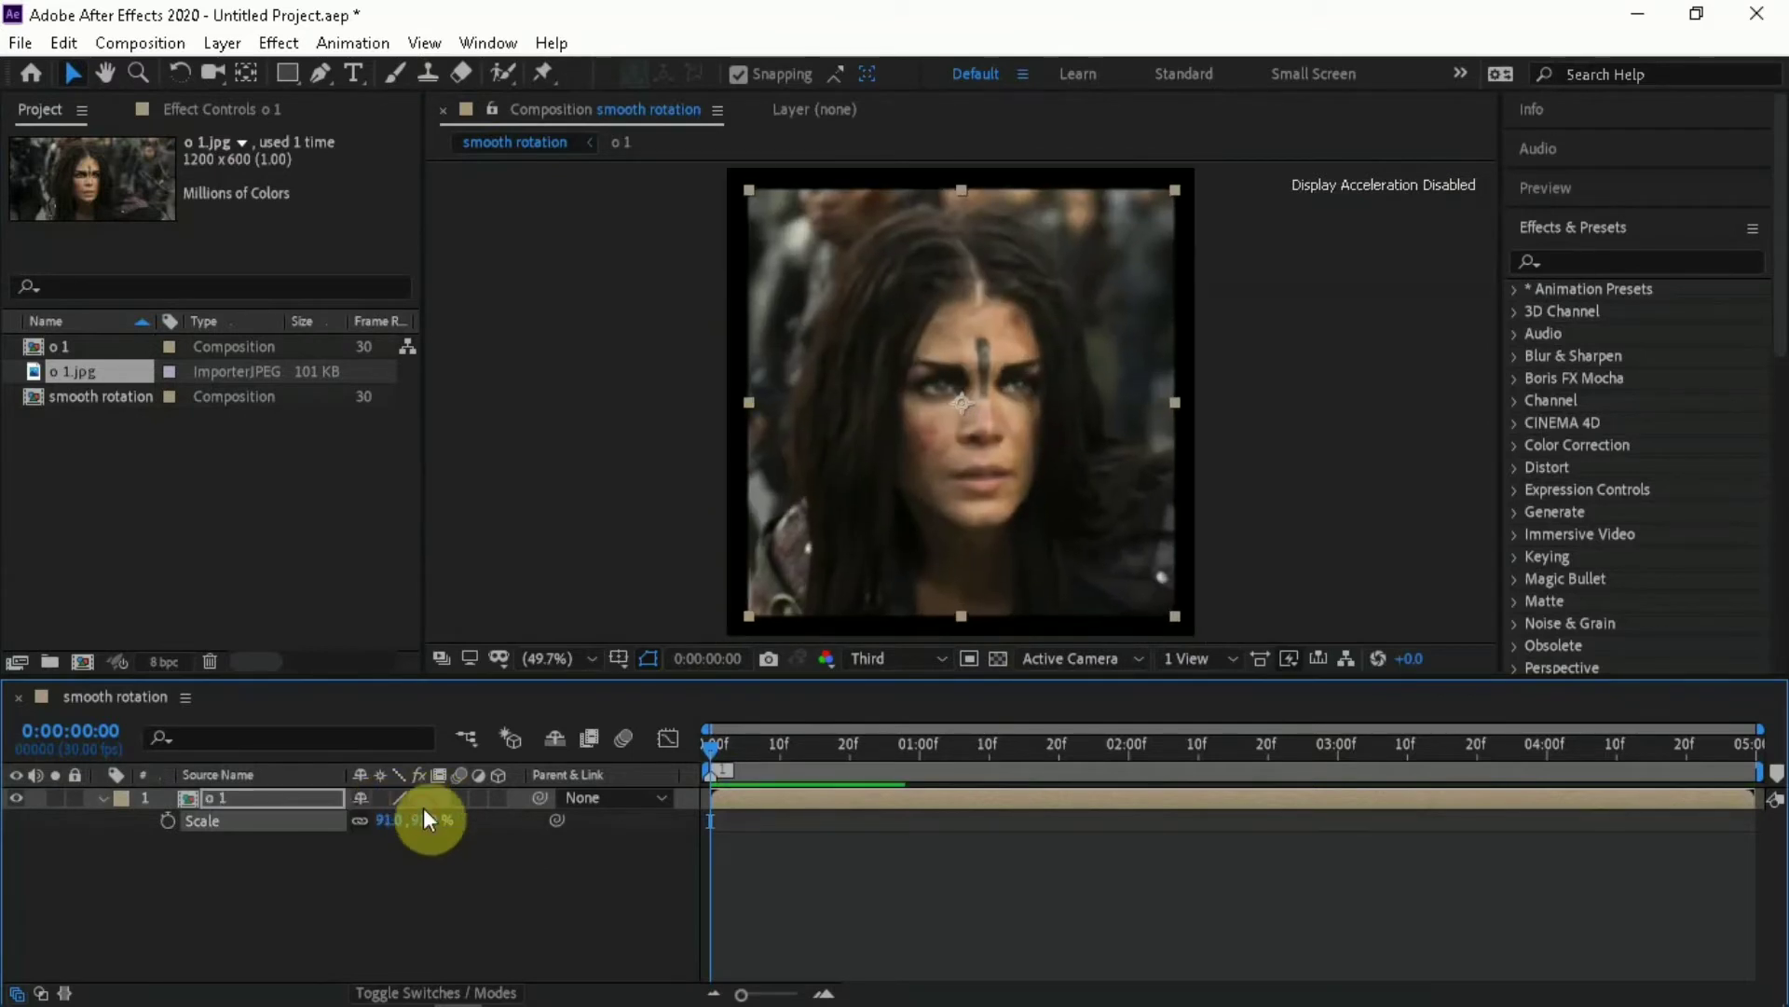
type("100")
key("Return")
left_click(712, 861)
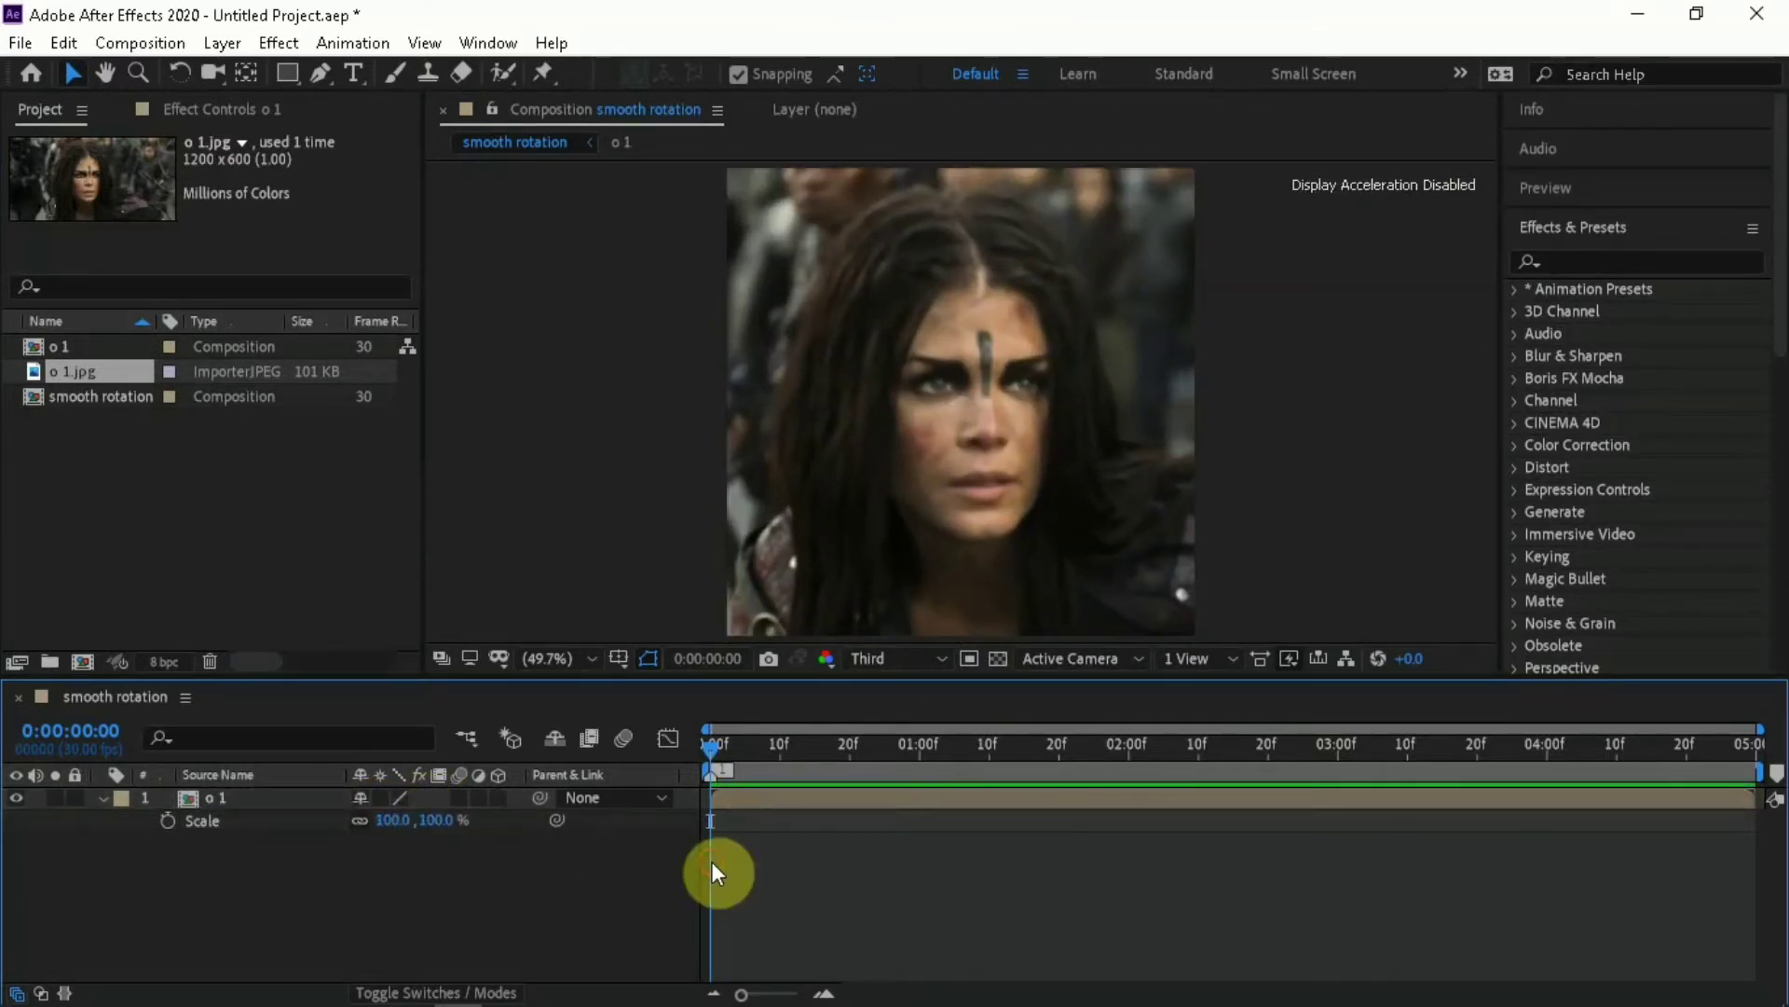
key("s")
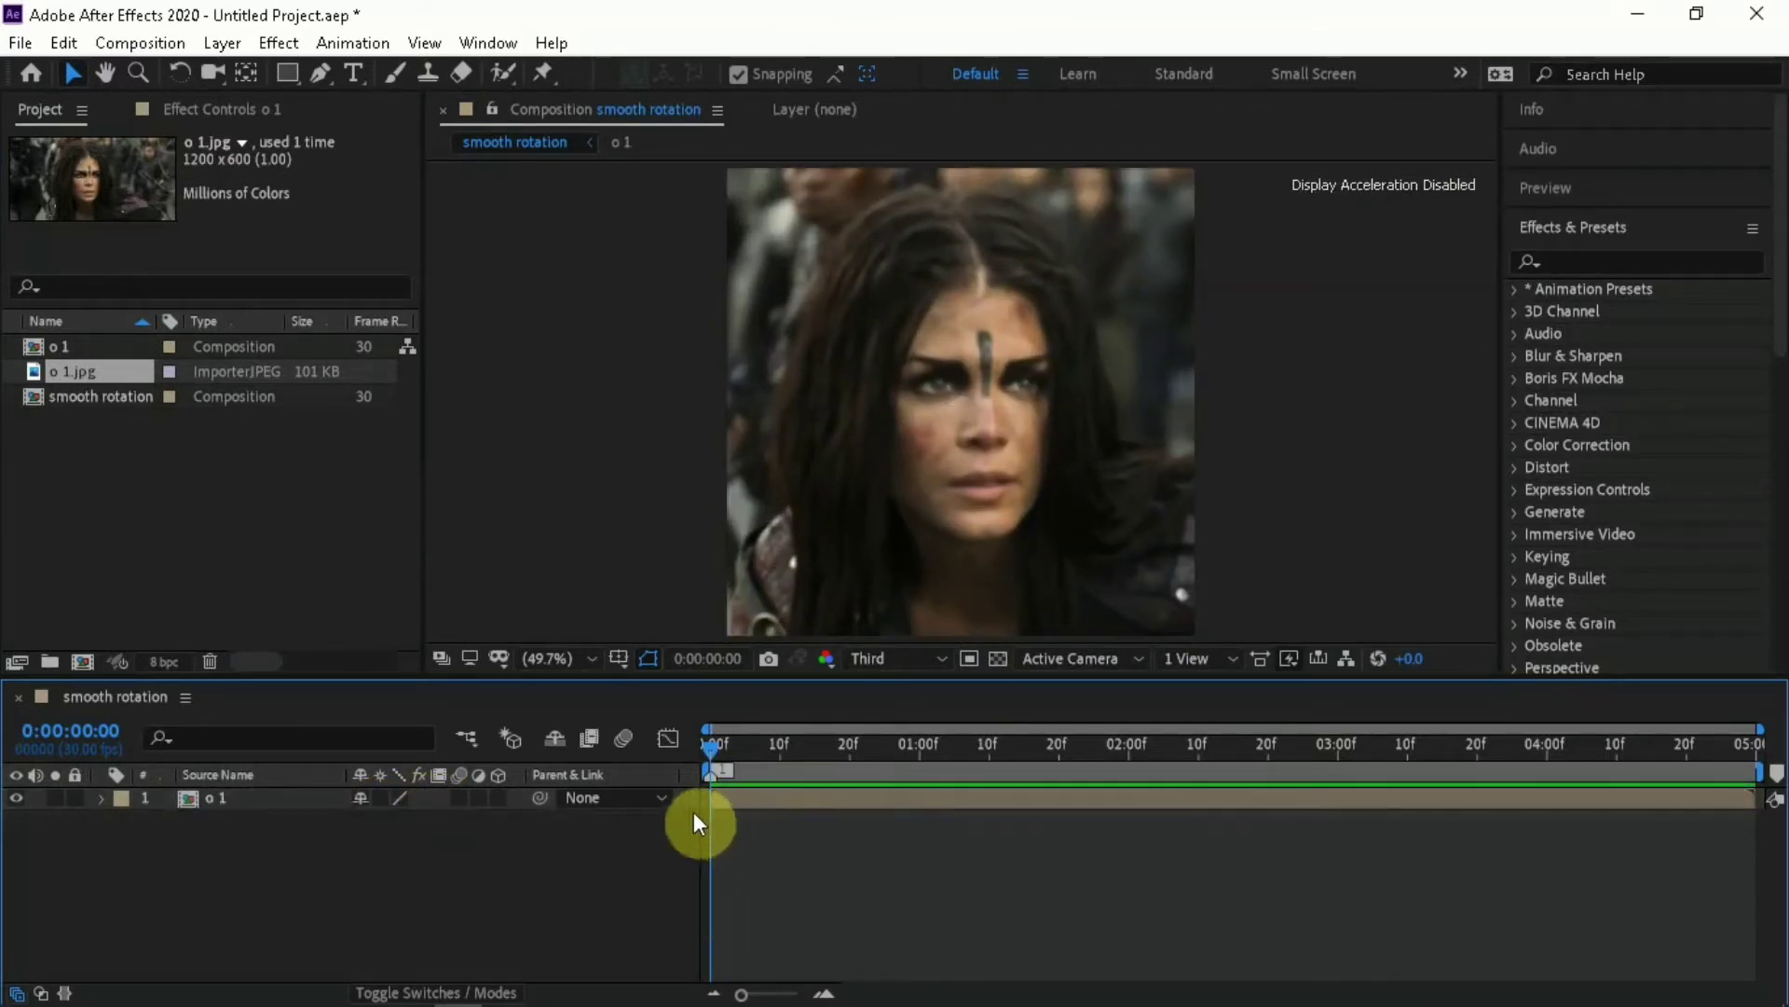
Import the image o2 from the Downloads folder into the project
left_click(21, 43)
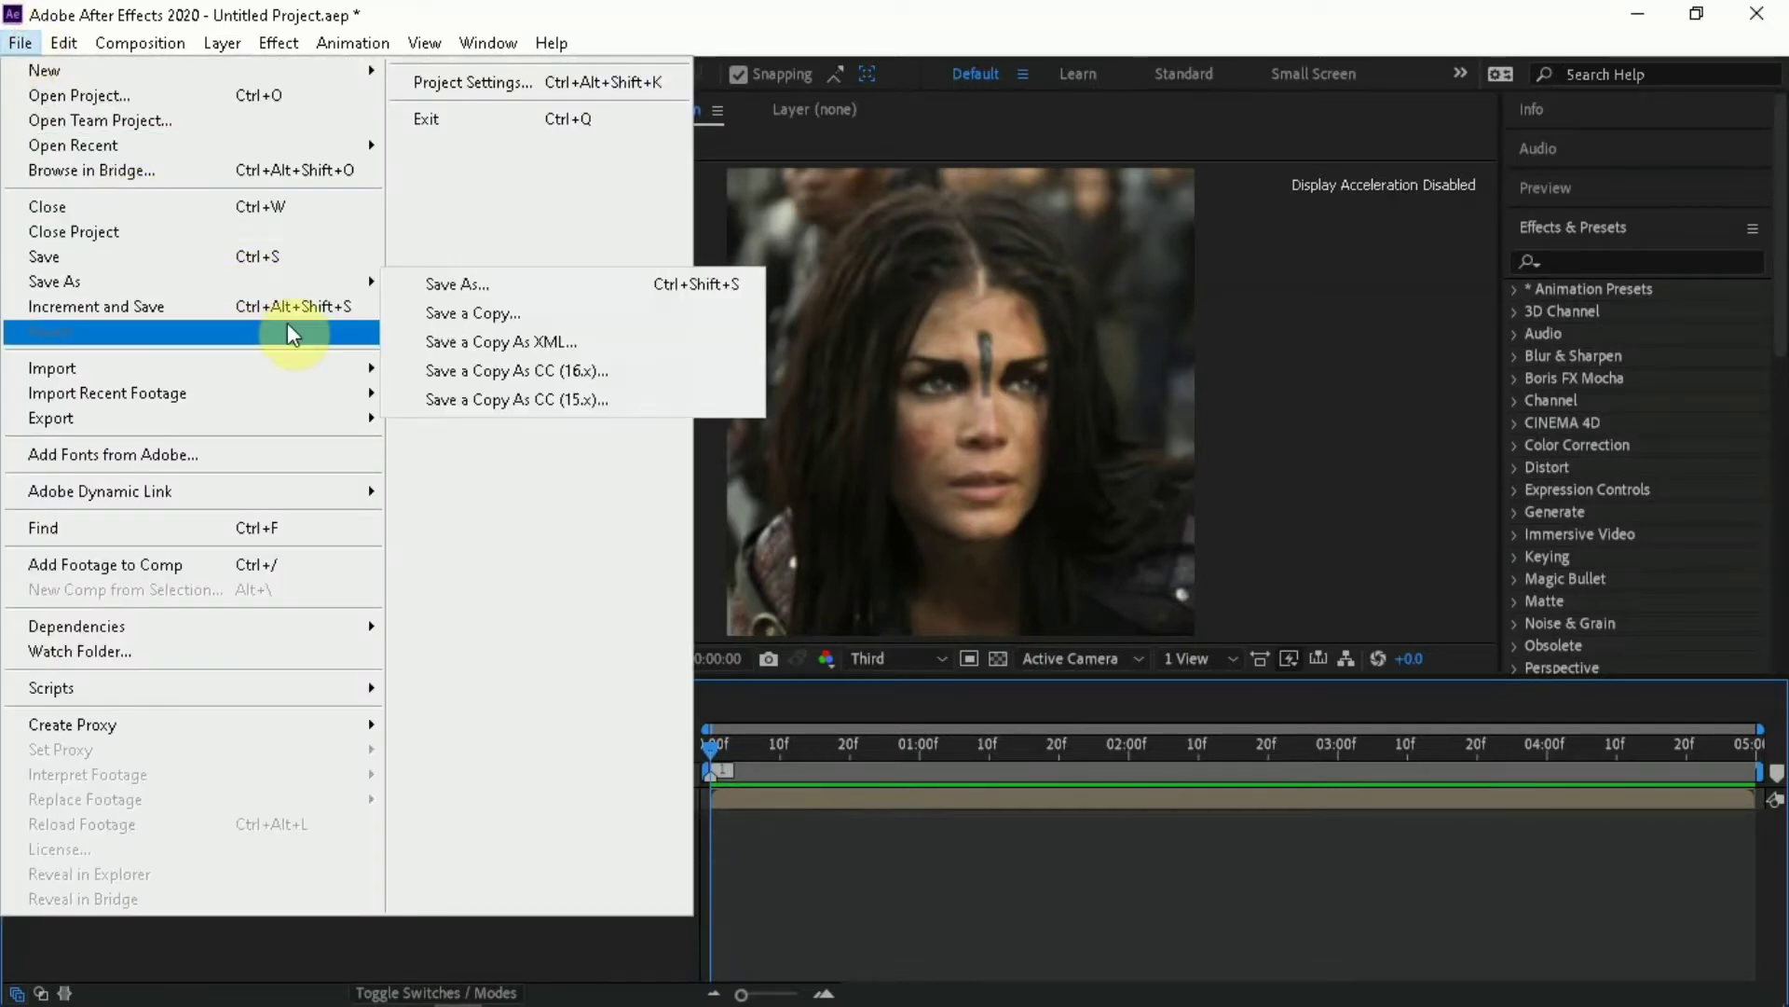
mouse_move(363, 368)
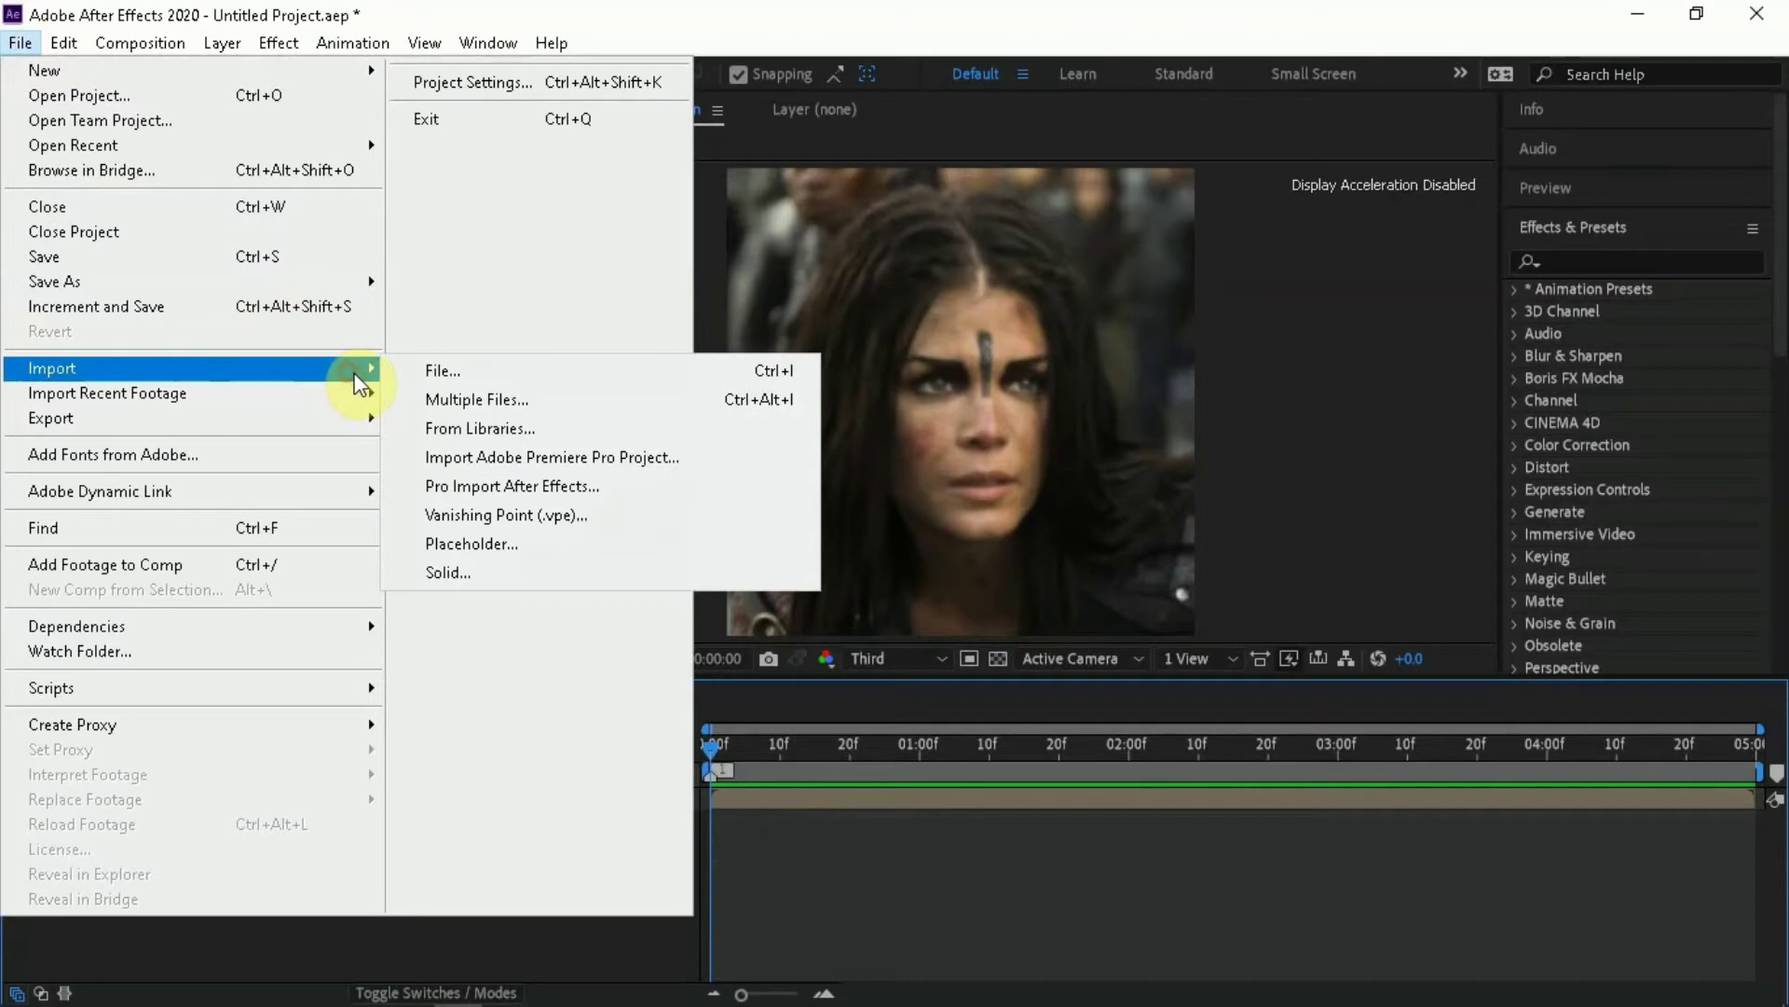
left_click(462, 371)
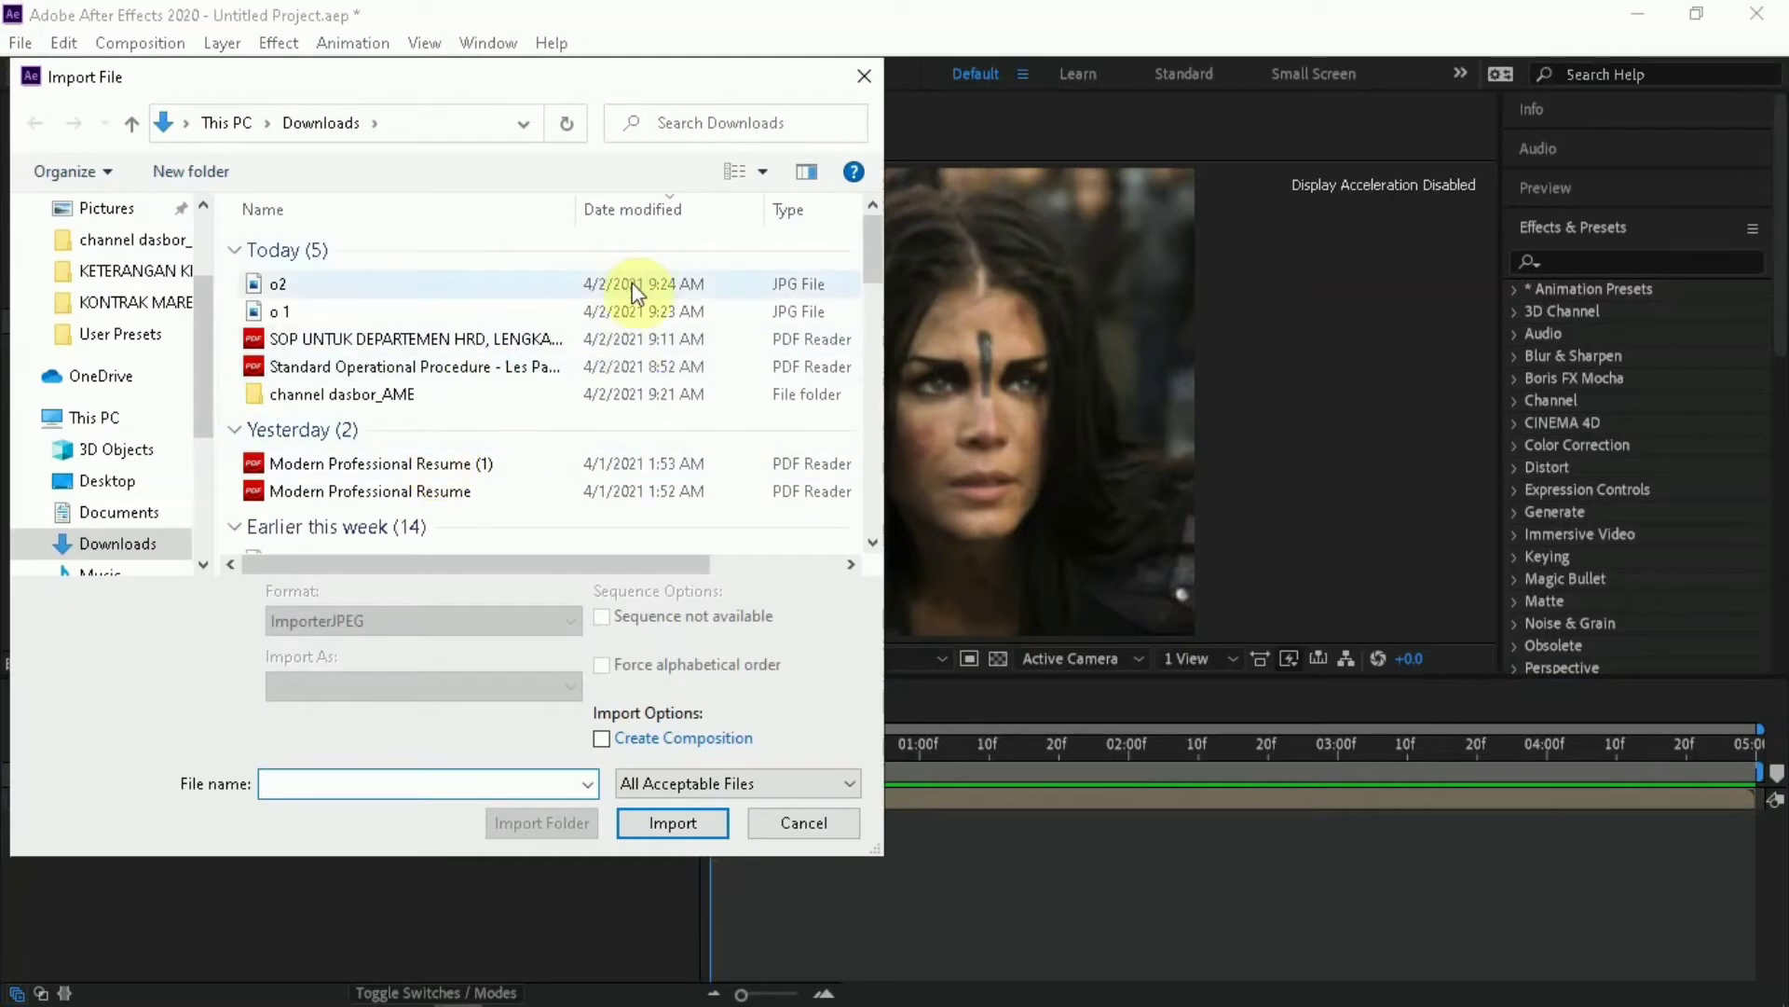
double_click(632, 282)
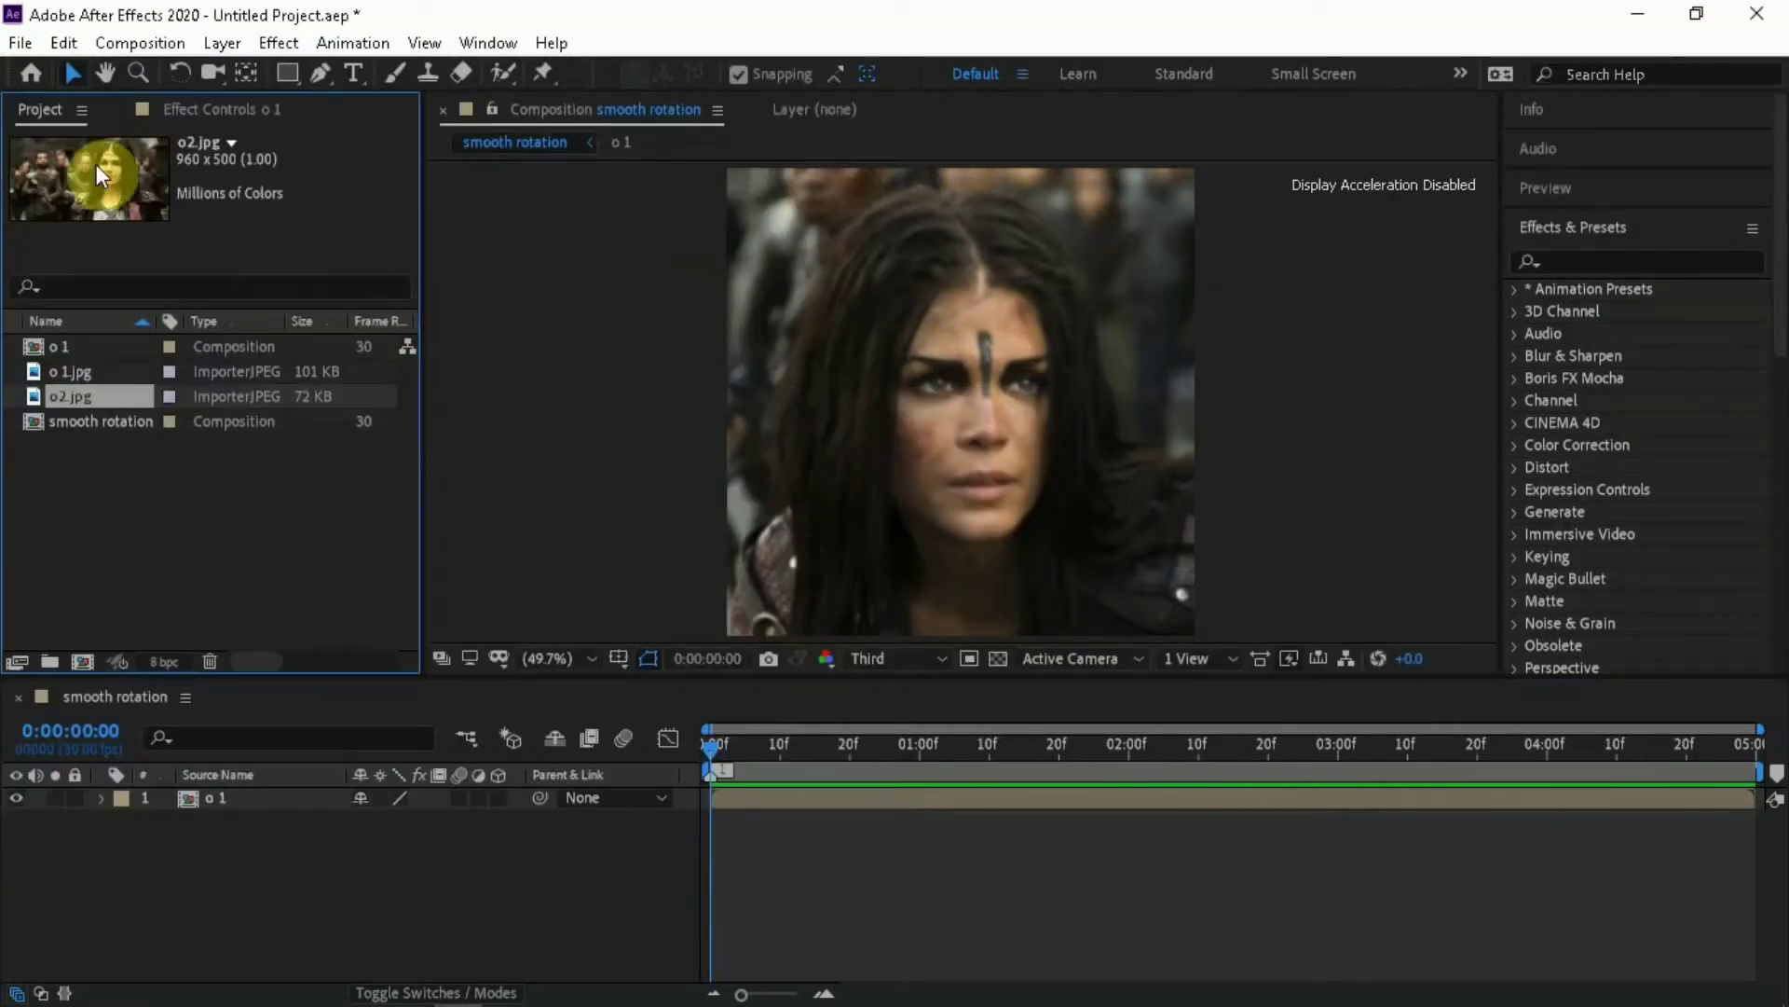
Add o2.jpg as the top layer of the smooth rotation composition and scale it up to fill the frame height
left_click_drag(71, 166, 135, 808)
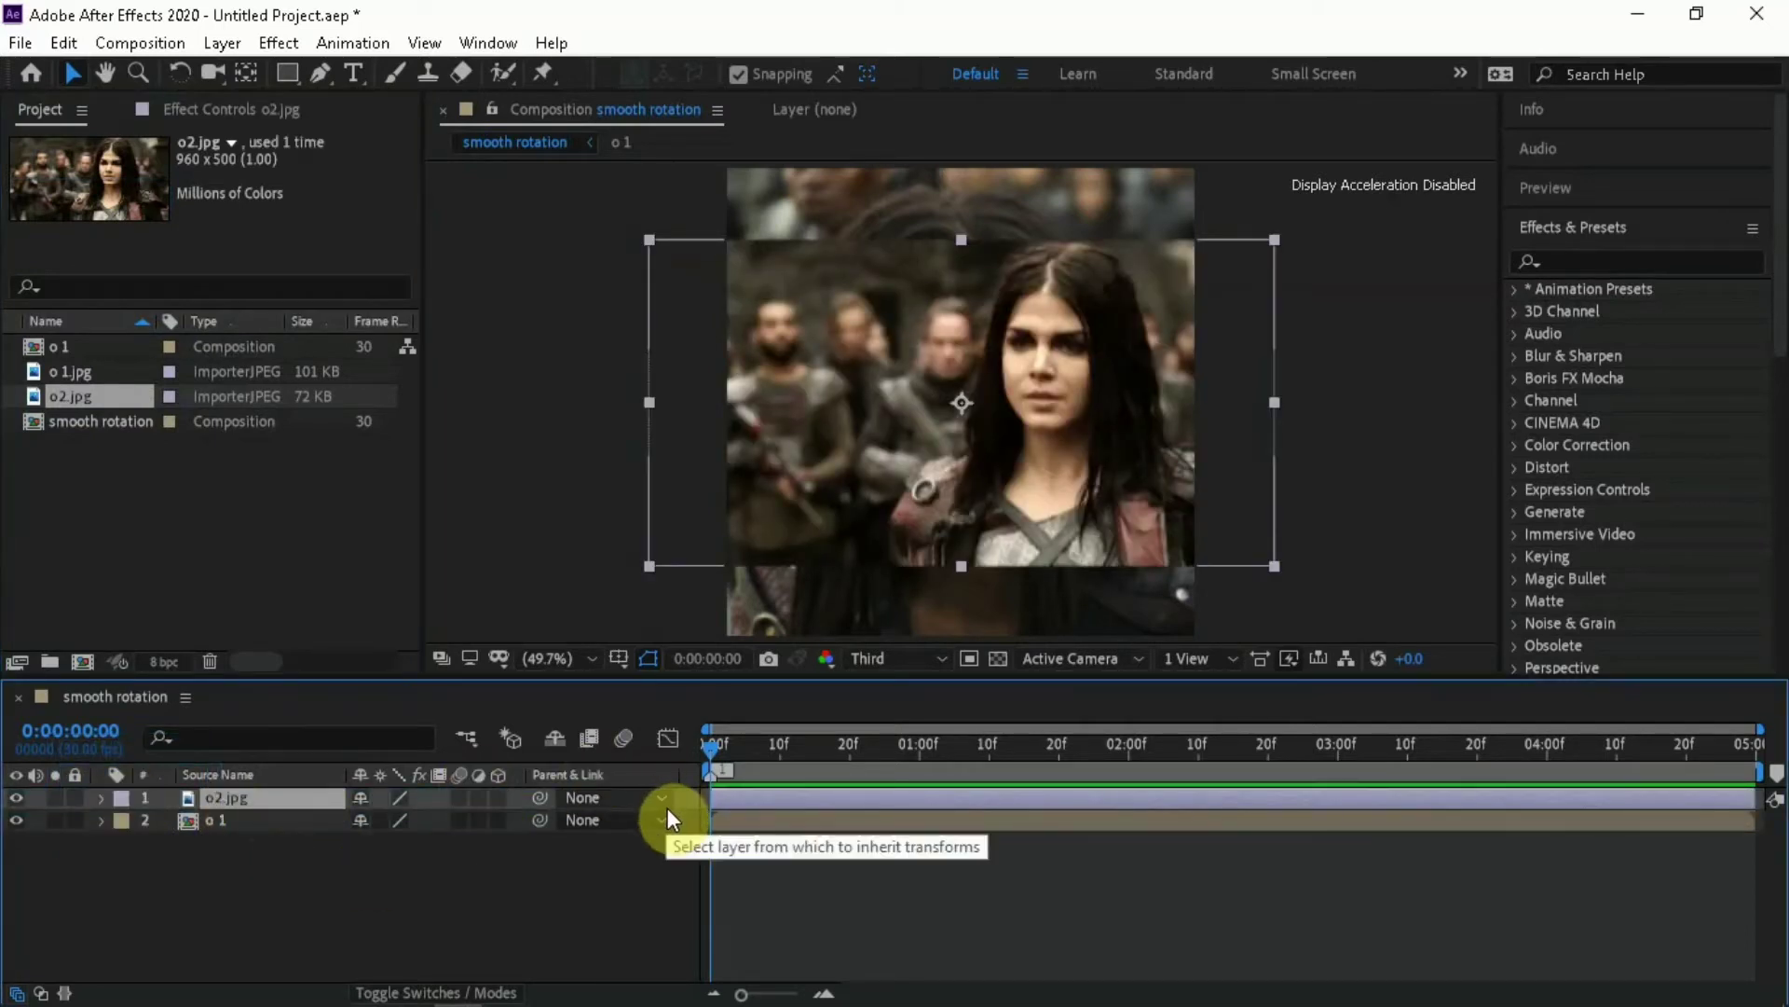
key("s")
left_click_drag(428, 820, 486, 813)
Shift the o2.jpg layer's horizontal position left so the woman is roughly centred in the frame
key("p")
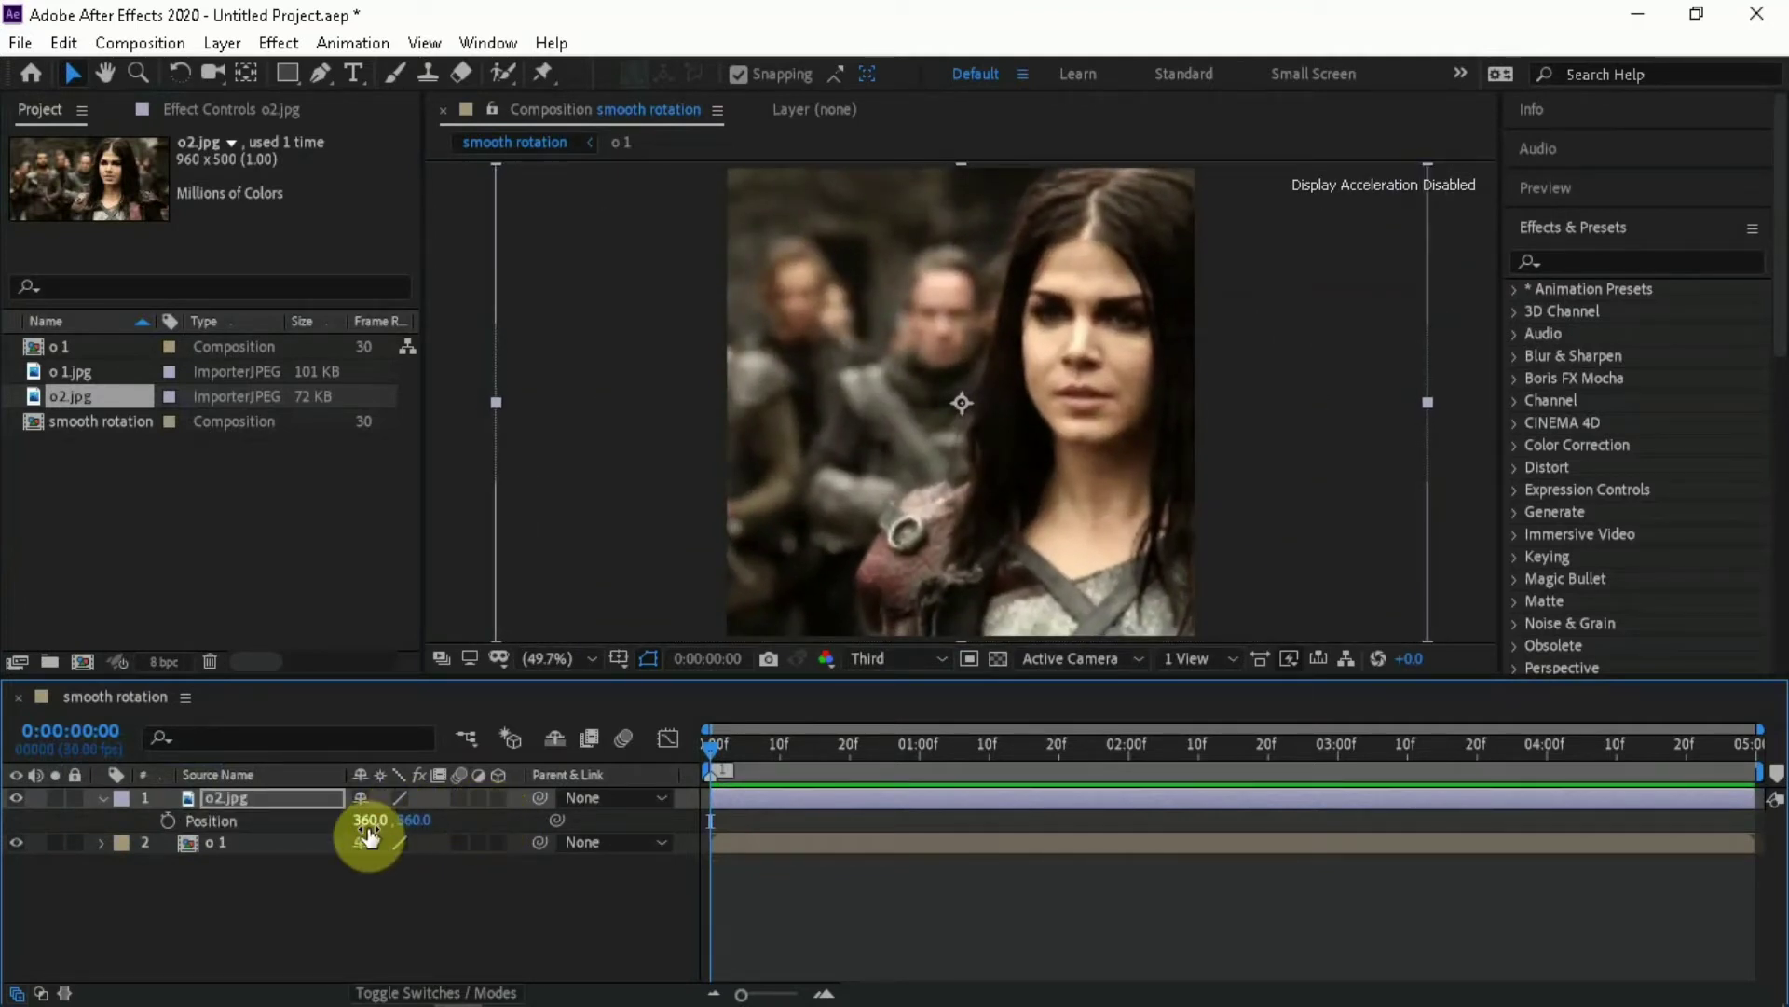
left_click_drag(370, 832, 45, 820)
key("p")
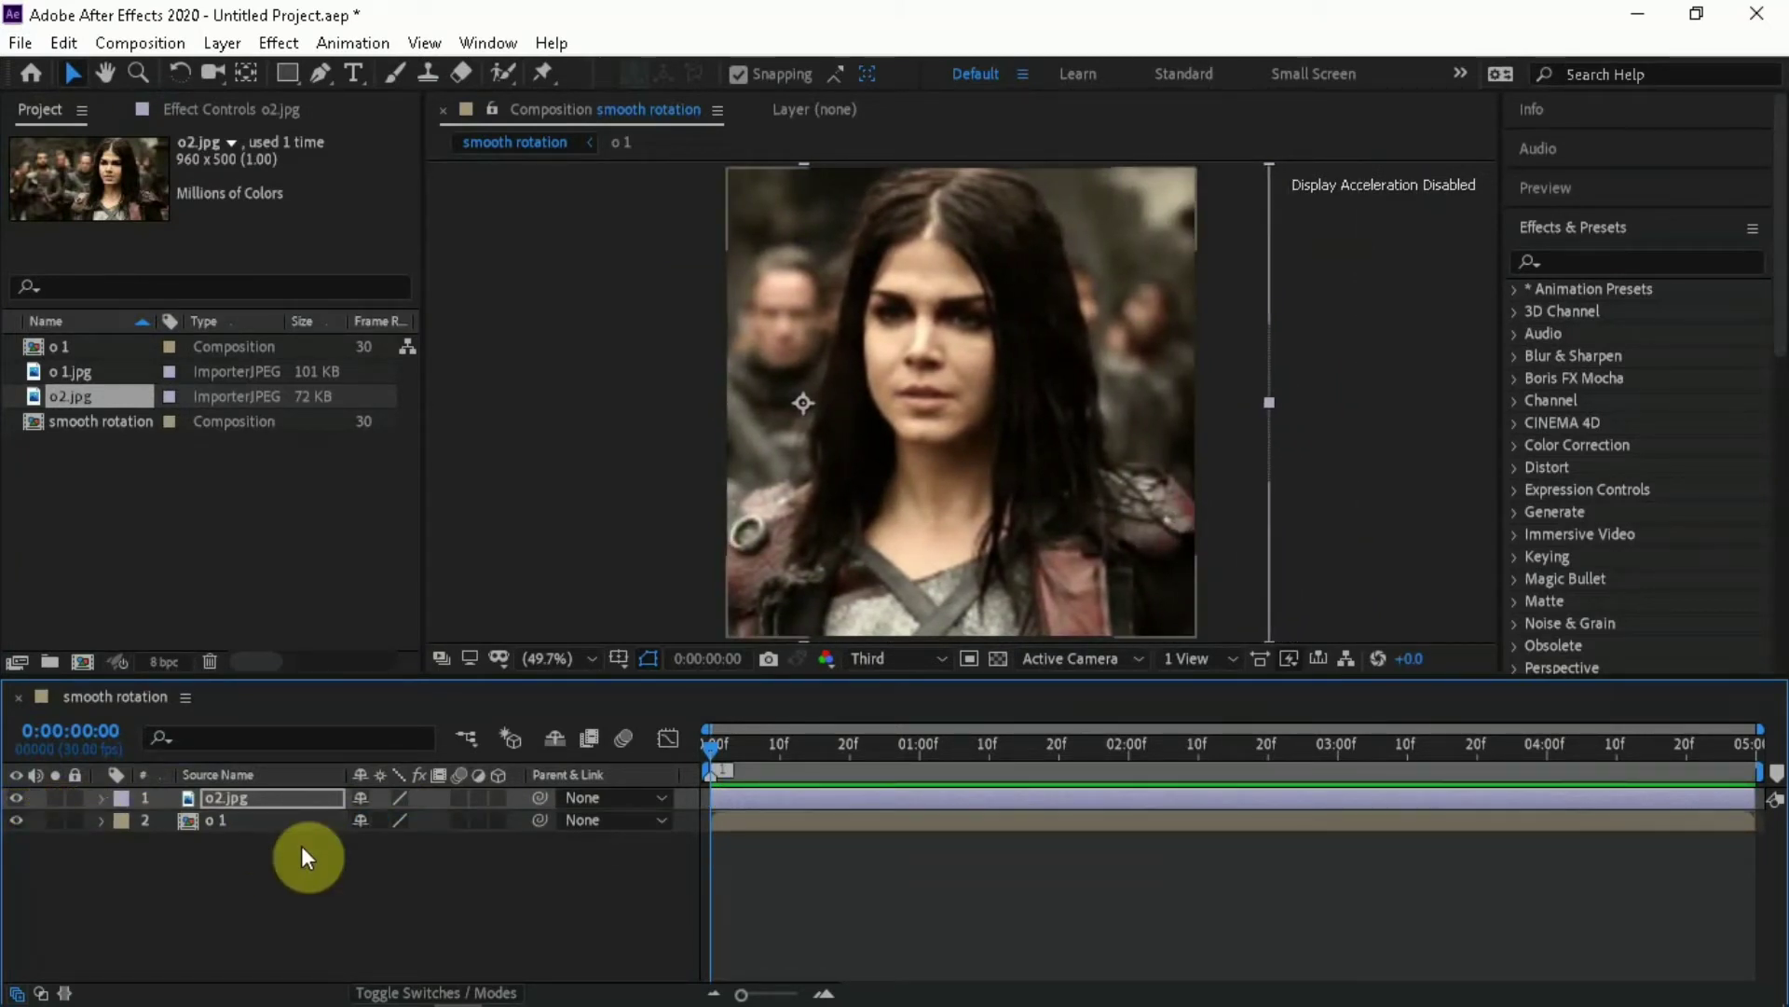
Pre-compose the o2.jpg layer as "o2", moving all attributes into the new composition
right_click(732, 794)
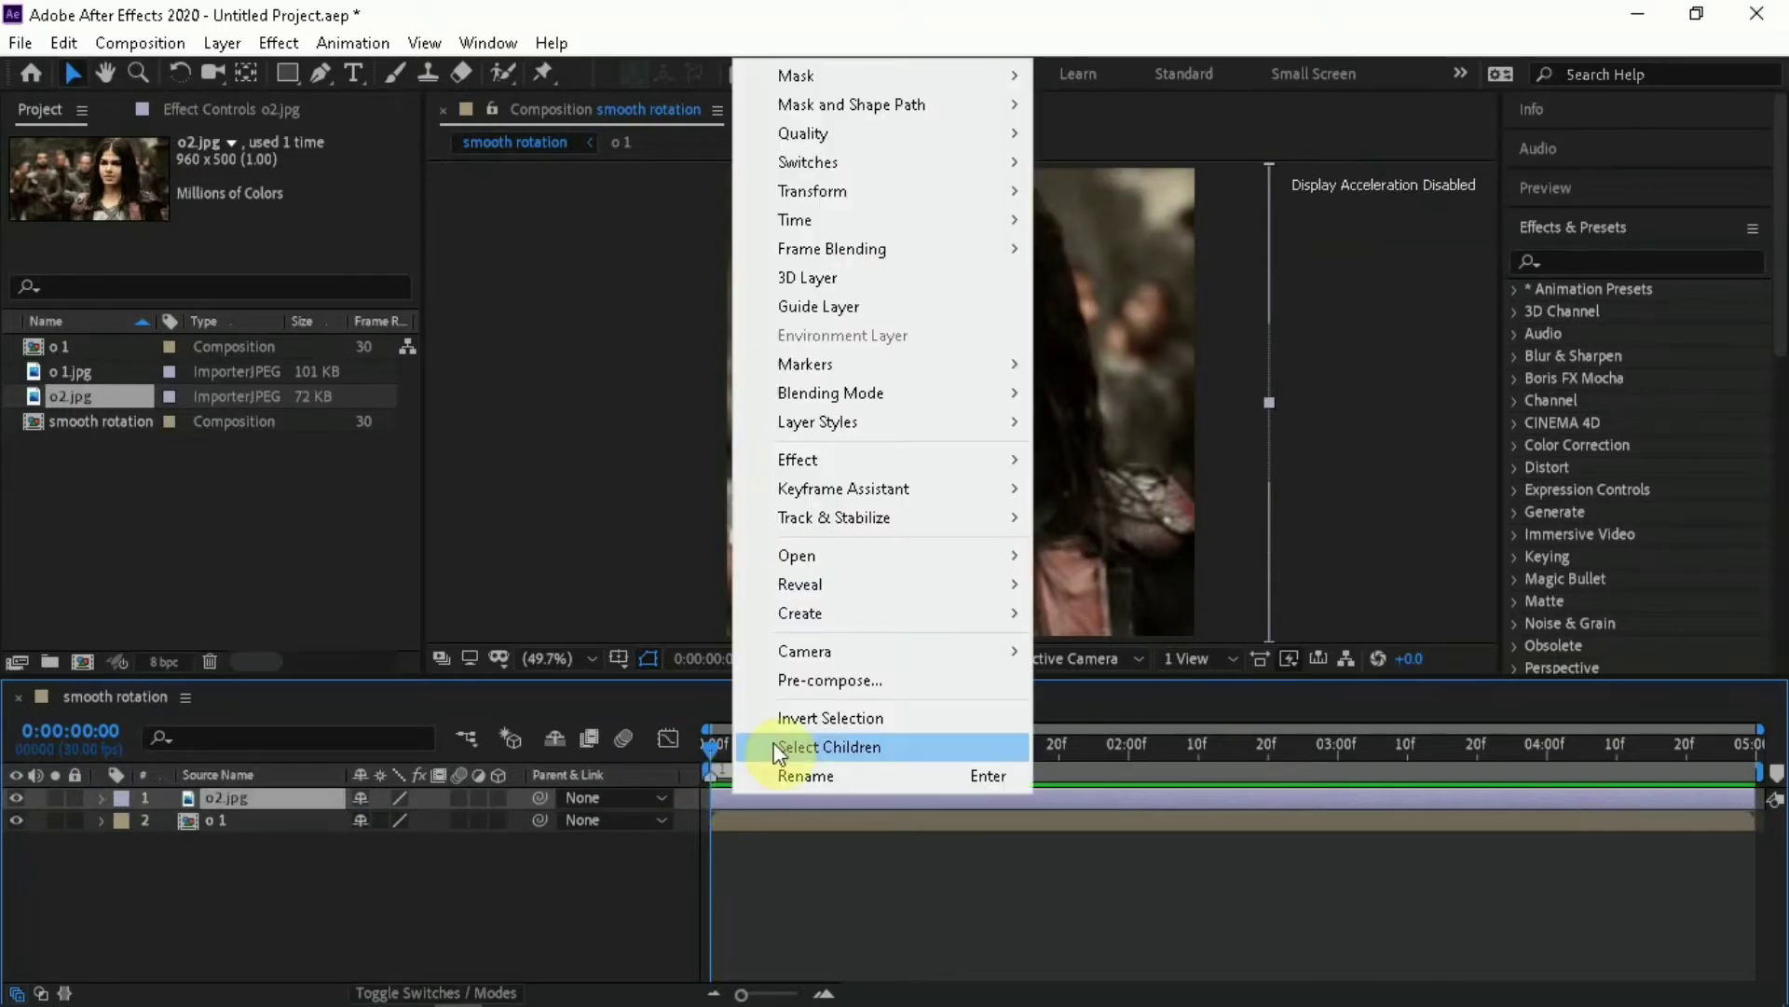
left_click(814, 682)
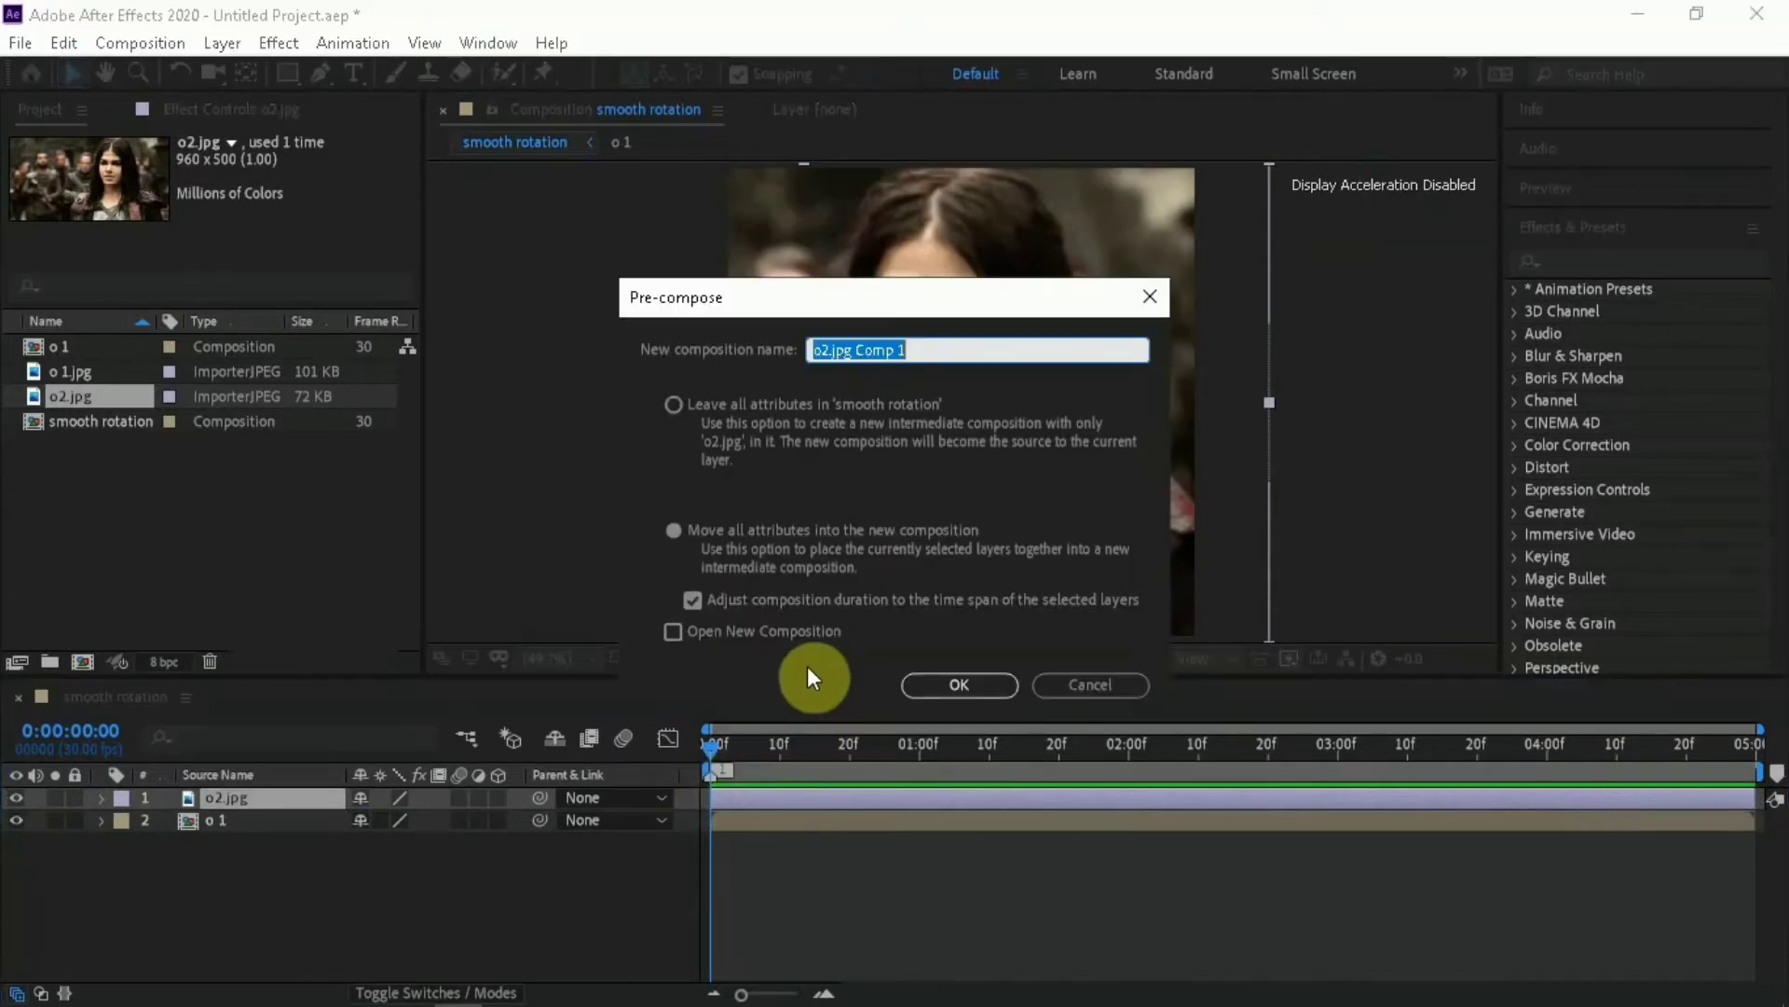
left_click_drag(923, 347, 829, 378)
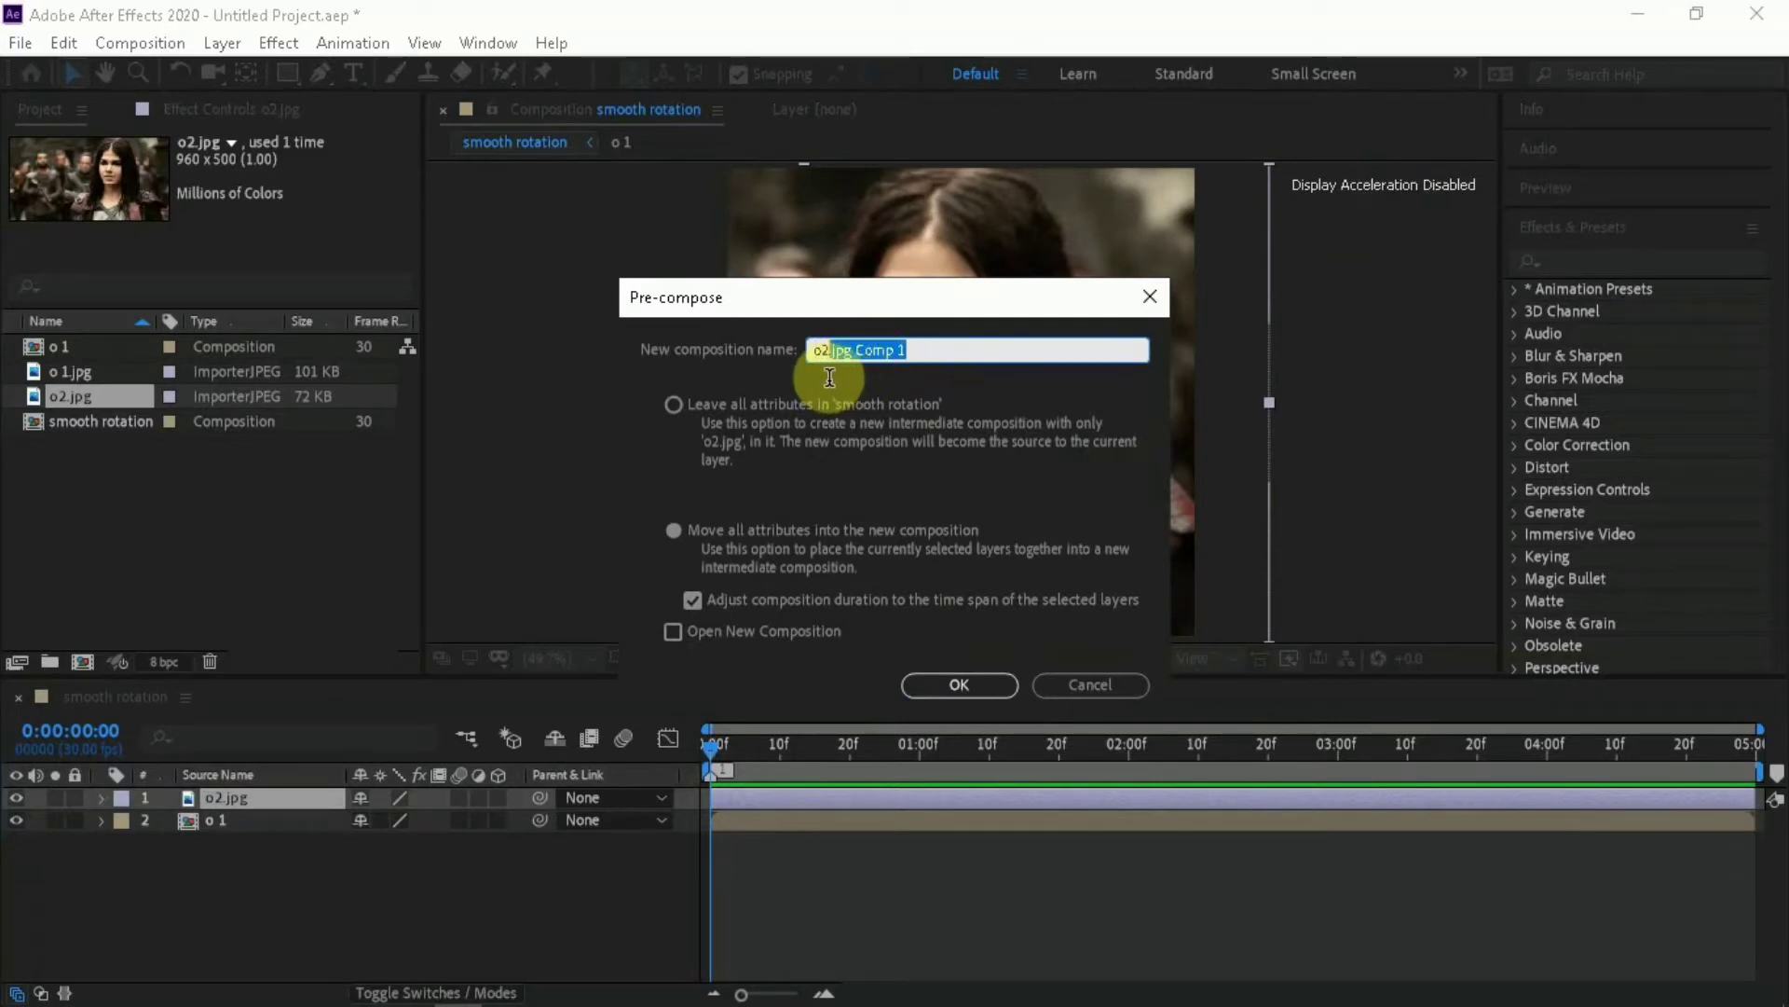
key("BackSpace")
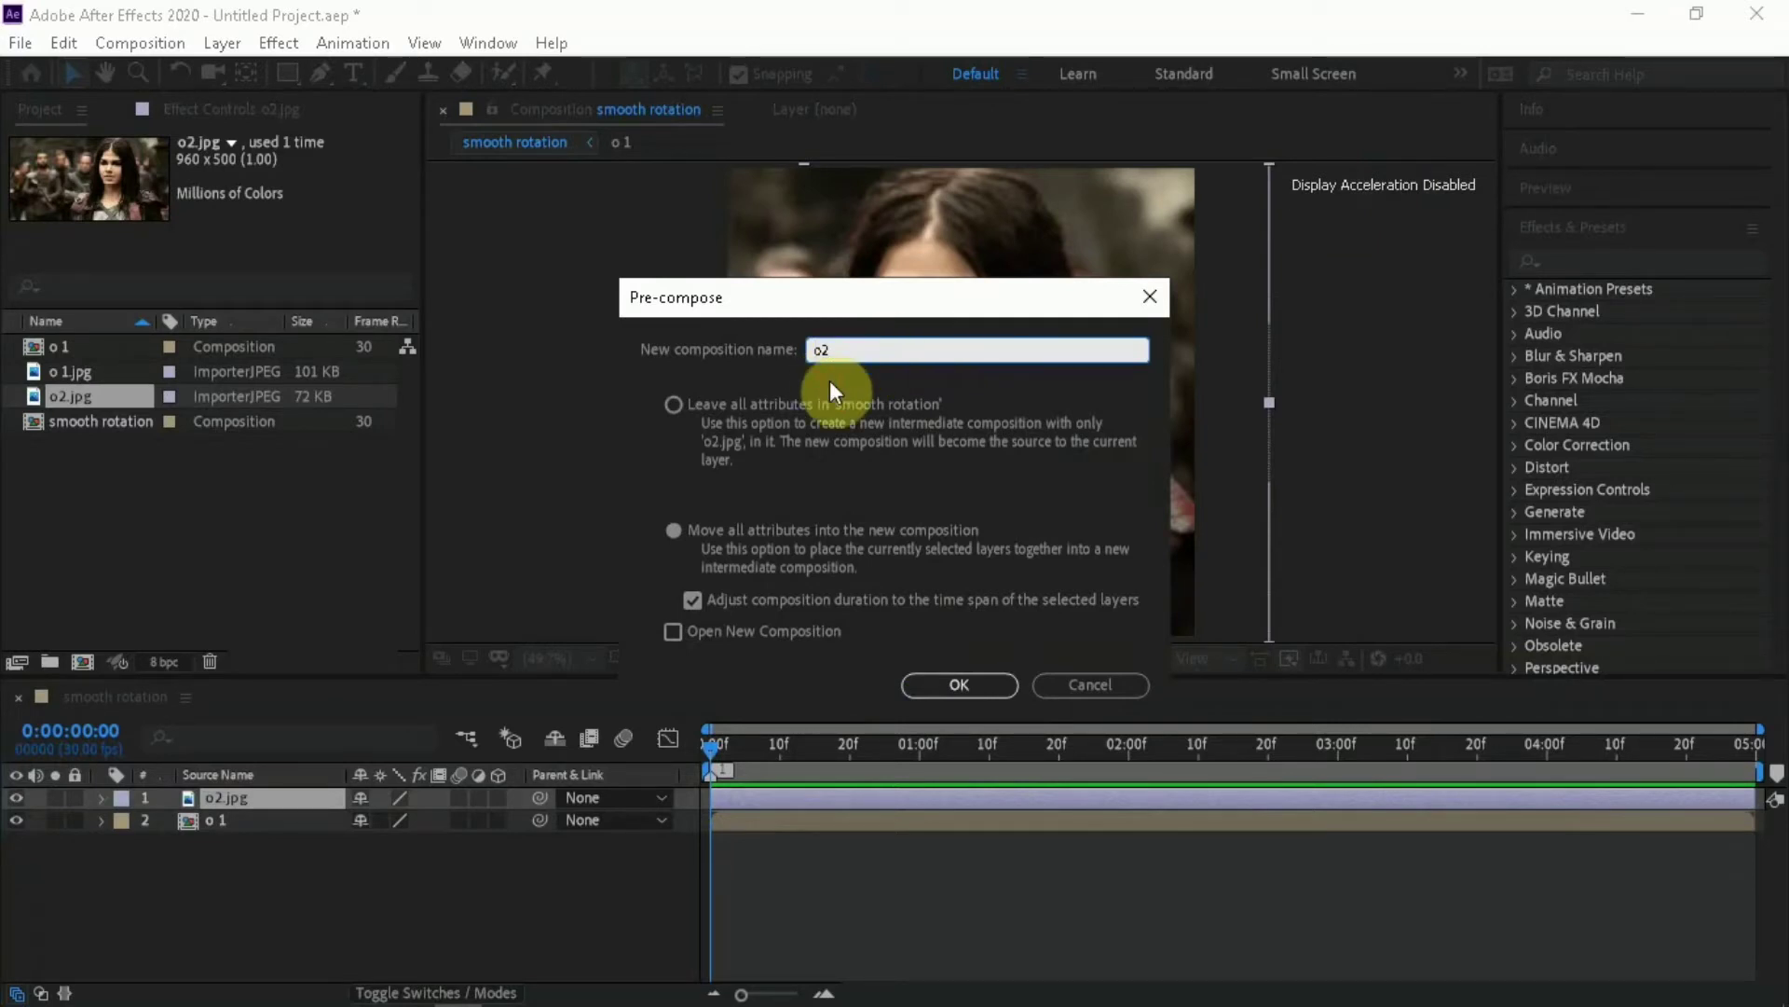
left_click(932, 686)
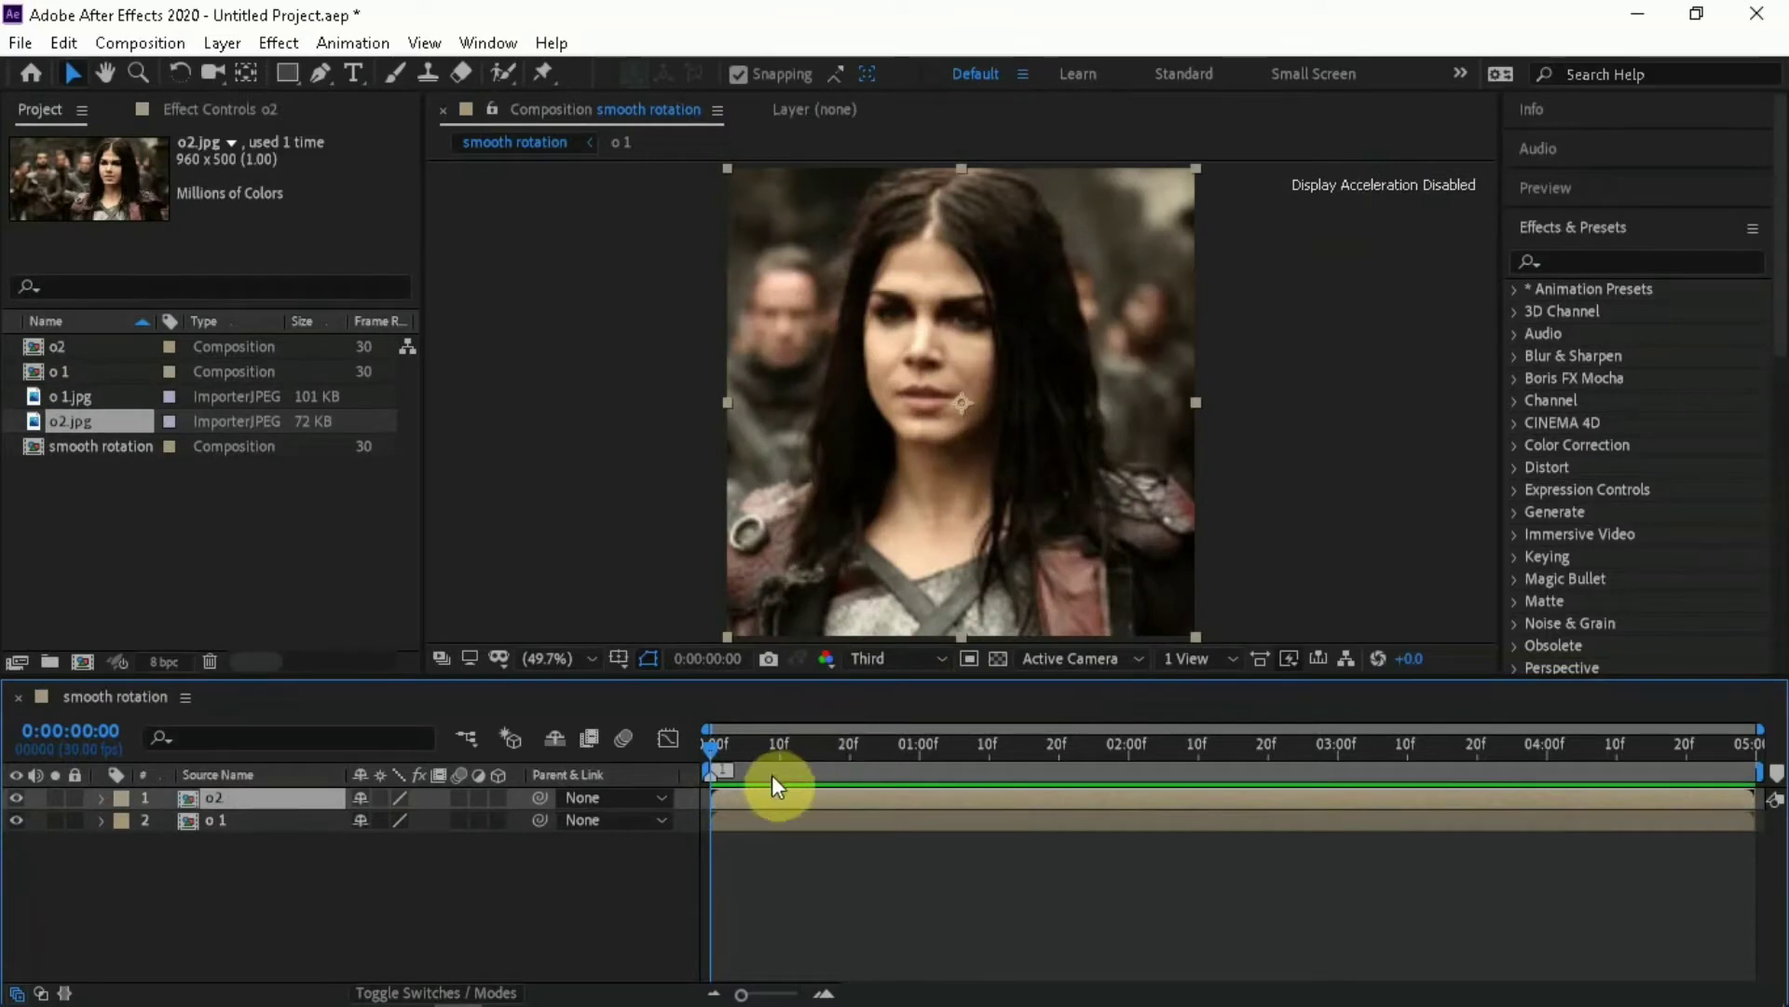
Try scaling the o2 layer down to 92%, then undo the change and collapse the layers' Scale properties
key("s")
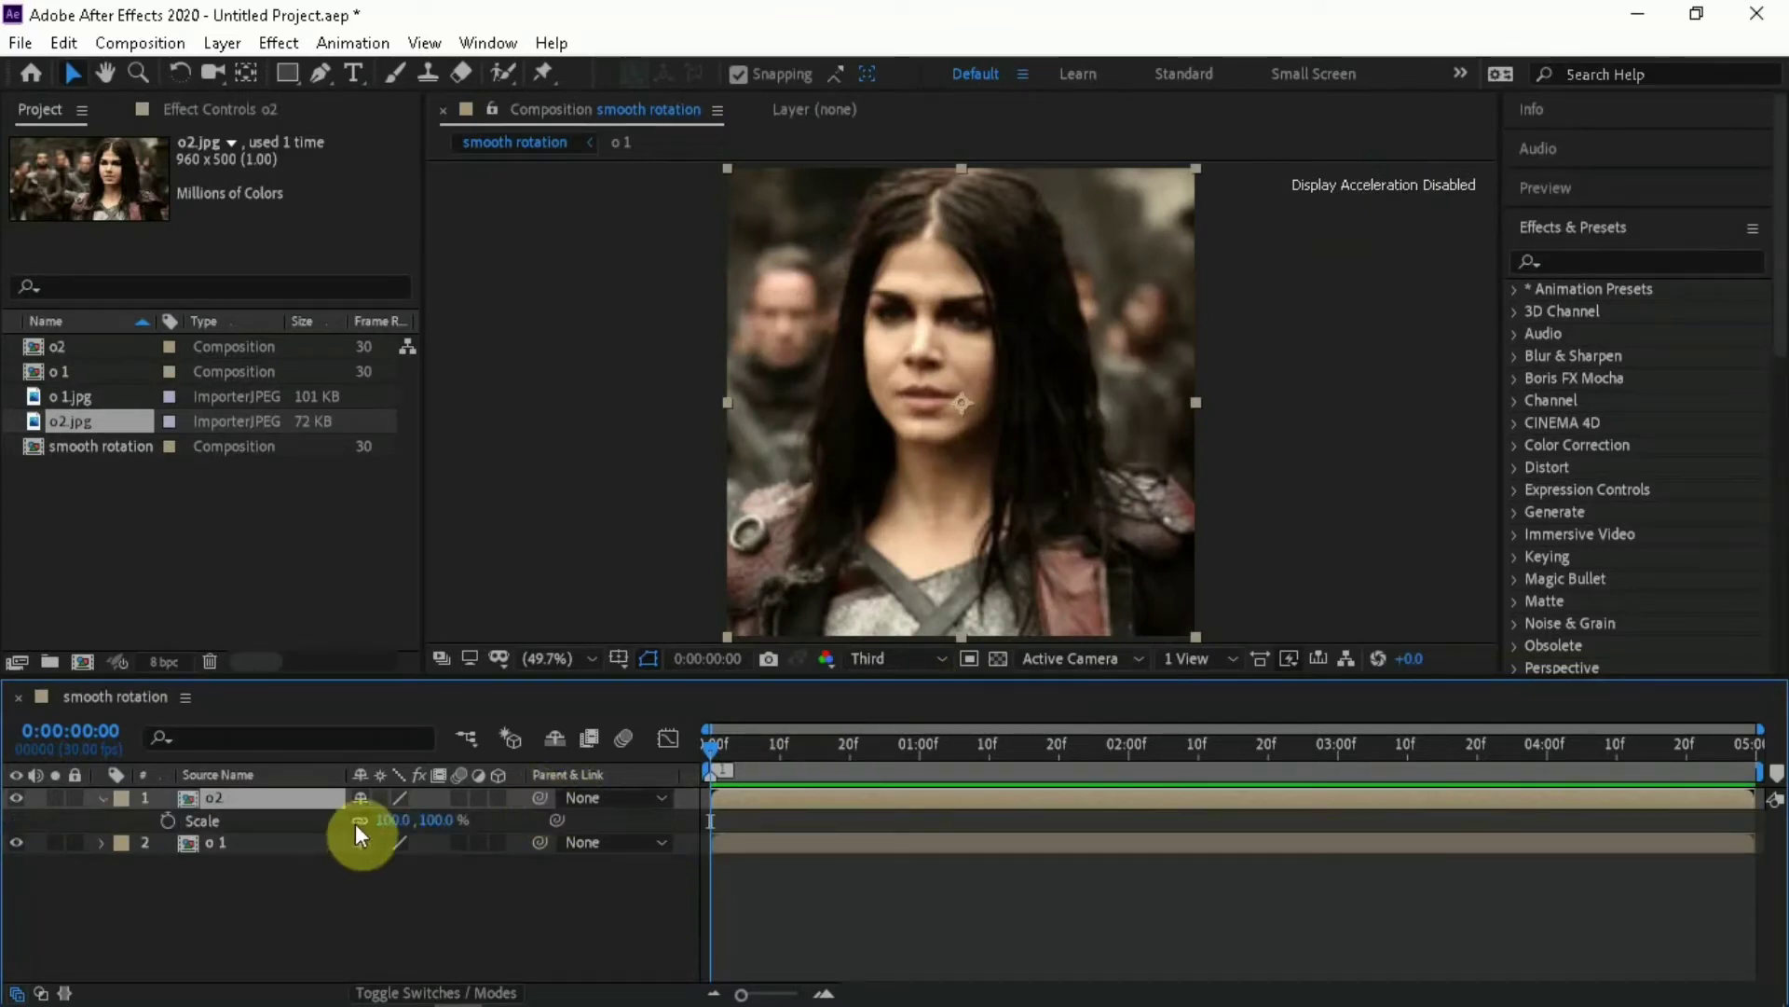
left_click_drag(439, 826, 414, 799)
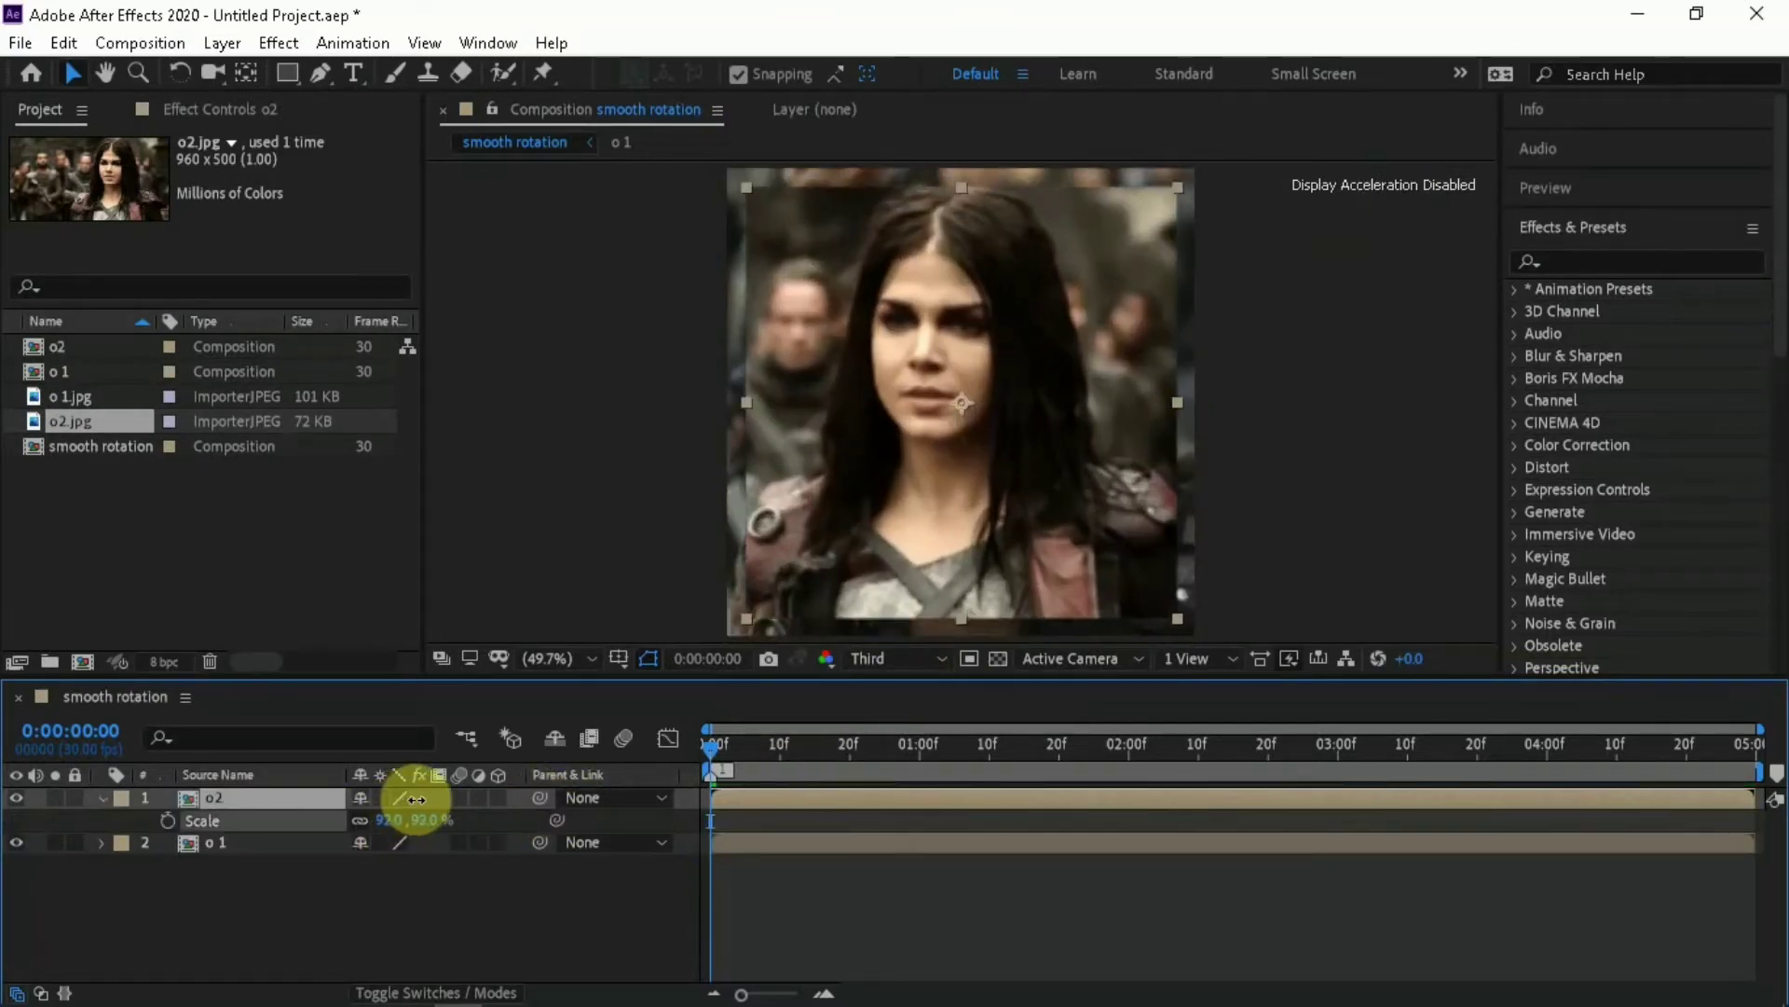
key("ctrl+z")
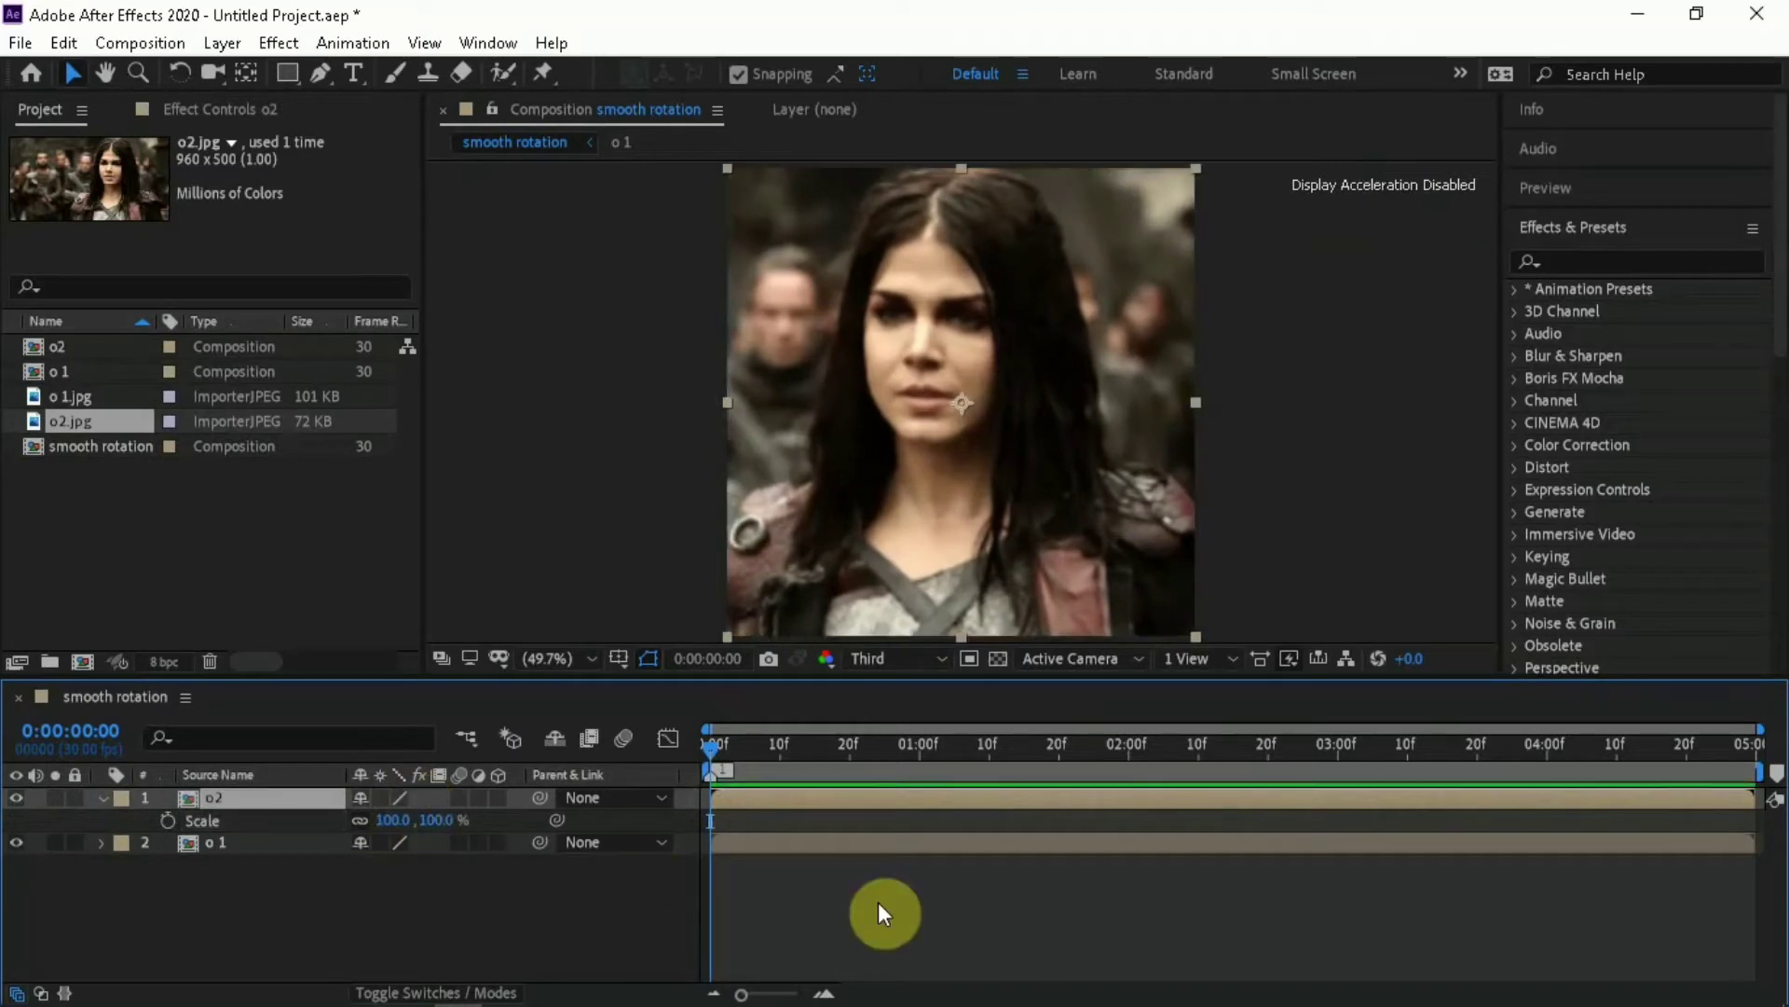
left_click(926, 904)
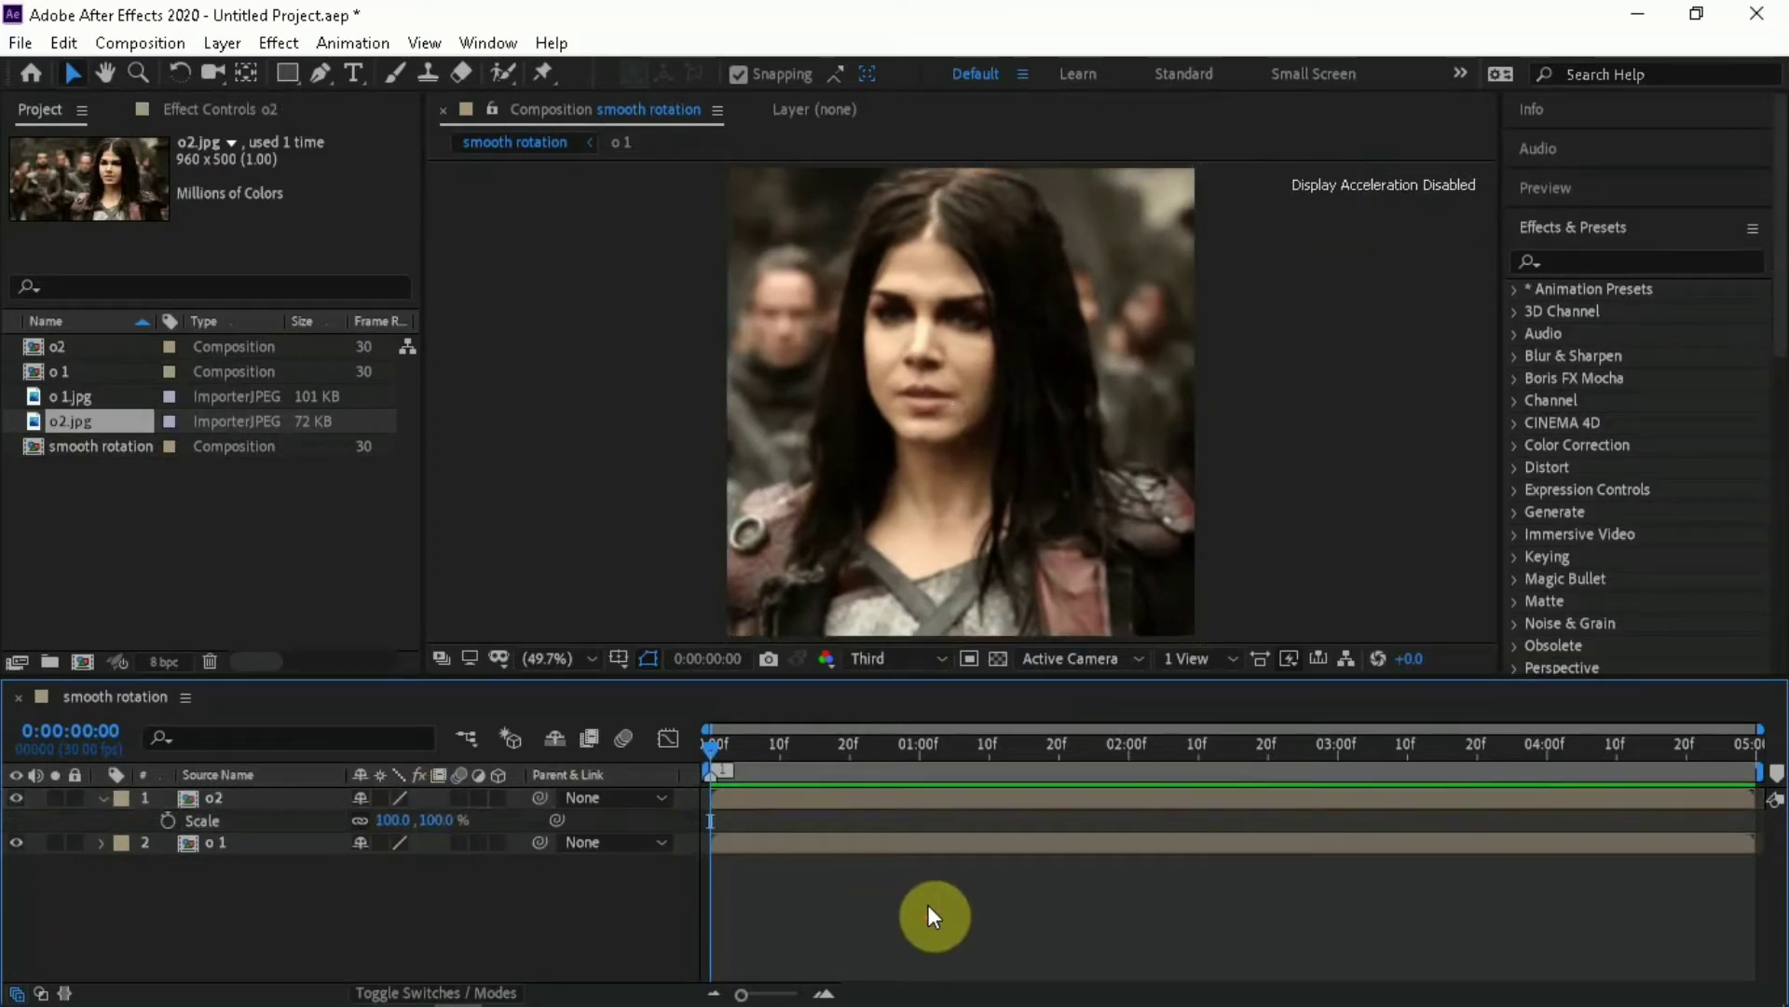
key("a")
key("s")
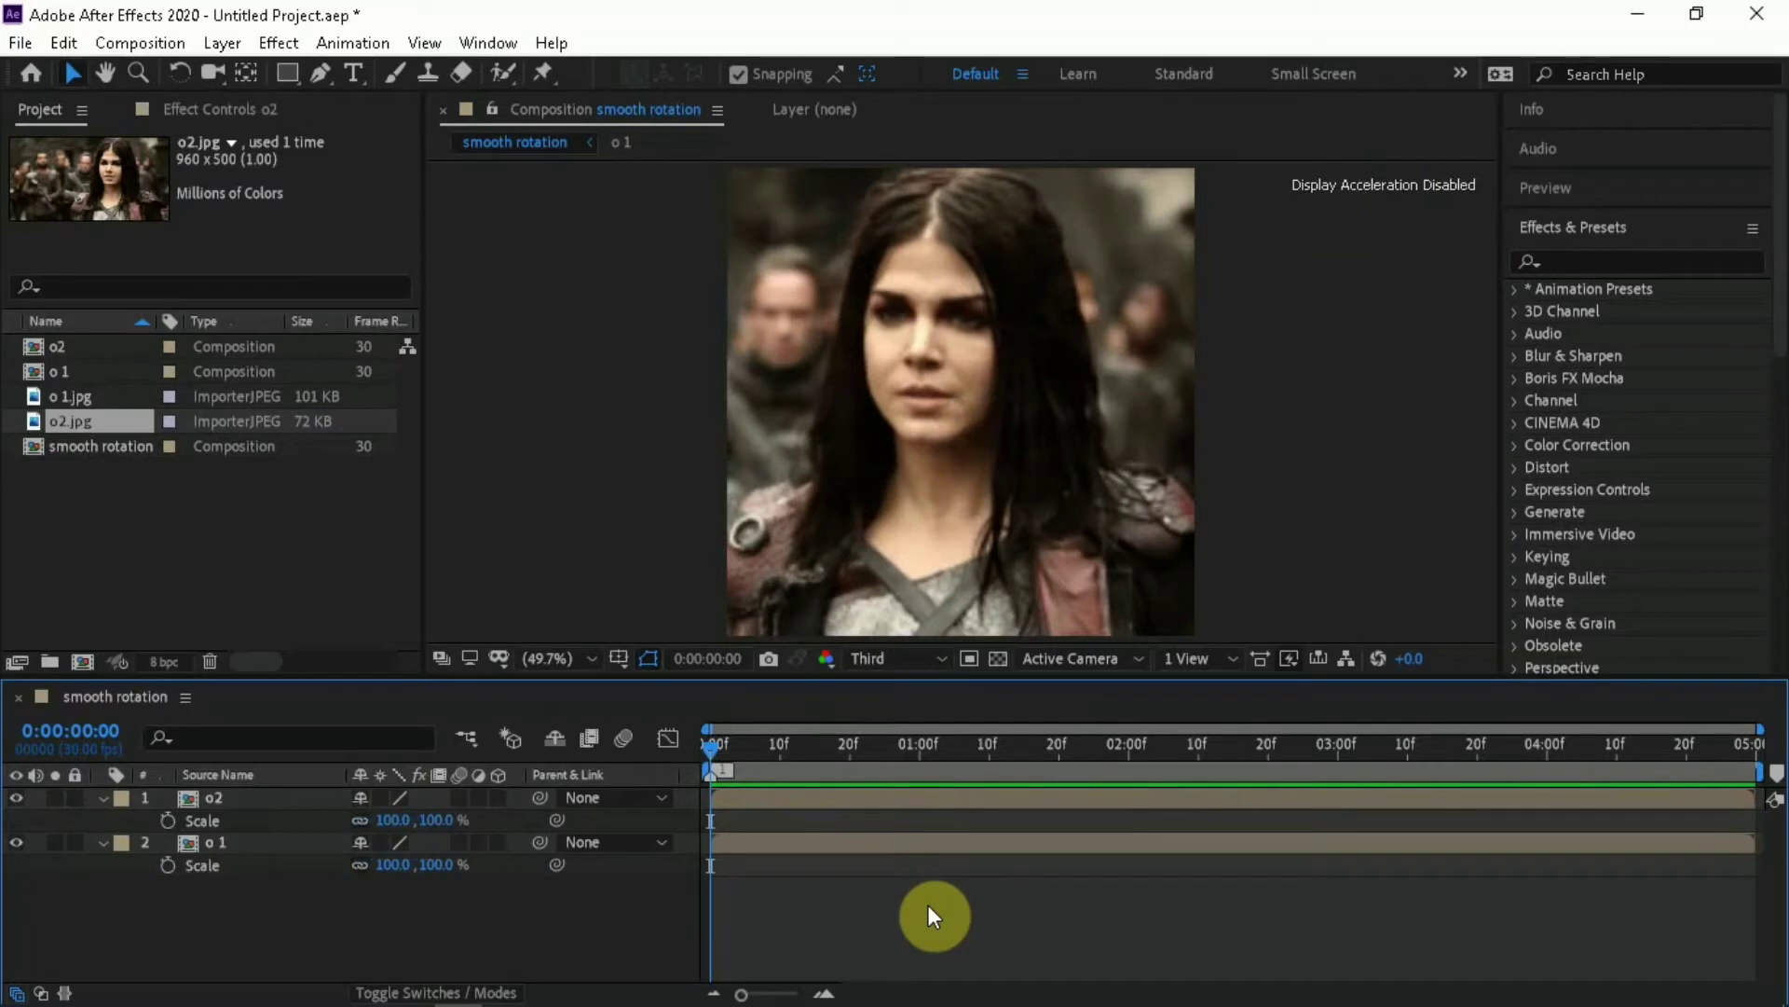
key("a")
key("s")
key("s")
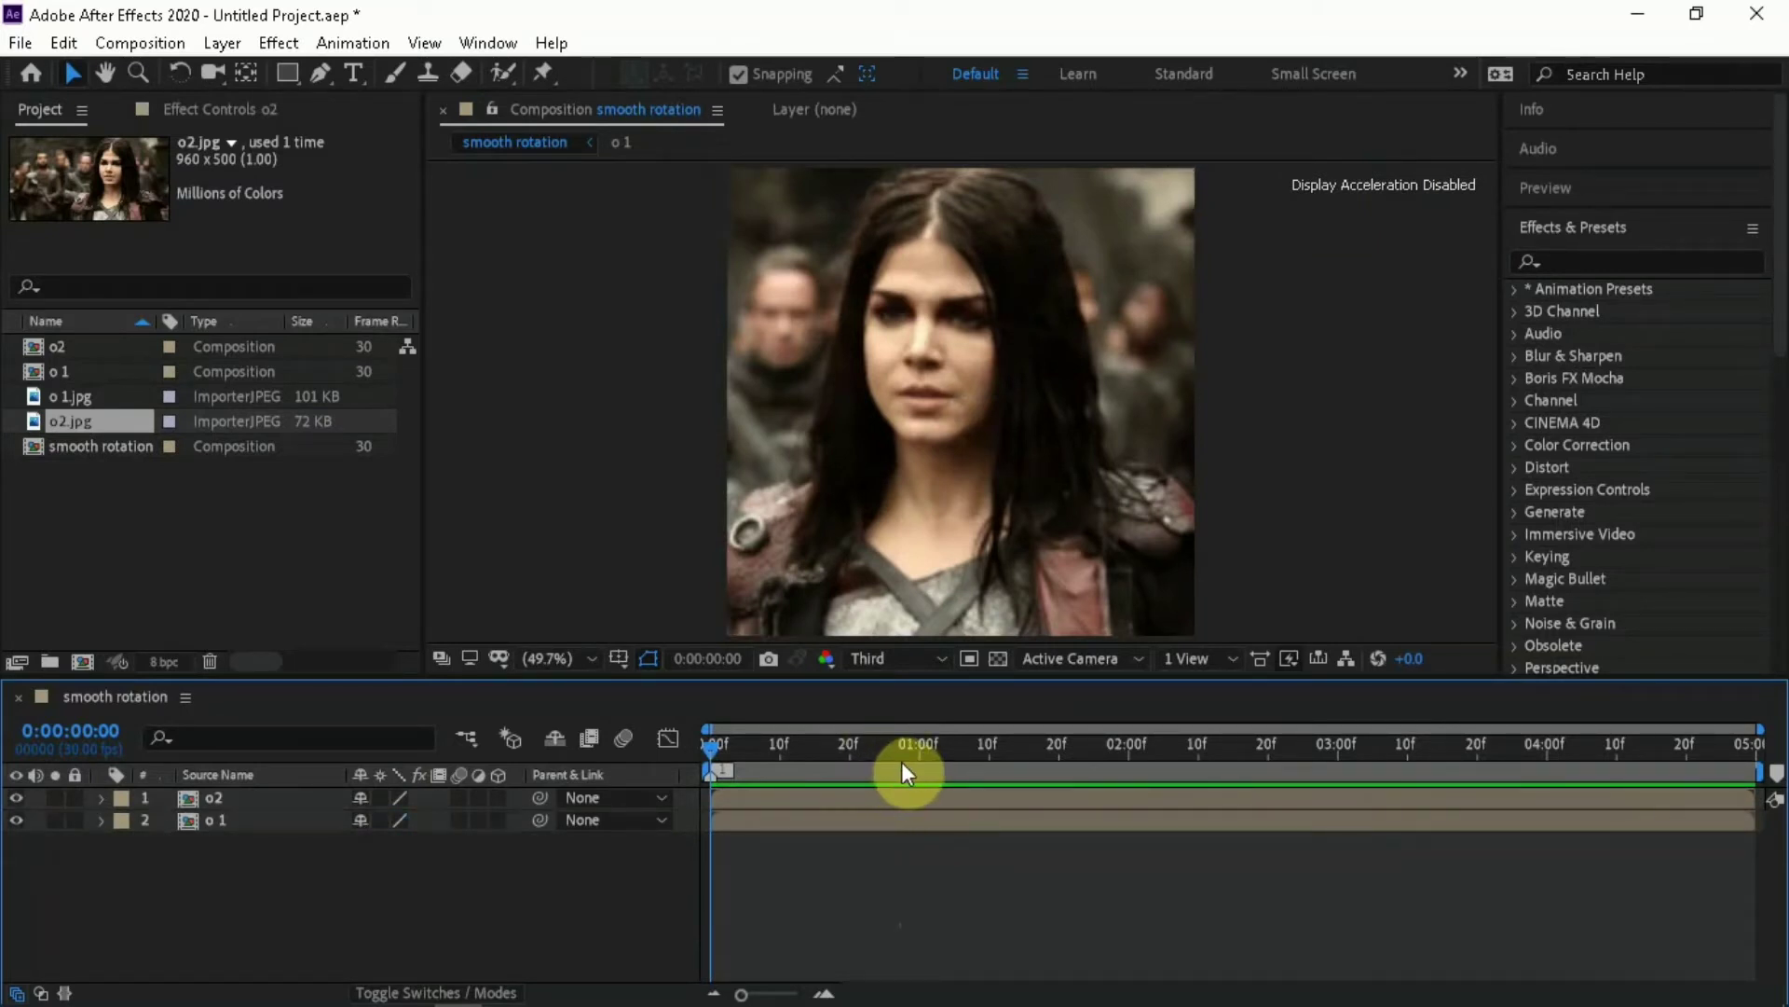
Preview the composition briefly and add a composition marker at 0:00:03:00
key("space")
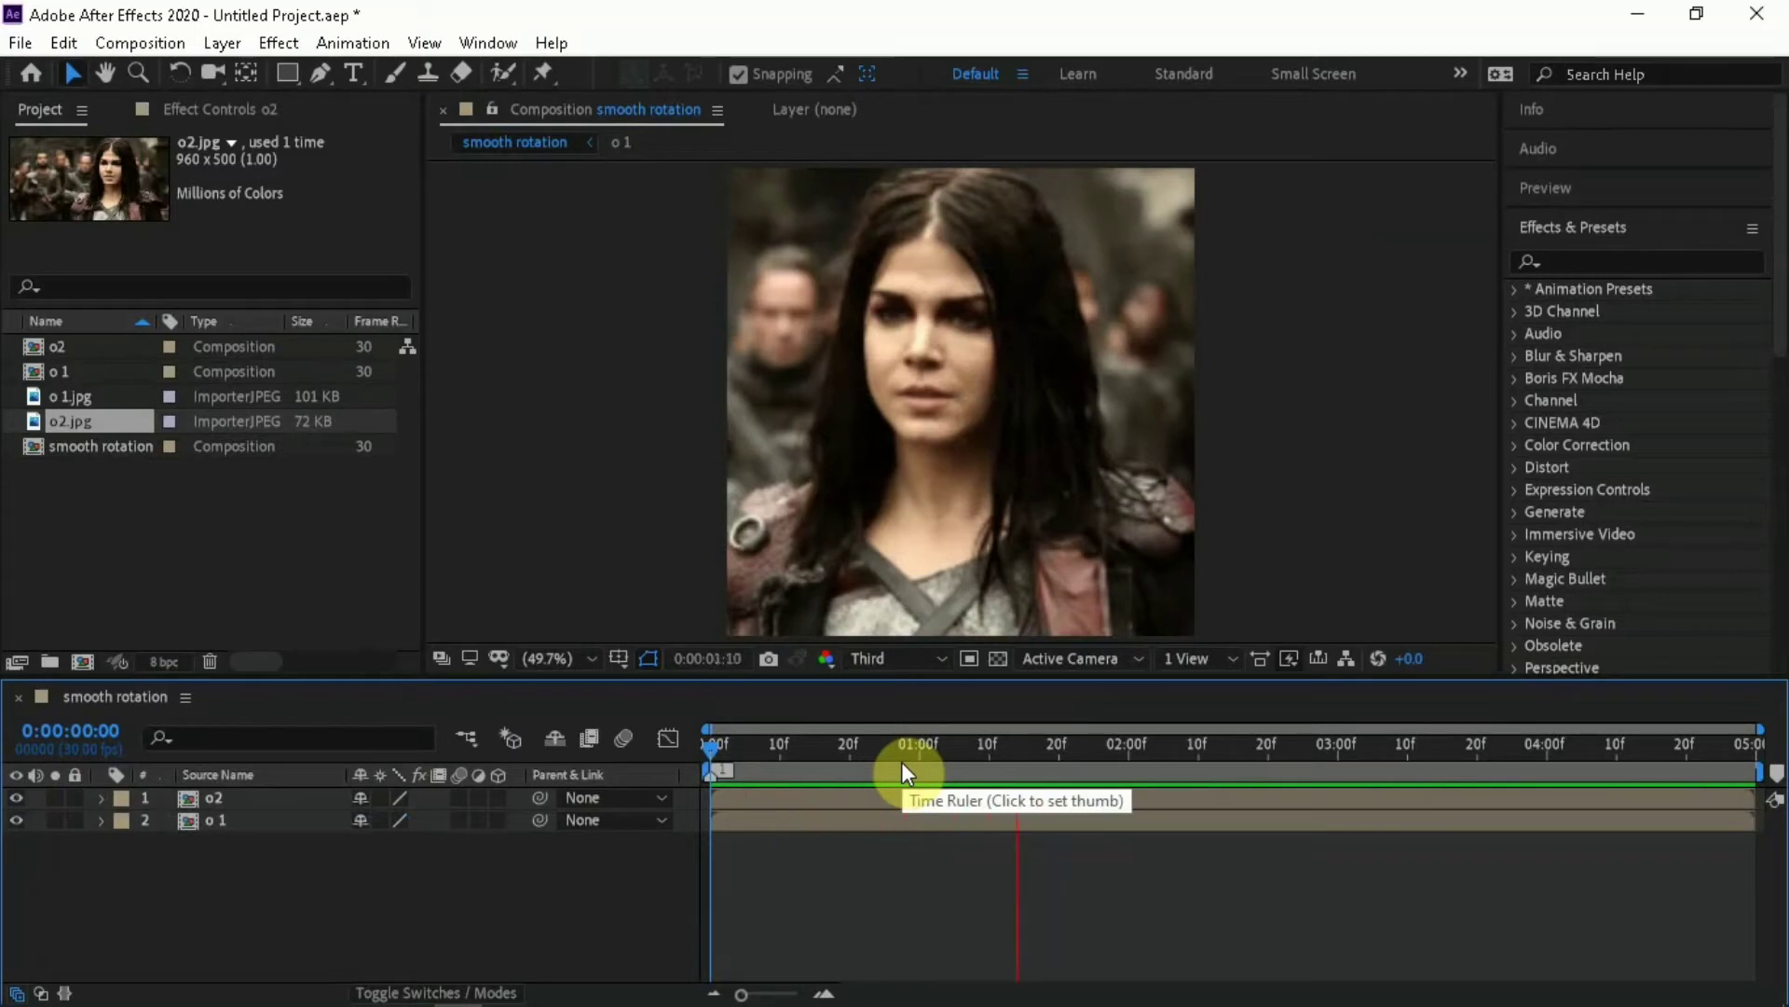
key("space")
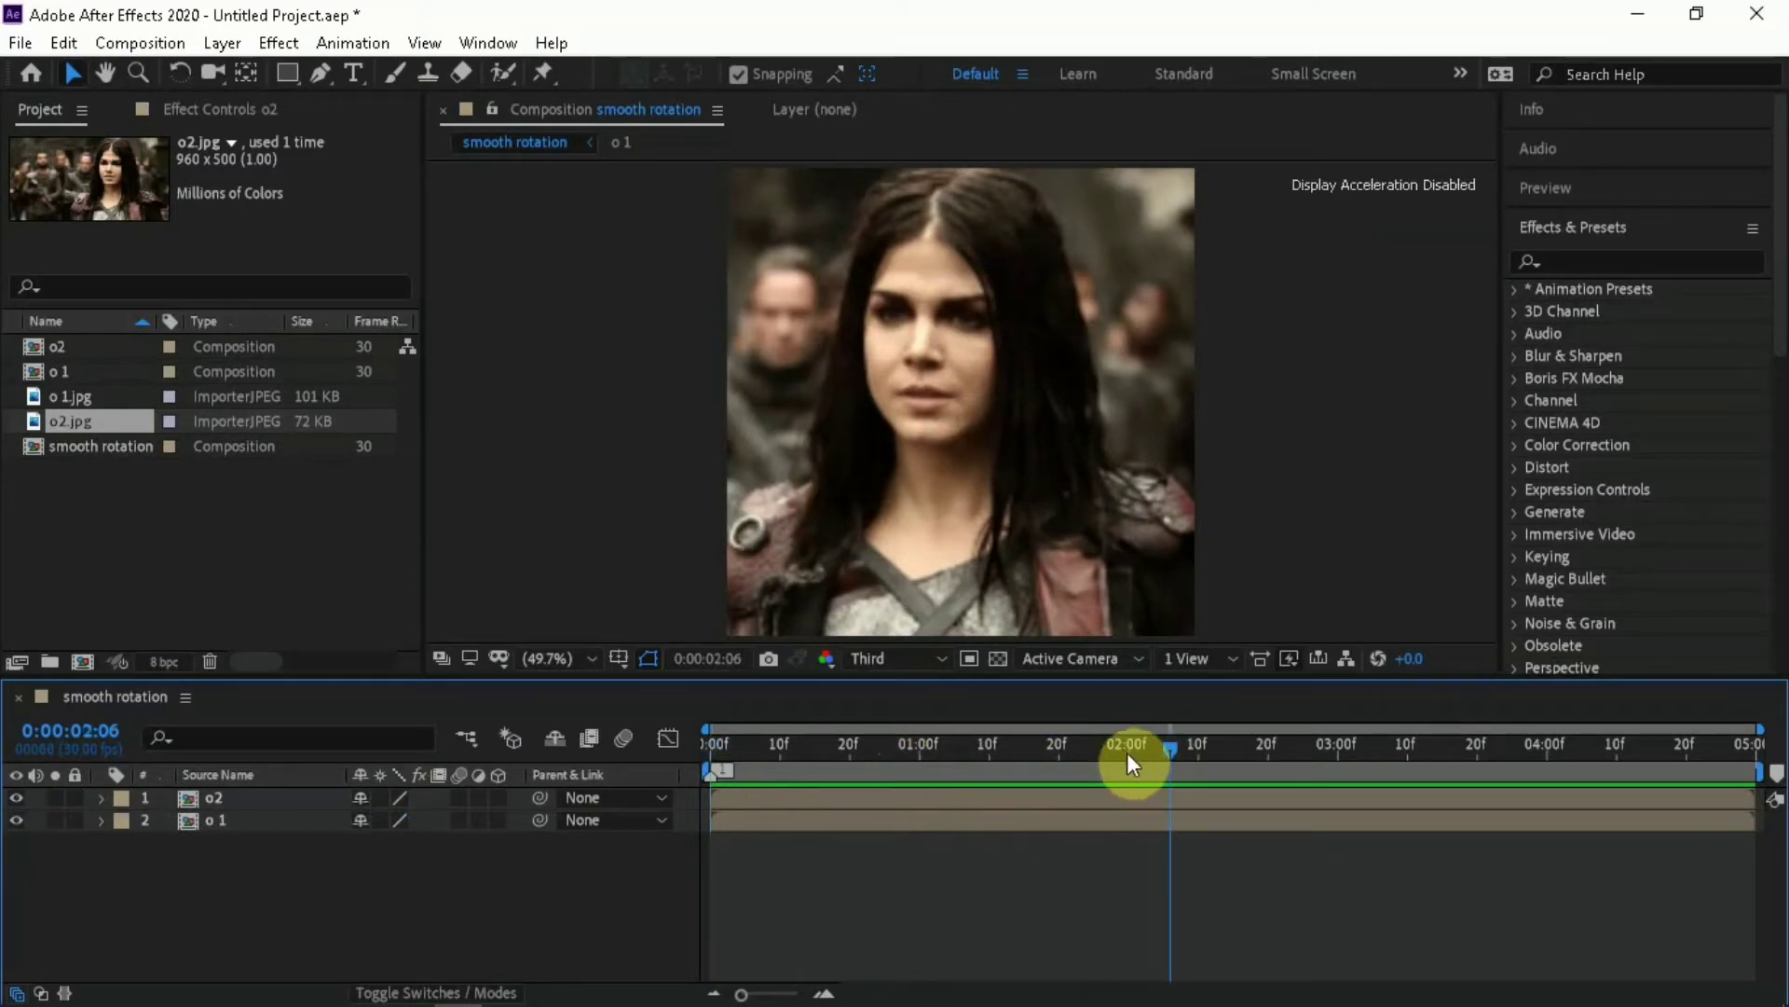
left_click(1127, 750)
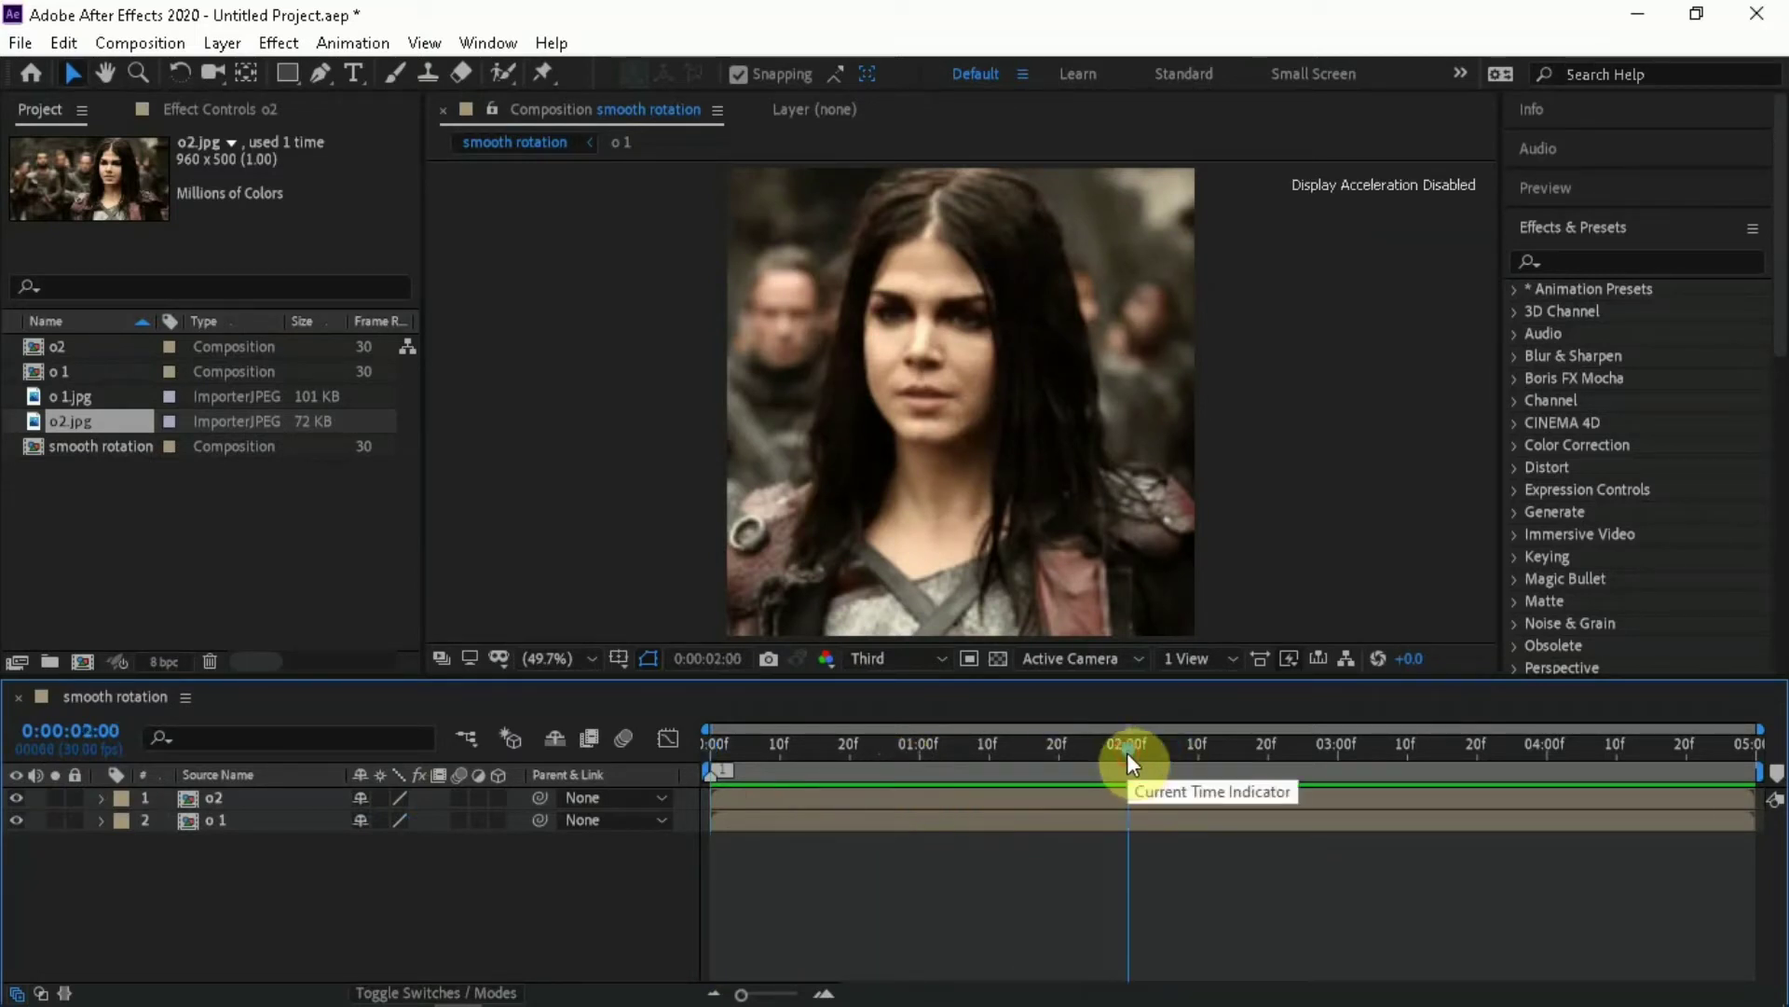
left_click(1338, 752)
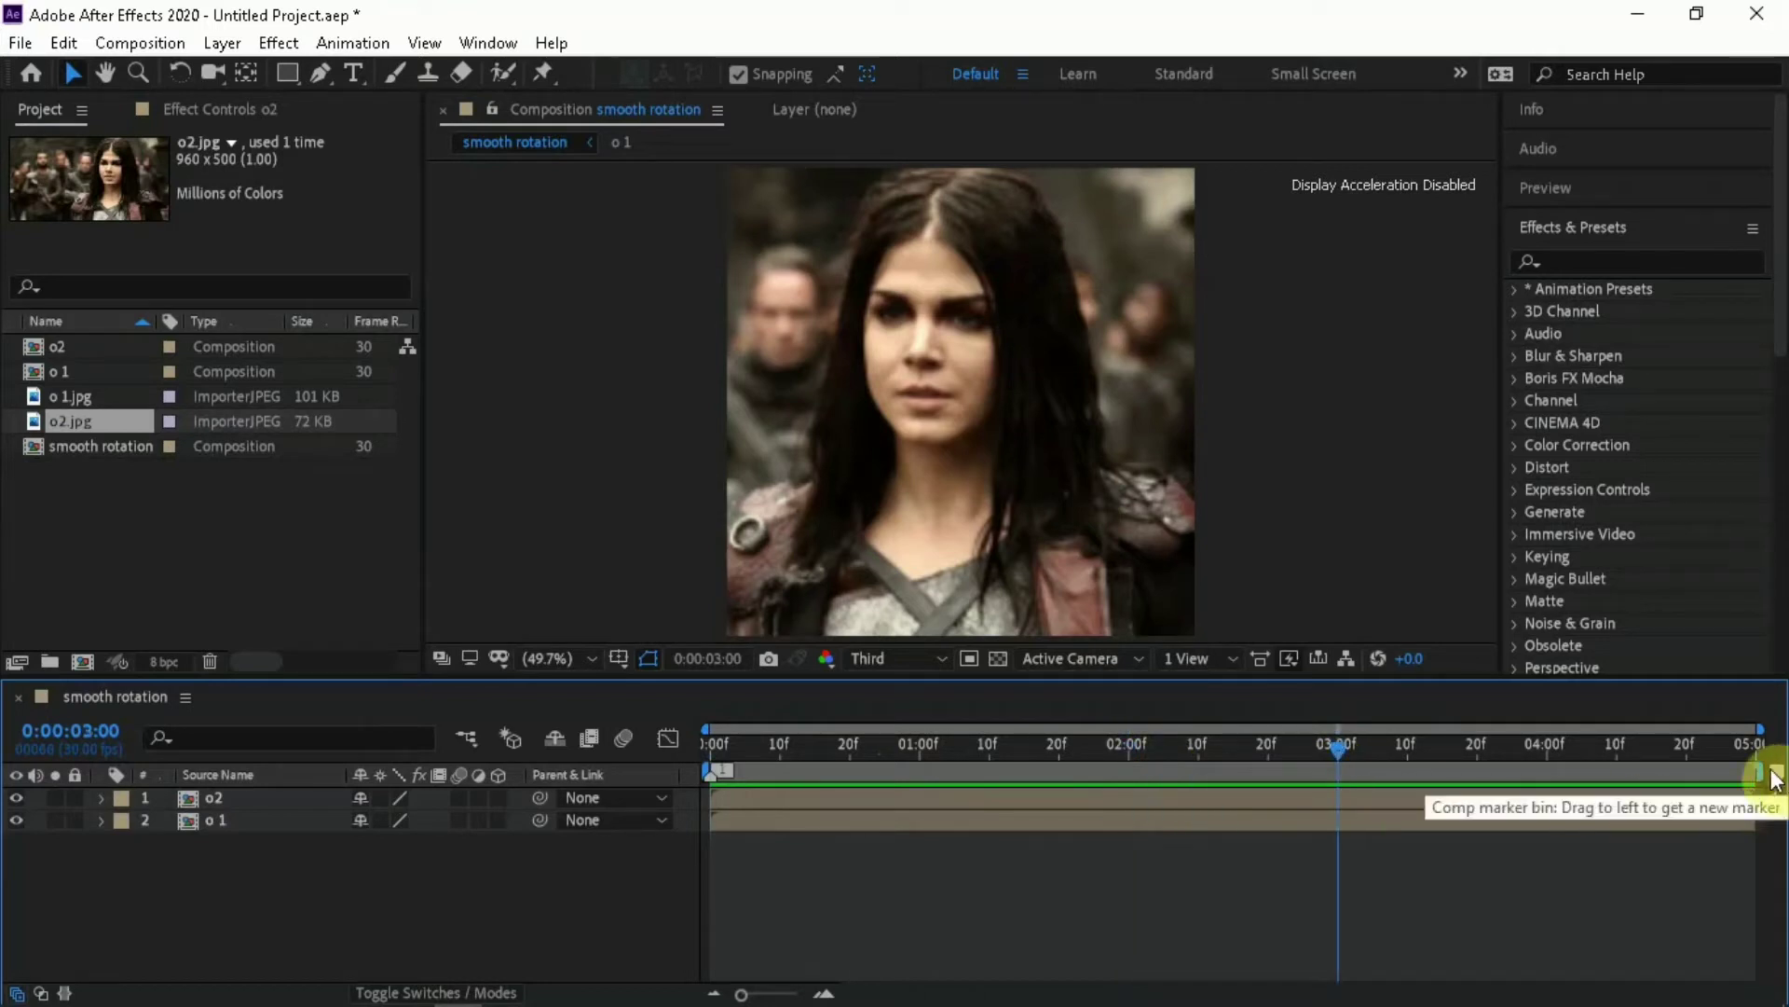
left_click(1778, 777)
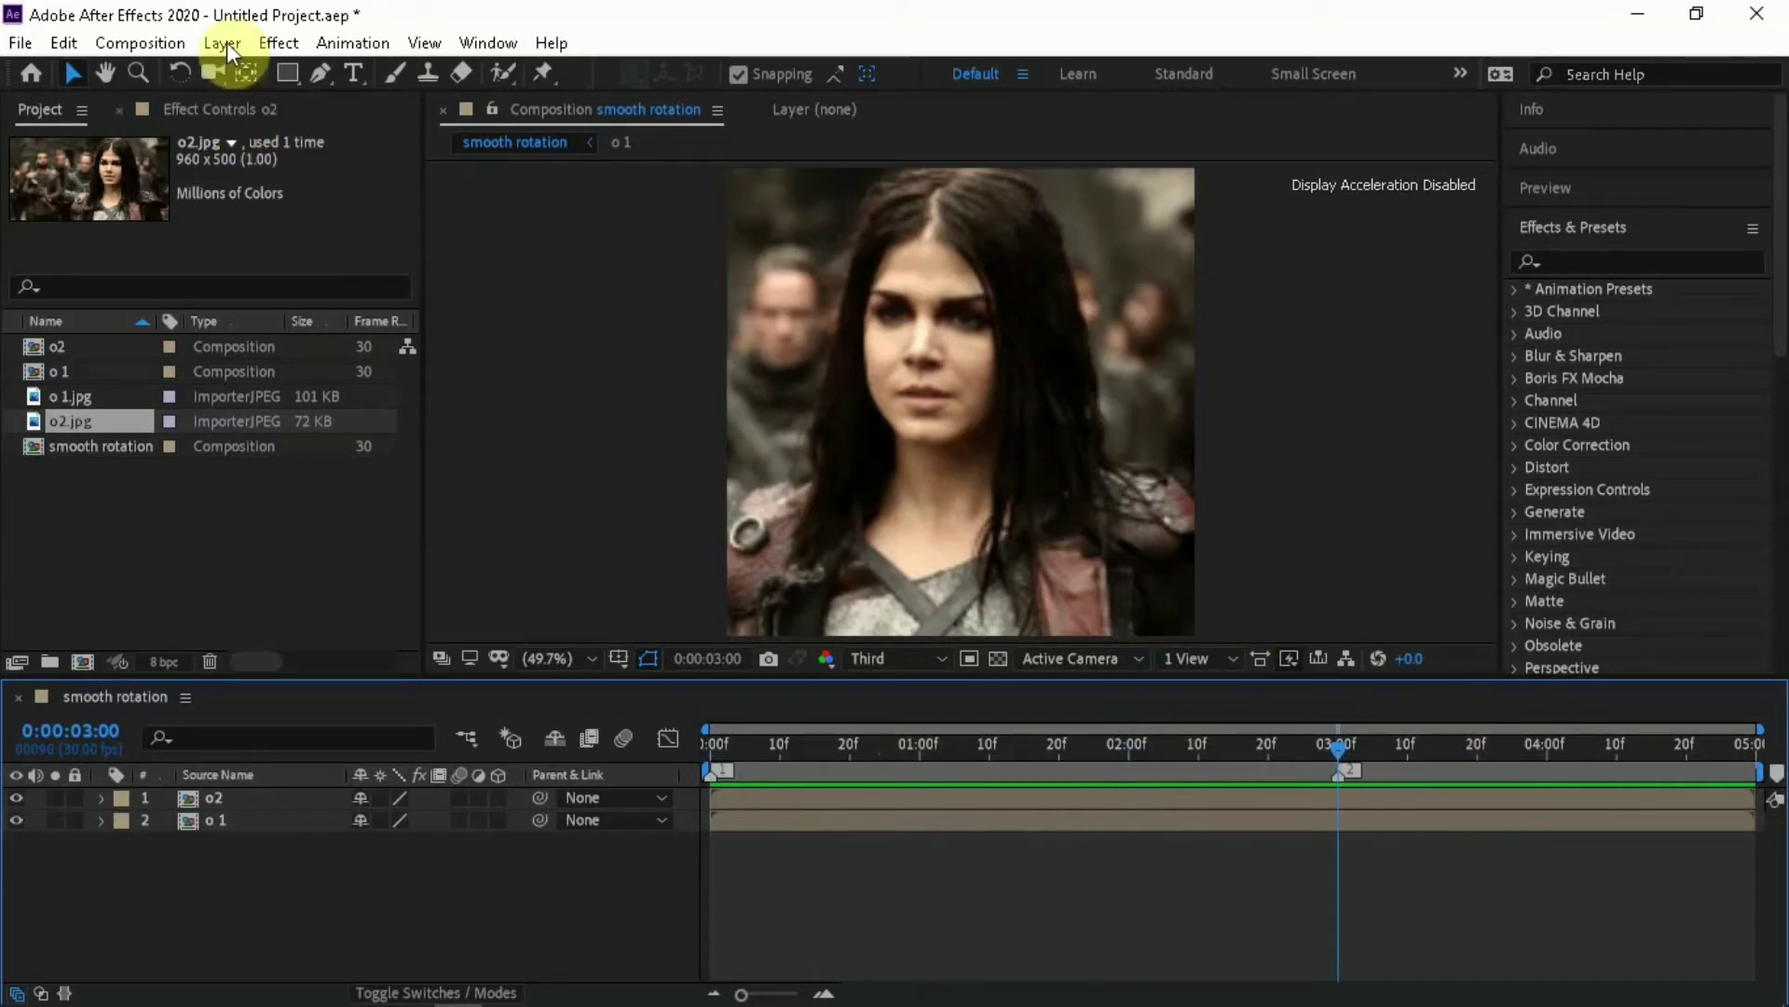
Set the smooth rotation composition's duration to 3 seconds
left_click(140, 42)
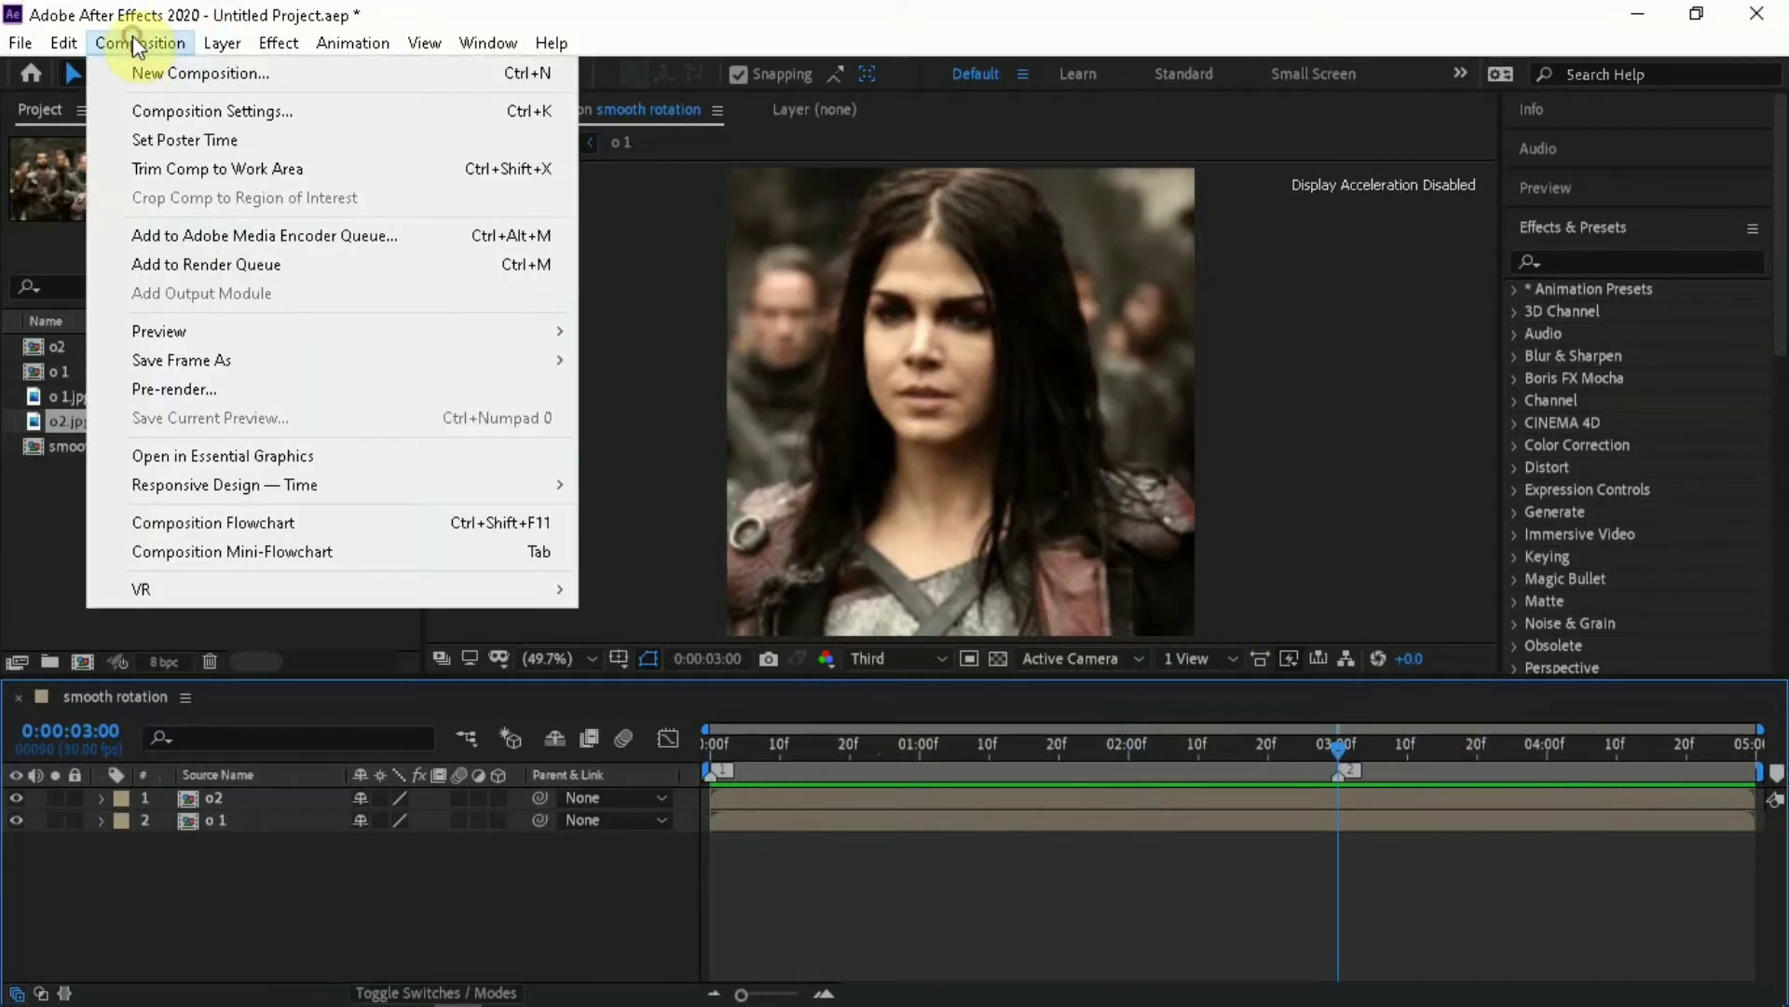
left_click(266, 111)
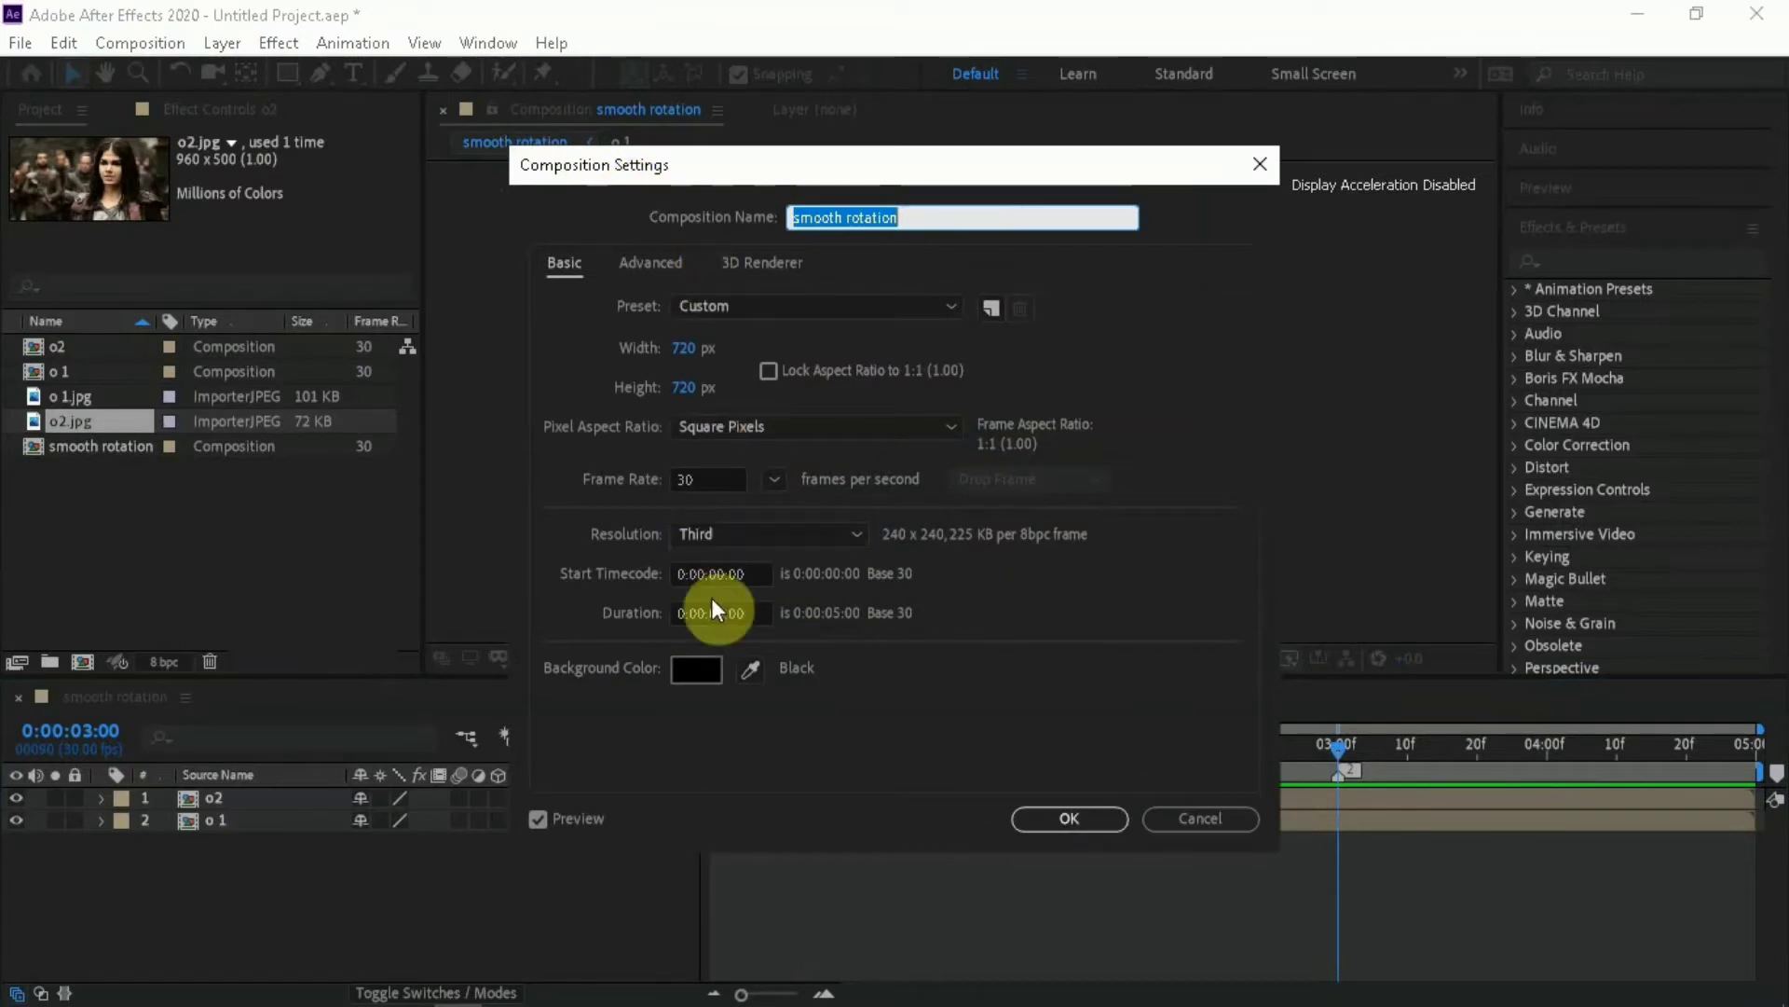
left_click(721, 613)
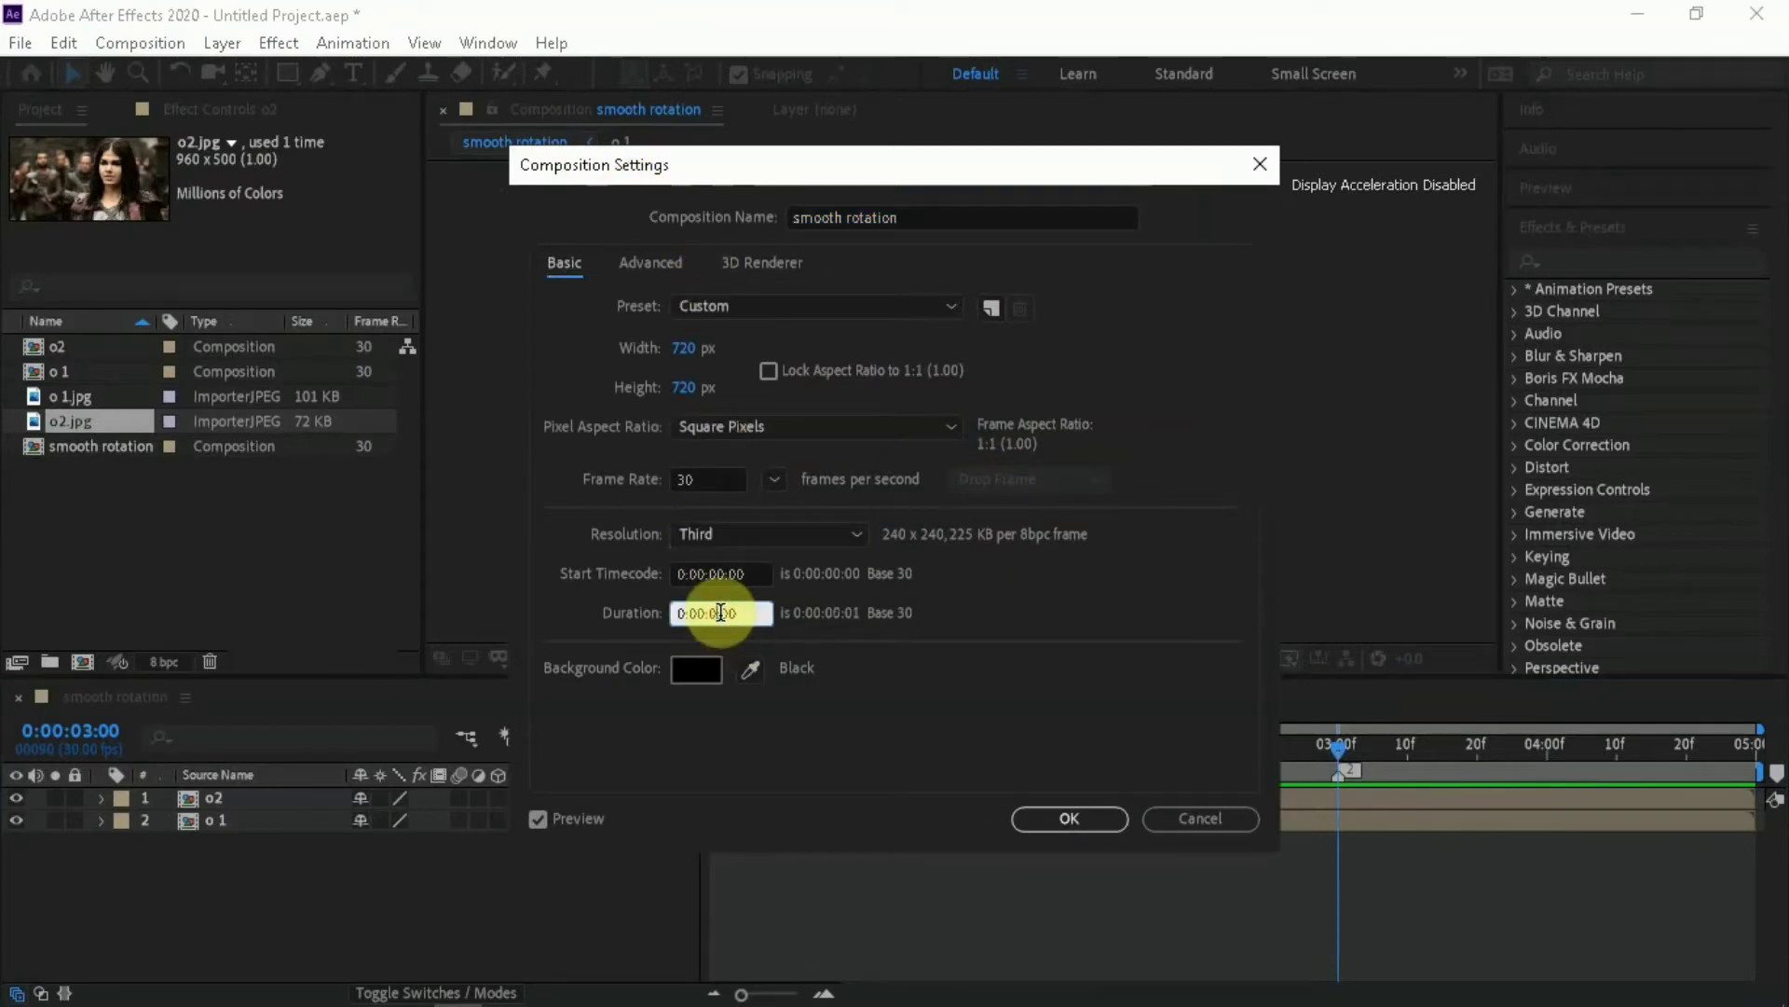
type("3")
key("Return")
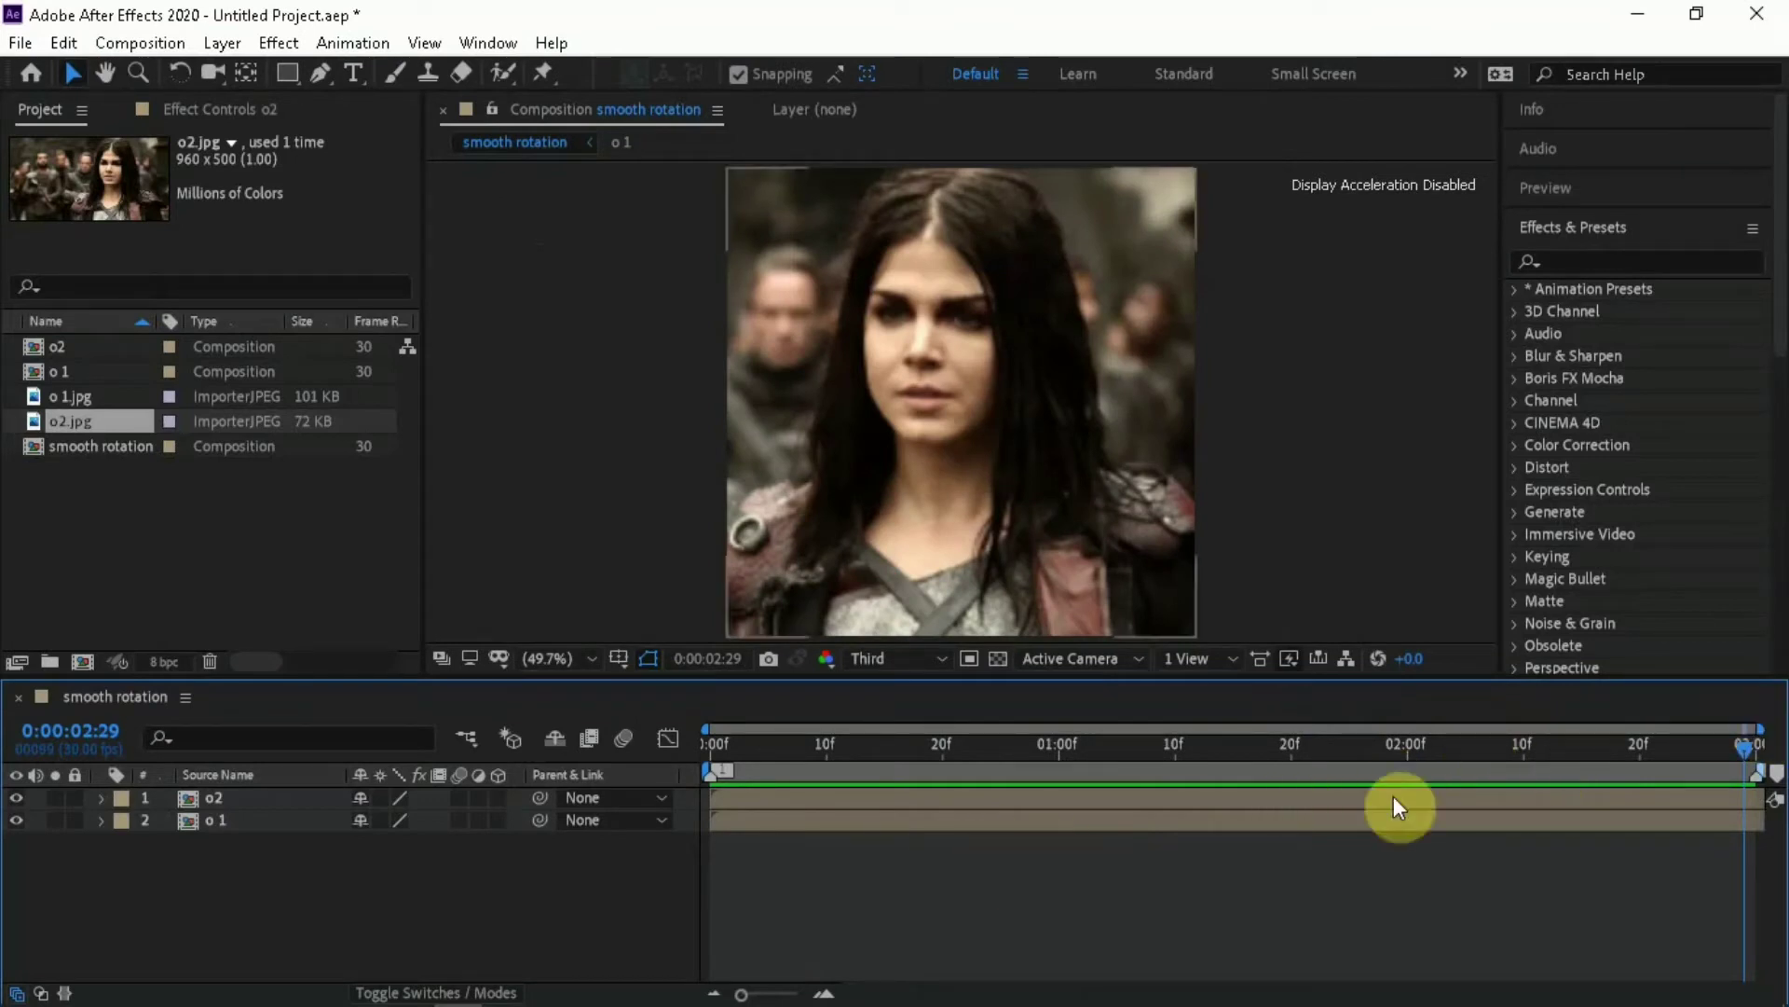
Add a composition marker at the midpoint, 0:00:01:15, and return the playhead to the start
left_click(1221, 743)
left_click(1232, 740)
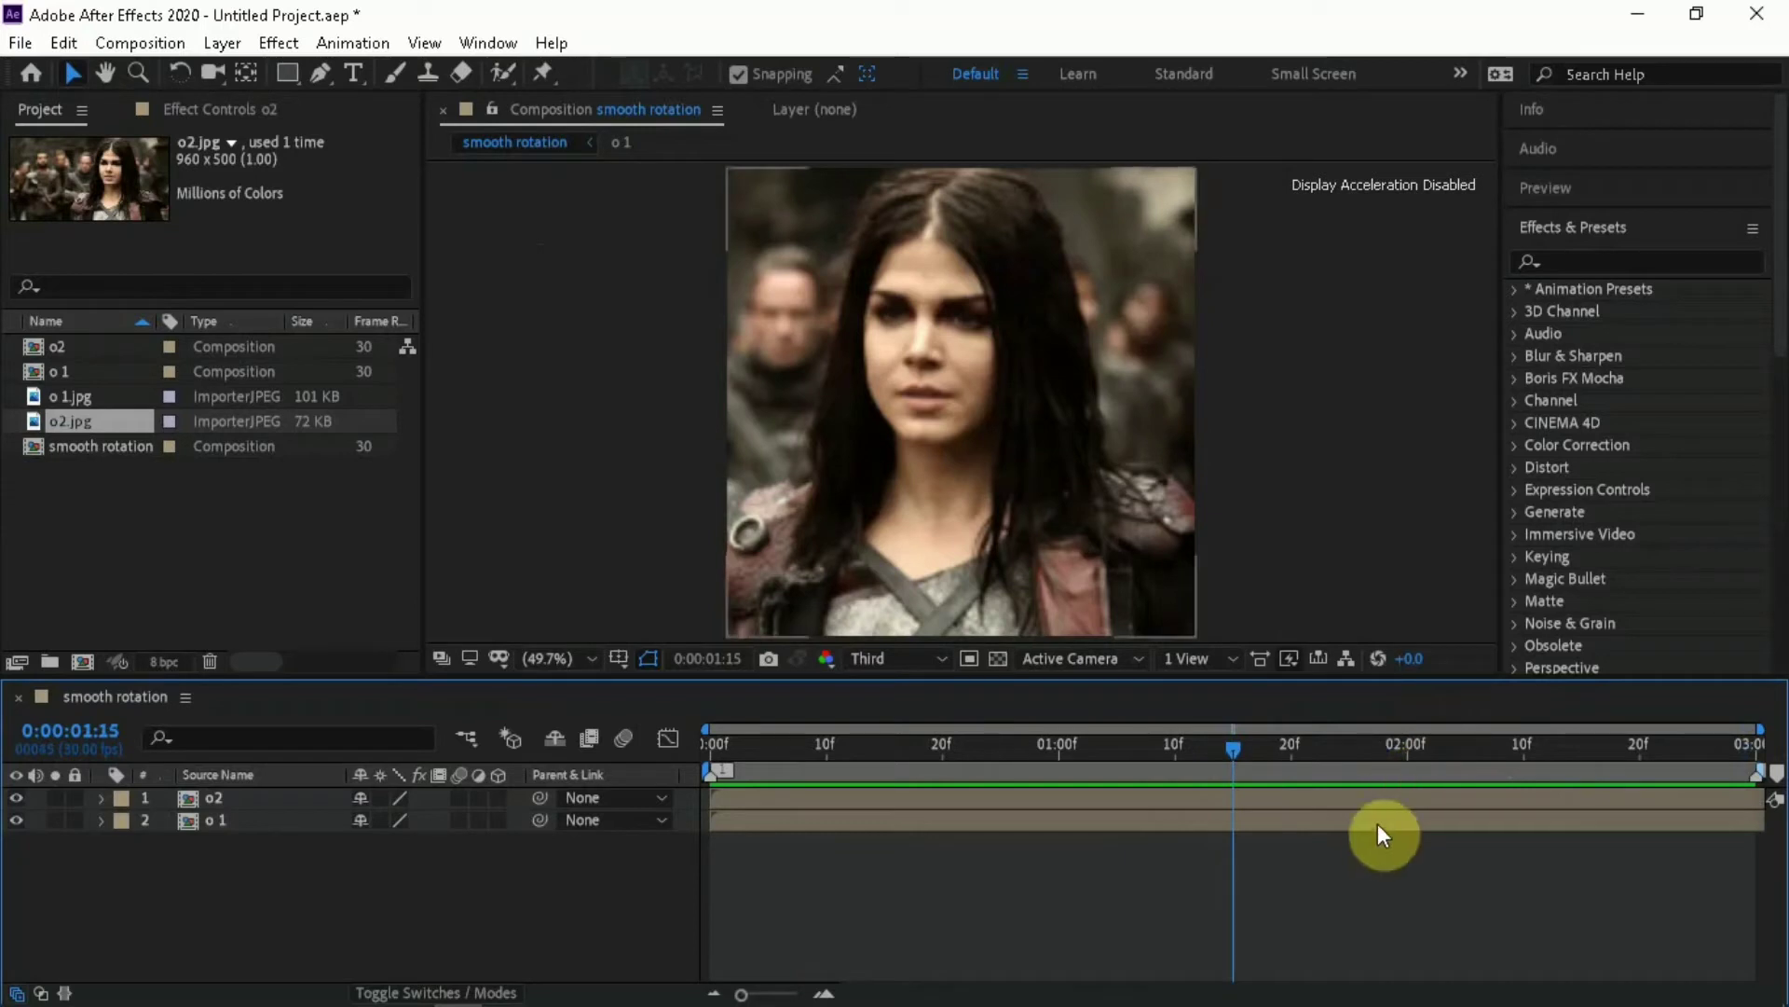
left_click(1777, 772)
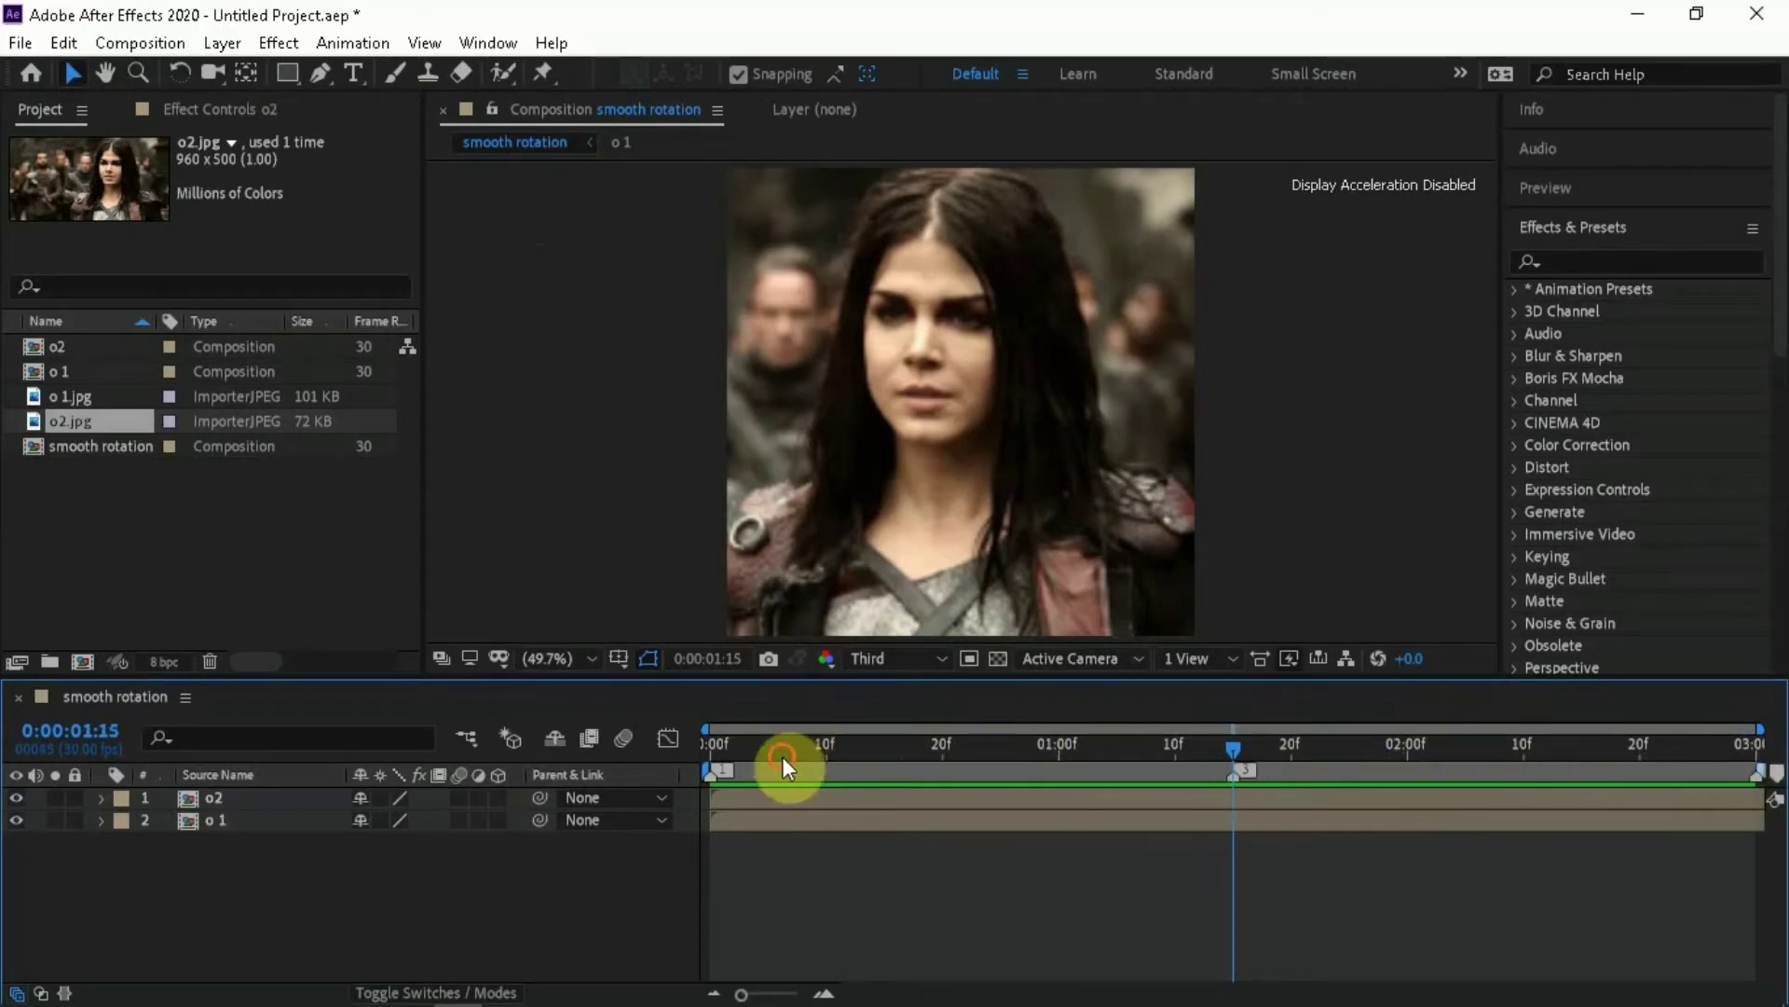
left_click_drag(771, 753, 1230, 760)
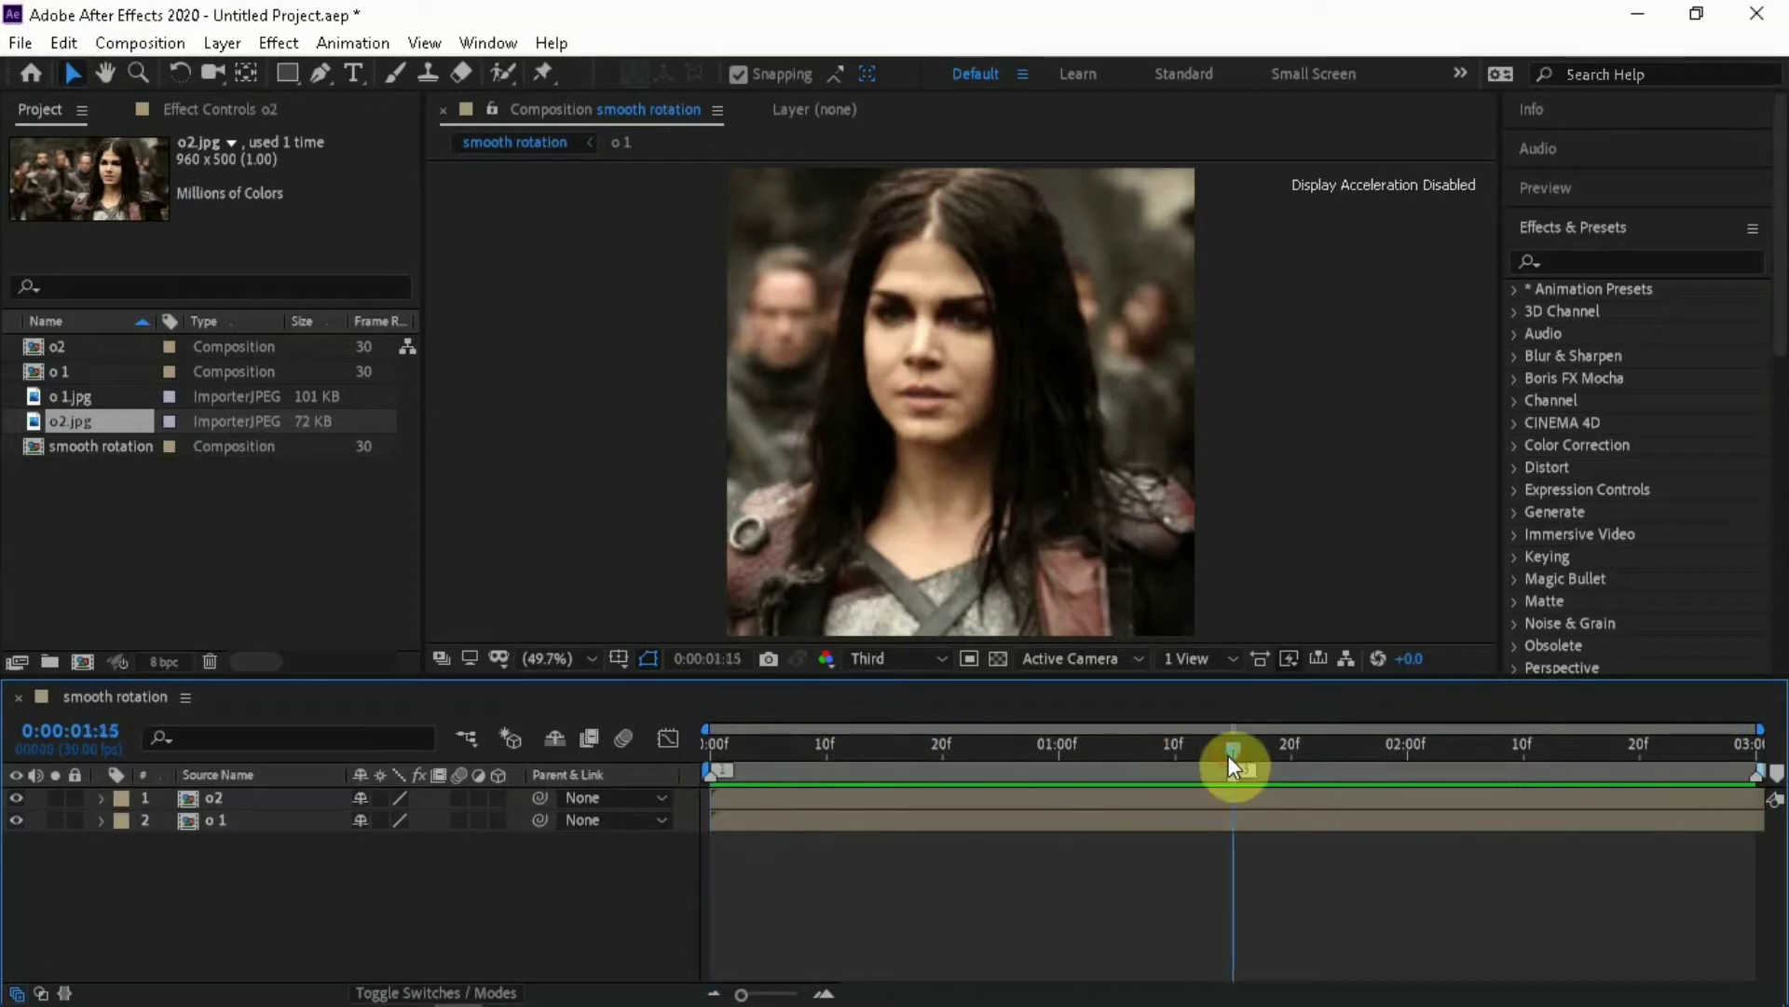
key("Home")
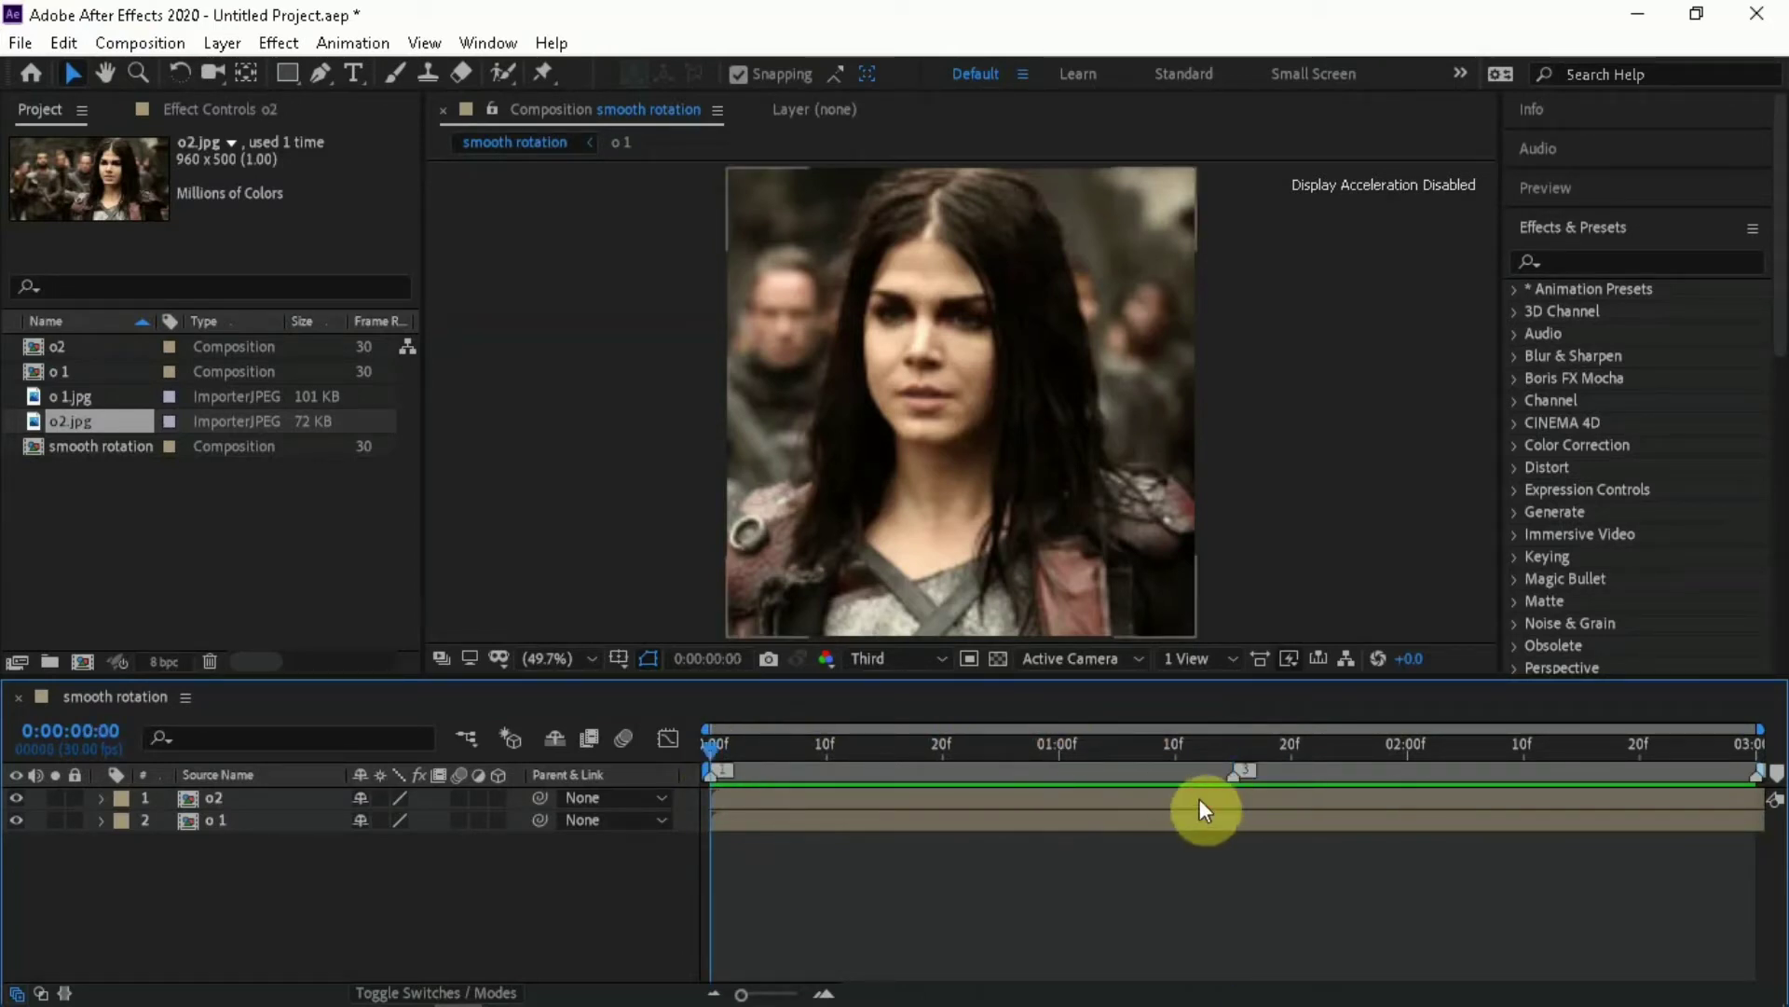
Split the o2 layer at the midpoint marker, 0:00:01:15
left_click(1199, 798)
key("3")
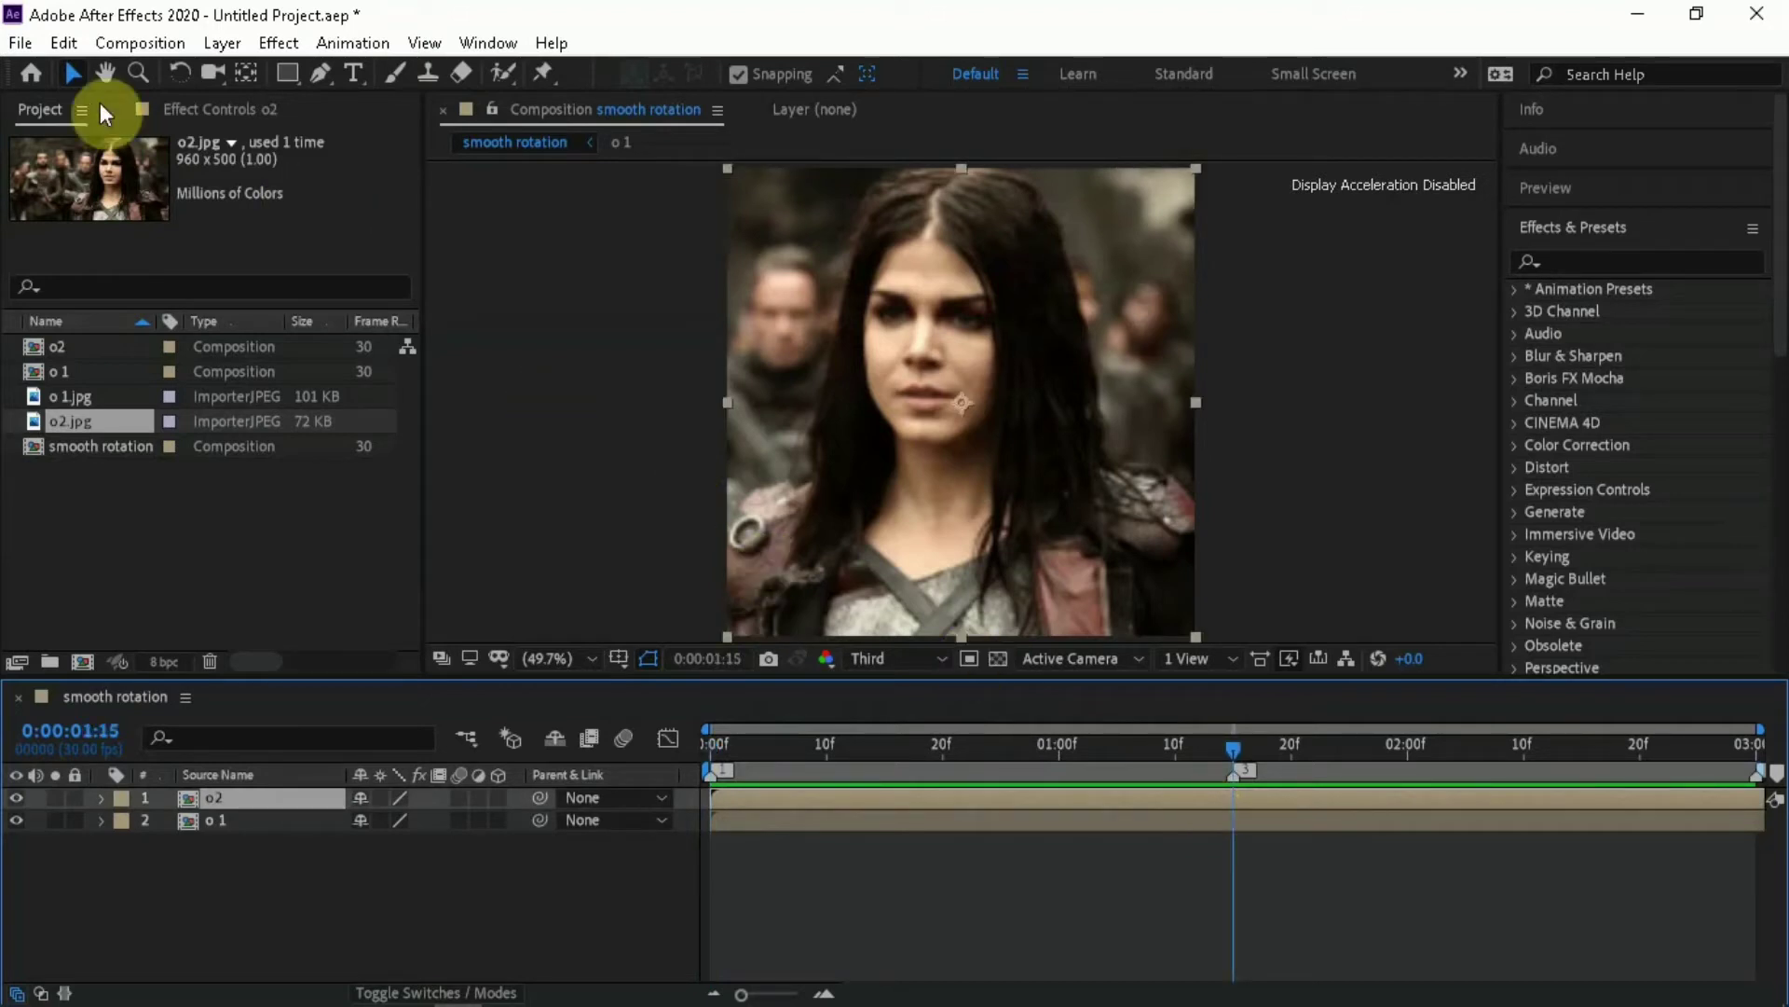
left_click(67, 43)
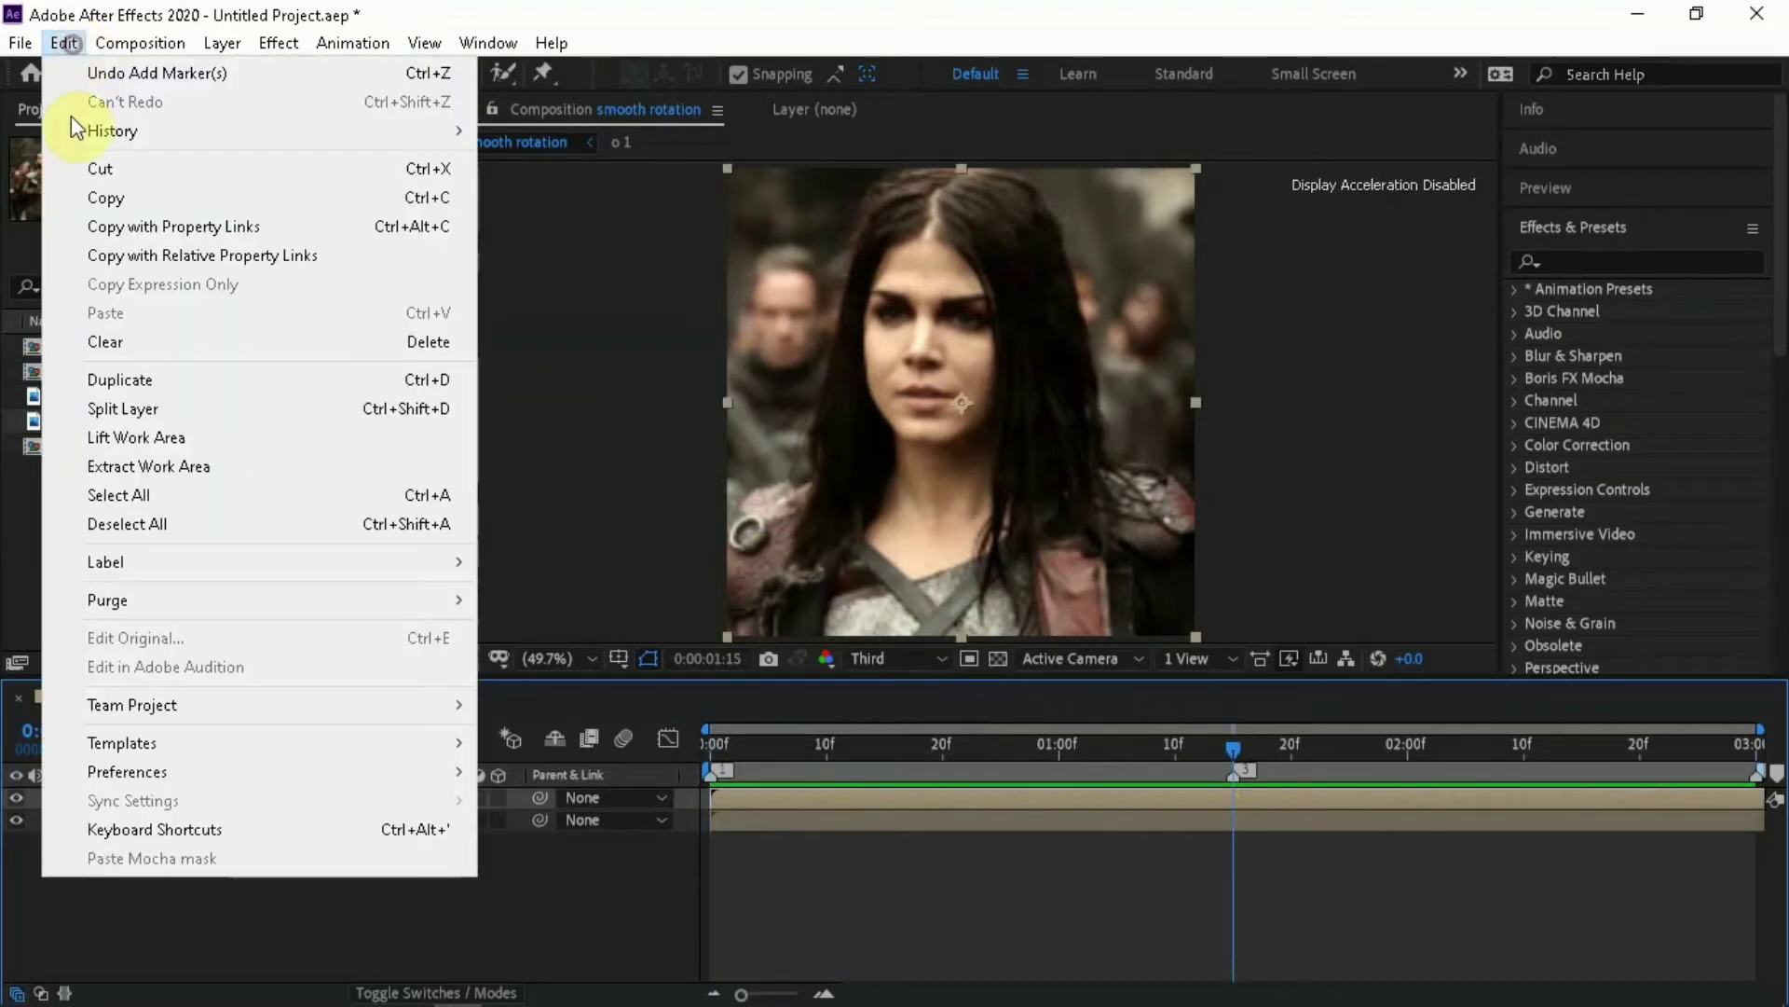
left_click(123, 407)
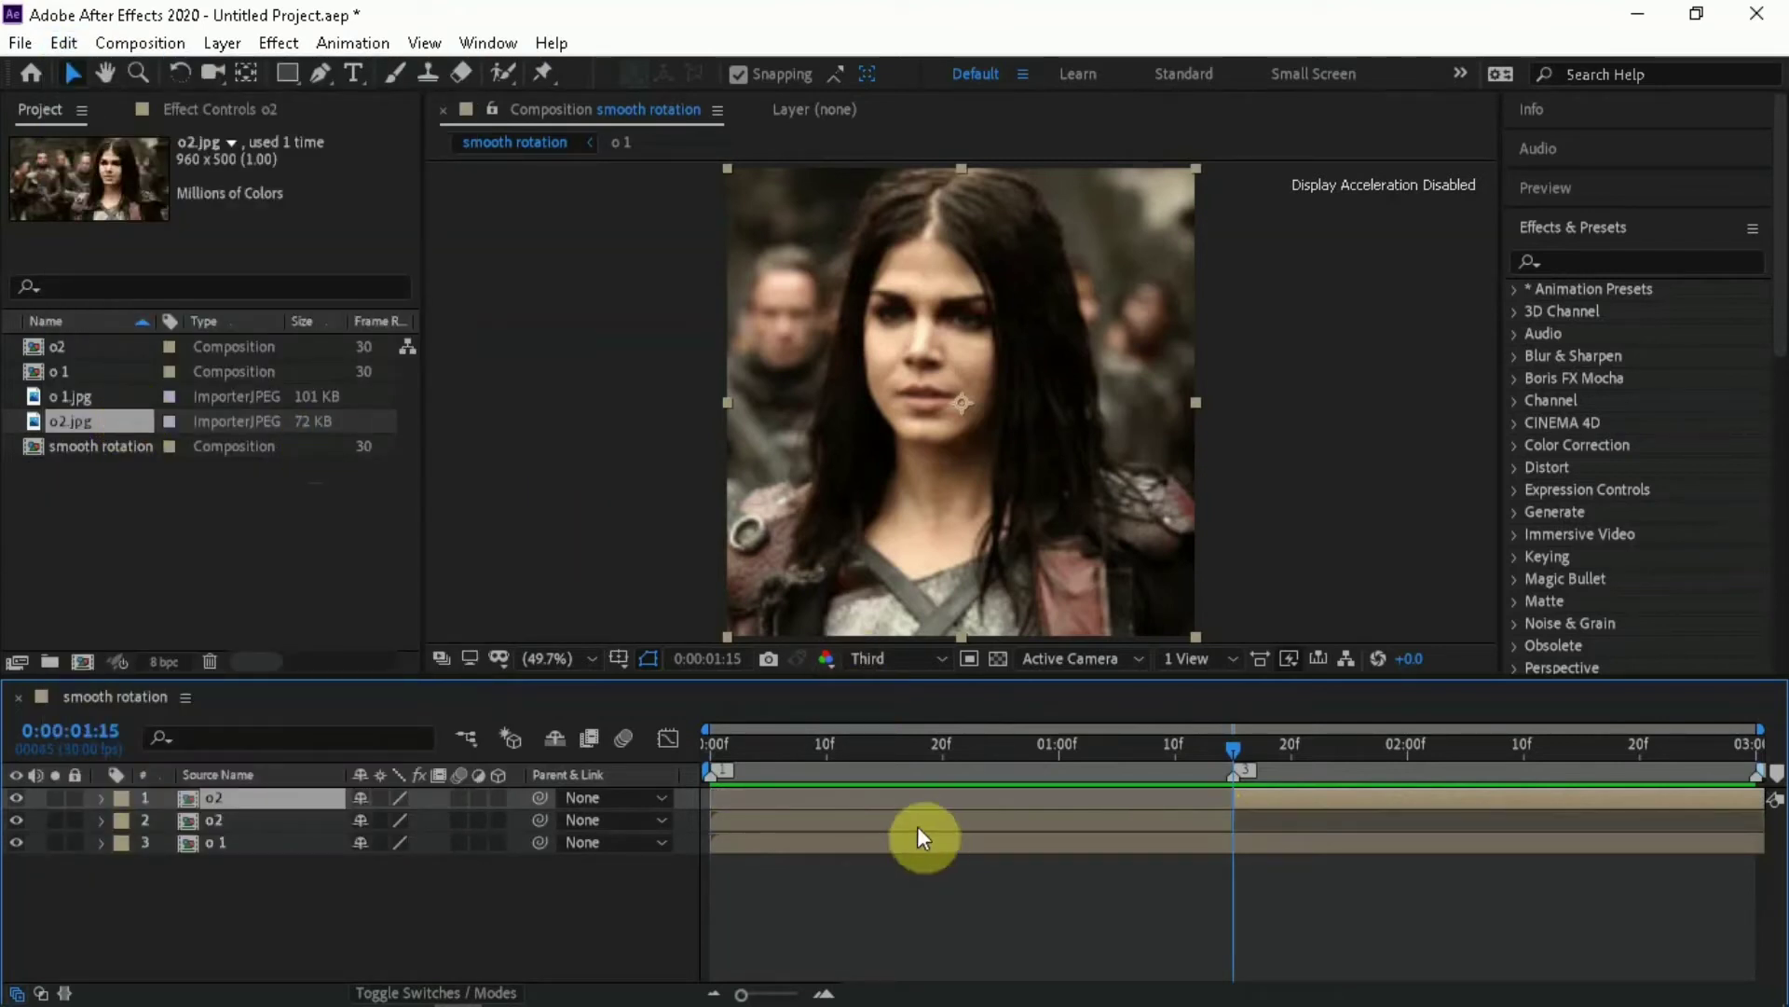
Cut the first half of the split o2 layer out of the composition, keeping the part after 0:00:01:15
left_click(903, 824)
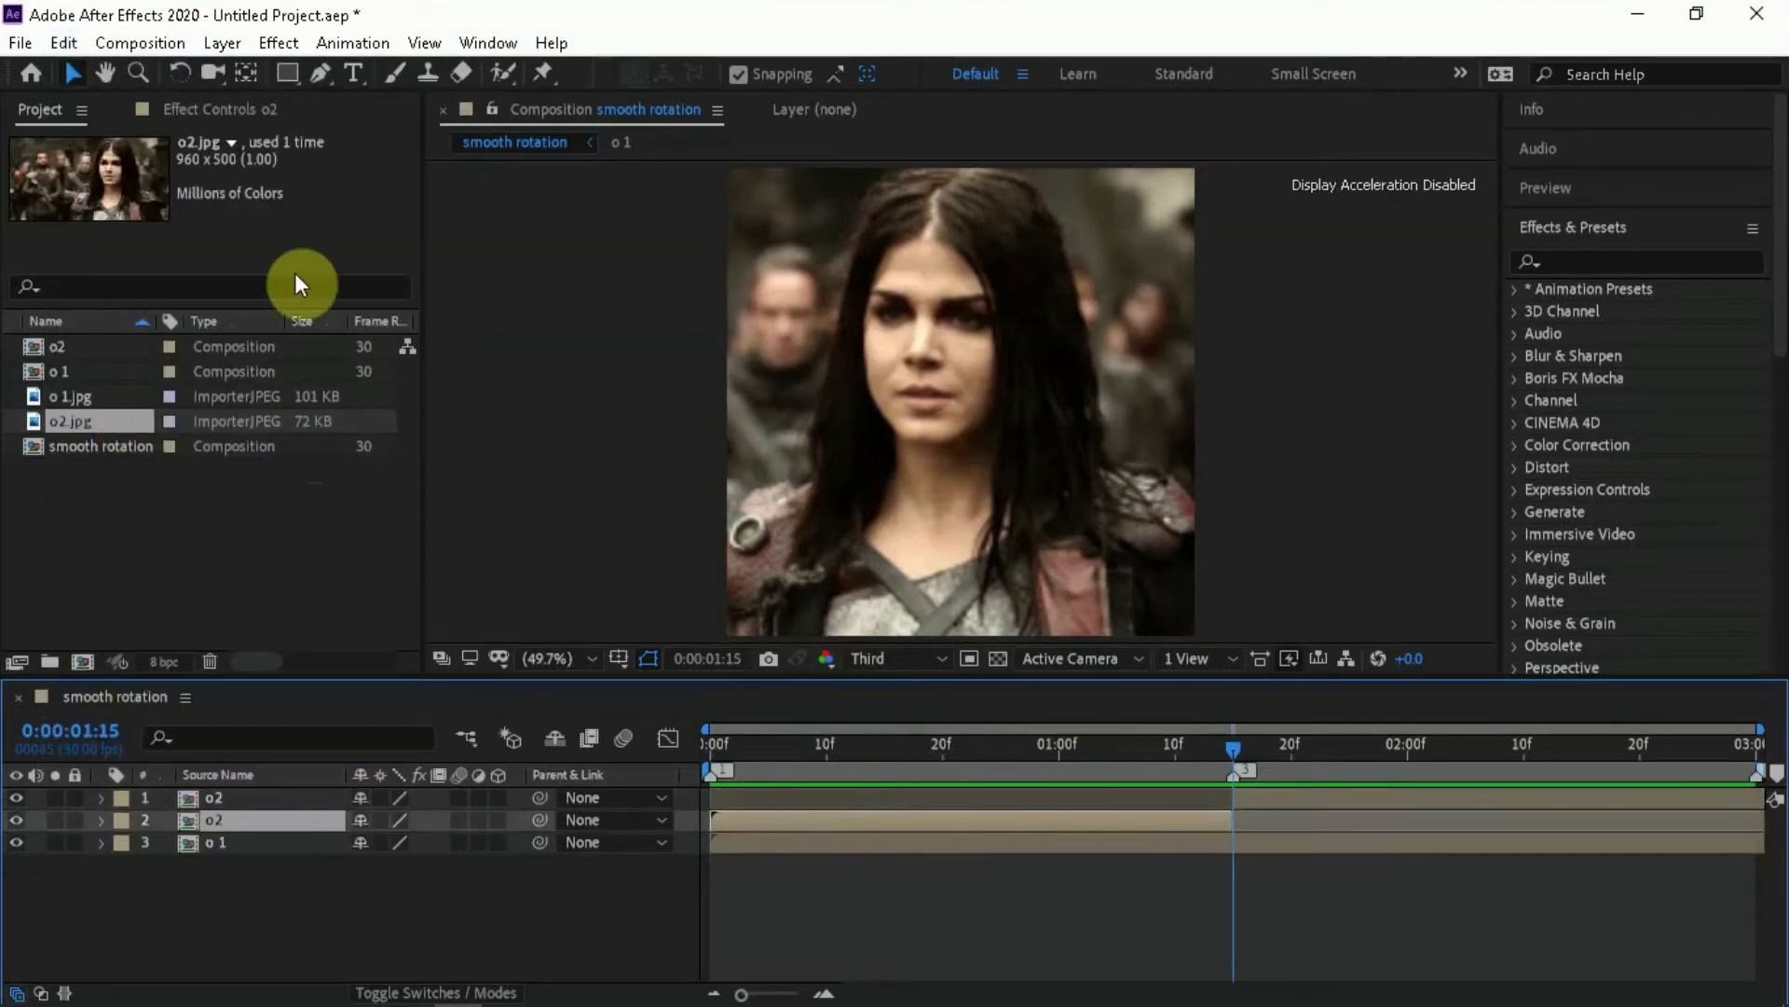
left_click(69, 47)
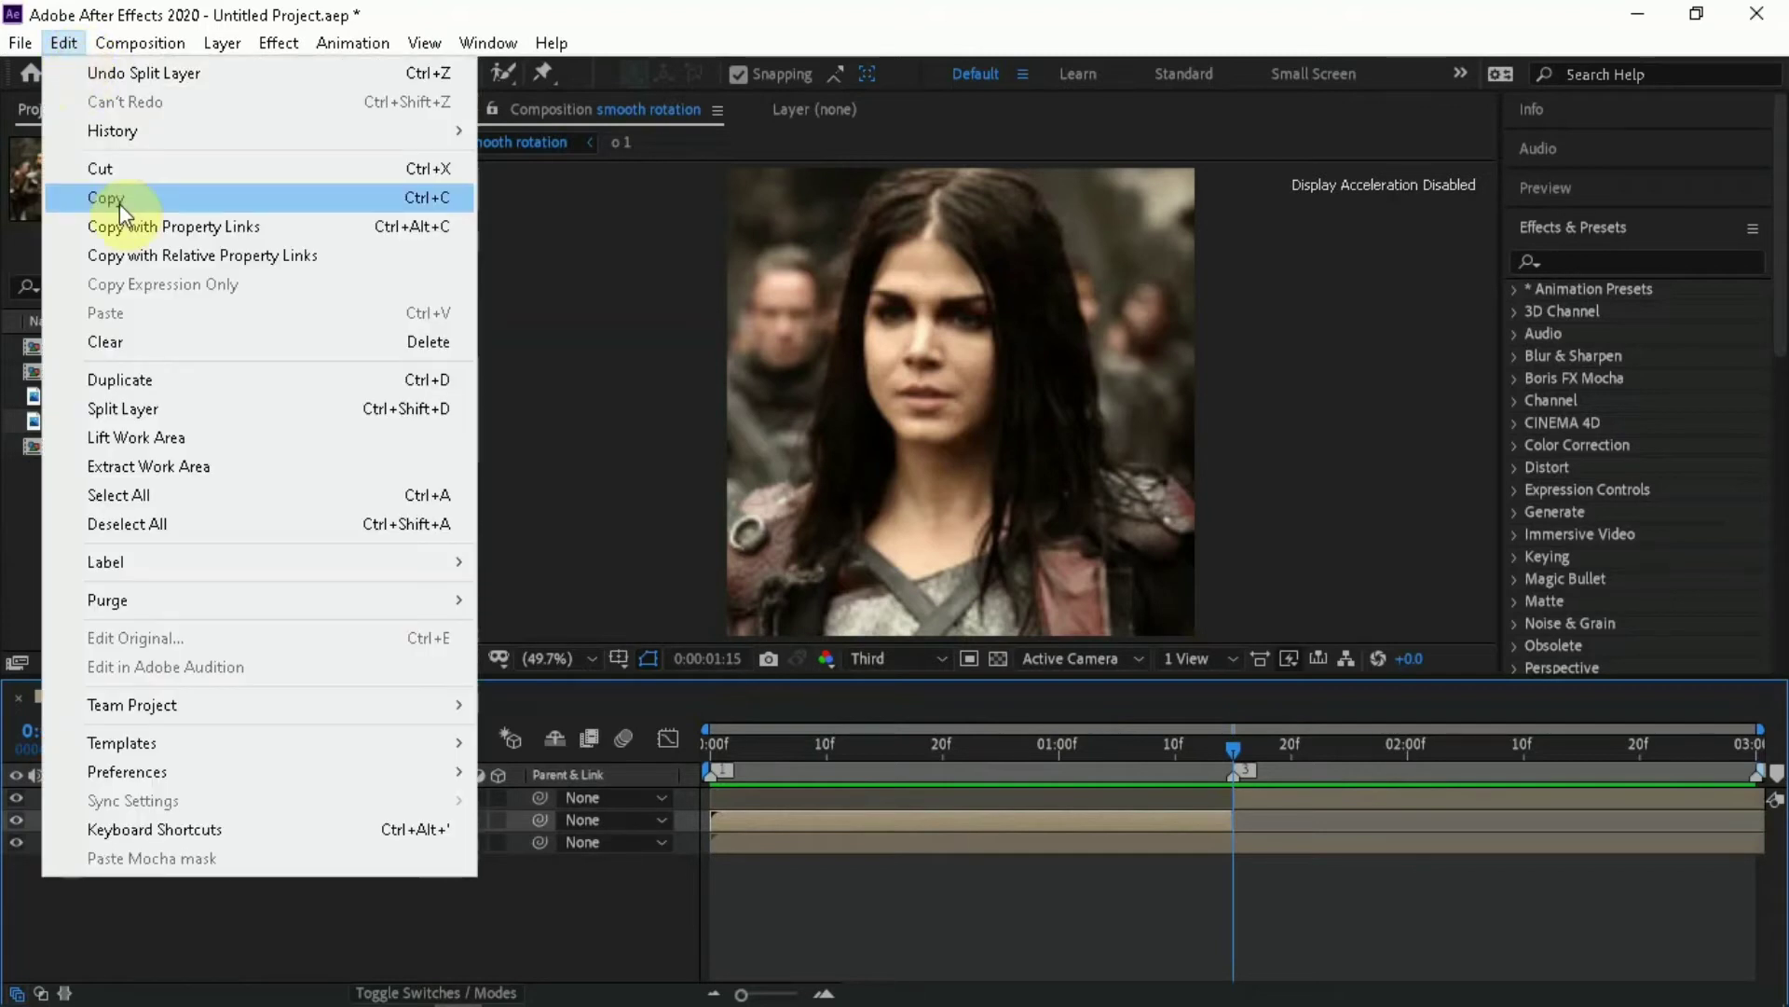
left_click(193, 174)
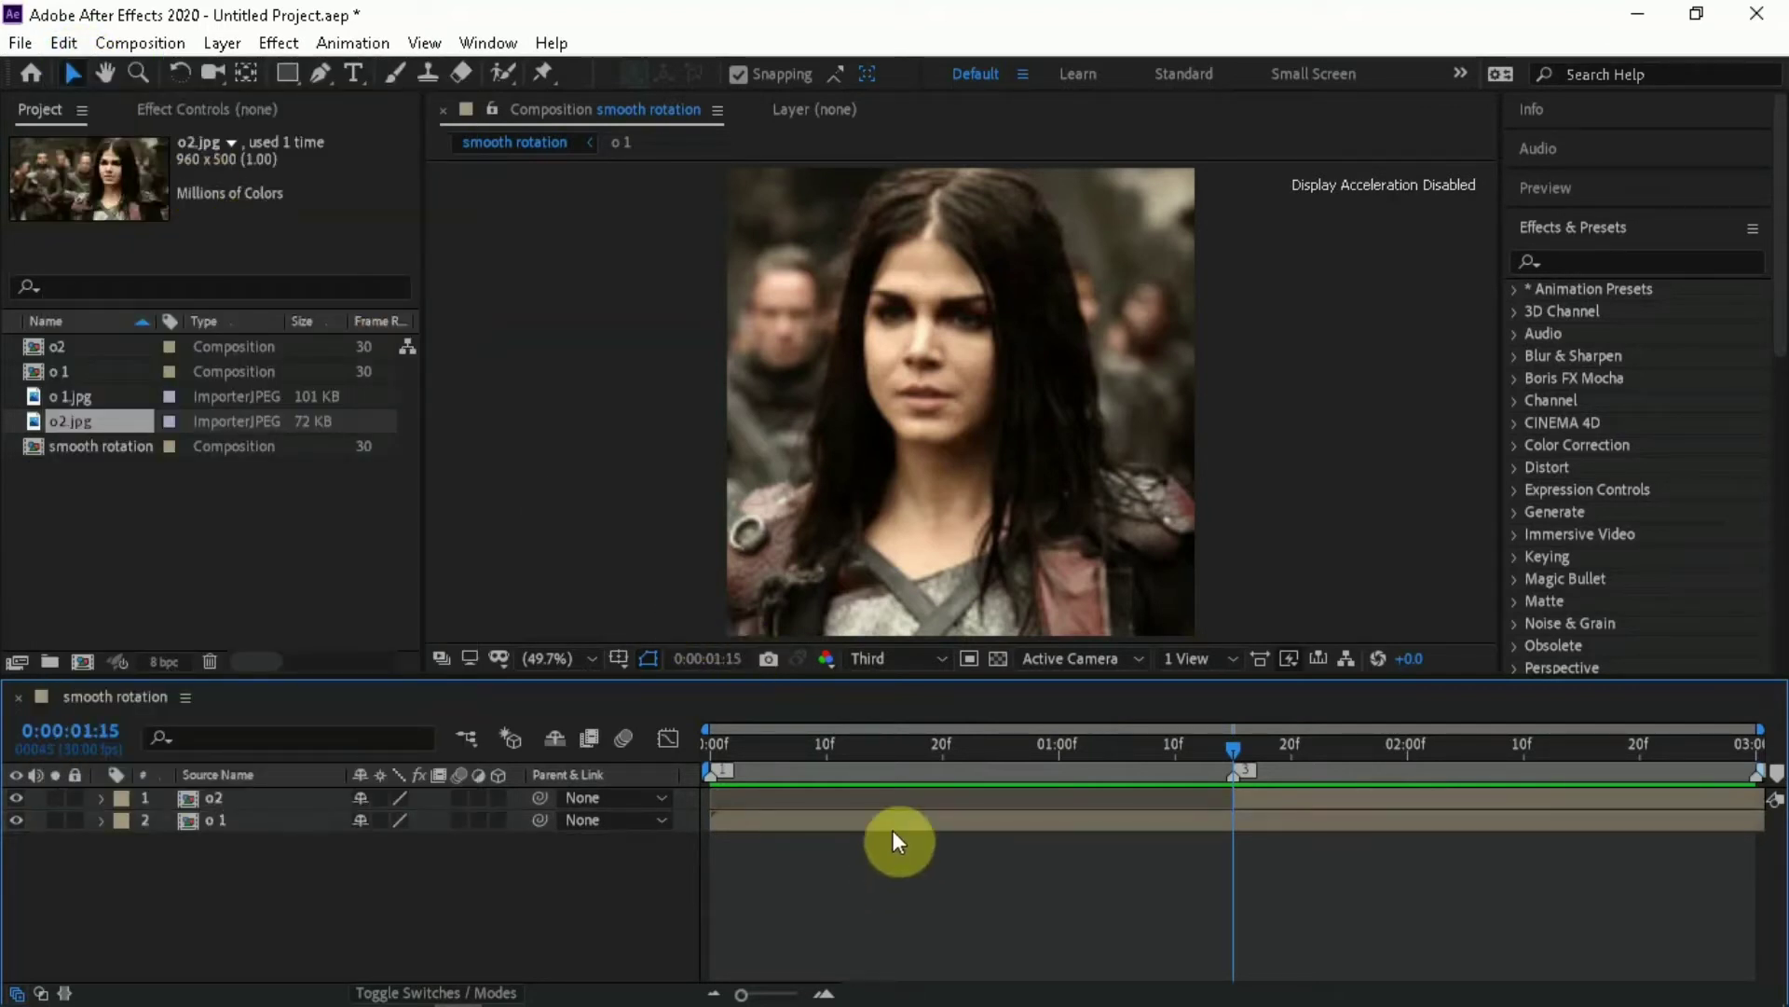
Split the o 1 layer at 0:00:01:15 and cut the part after the split out of the composition
left_click(919, 818)
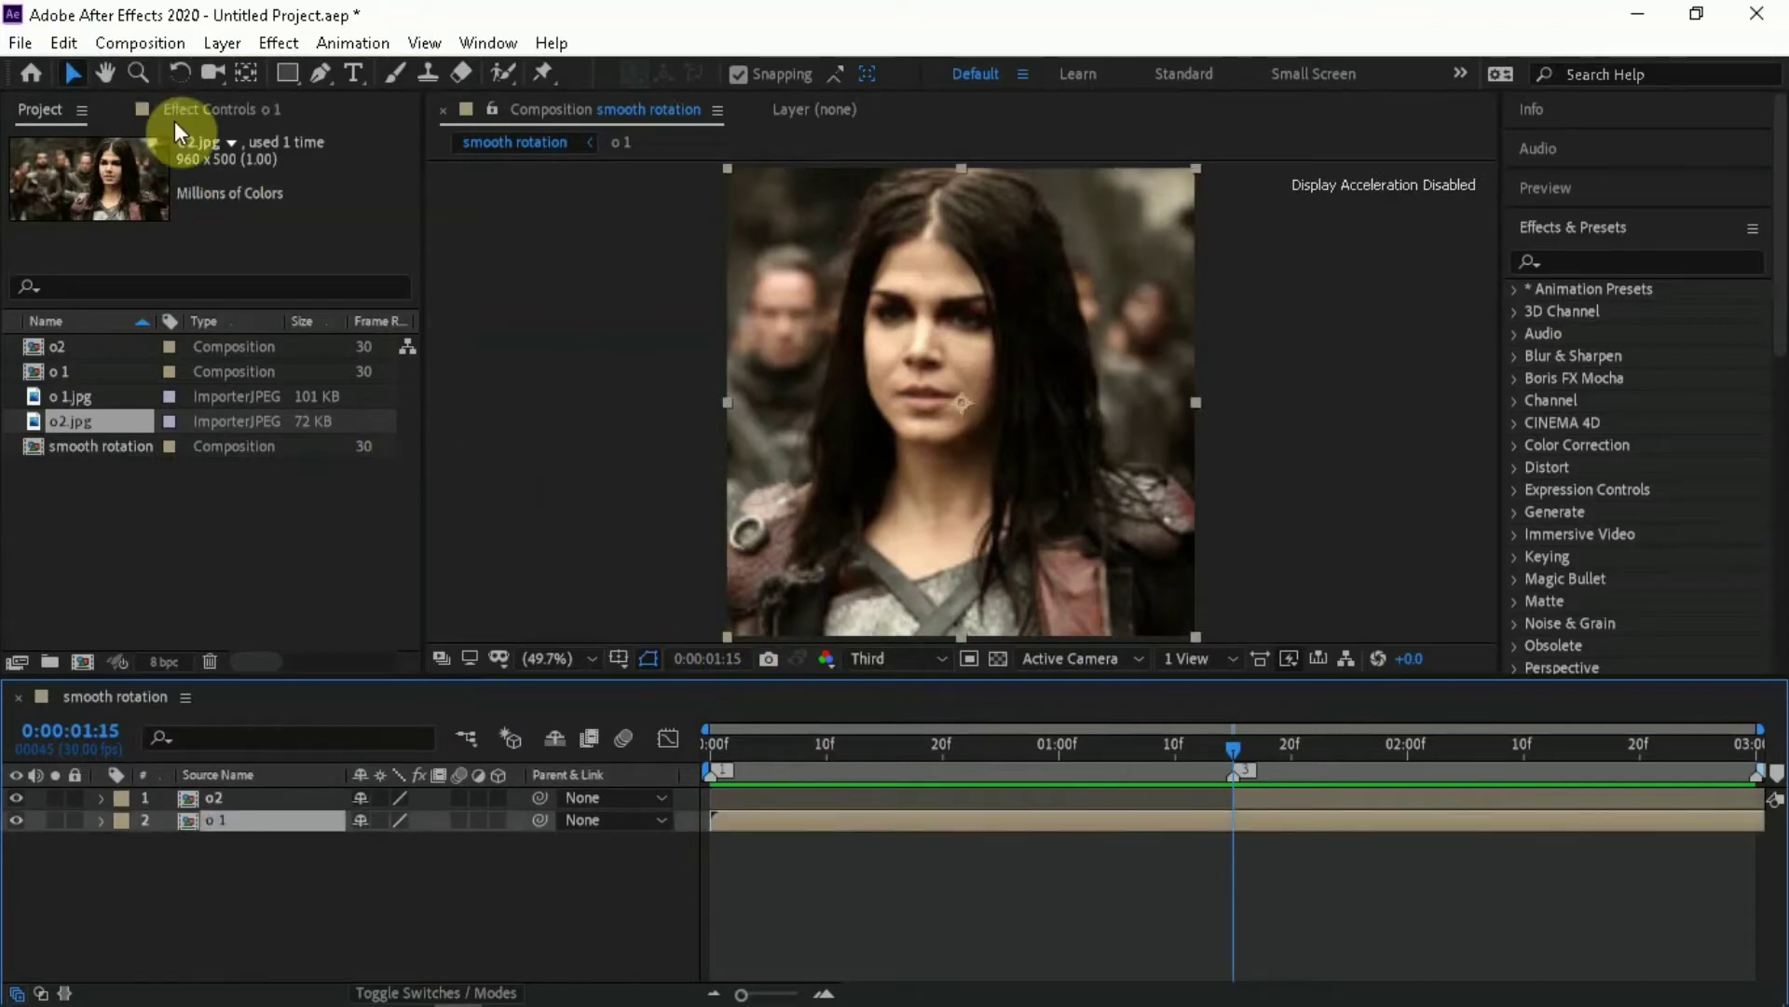
left_click(64, 43)
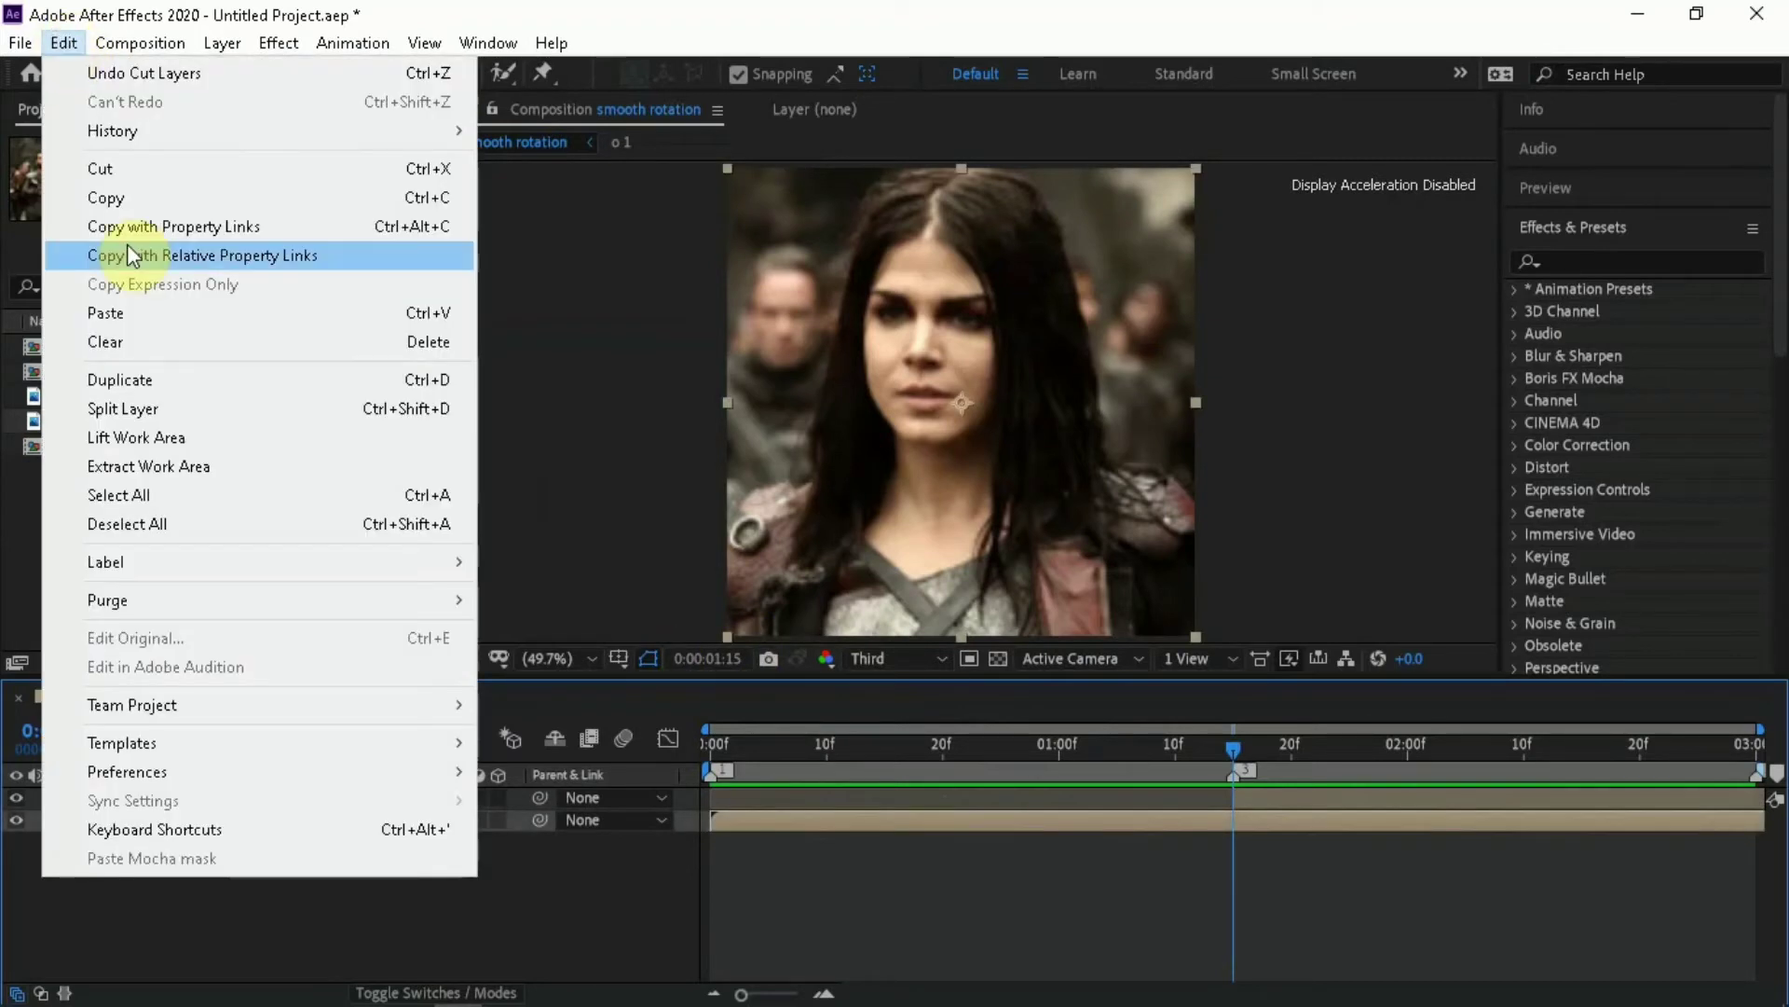
left_click(149, 410)
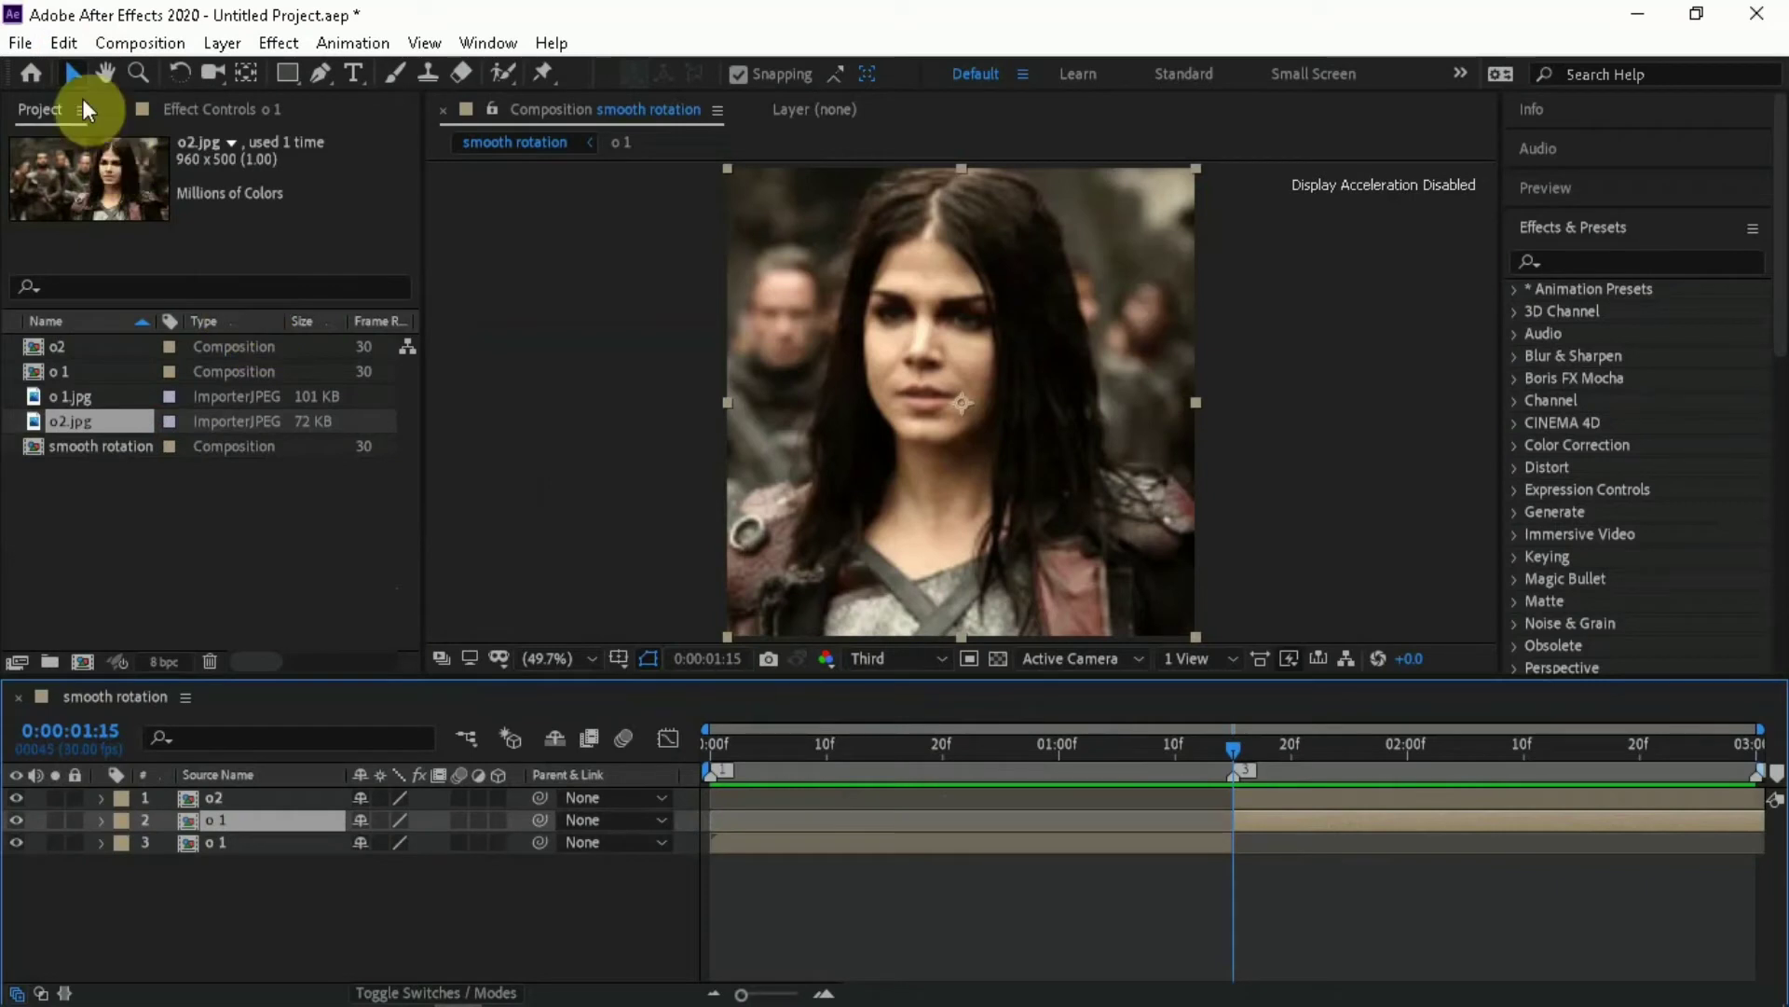
left_click(62, 45)
left_click(120, 164)
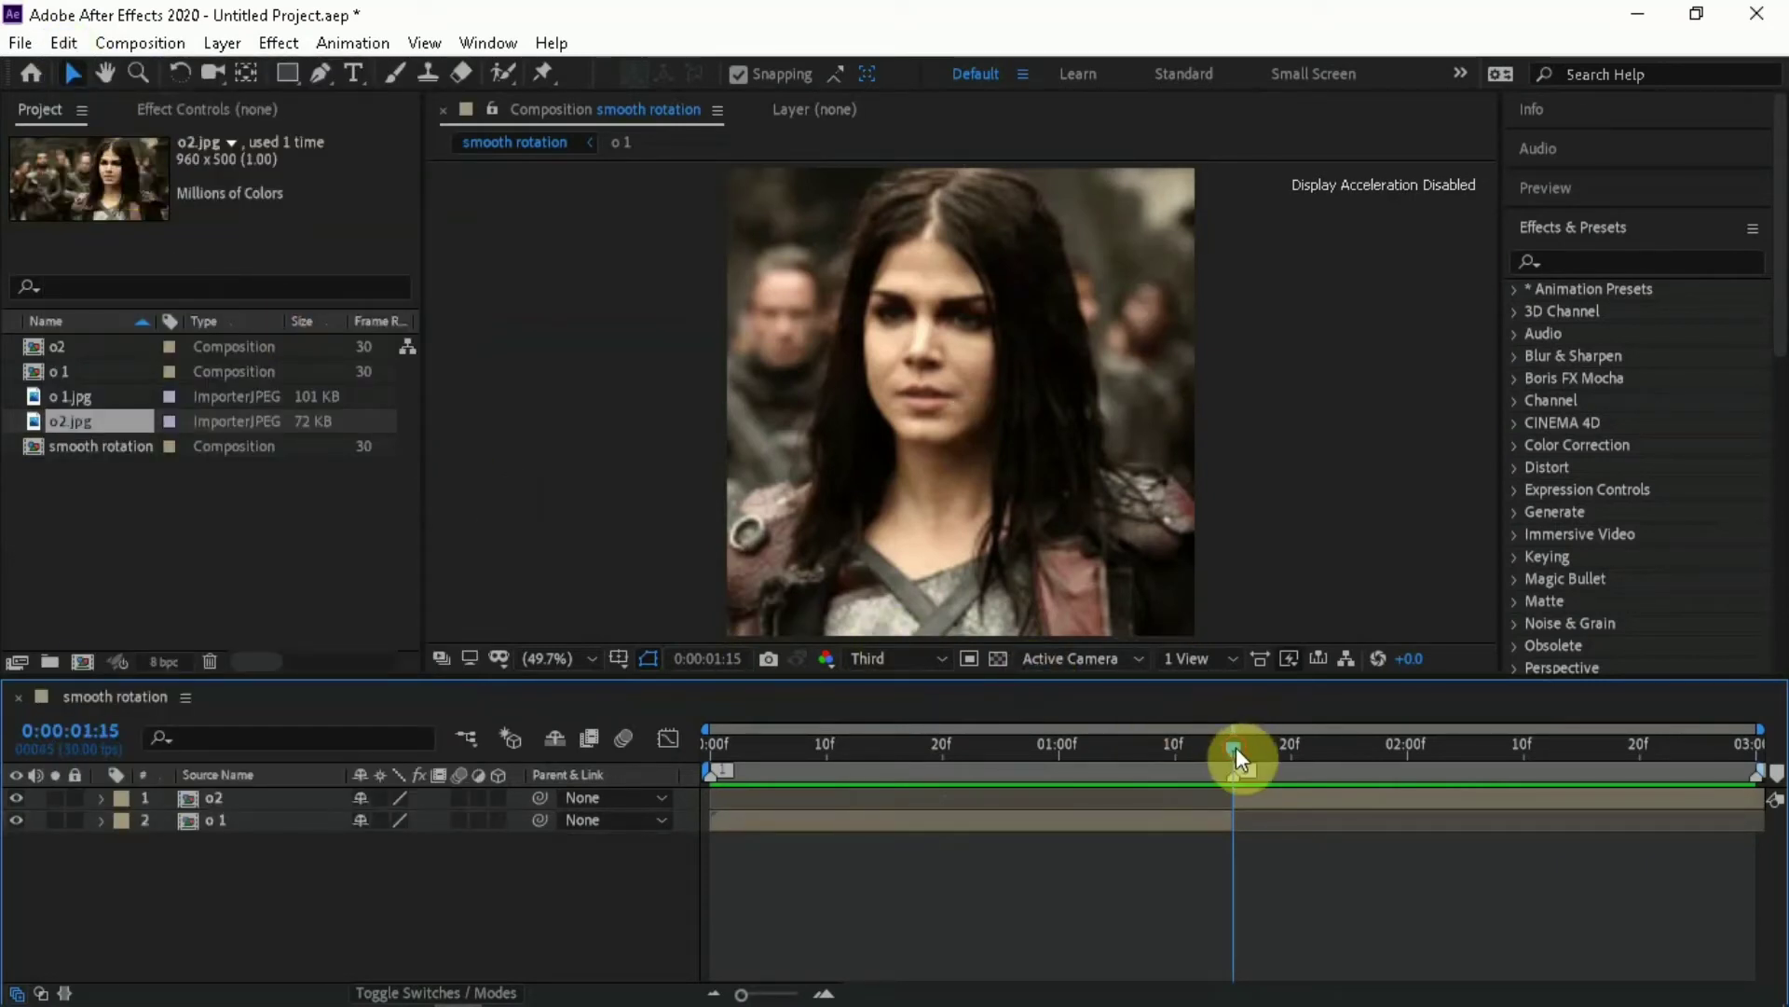
Enable motion blur for the composition and switch it on for both the o2 and o 1 layers
left_click_drag(1236, 747, 1214, 749)
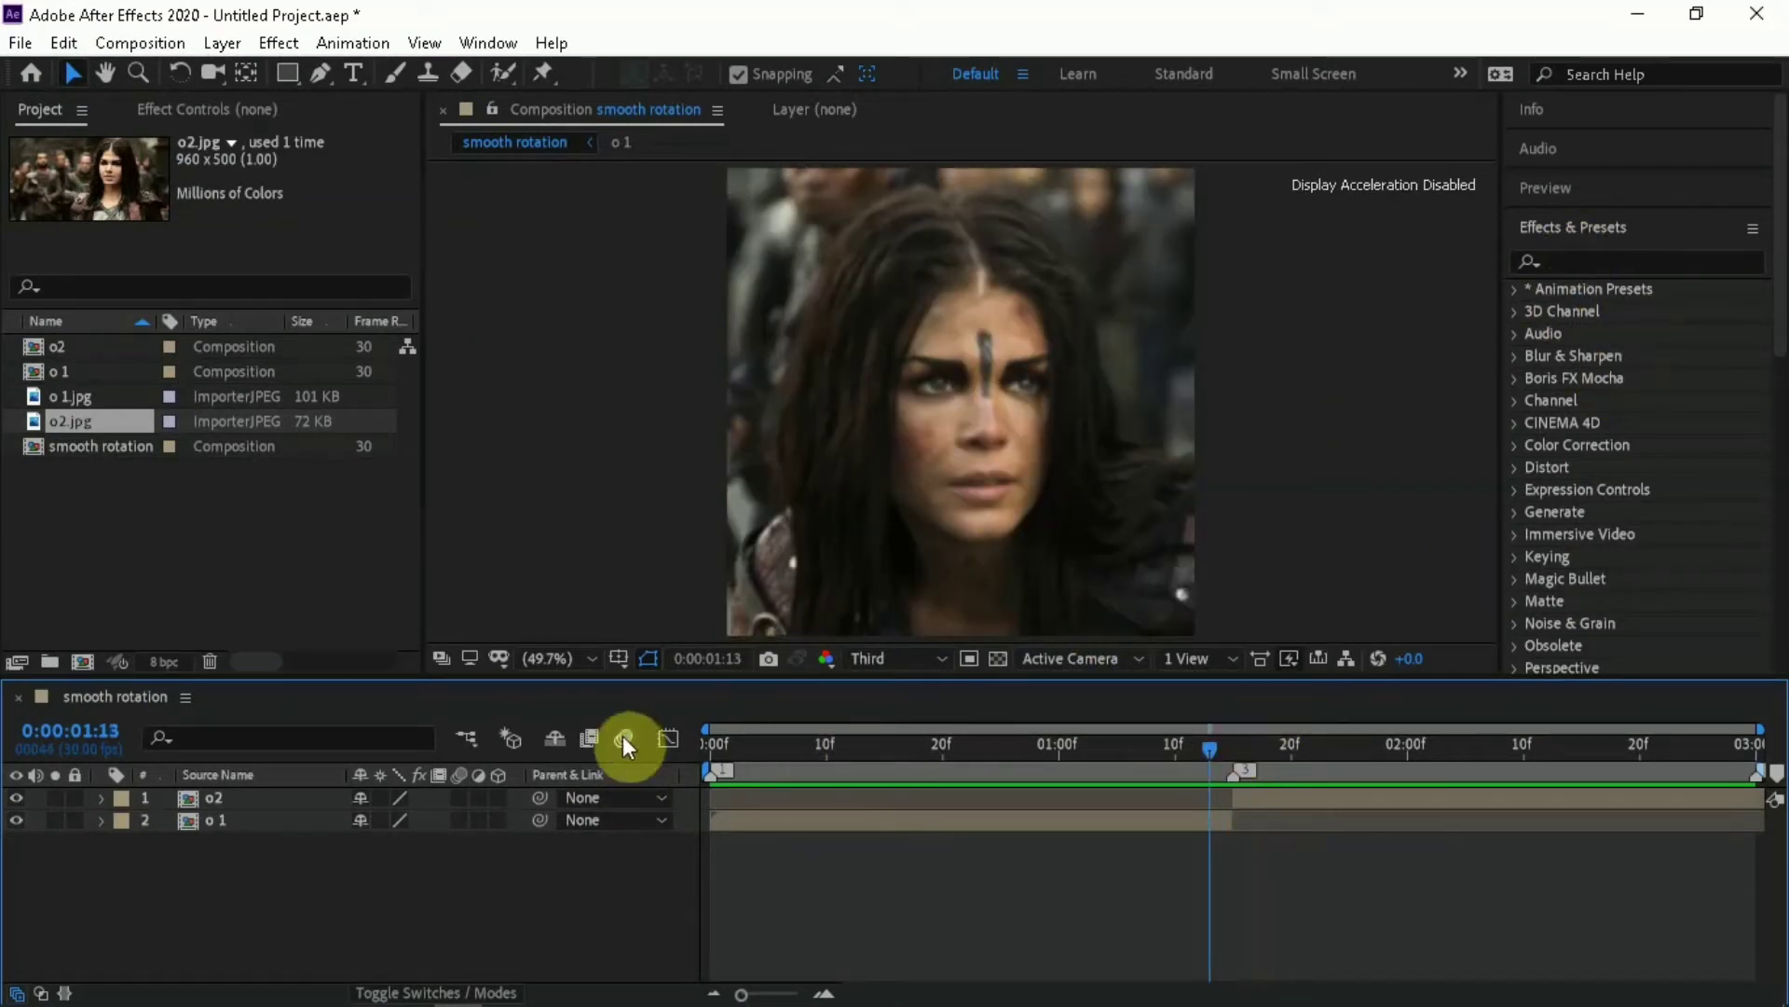
left_click(459, 797)
left_click(458, 819)
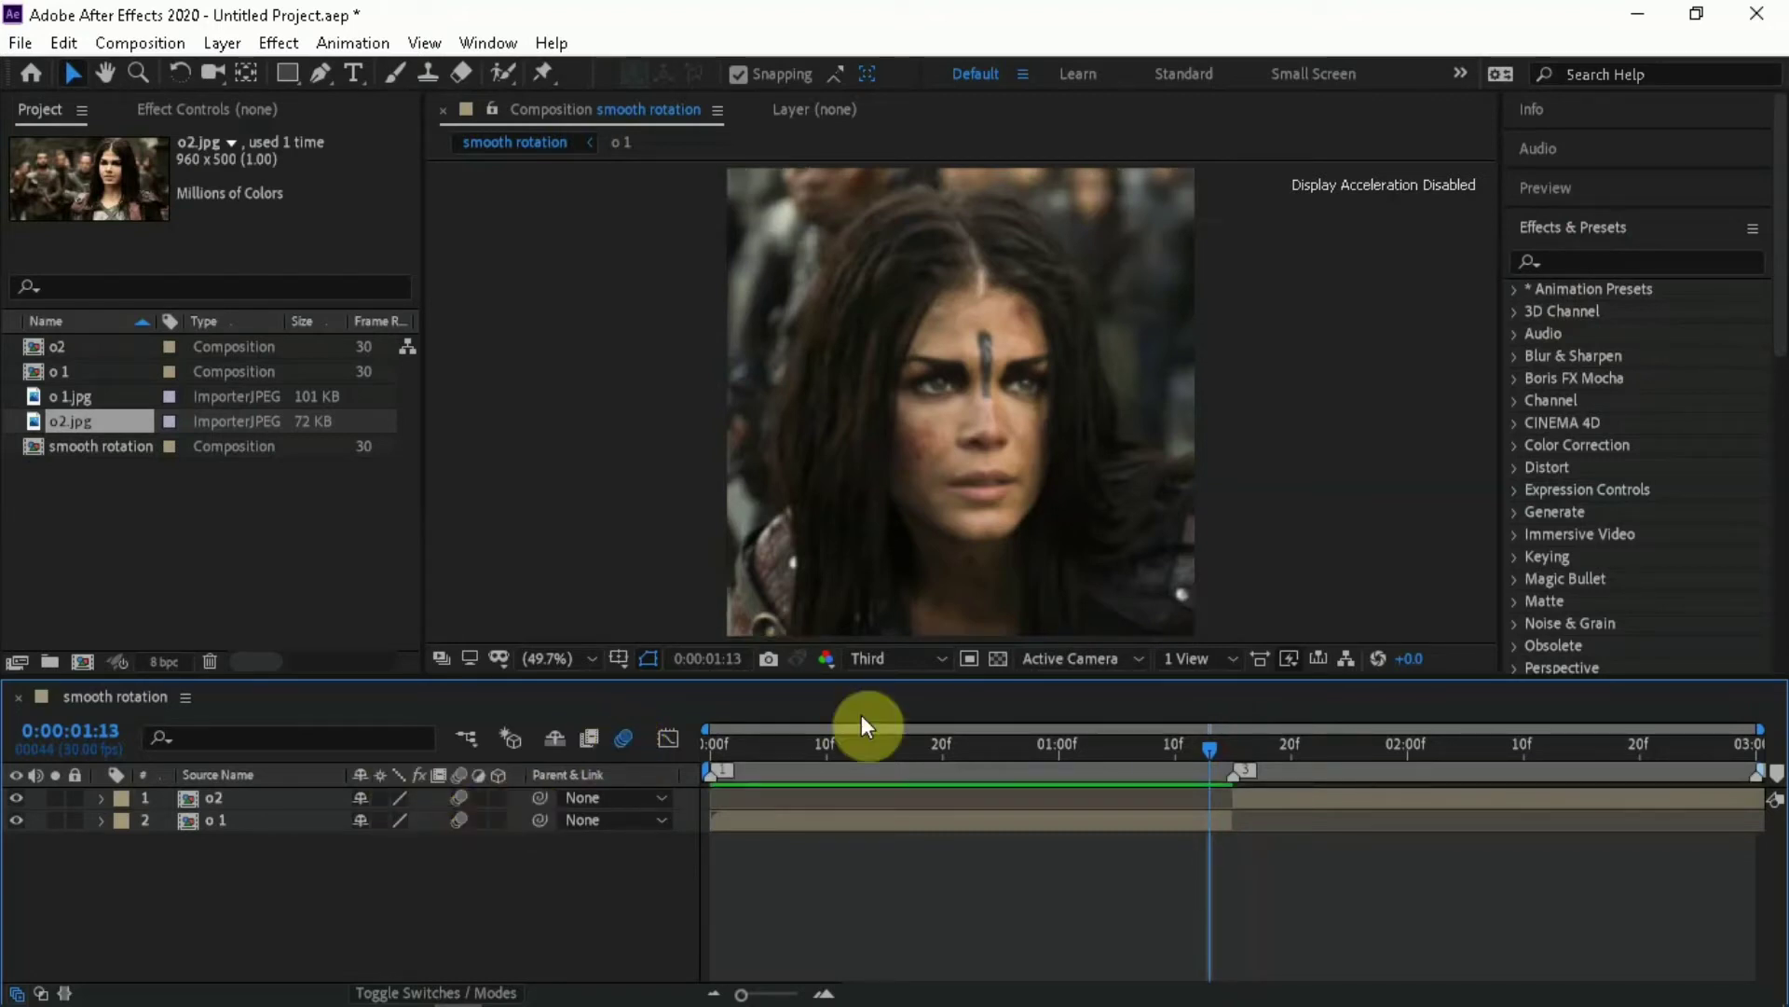
Find the Motion Tile effect and apply it to both the o 1 and o2 layers
left_click(1627, 261)
type("mmoti")
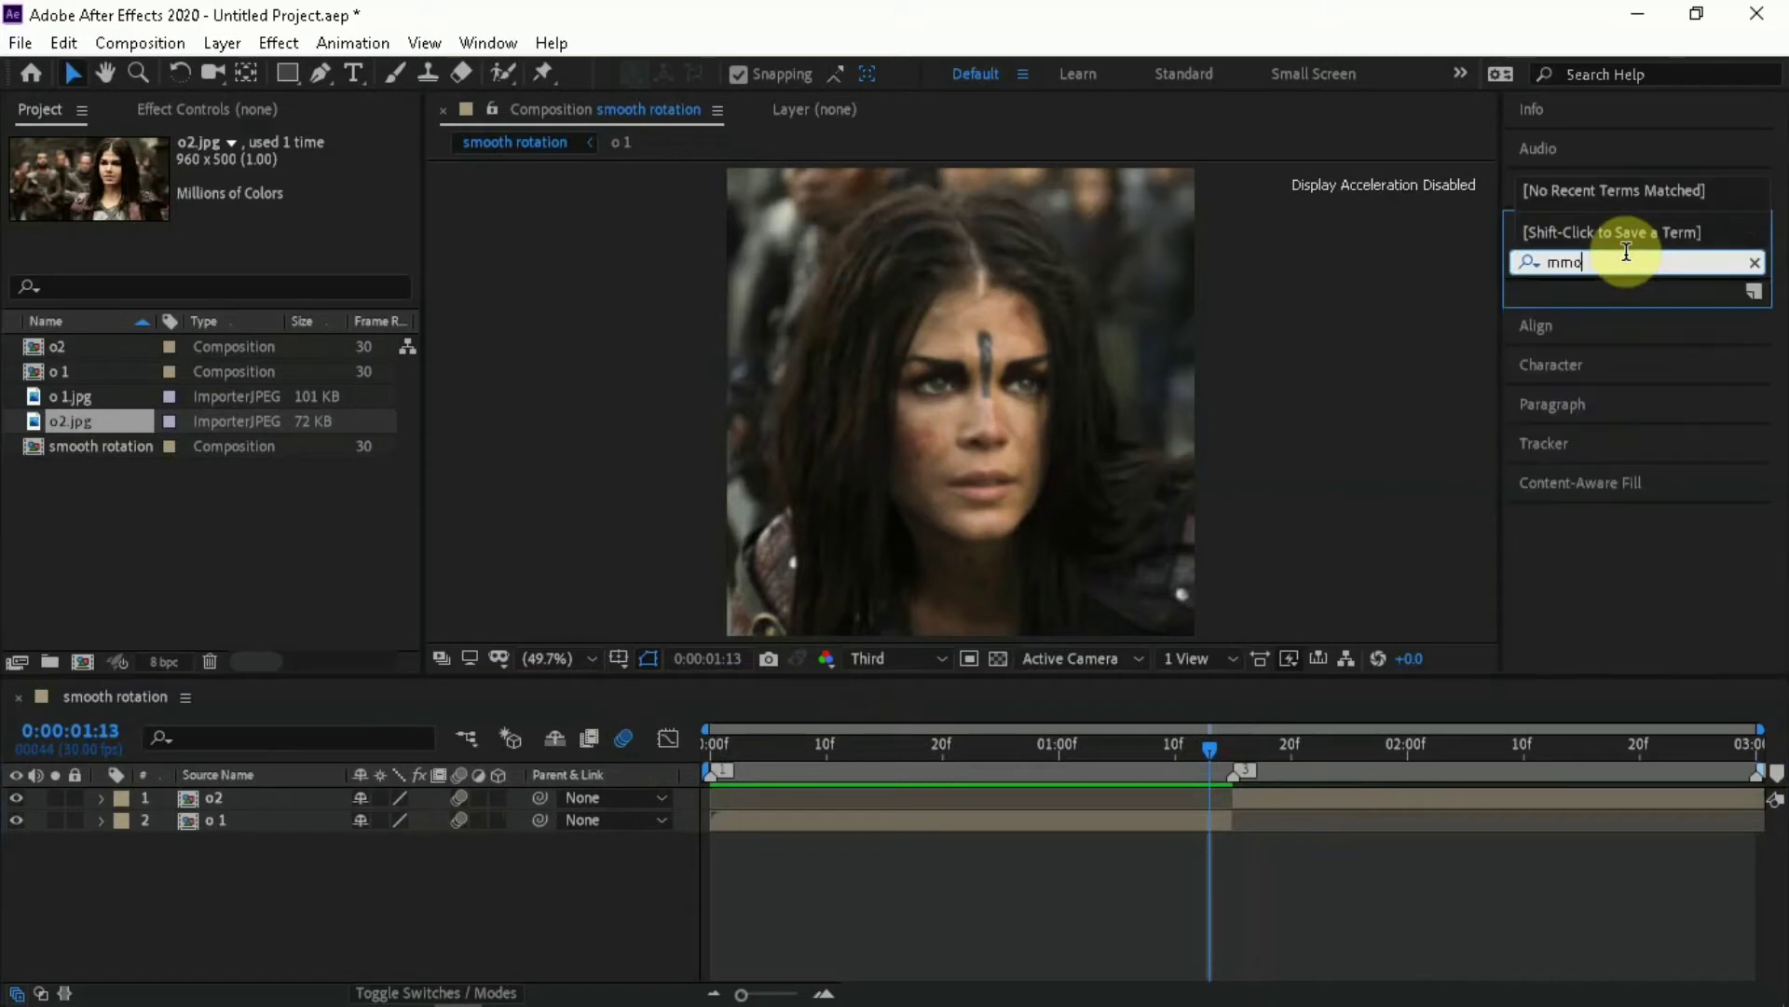
key("BackSpace")
key("BackSpace")
key("BackSpace")
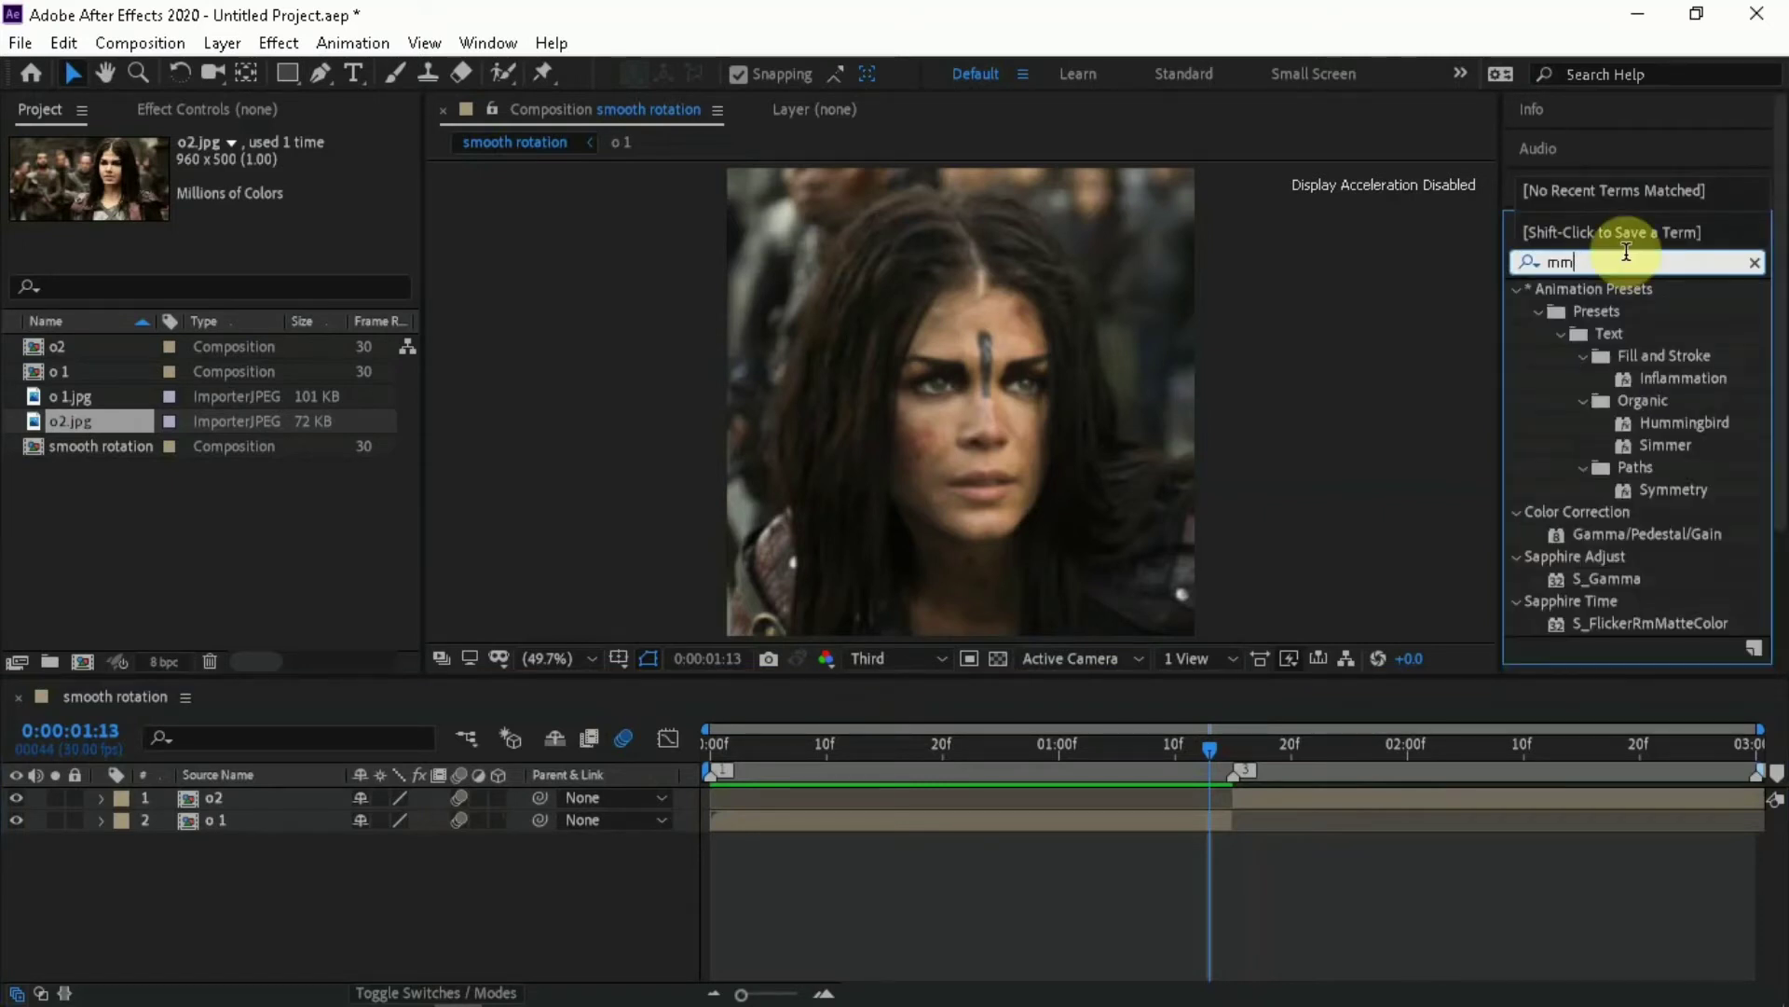
type("oti")
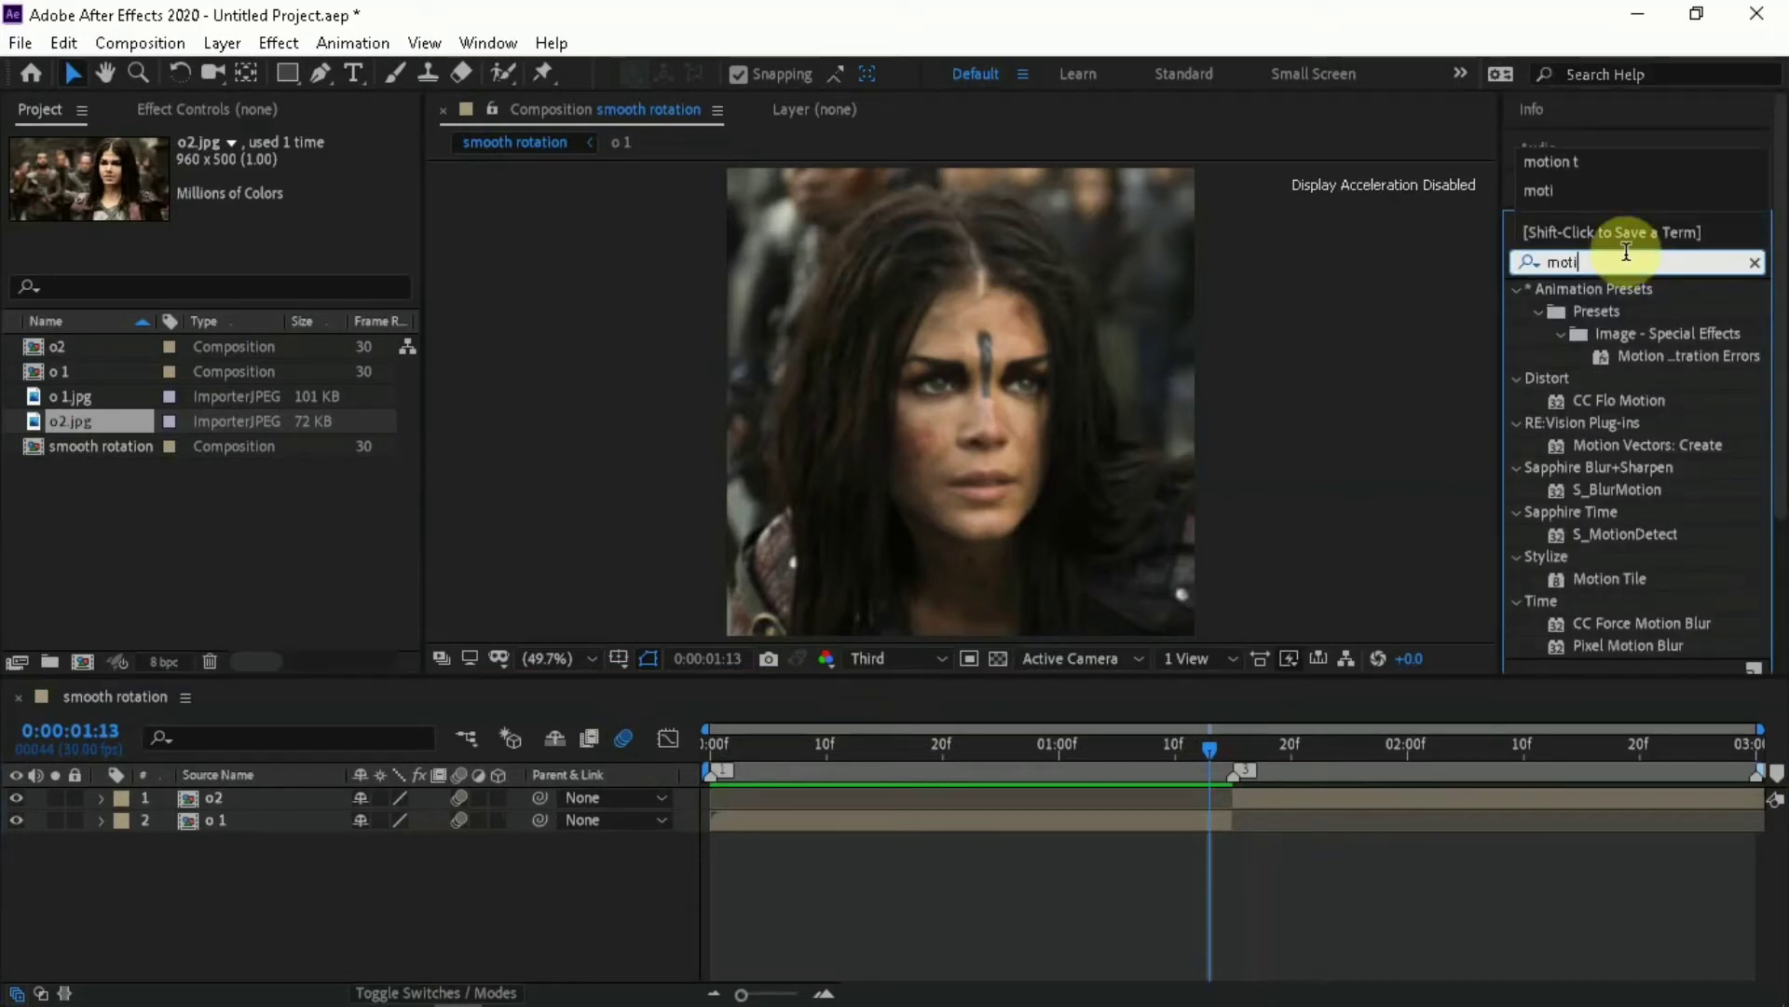
type("on tile")
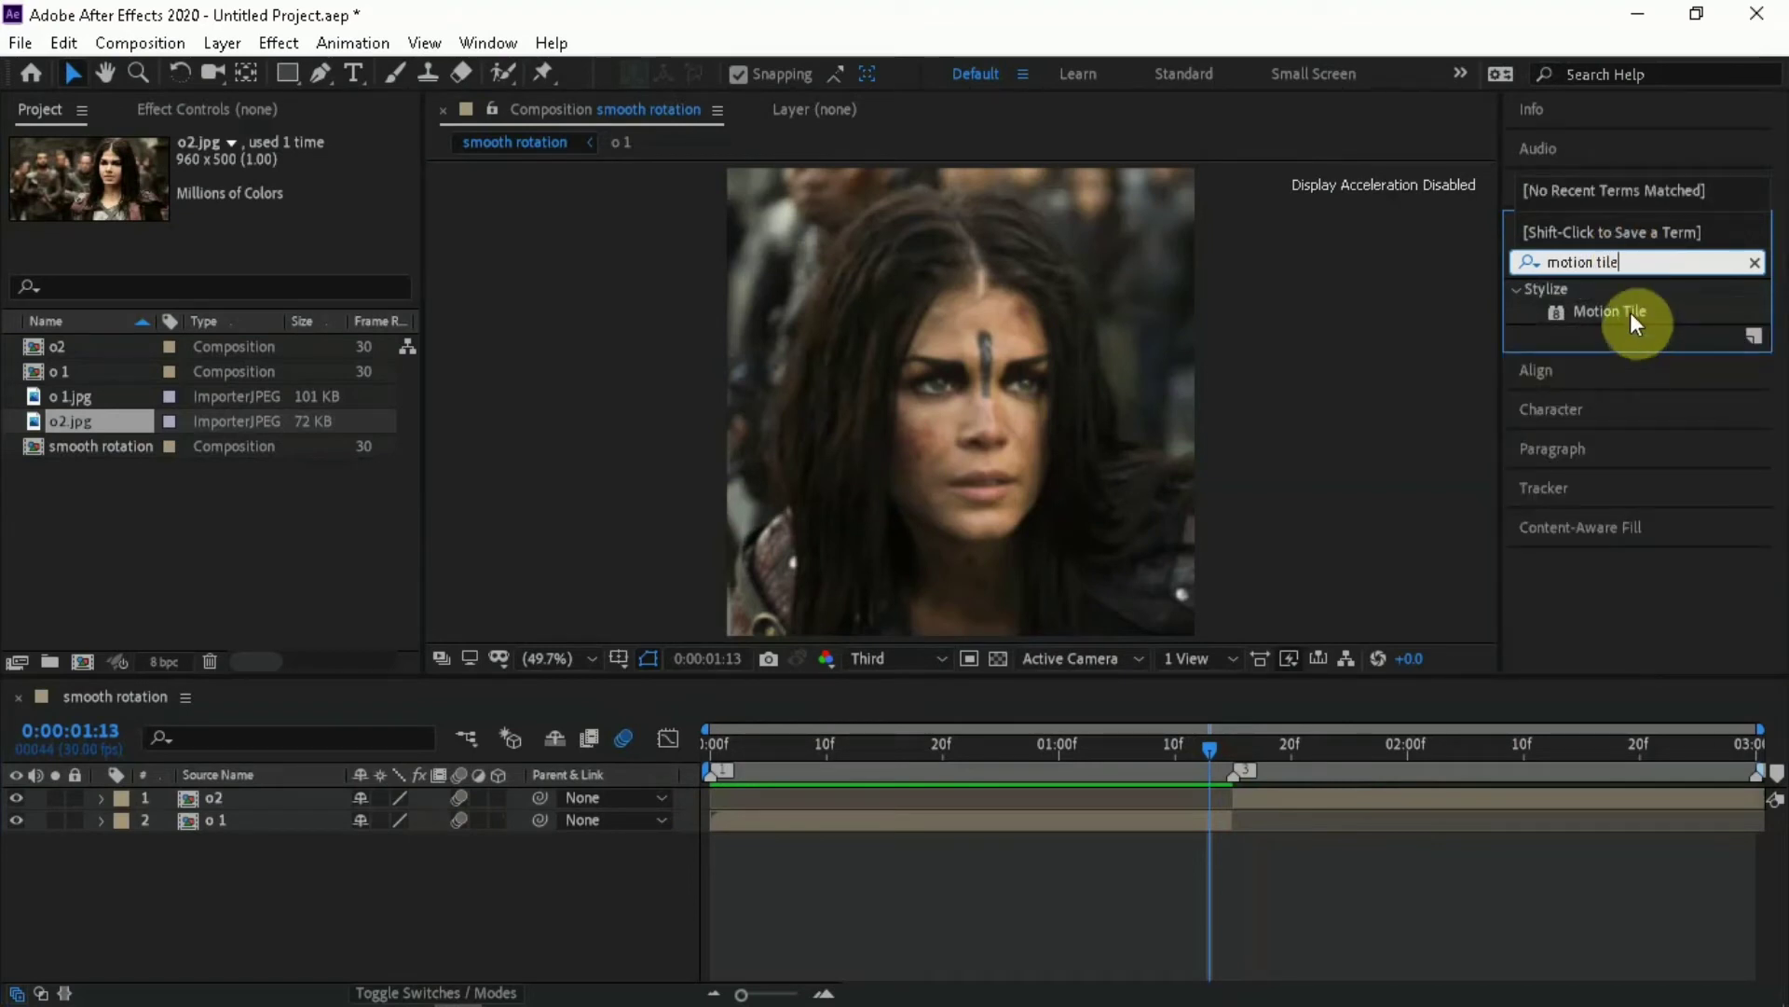
left_click_drag(1630, 311, 1131, 822)
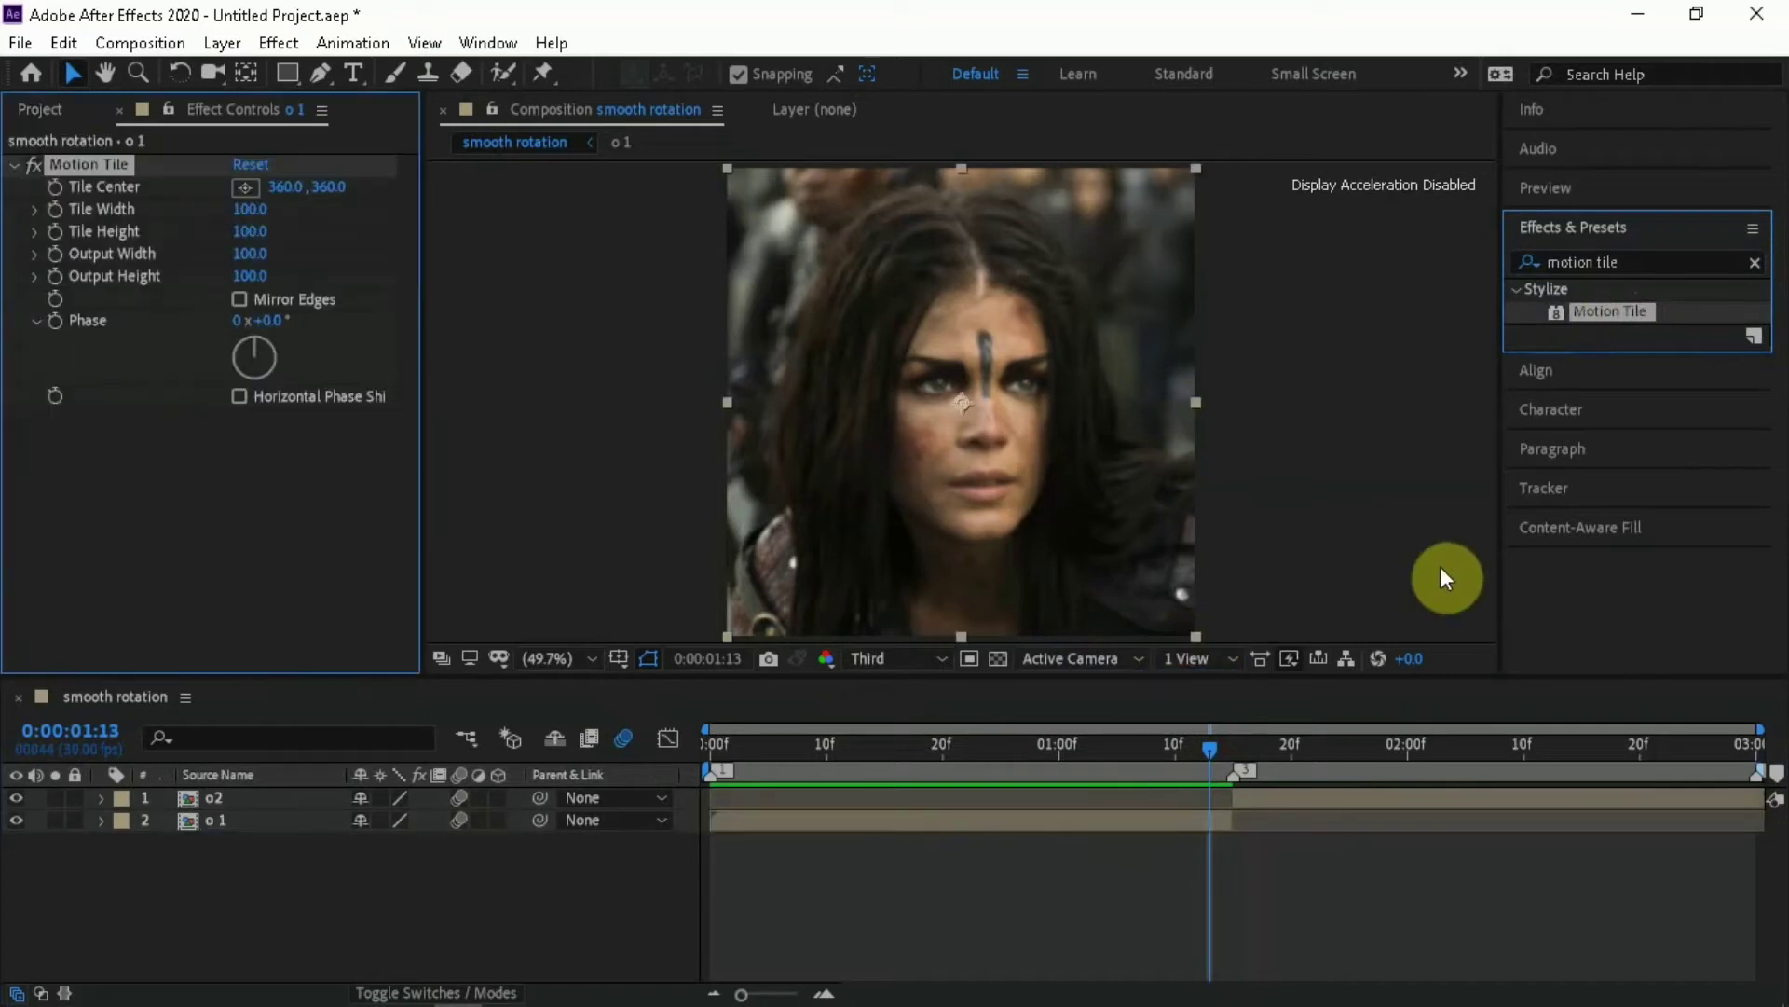
left_click_drag(1620, 311, 1398, 797)
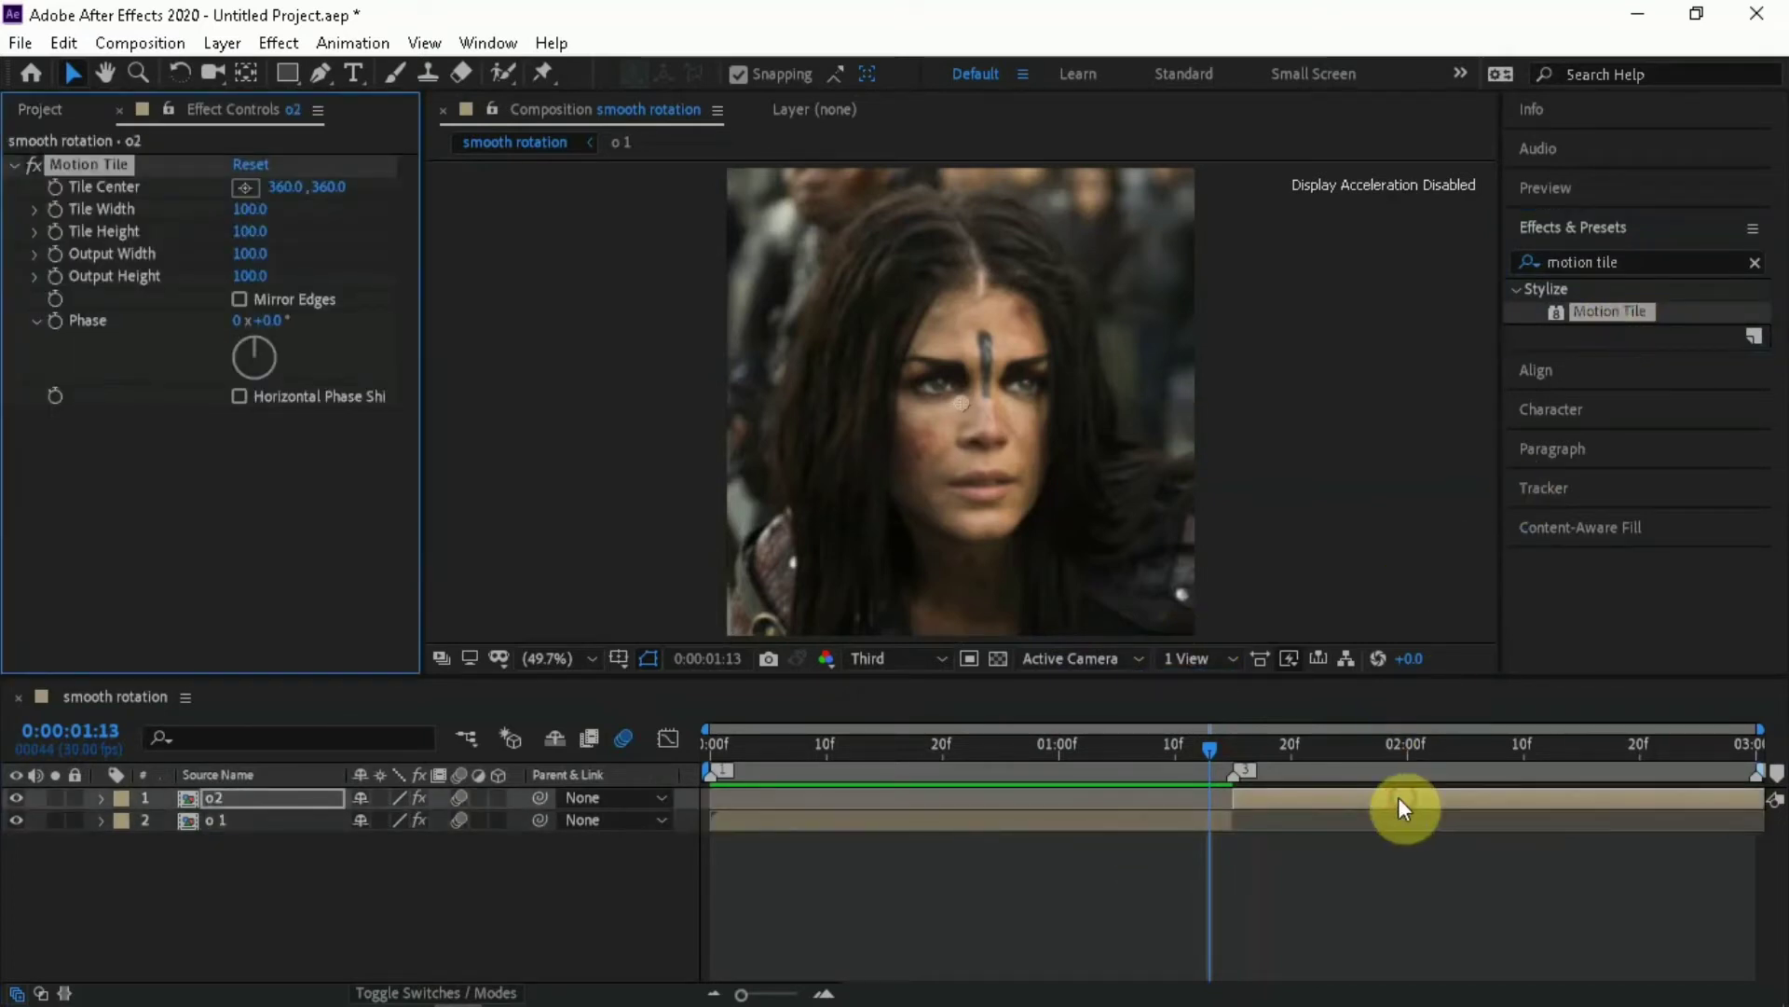
Set the o 1 layer's Motion Tile output width and output height to 400 and enable Mirror Edges
left_click(909, 822)
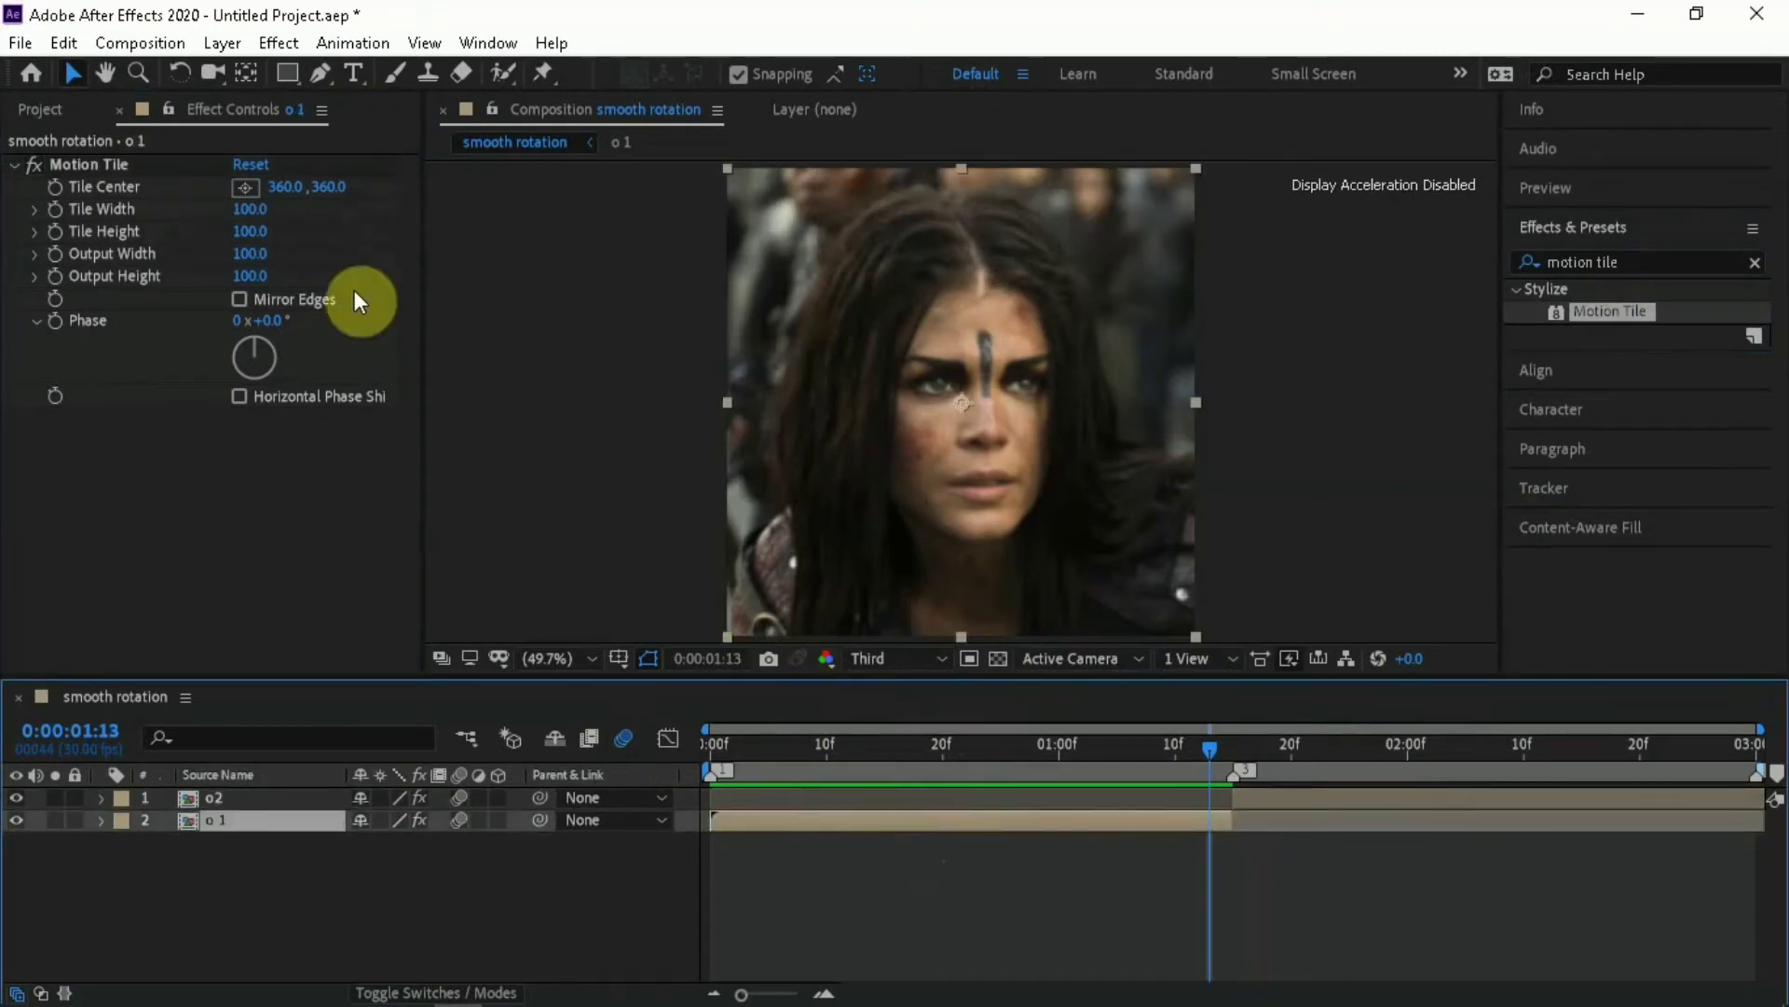
left_click(252, 254)
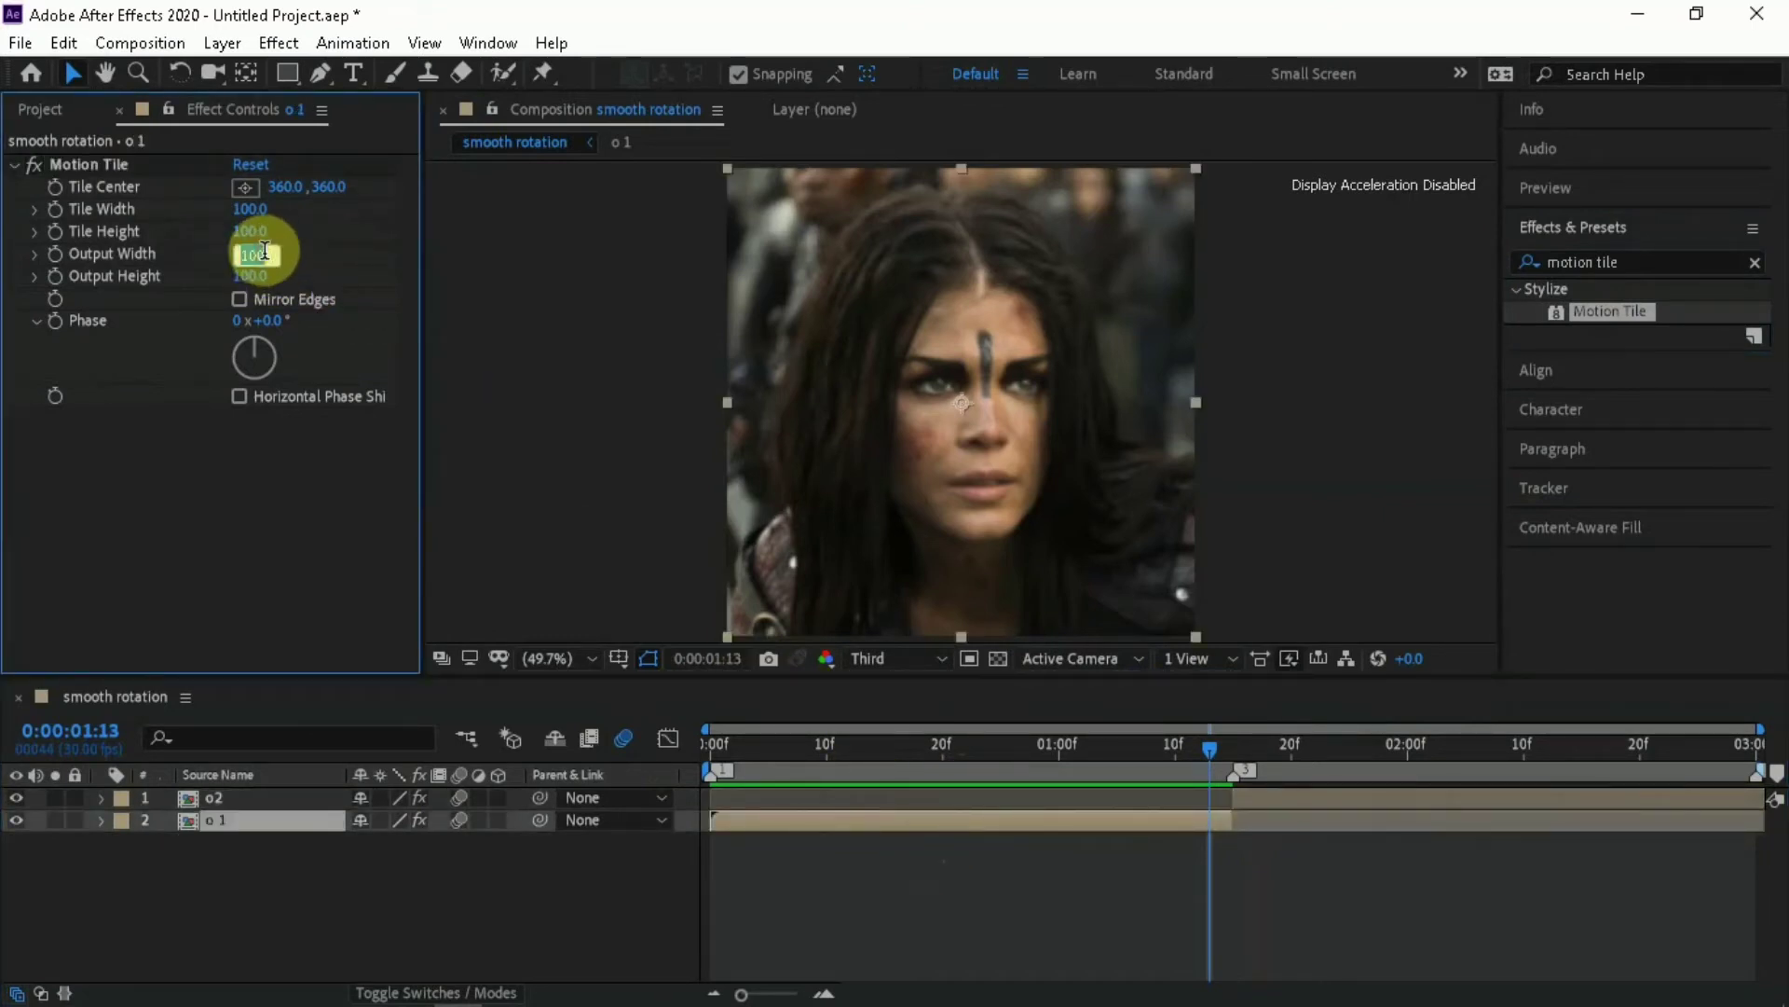
type("40")
key("Return")
left_click(248, 274)
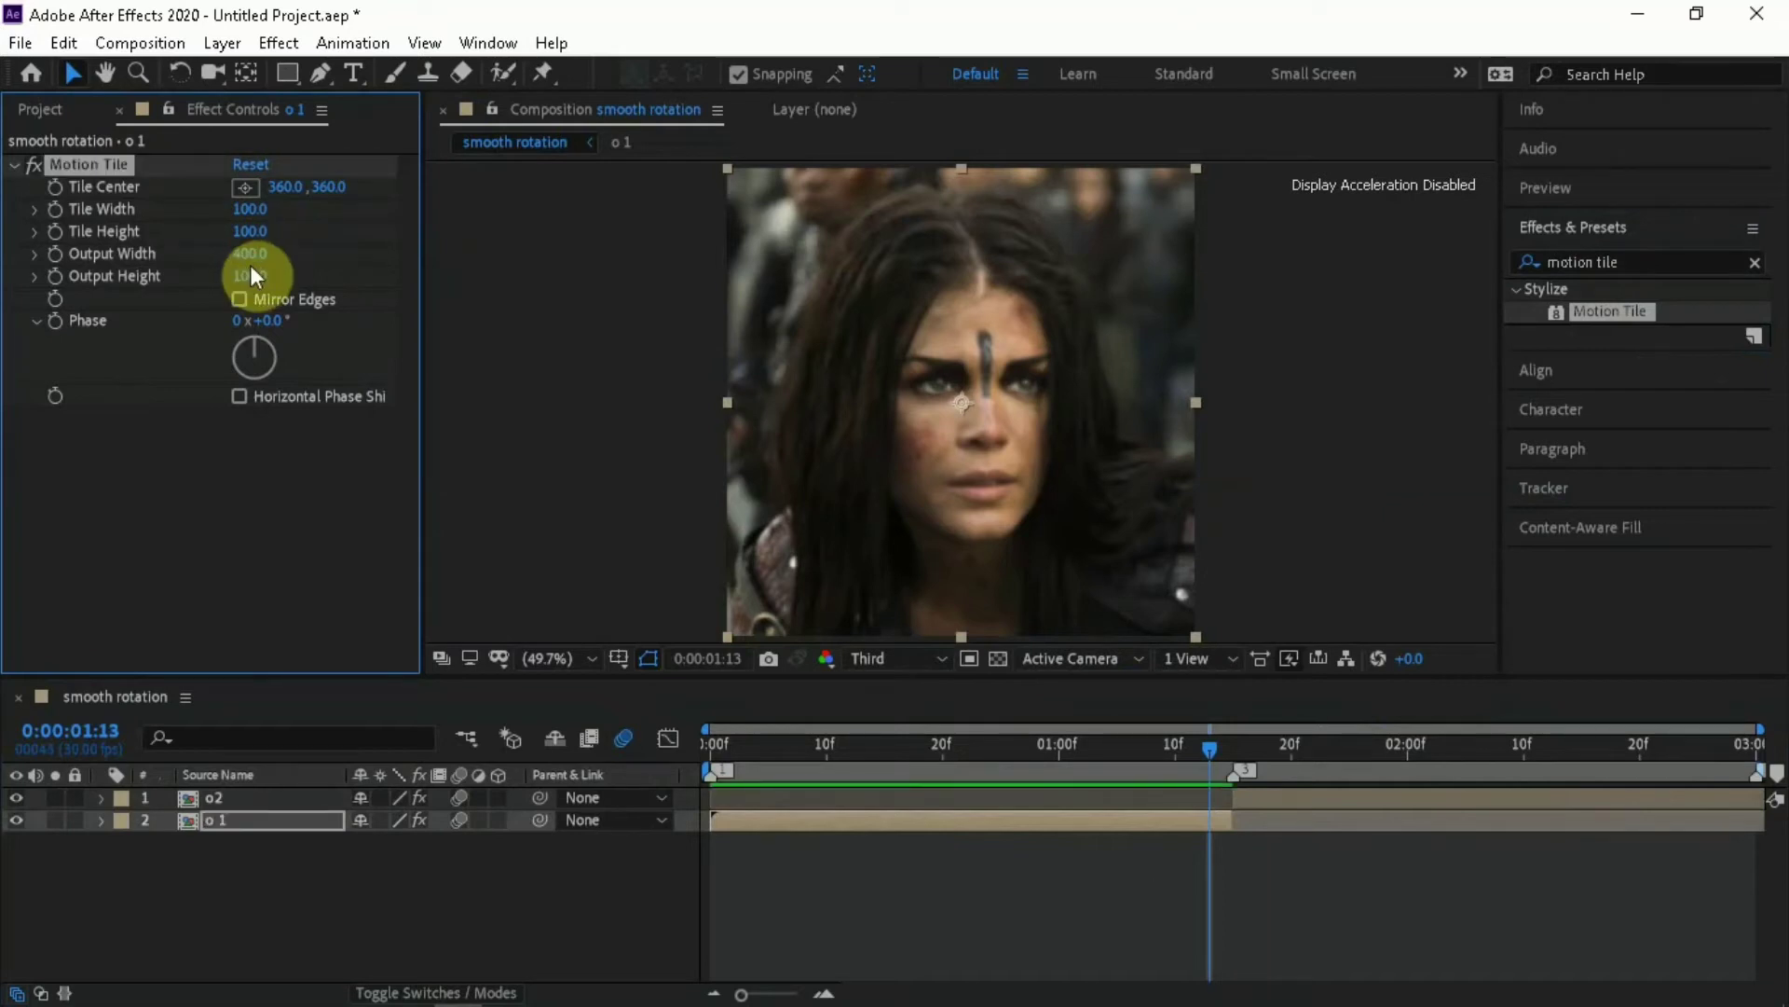
type("4")
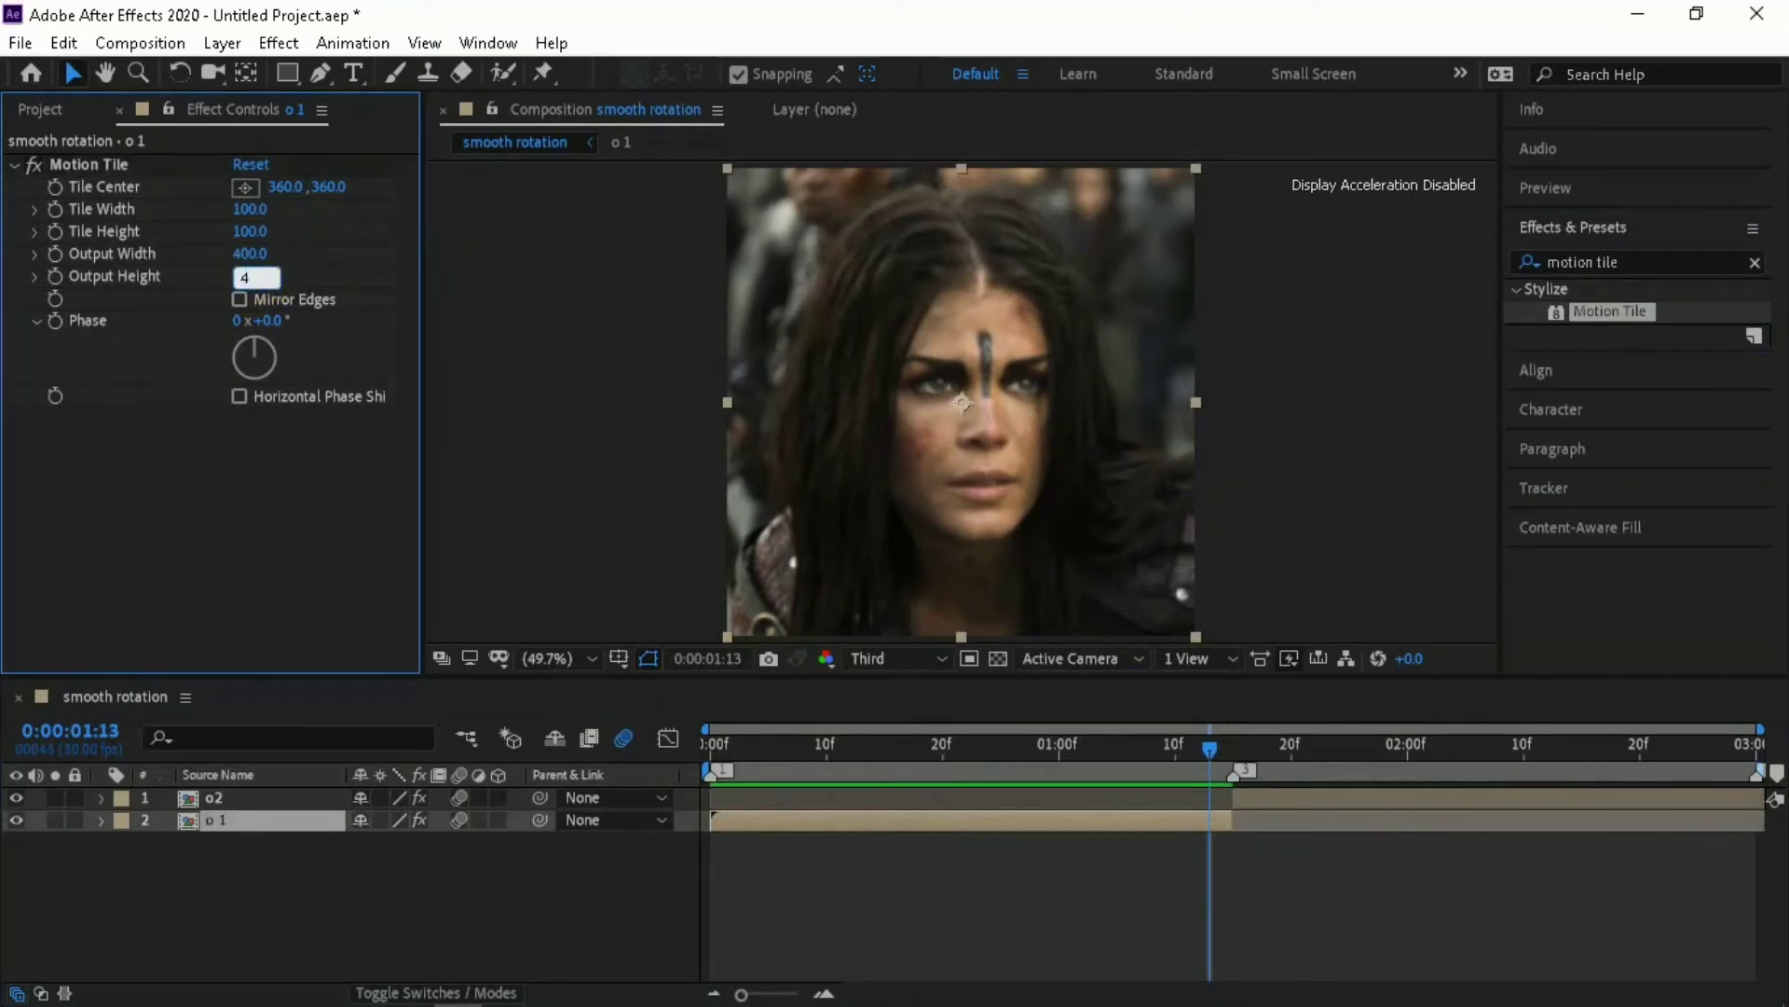
type("00")
left_click(241, 289)
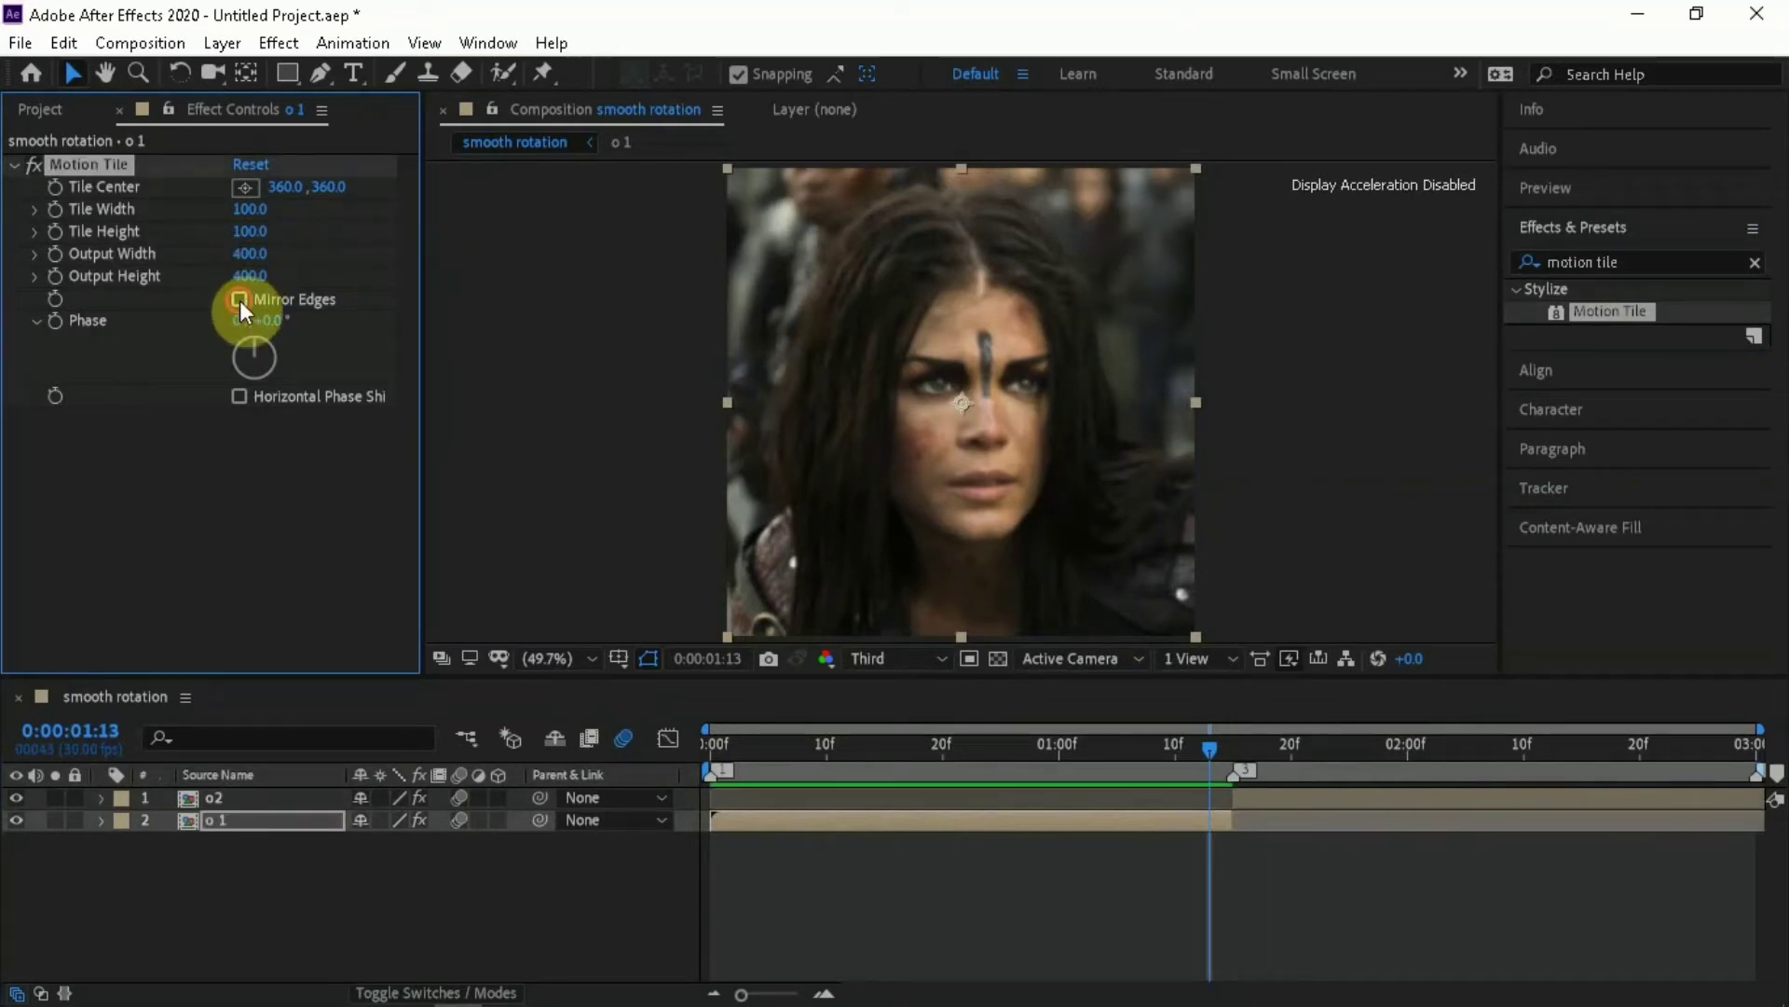
left_click(239, 299)
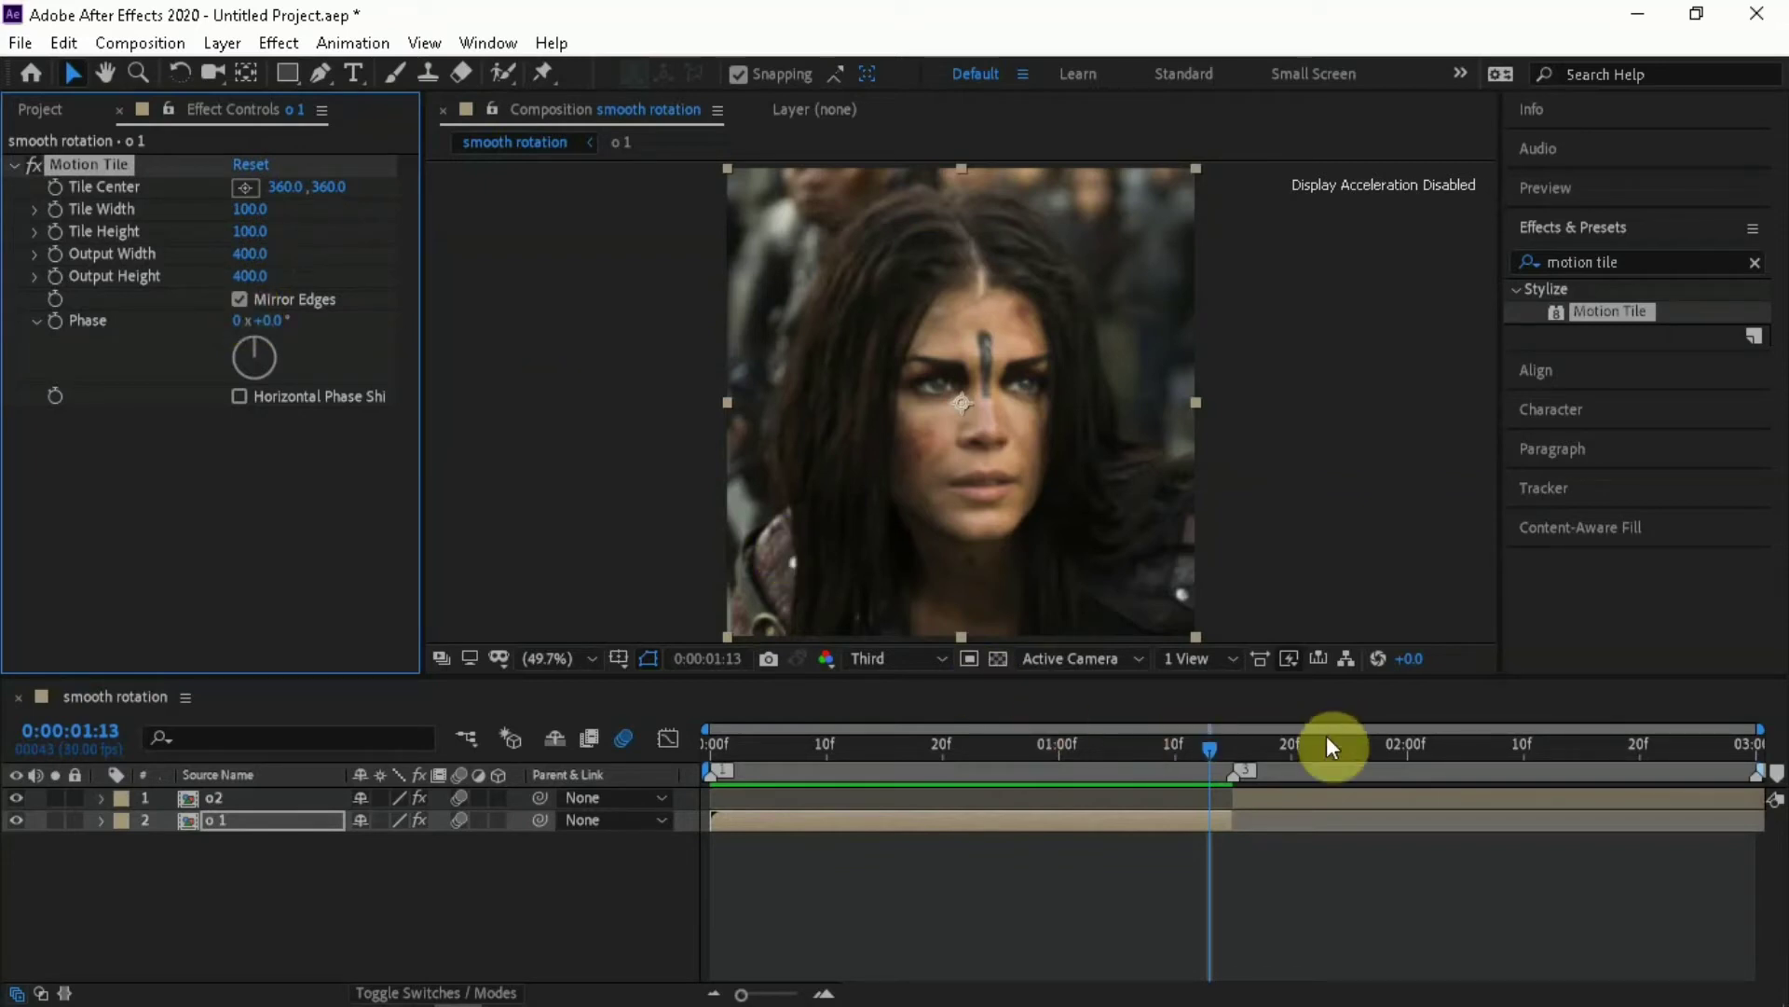
Set the o2 layer's Motion Tile output width and output height to 400 and enable Mirror Edges
left_click(1305, 747)
left_click(1286, 799)
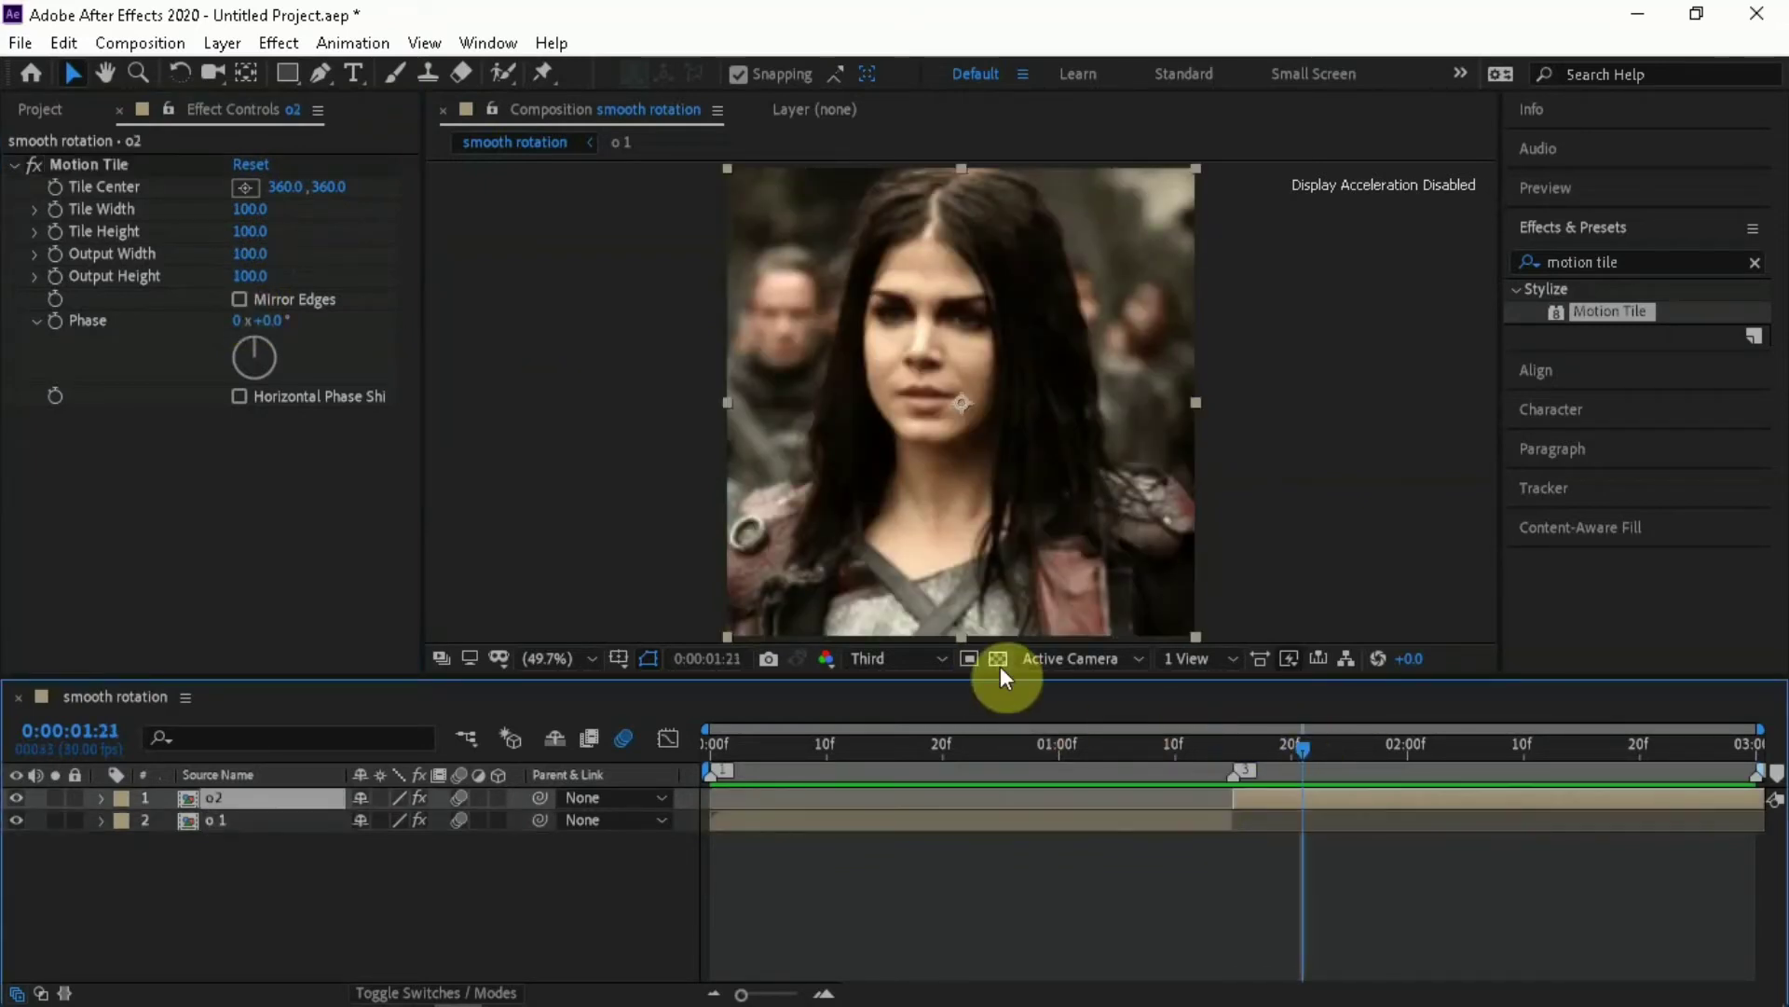
left_click(250, 253)
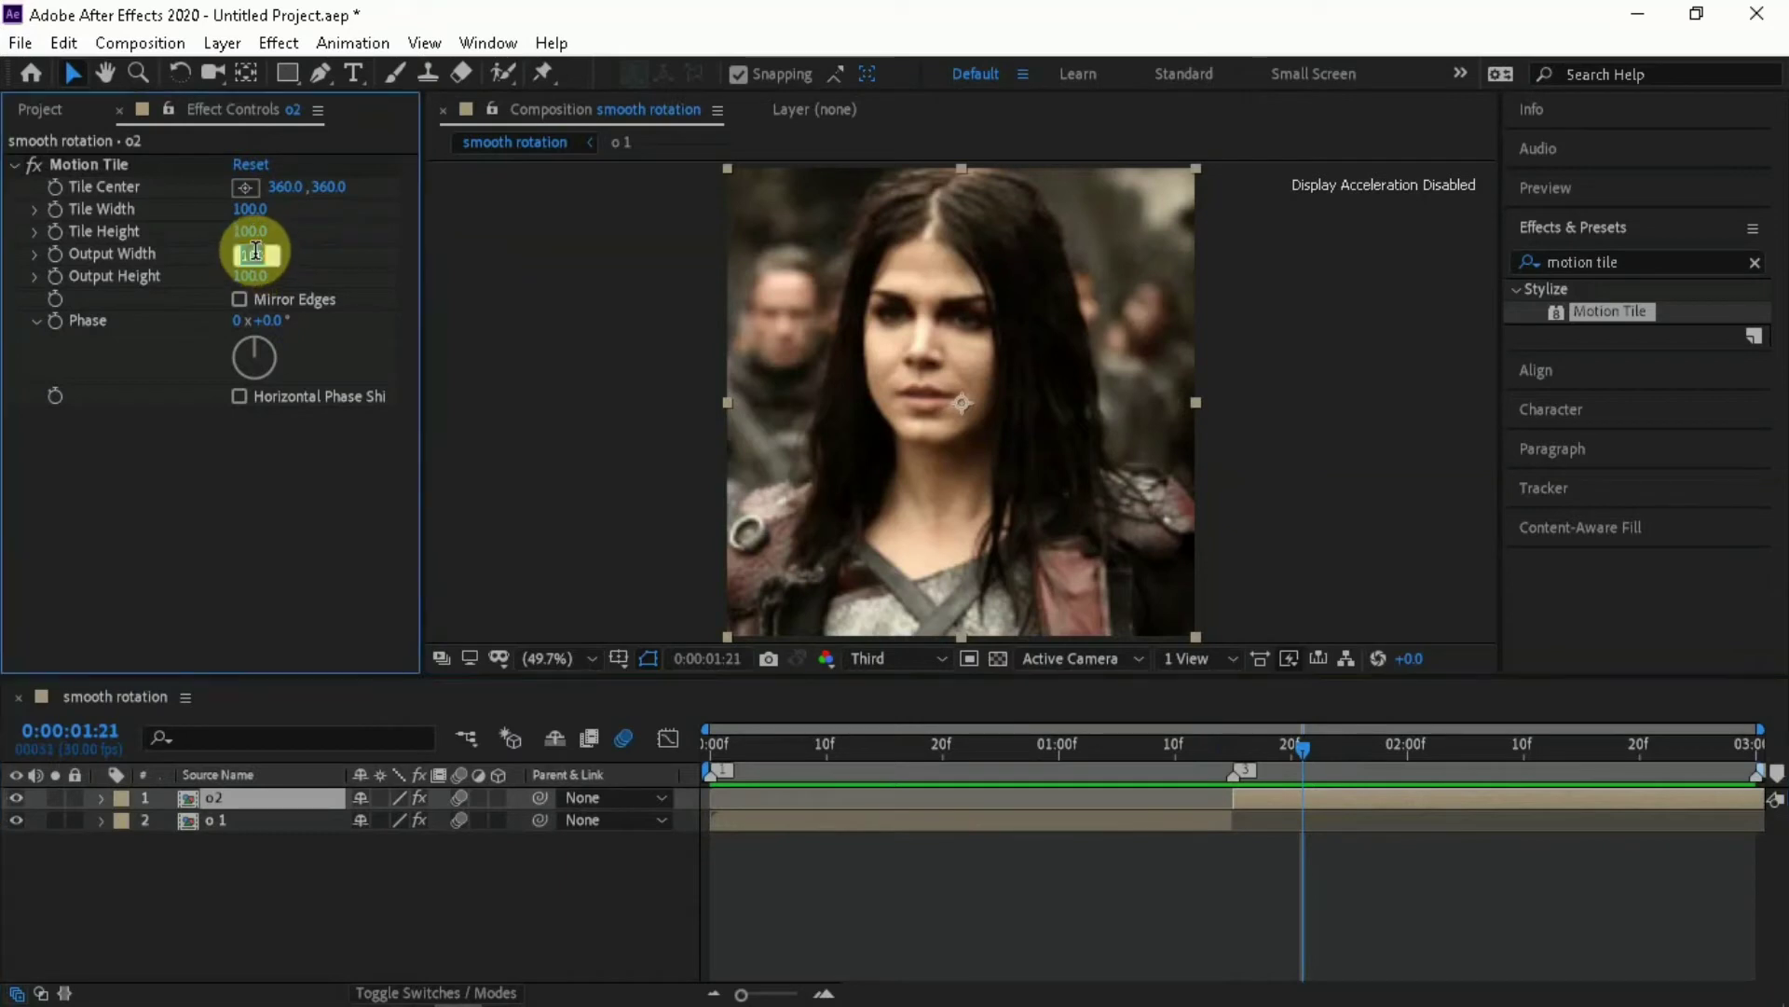
type("40")
key("Return")
left_click(247, 281)
type("4")
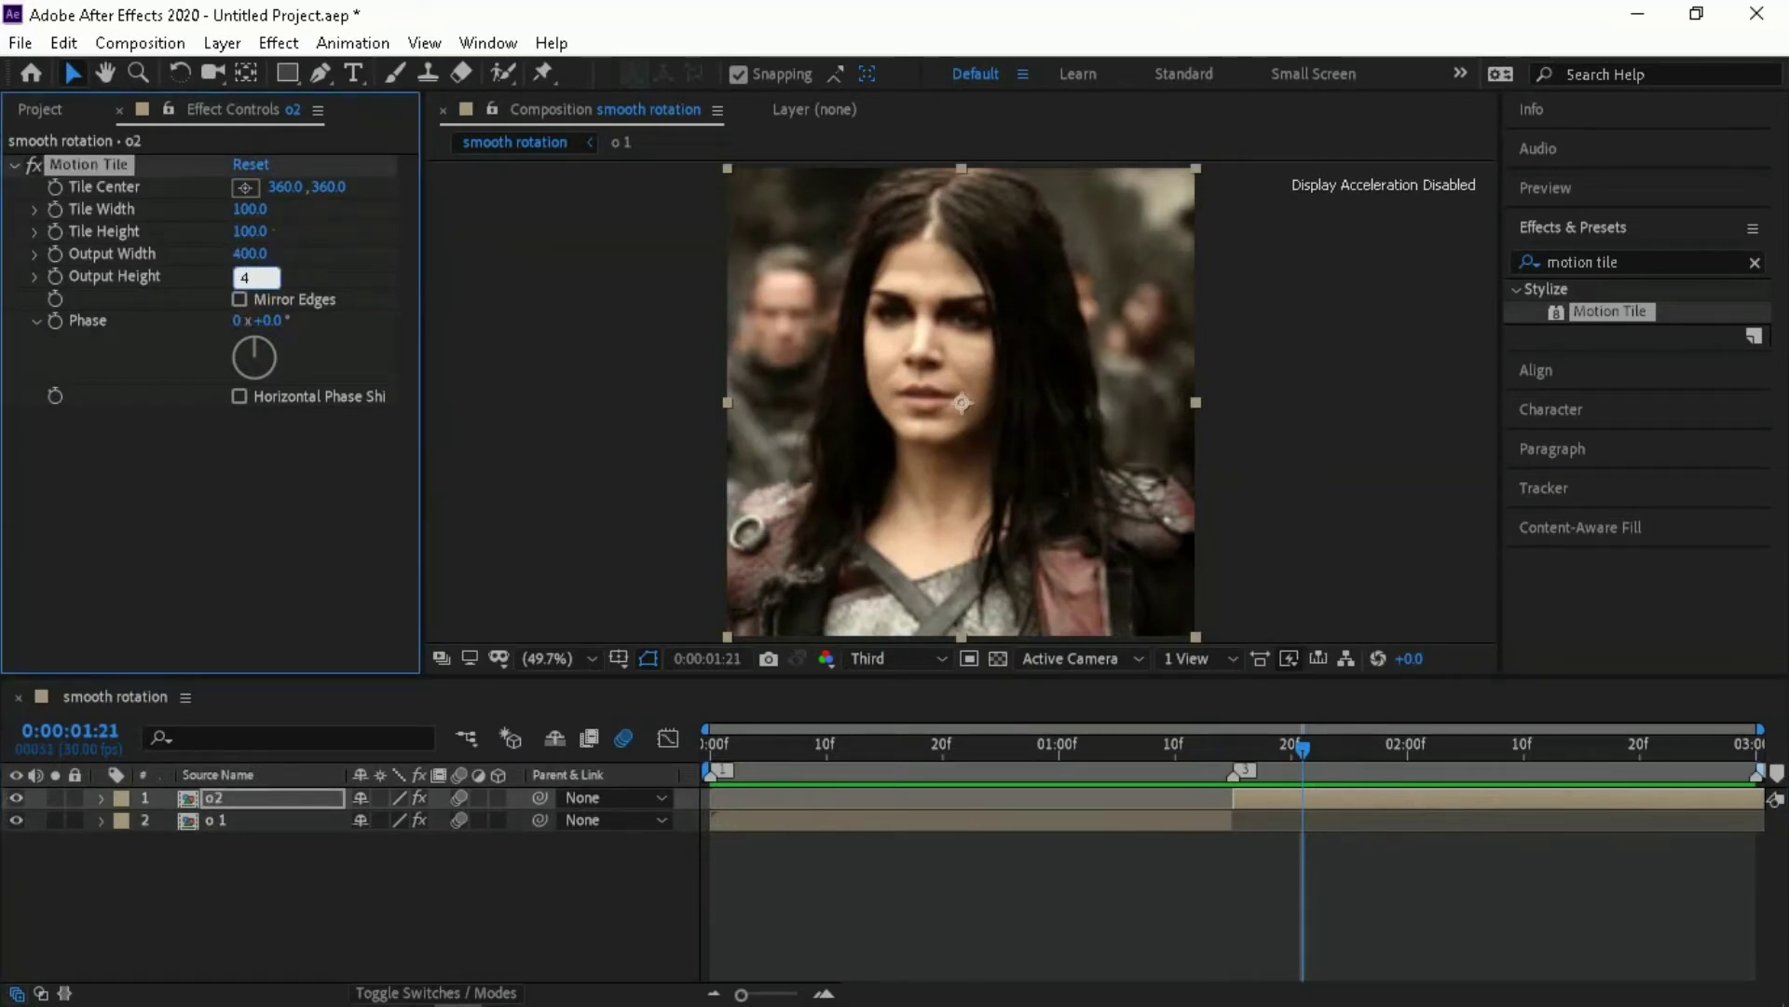
type("00")
left_click(248, 290)
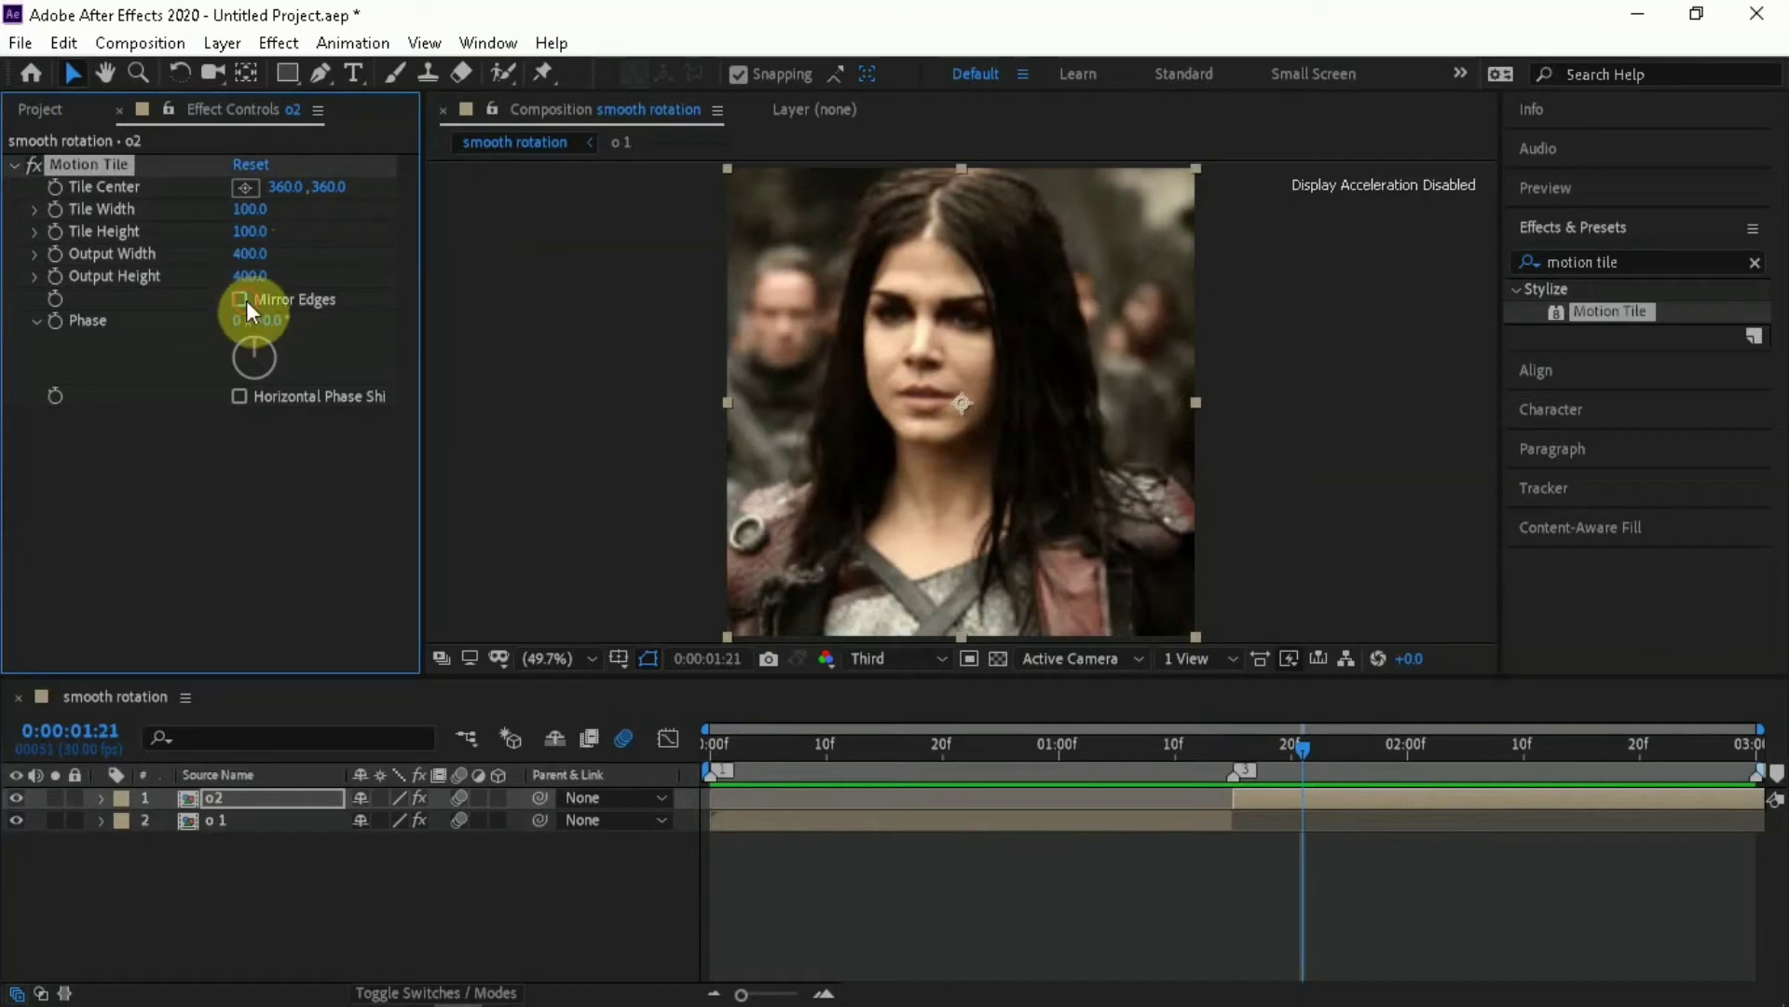
left_click(1036, 868)
Reveal the o 1 layer's Rotation property and set a starting keyframe for it at 0:00:00:00
left_click(1106, 756)
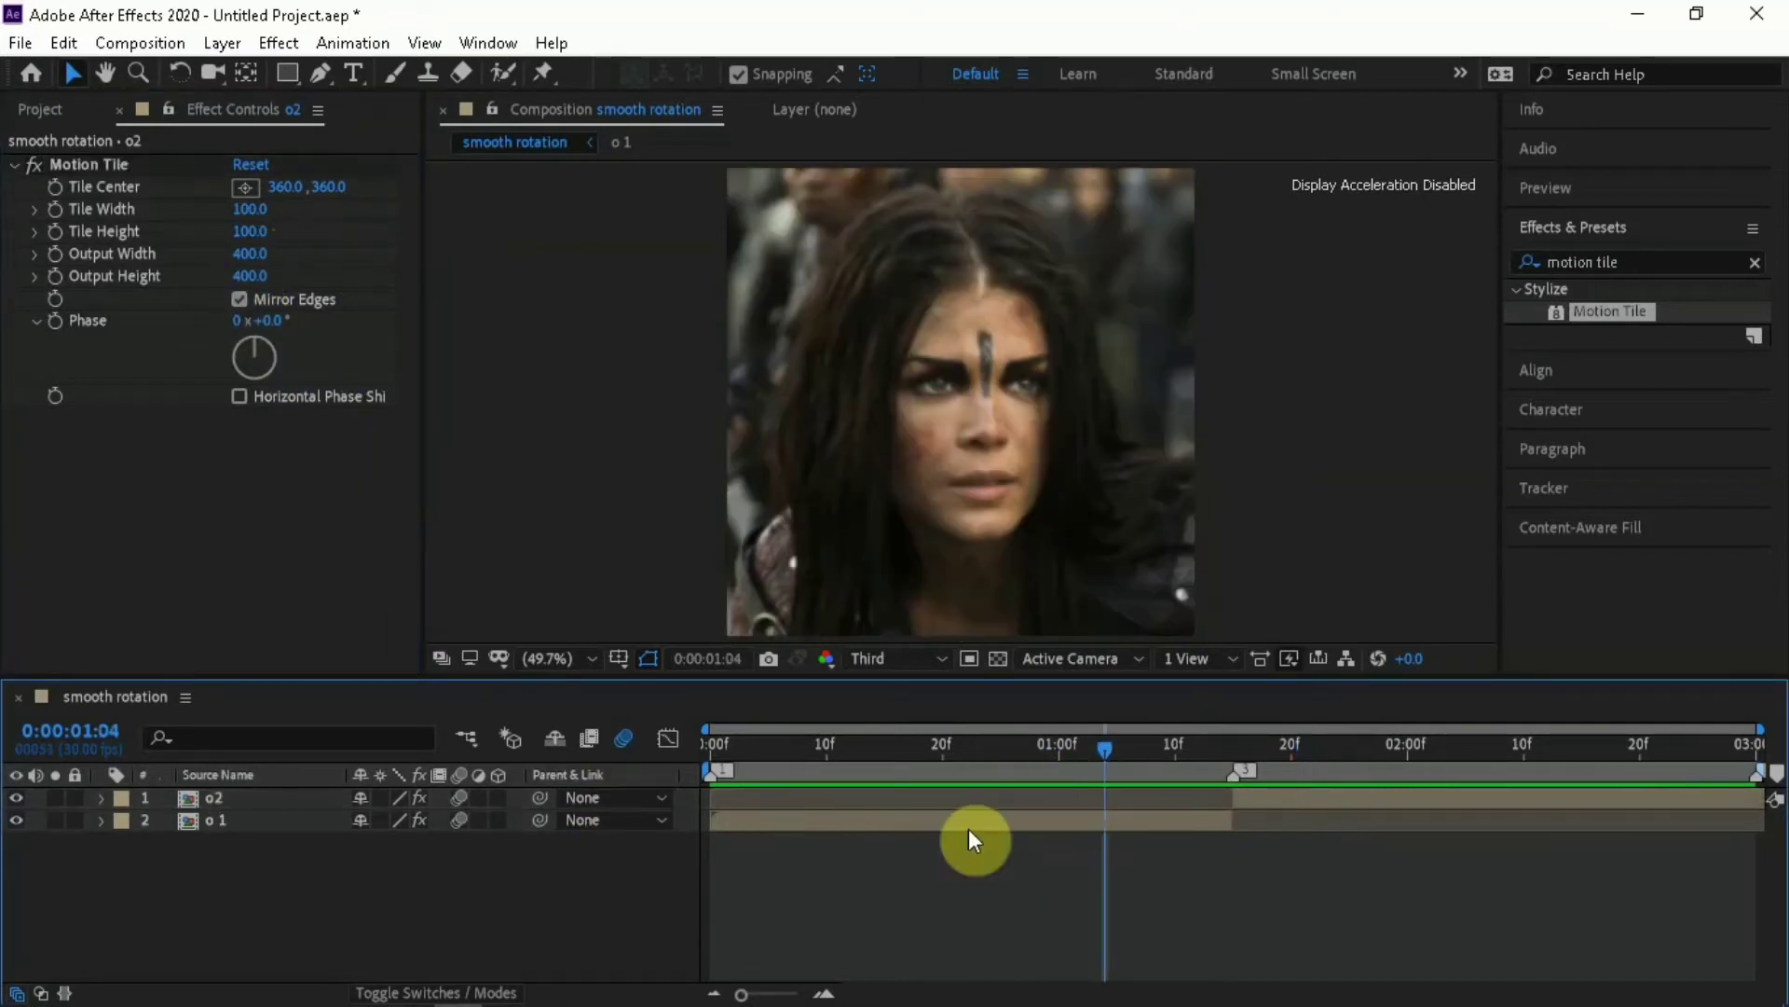
left_click(940, 829)
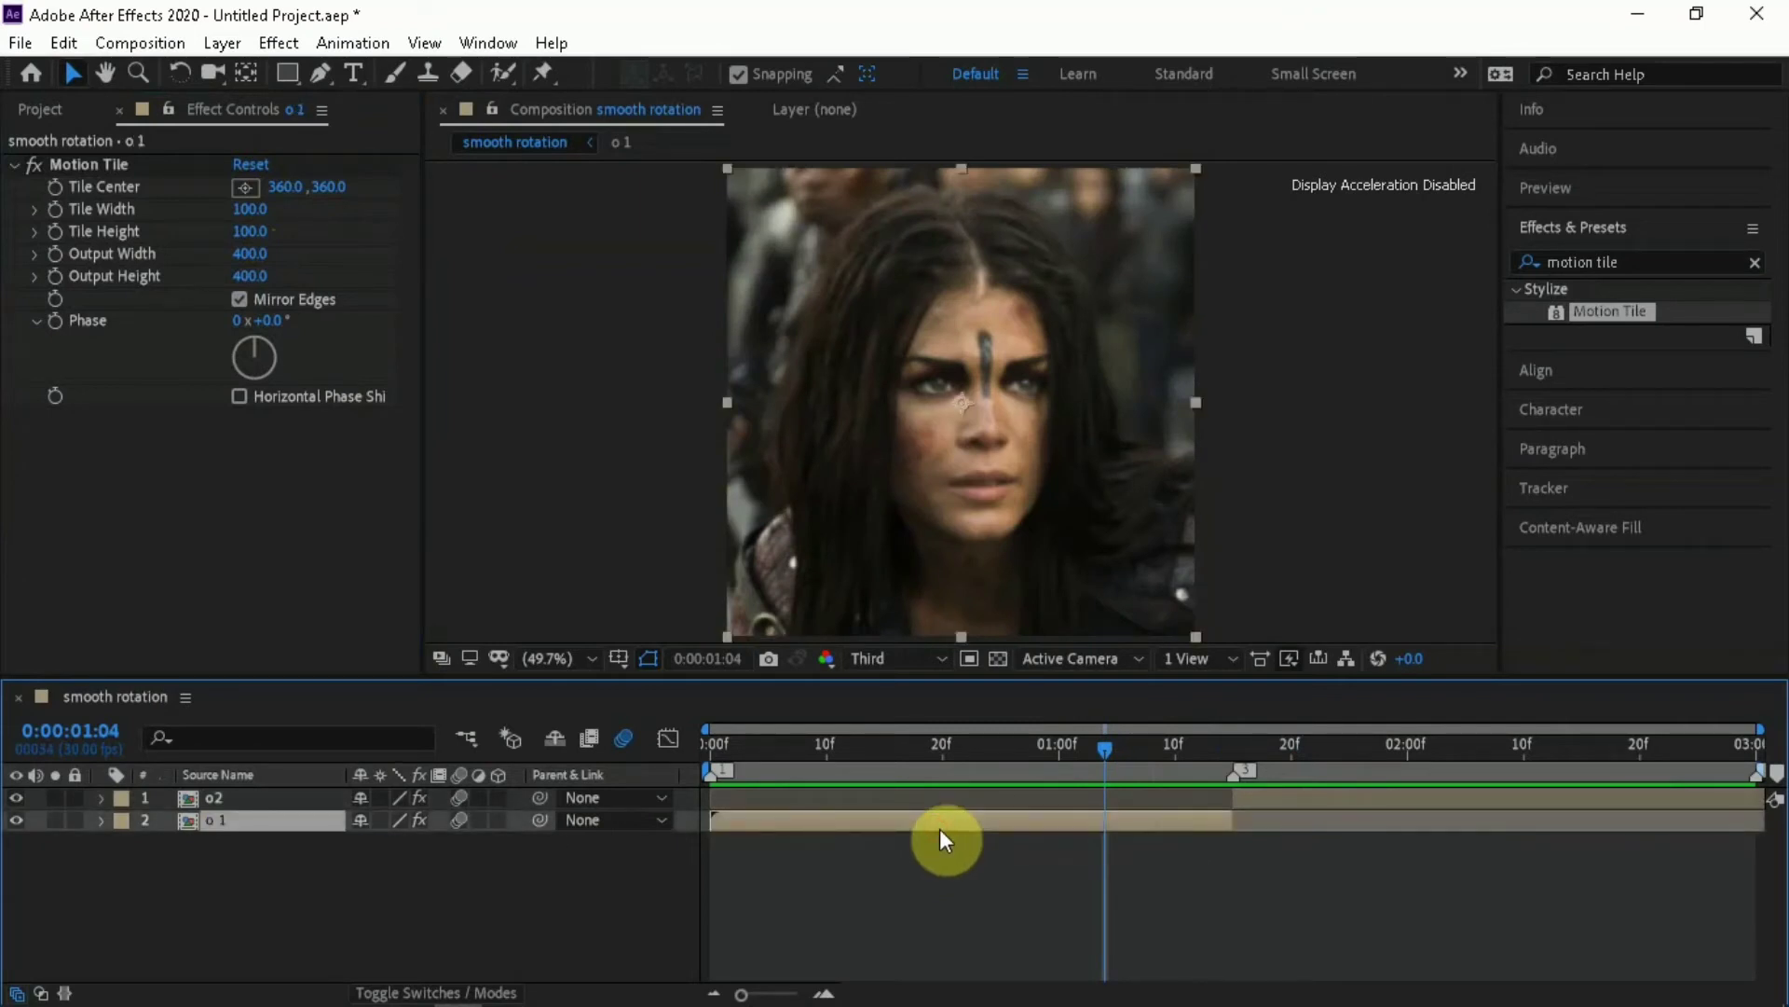
key("r")
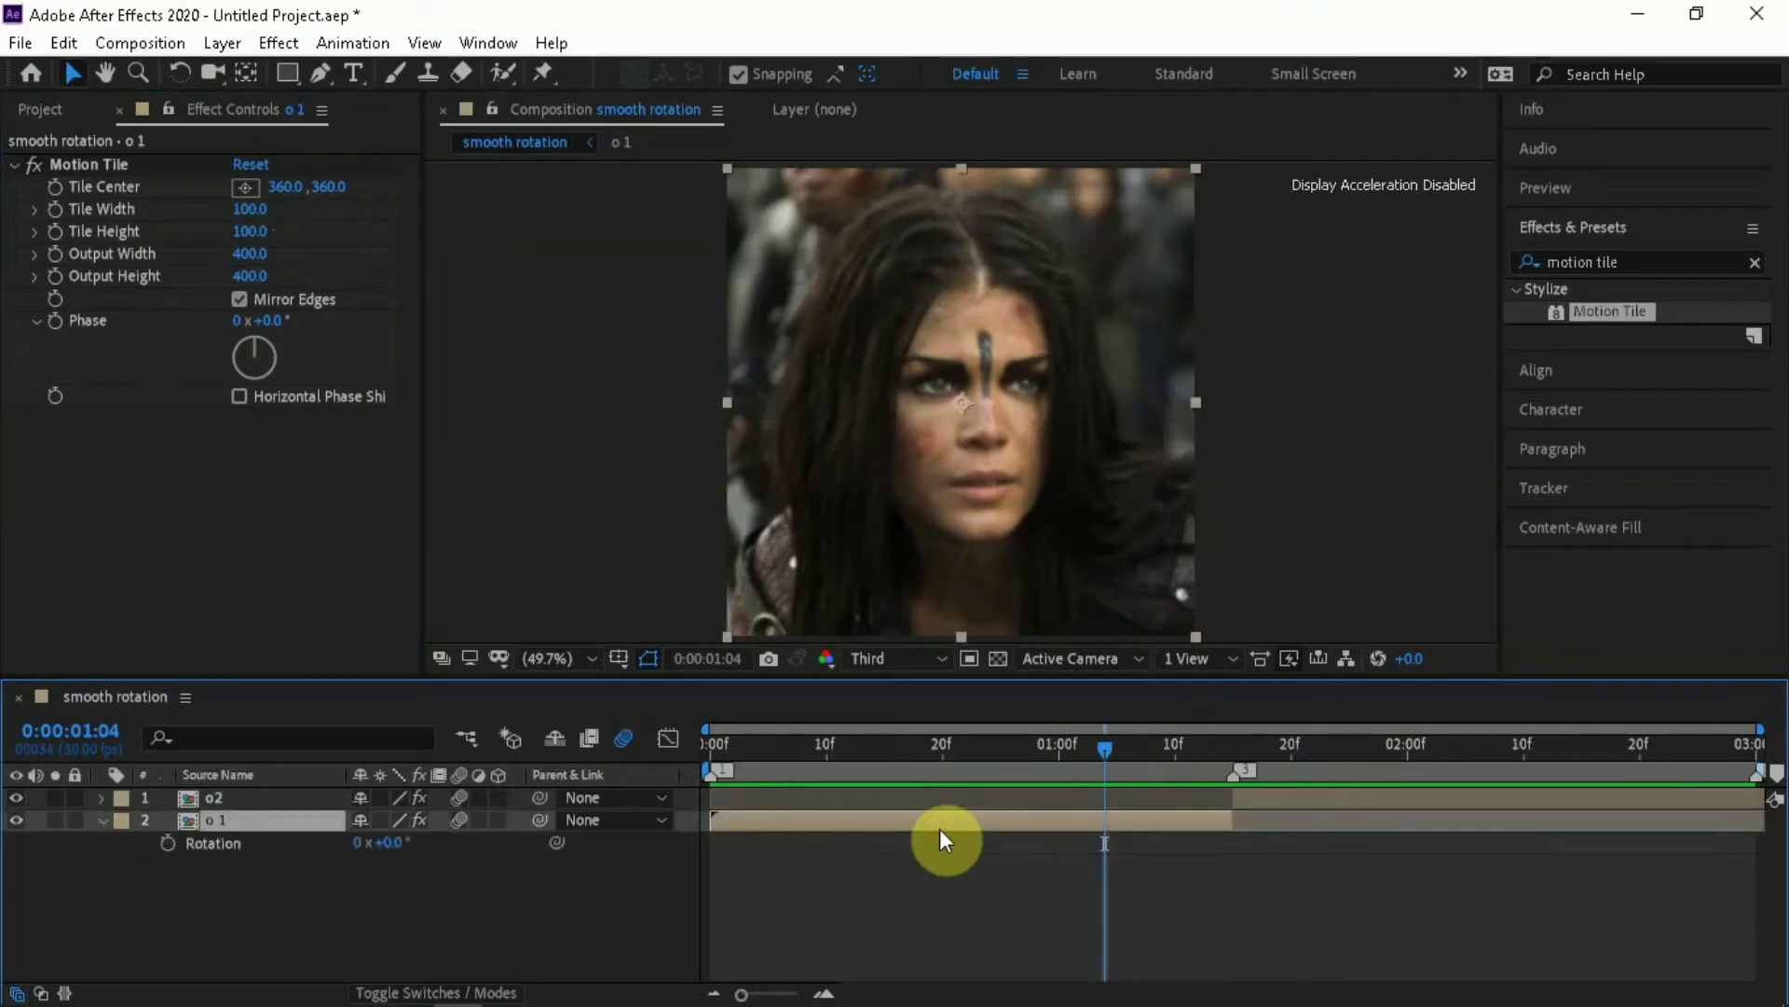
left_click(720, 750)
left_click_drag(714, 757, 684, 747)
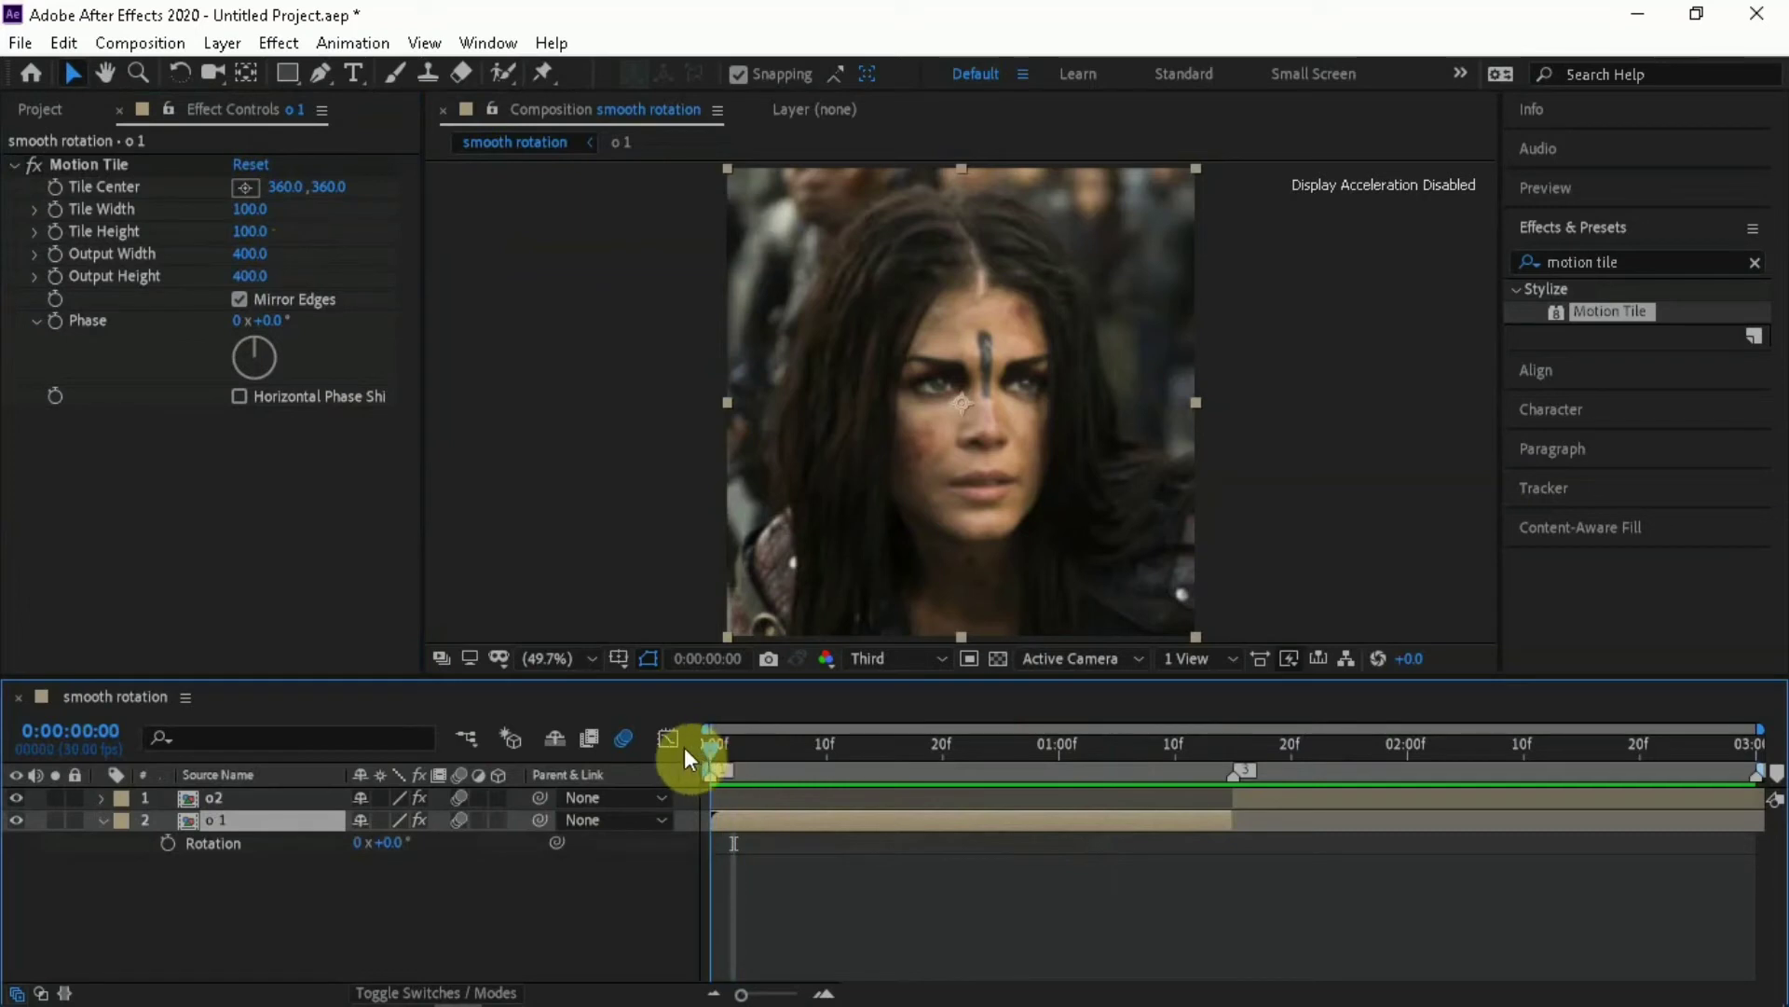
left_click(169, 843)
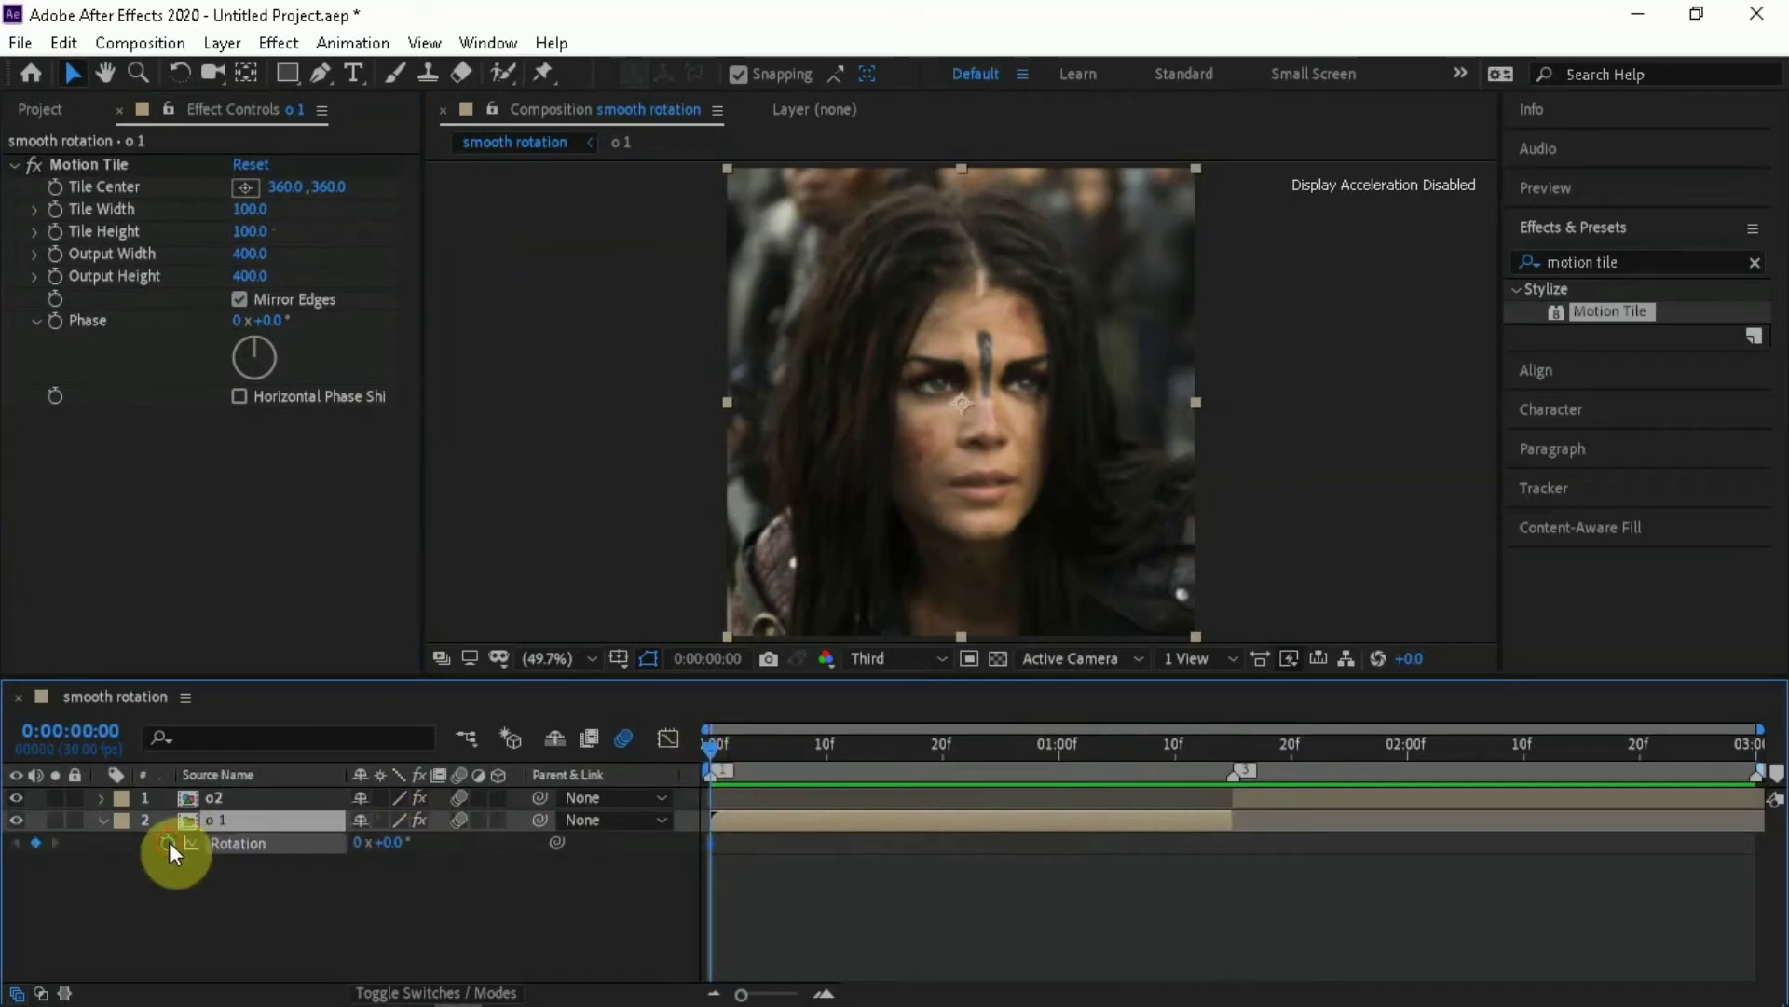
Add a second Rotation keyframe on the o 1 layer at its end, 0:00:01:15, with a value of 30°
key("o")
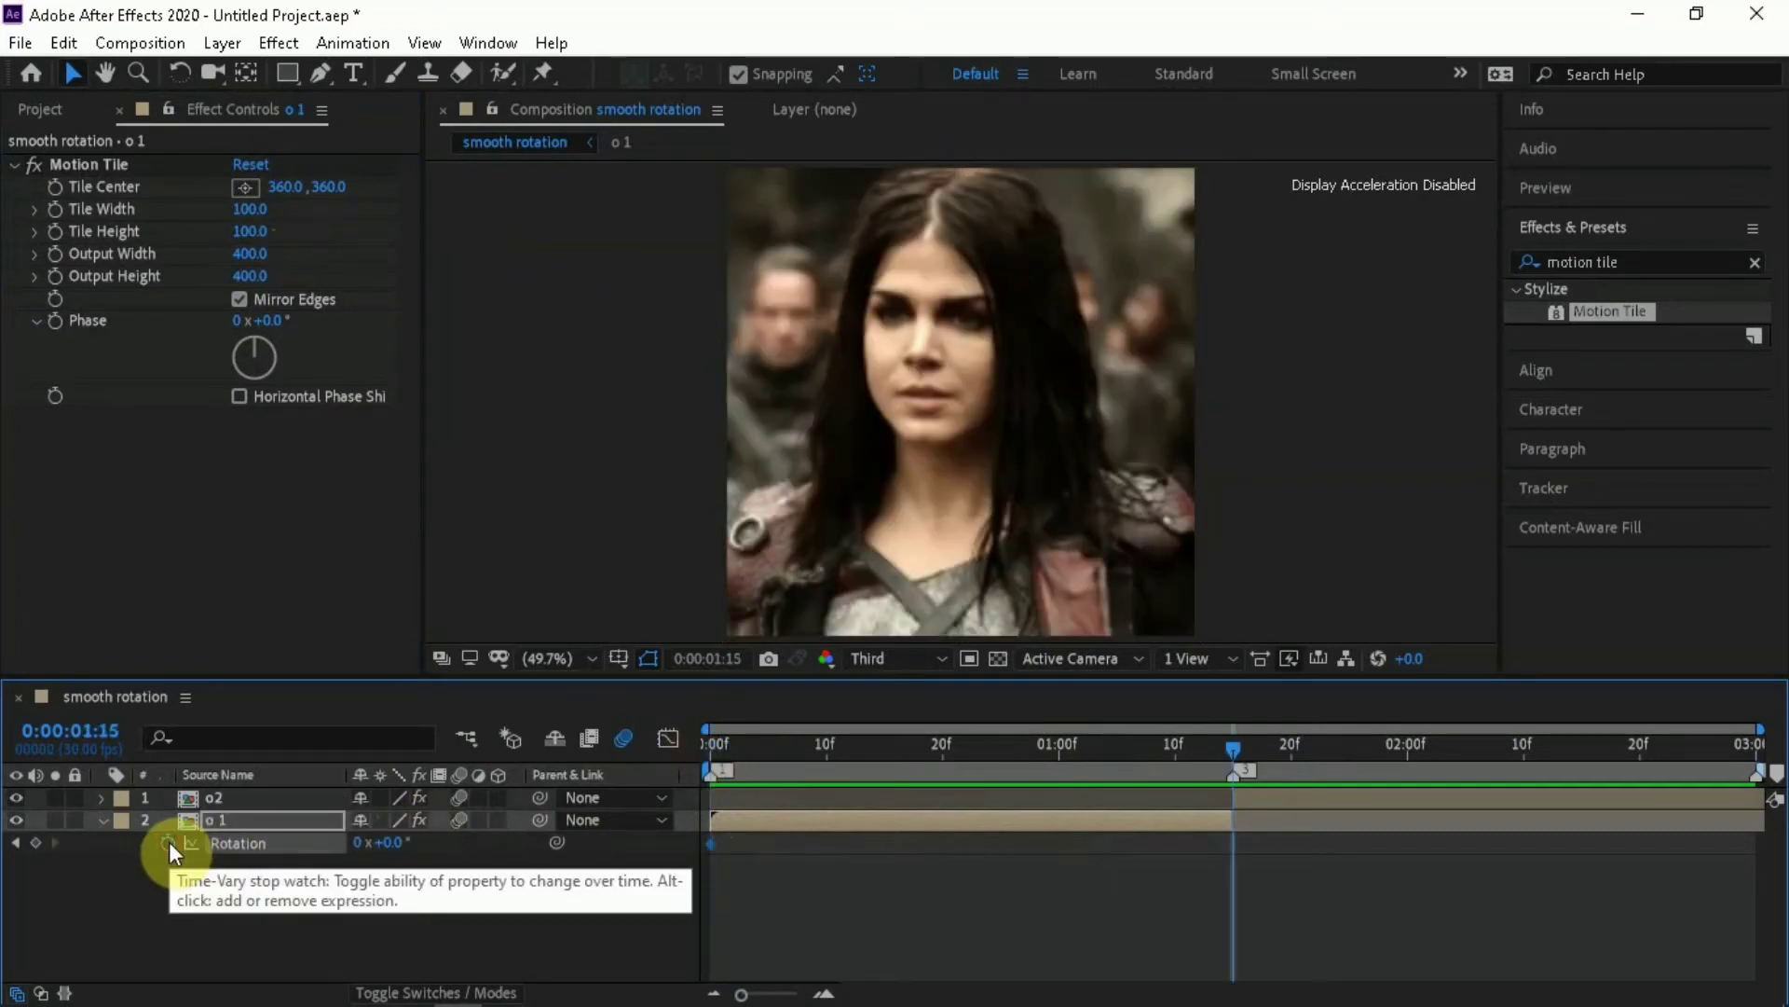
left_click(37, 842)
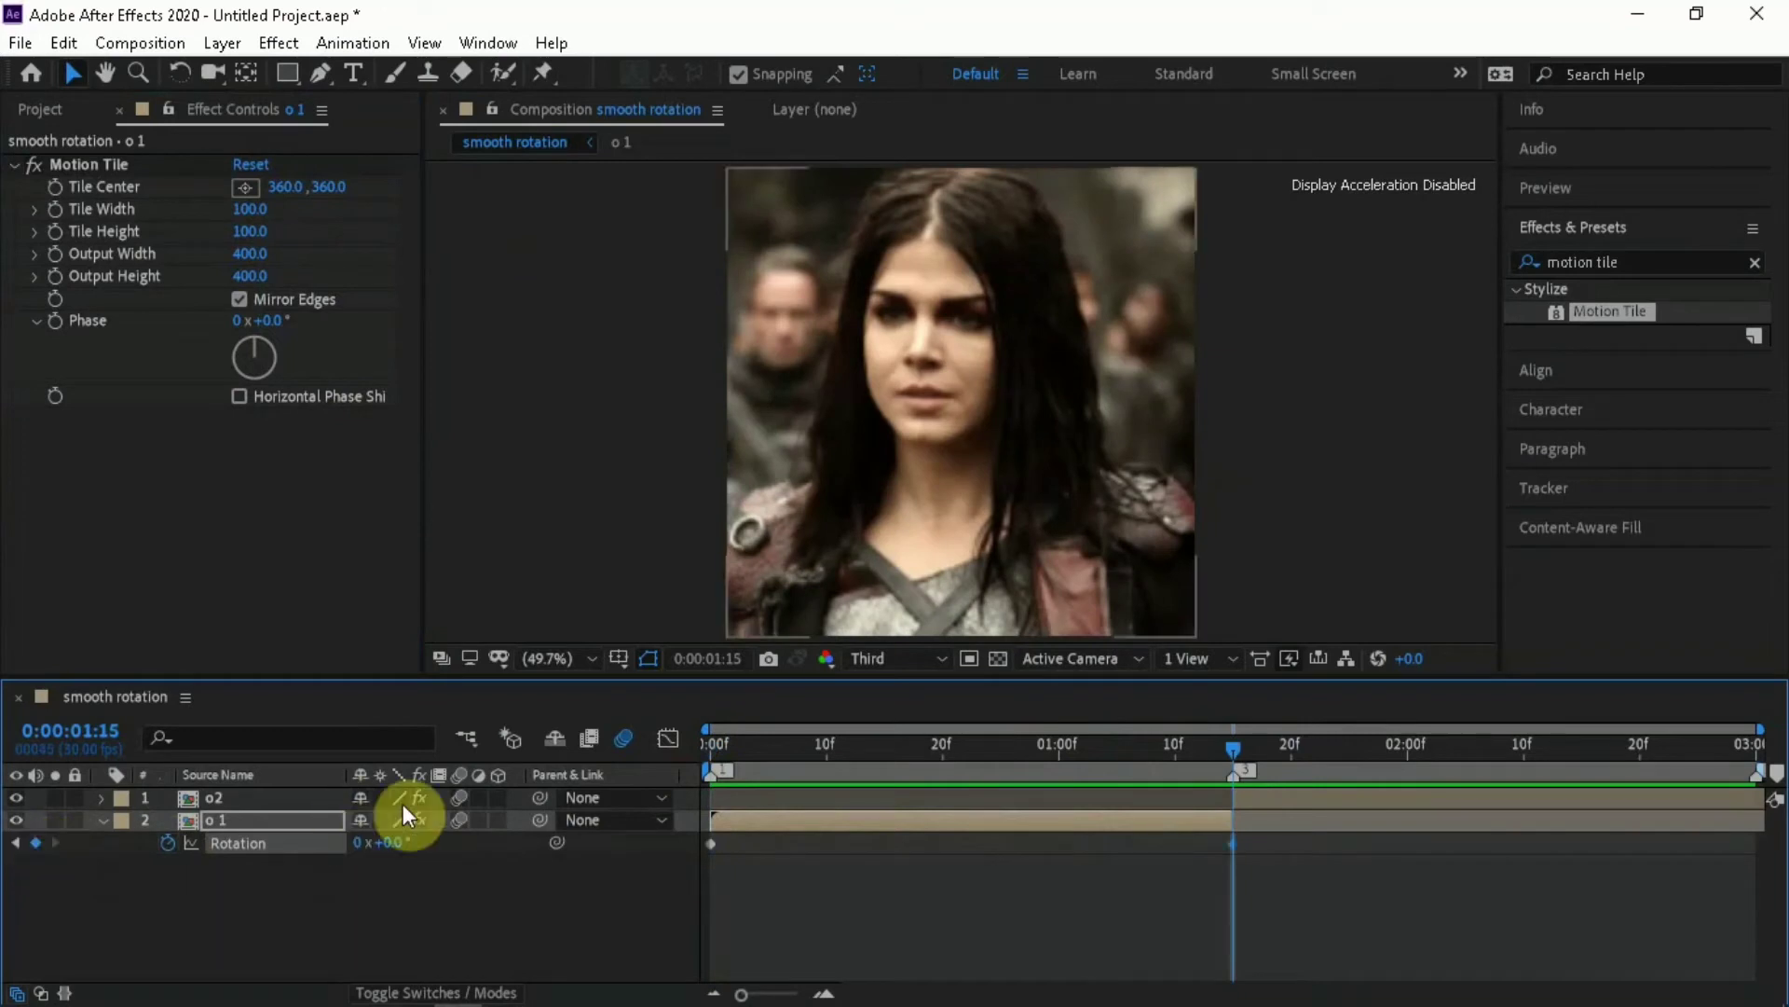
left_click(393, 839)
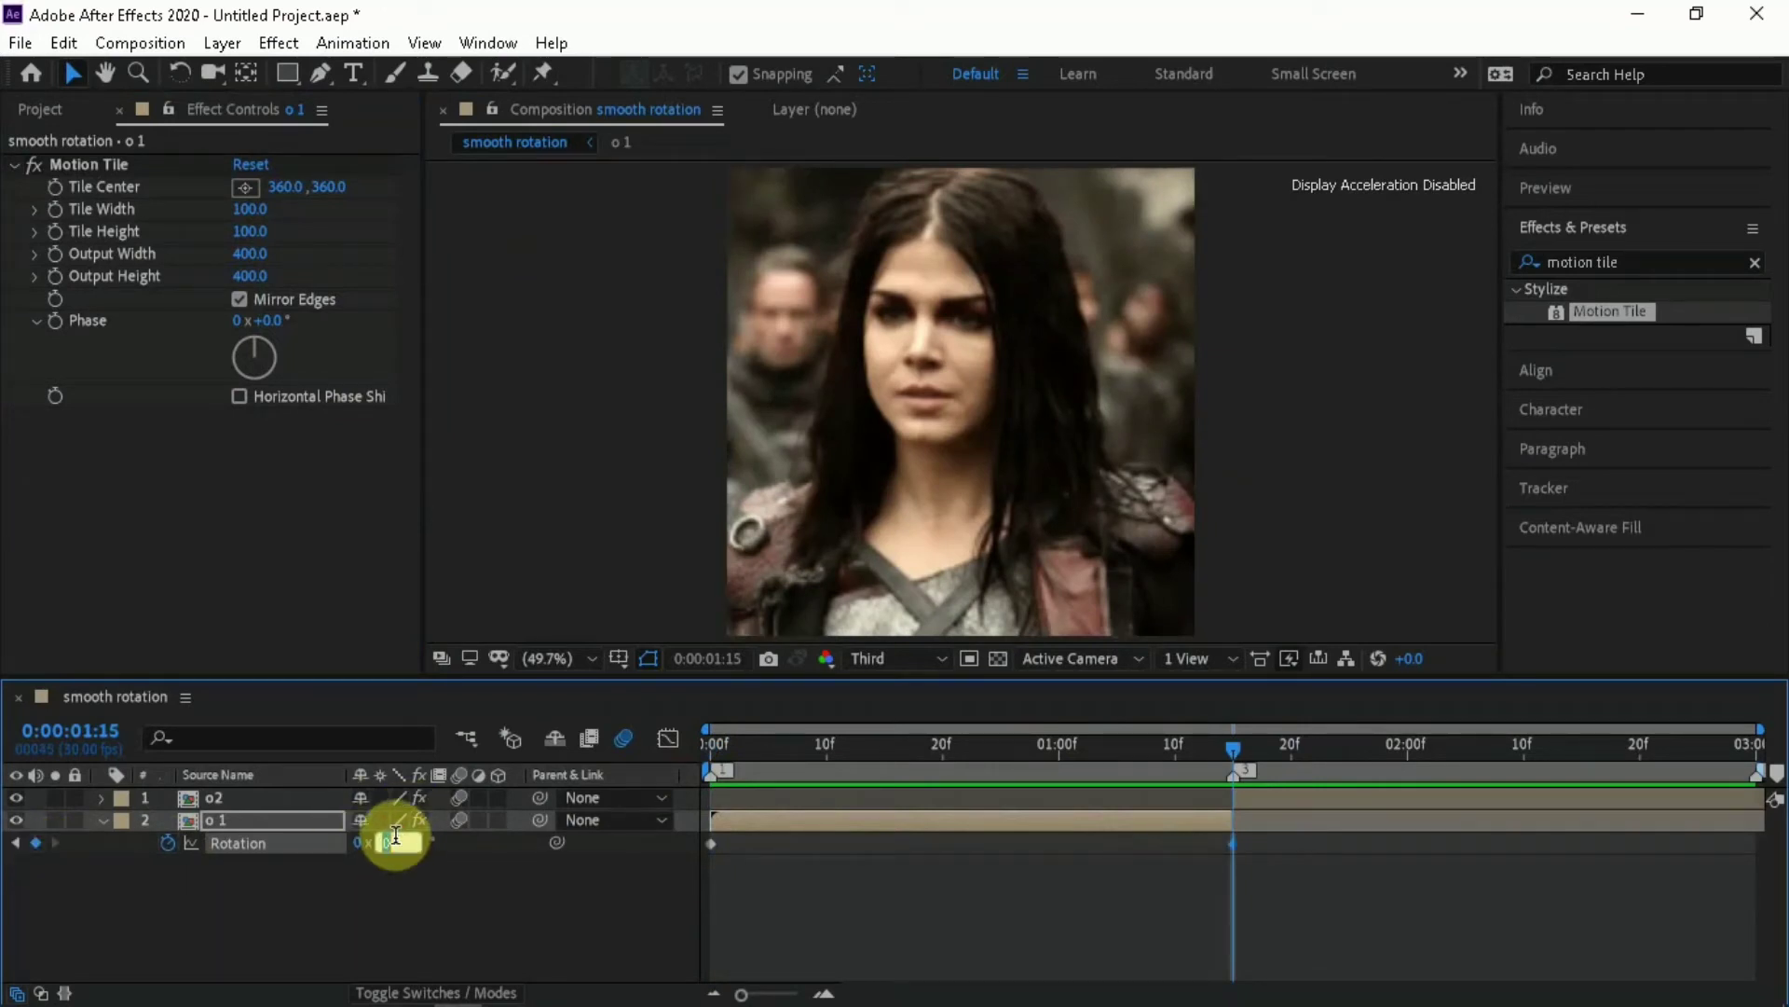
type("30")
key("Return")
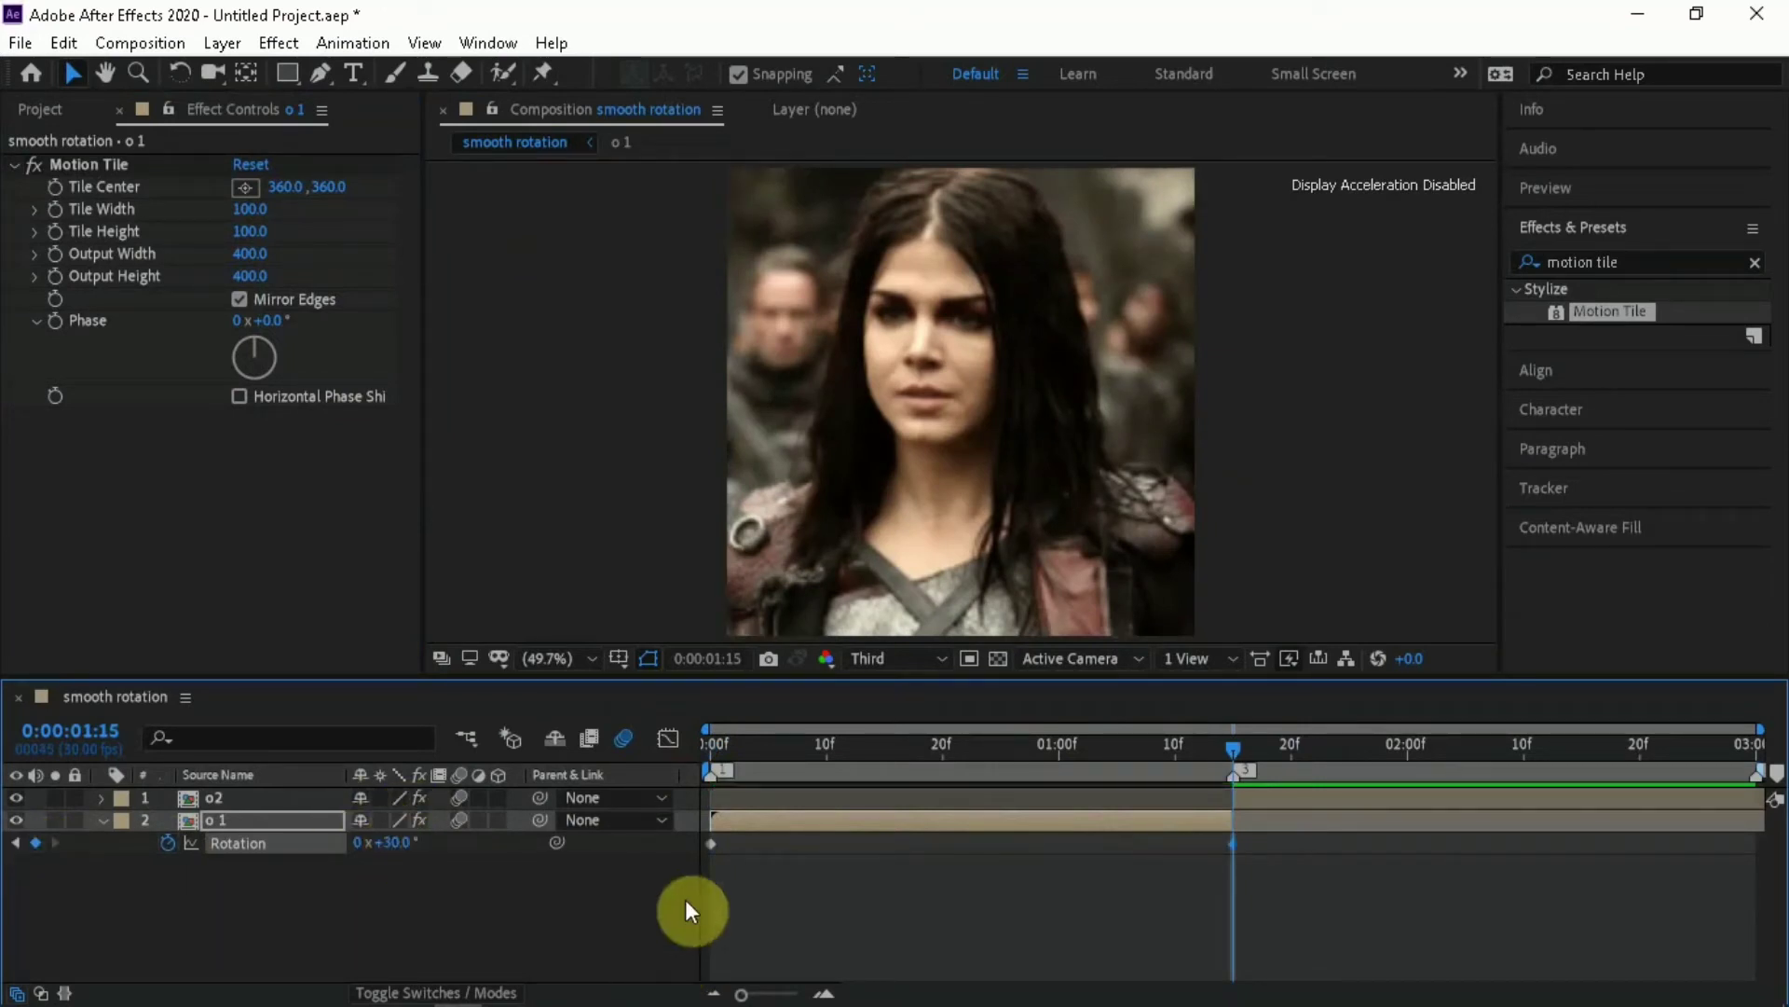
Apply Easy Ease to both Rotation keyframes of the o 1 layer and scrub through the rotation to preview it
left_click_drag(688, 848, 1238, 853)
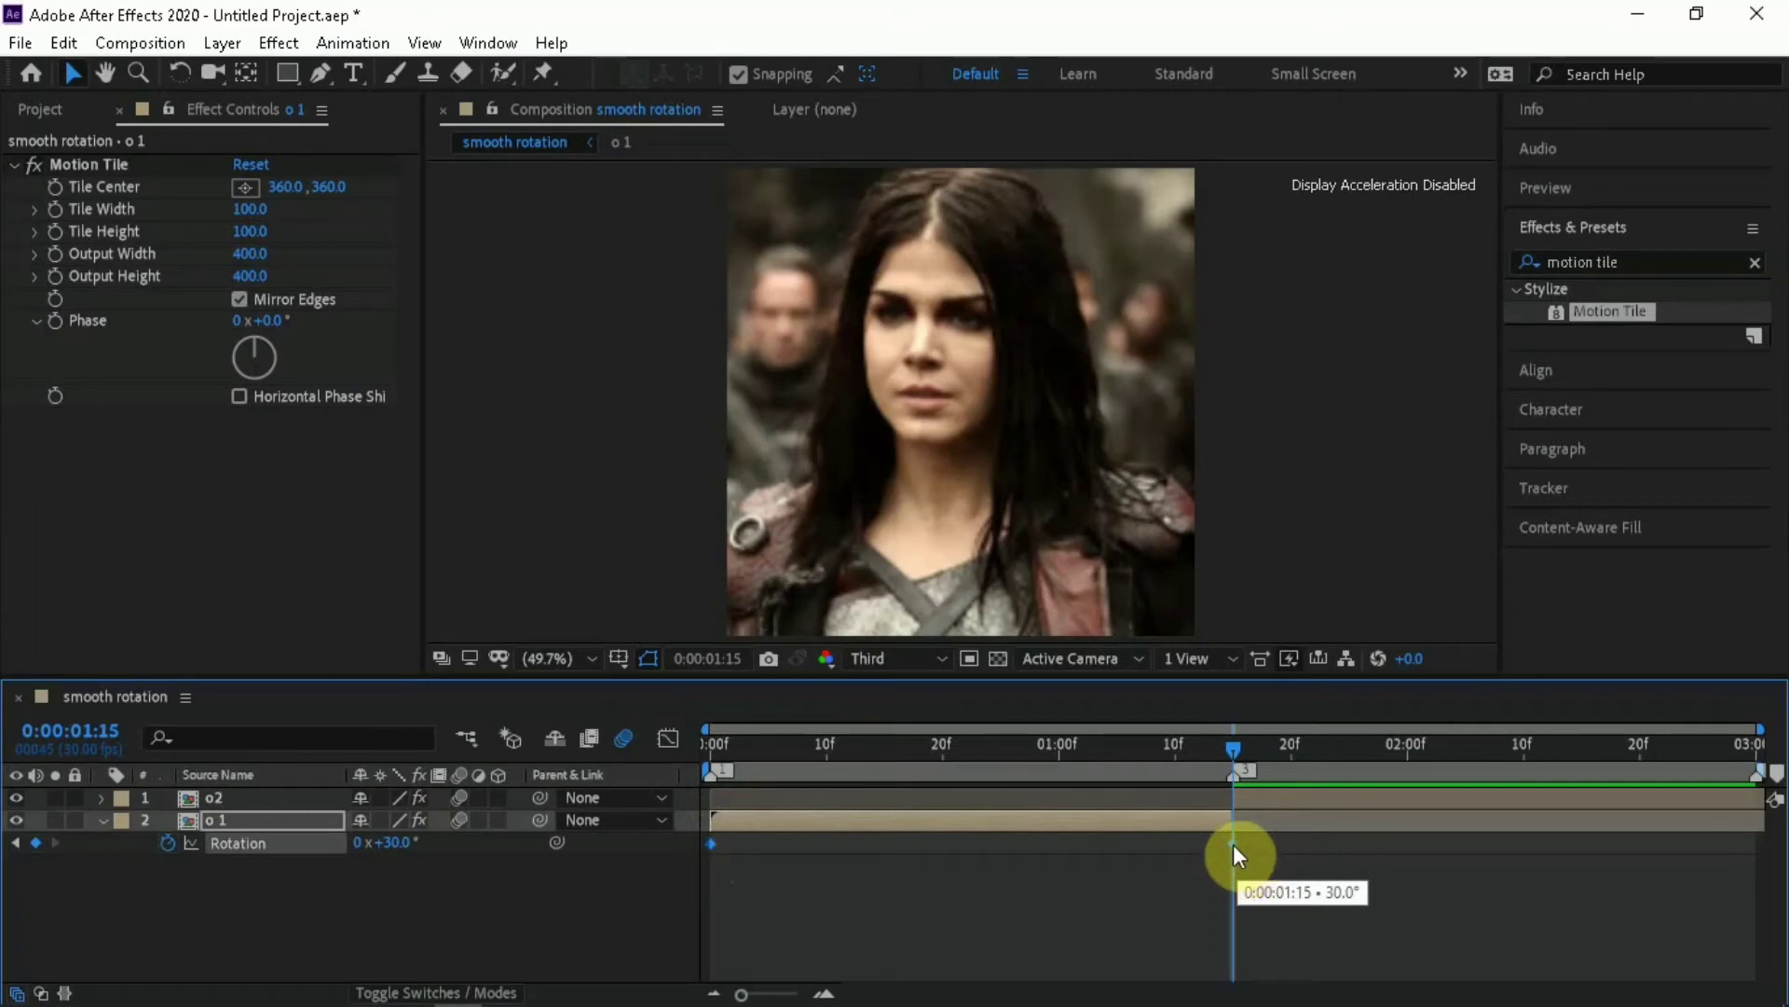
right_click(1233, 845)
mouse_move(1317, 826)
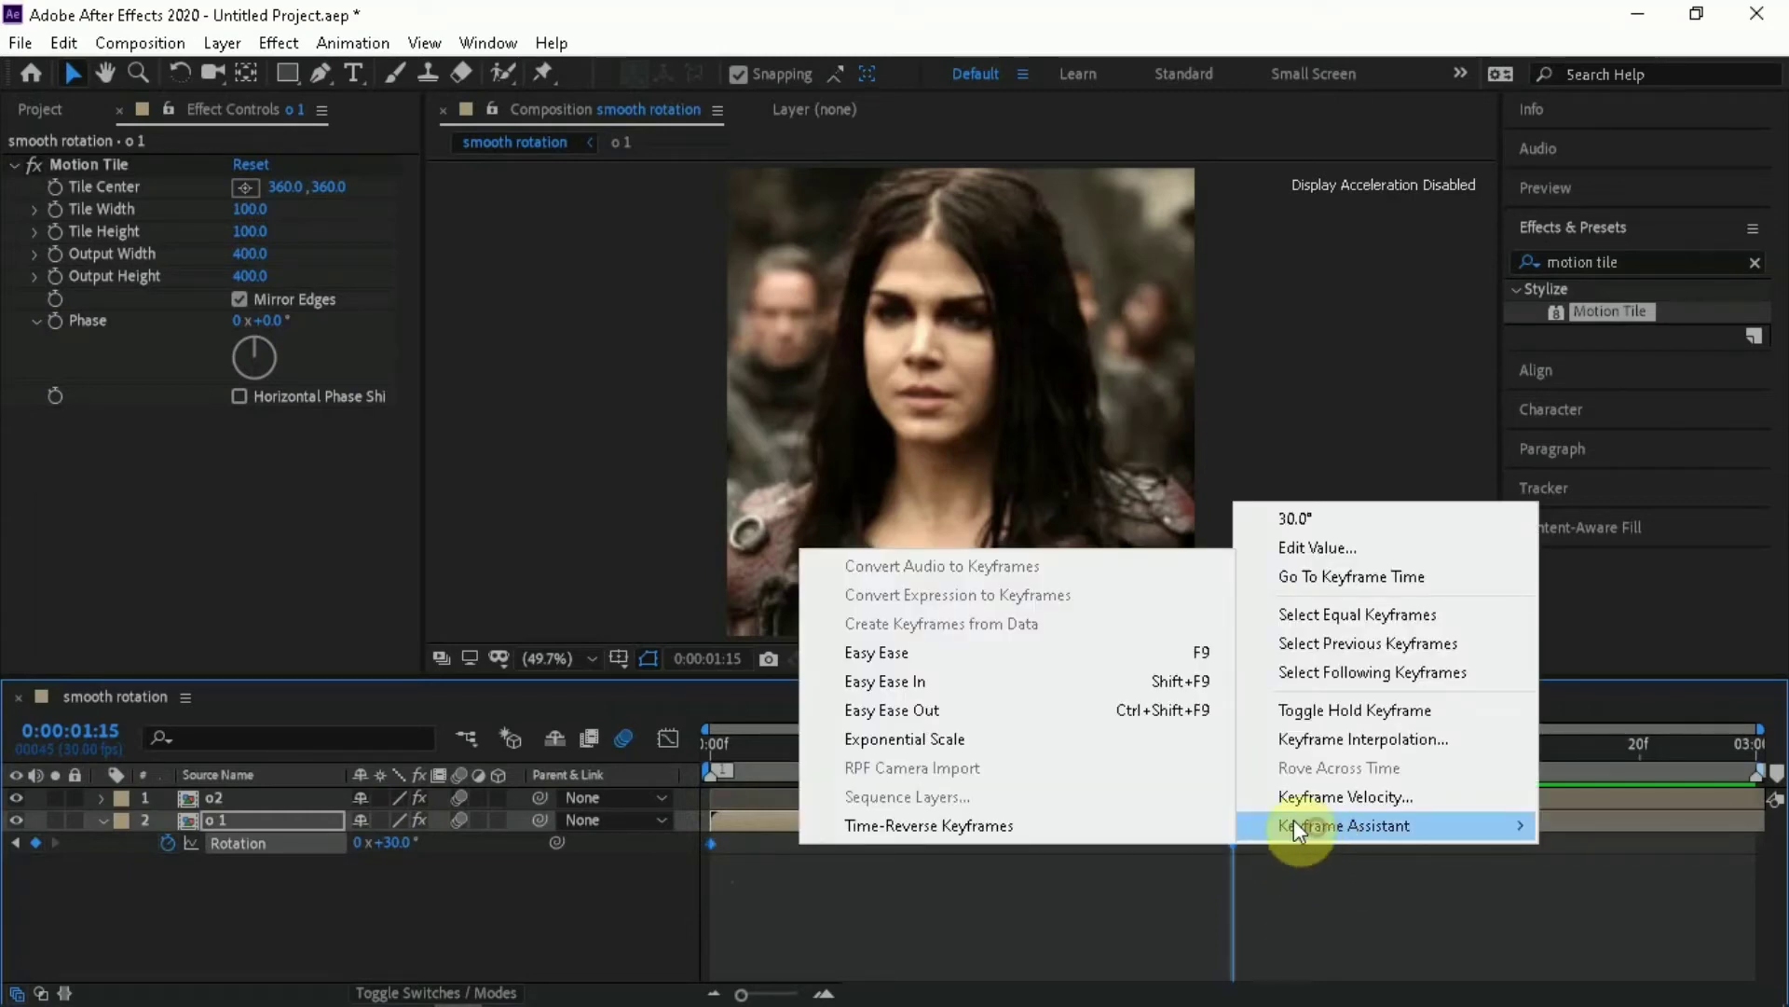
left_click(1110, 650)
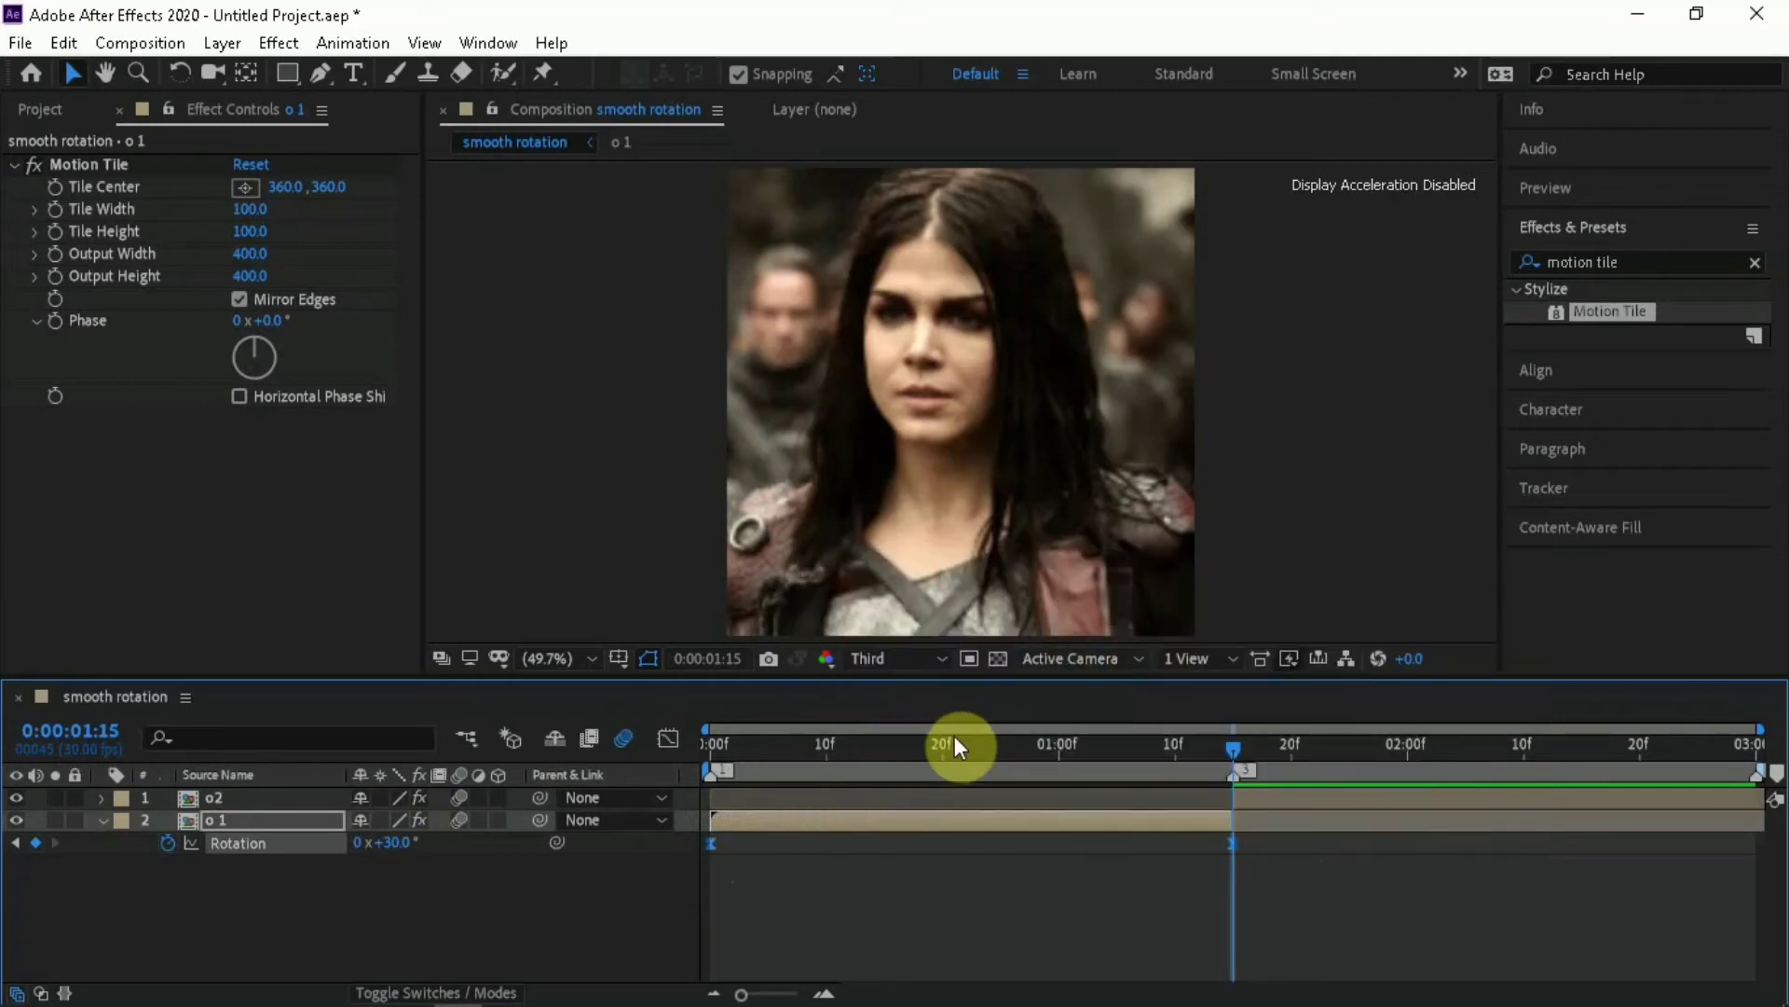
left_click_drag(954, 747, 887, 745)
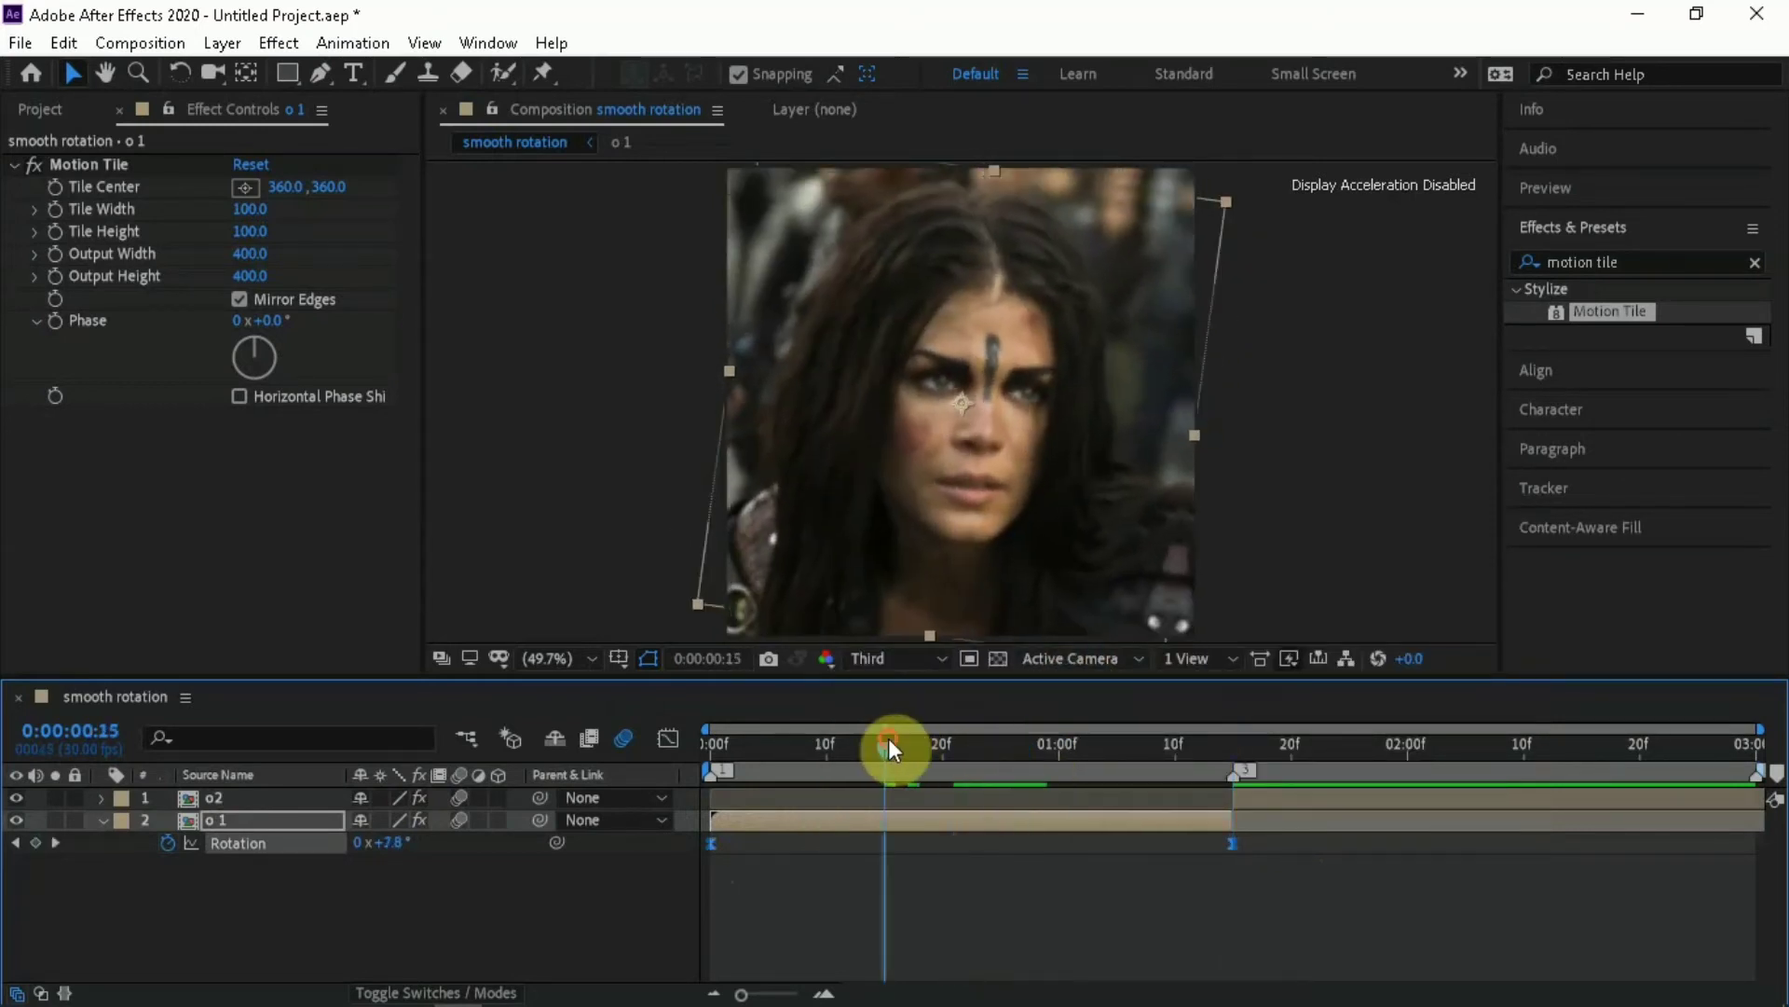
Reshape the o 1 layer's Rotation value curve in the Graph Editor so it stays flat and rises steeply into the 0:00:01:15 keyframe
left_click(668, 739)
double_click(905, 889)
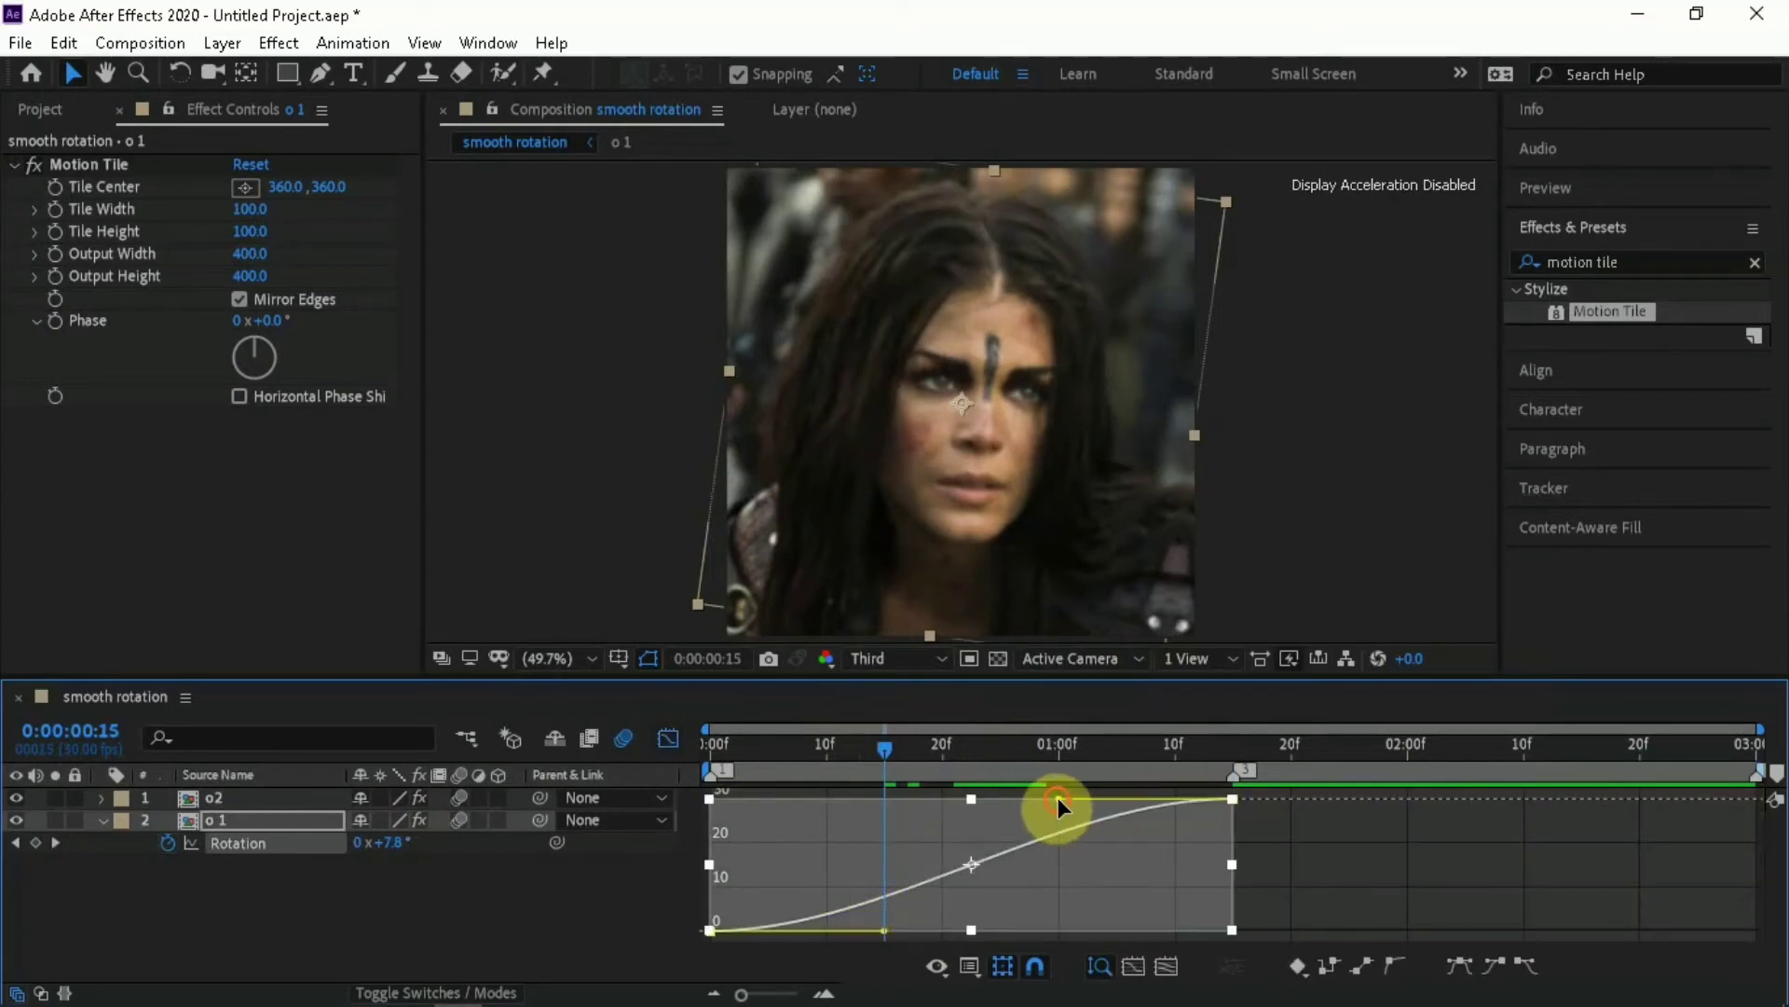
left_click_drag(1059, 800, 1278, 946)
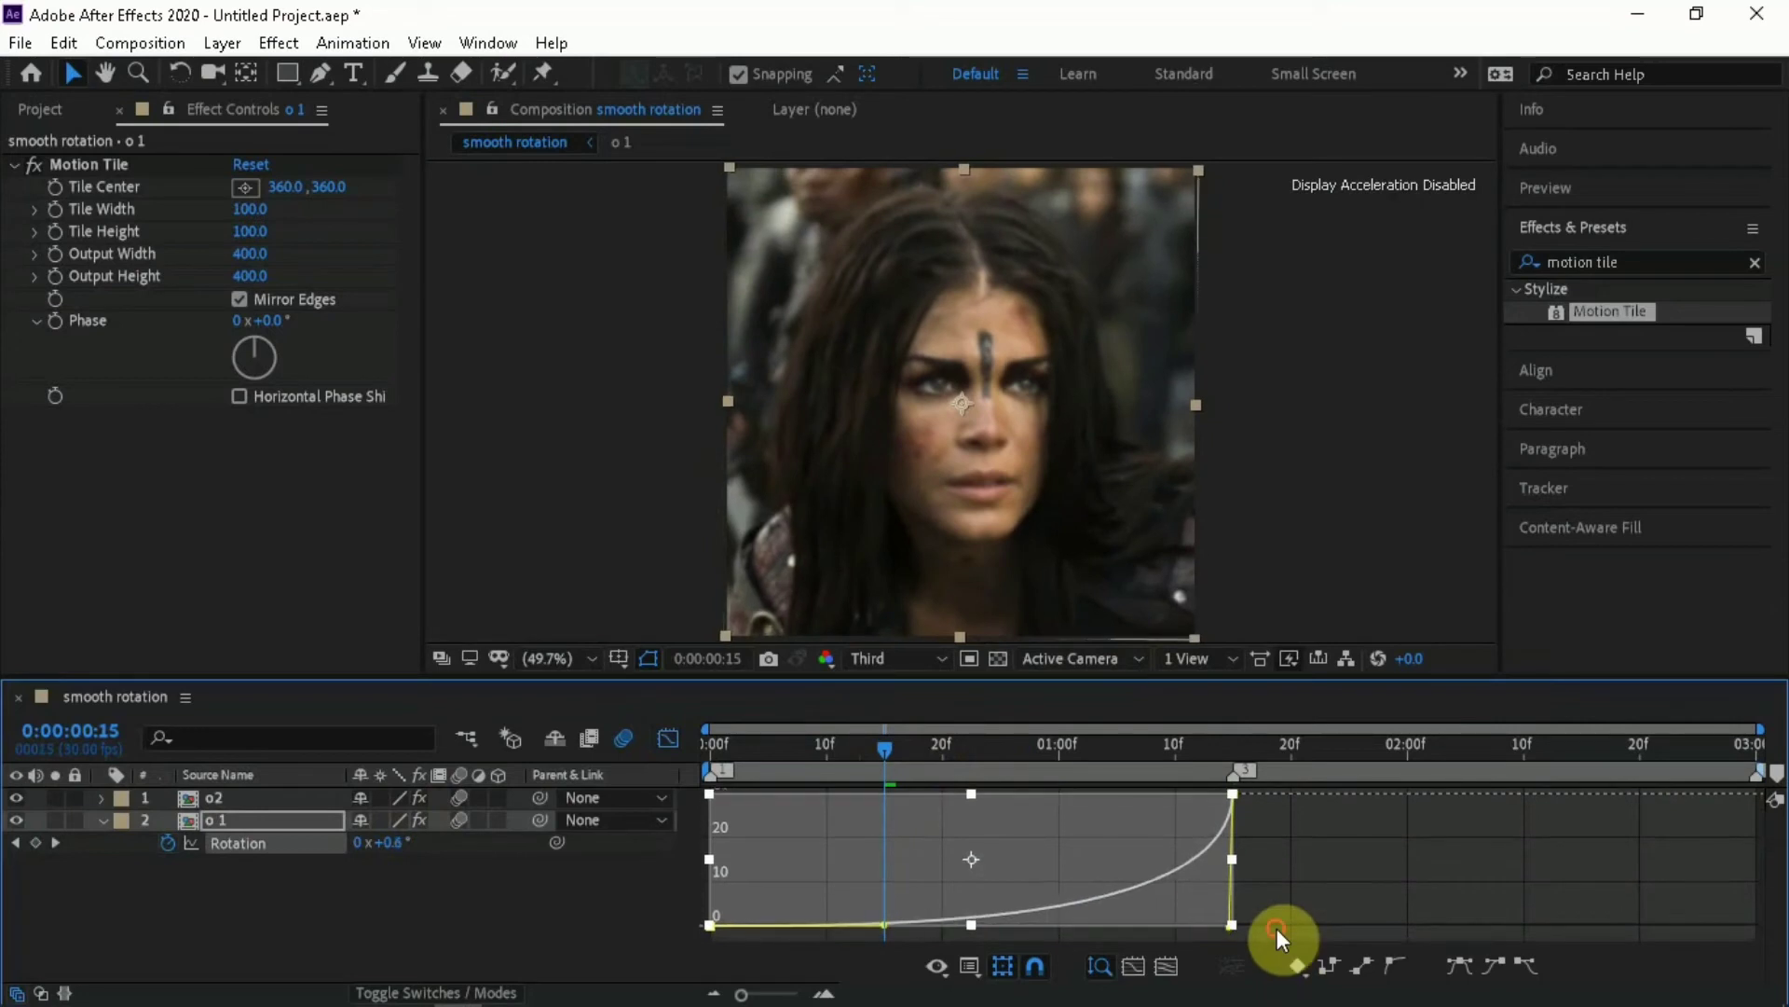
left_click(1277, 928)
key("ctrl+z")
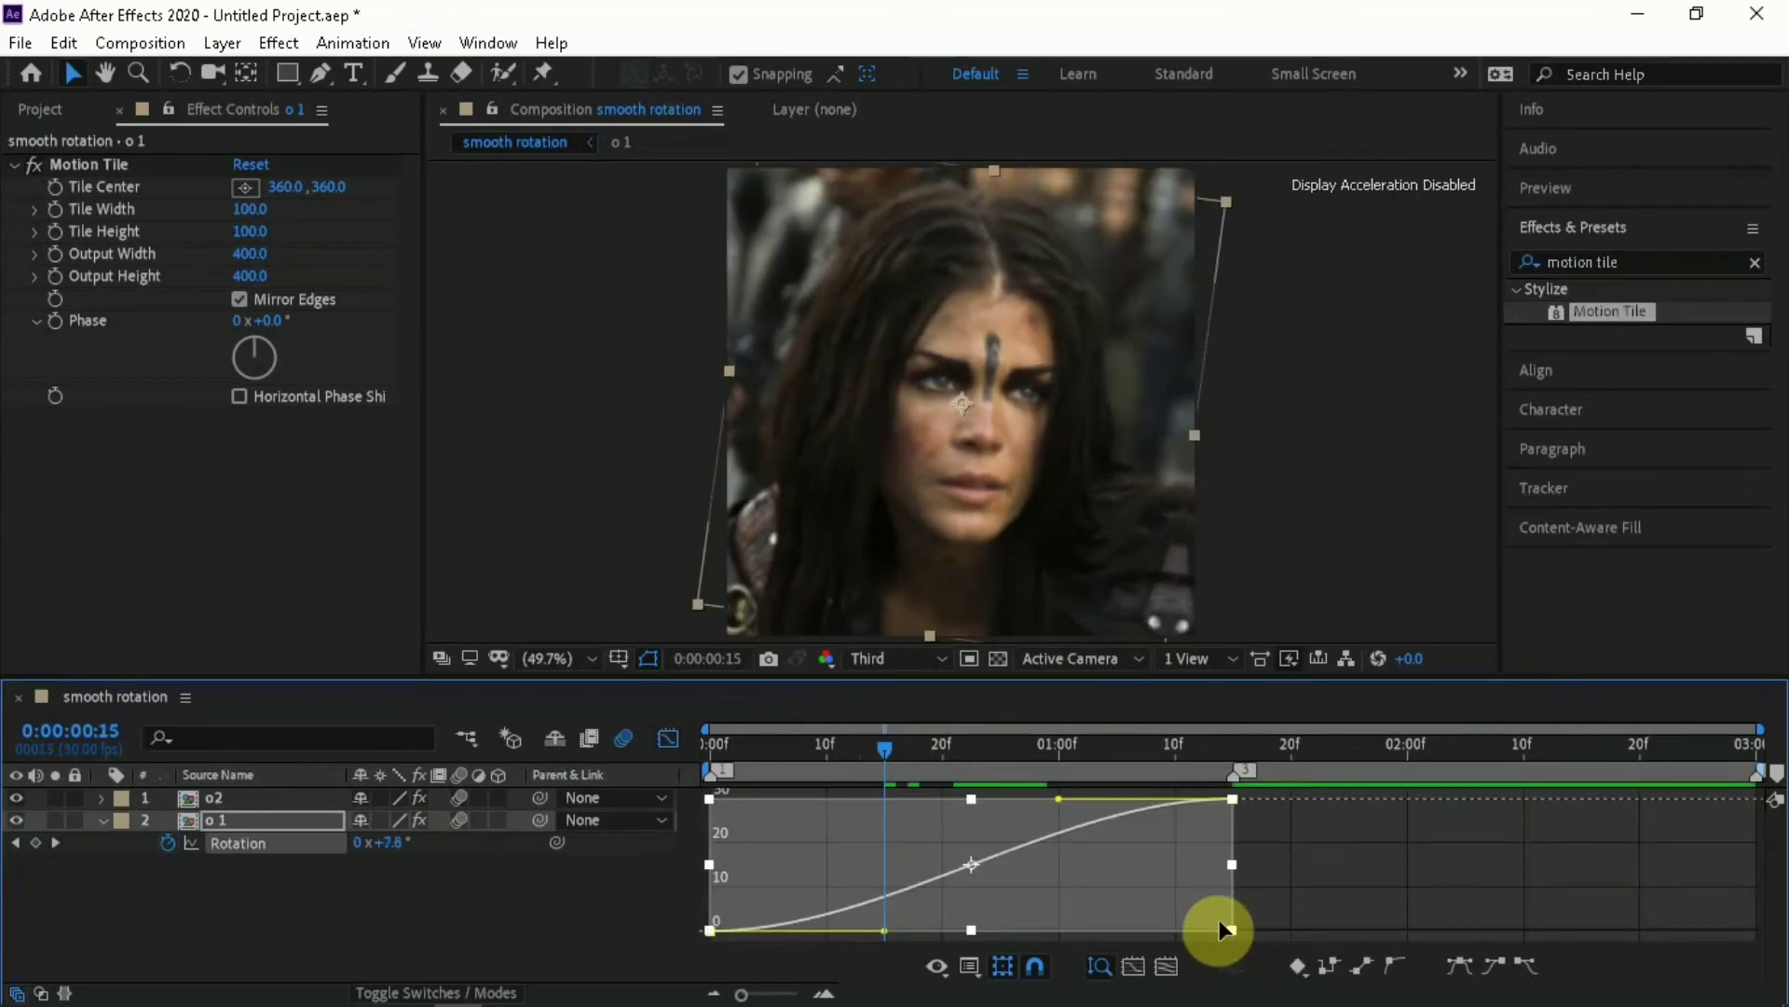
left_click_drag(1059, 800, 1256, 936)
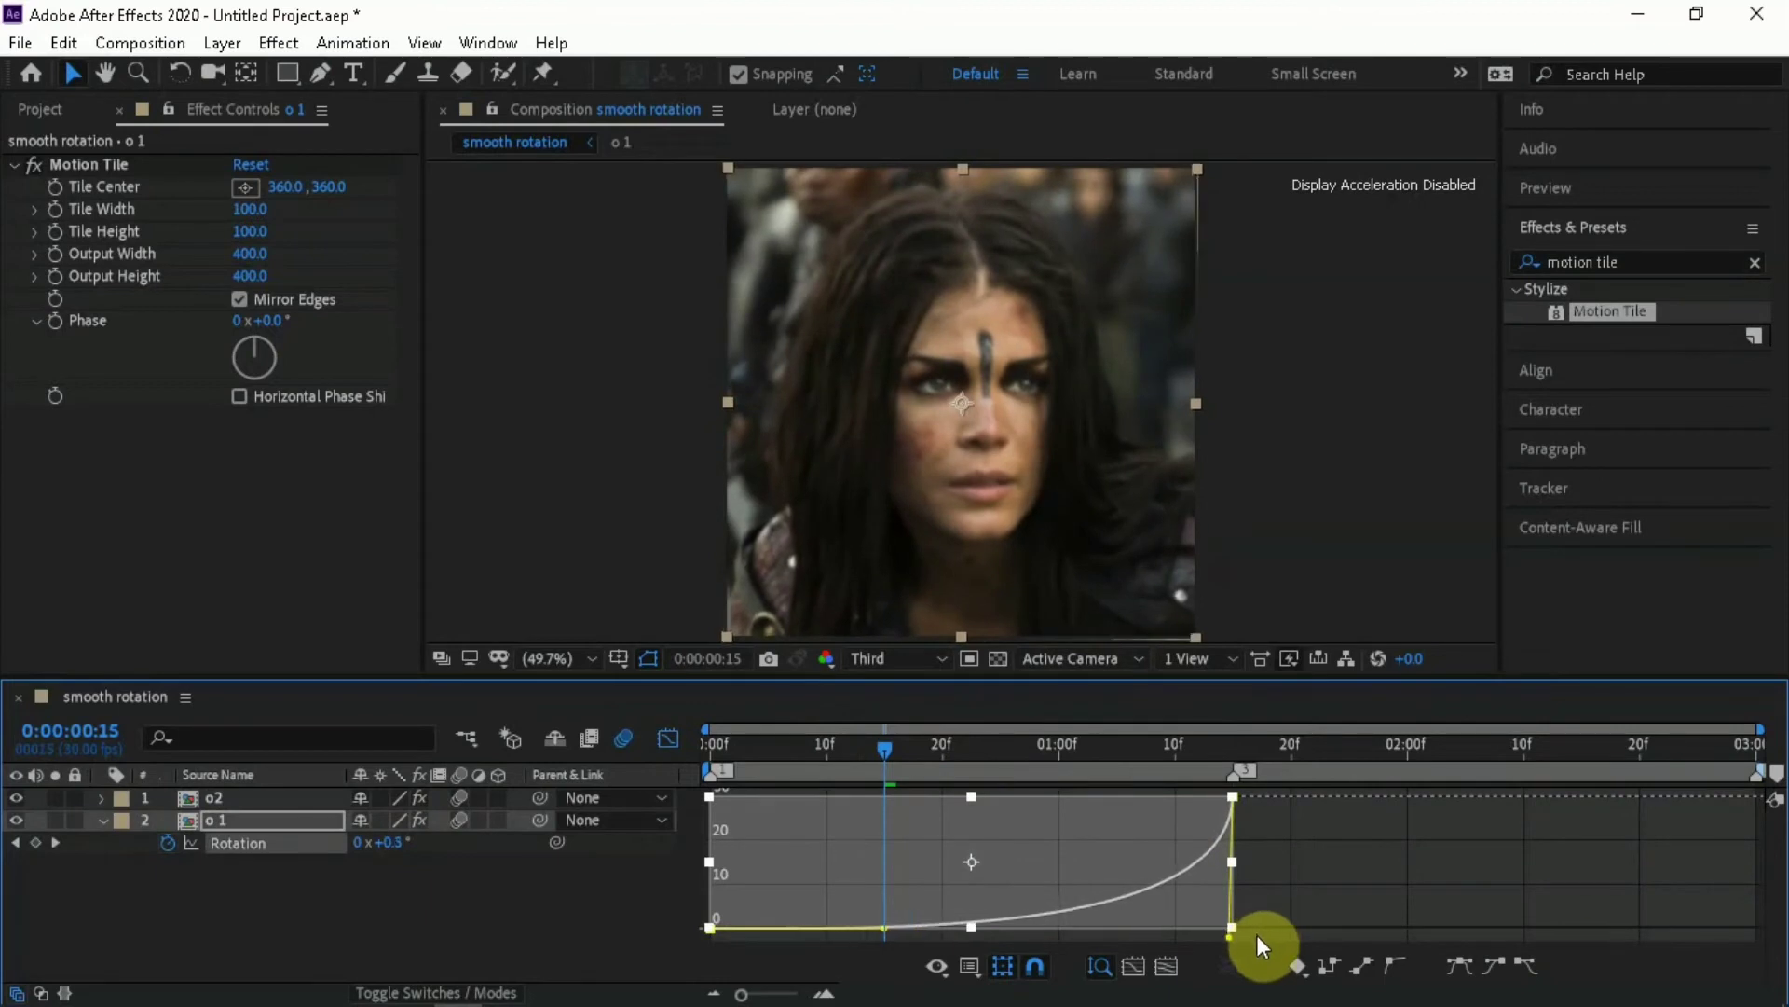
left_click_drag(886, 921, 1272, 921)
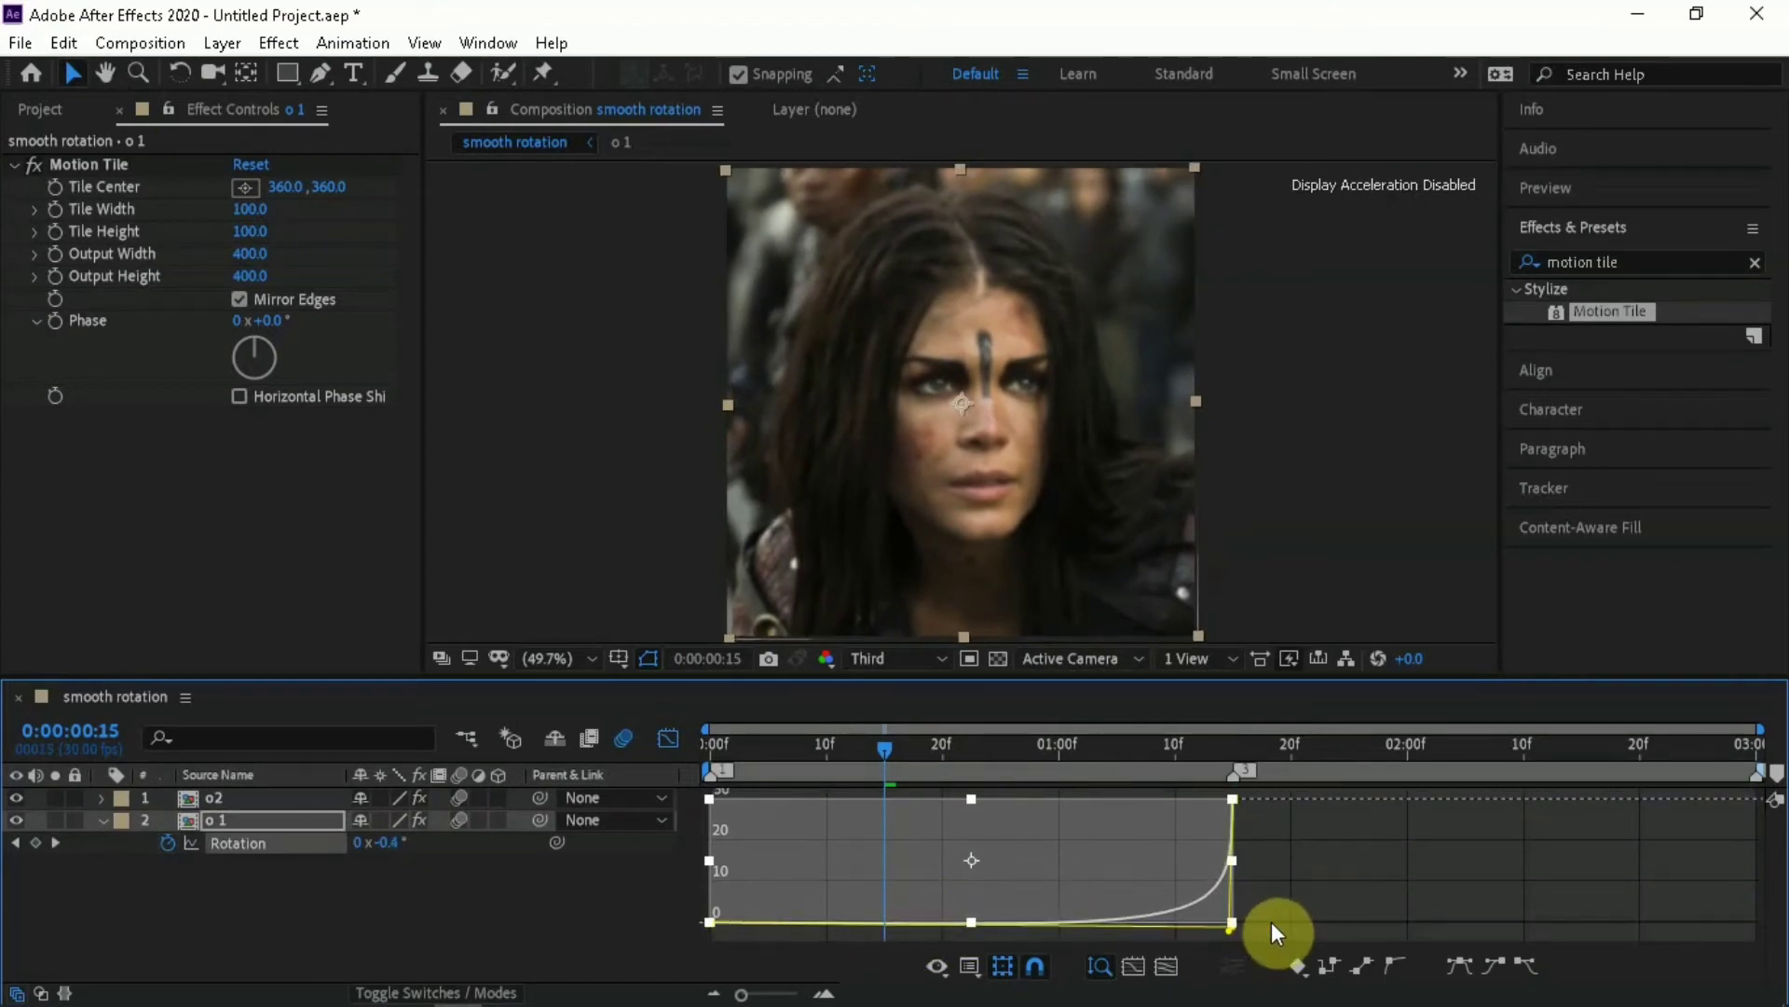
left_click(674, 729)
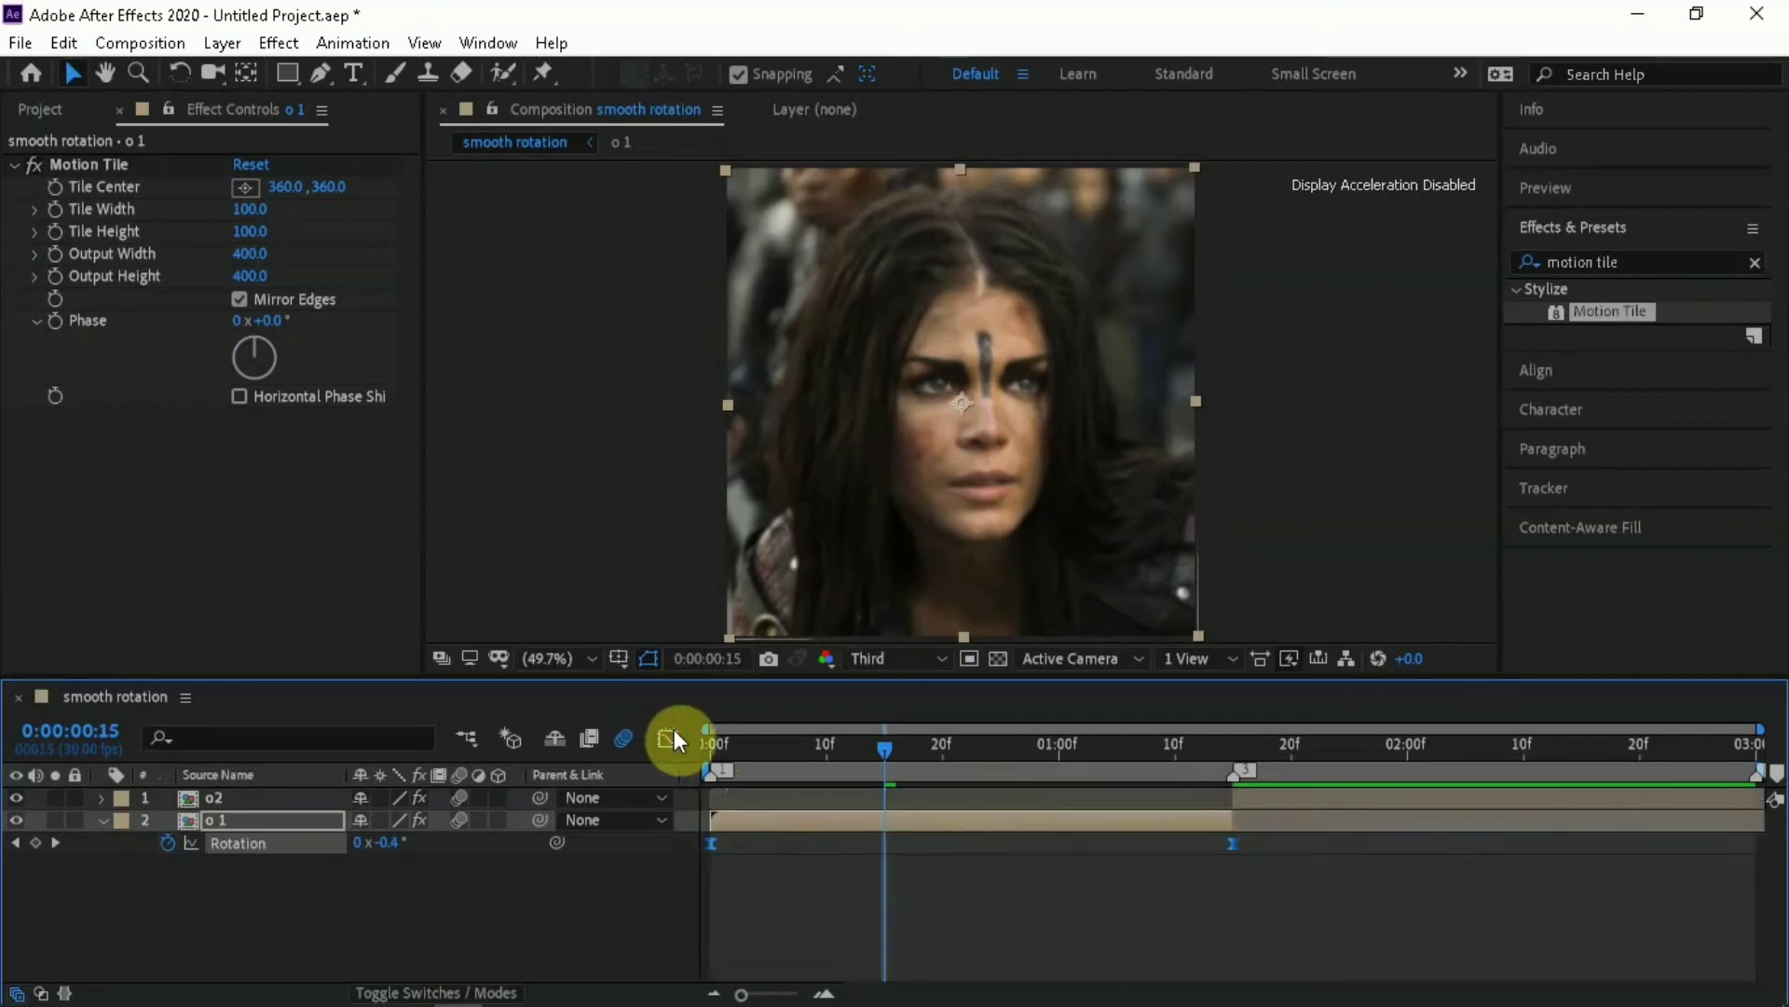
Play a preview from near the start of the composition to check the o 1 layer's accelerating rotation
left_click(747, 751)
key("space")
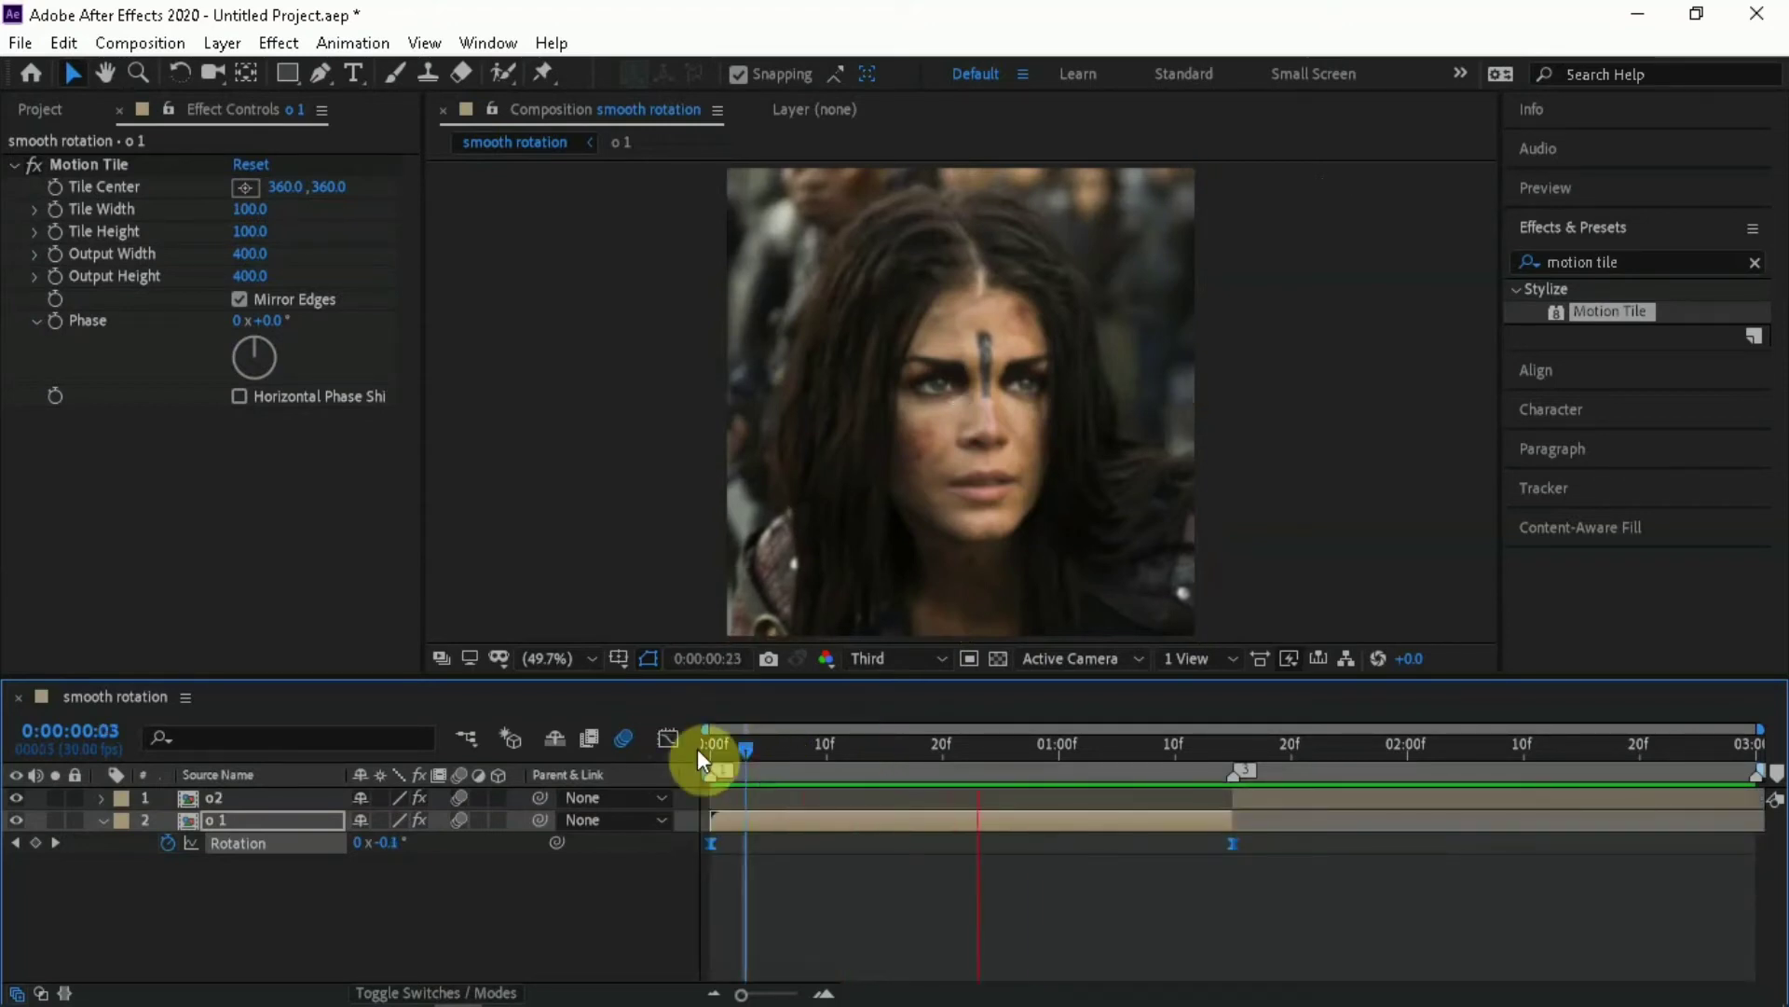
key("space")
Reveal the o2 layer's Rotation property and set a 0° keyframe for it at the composition's end, 0:00:03:00
left_click(1295, 798)
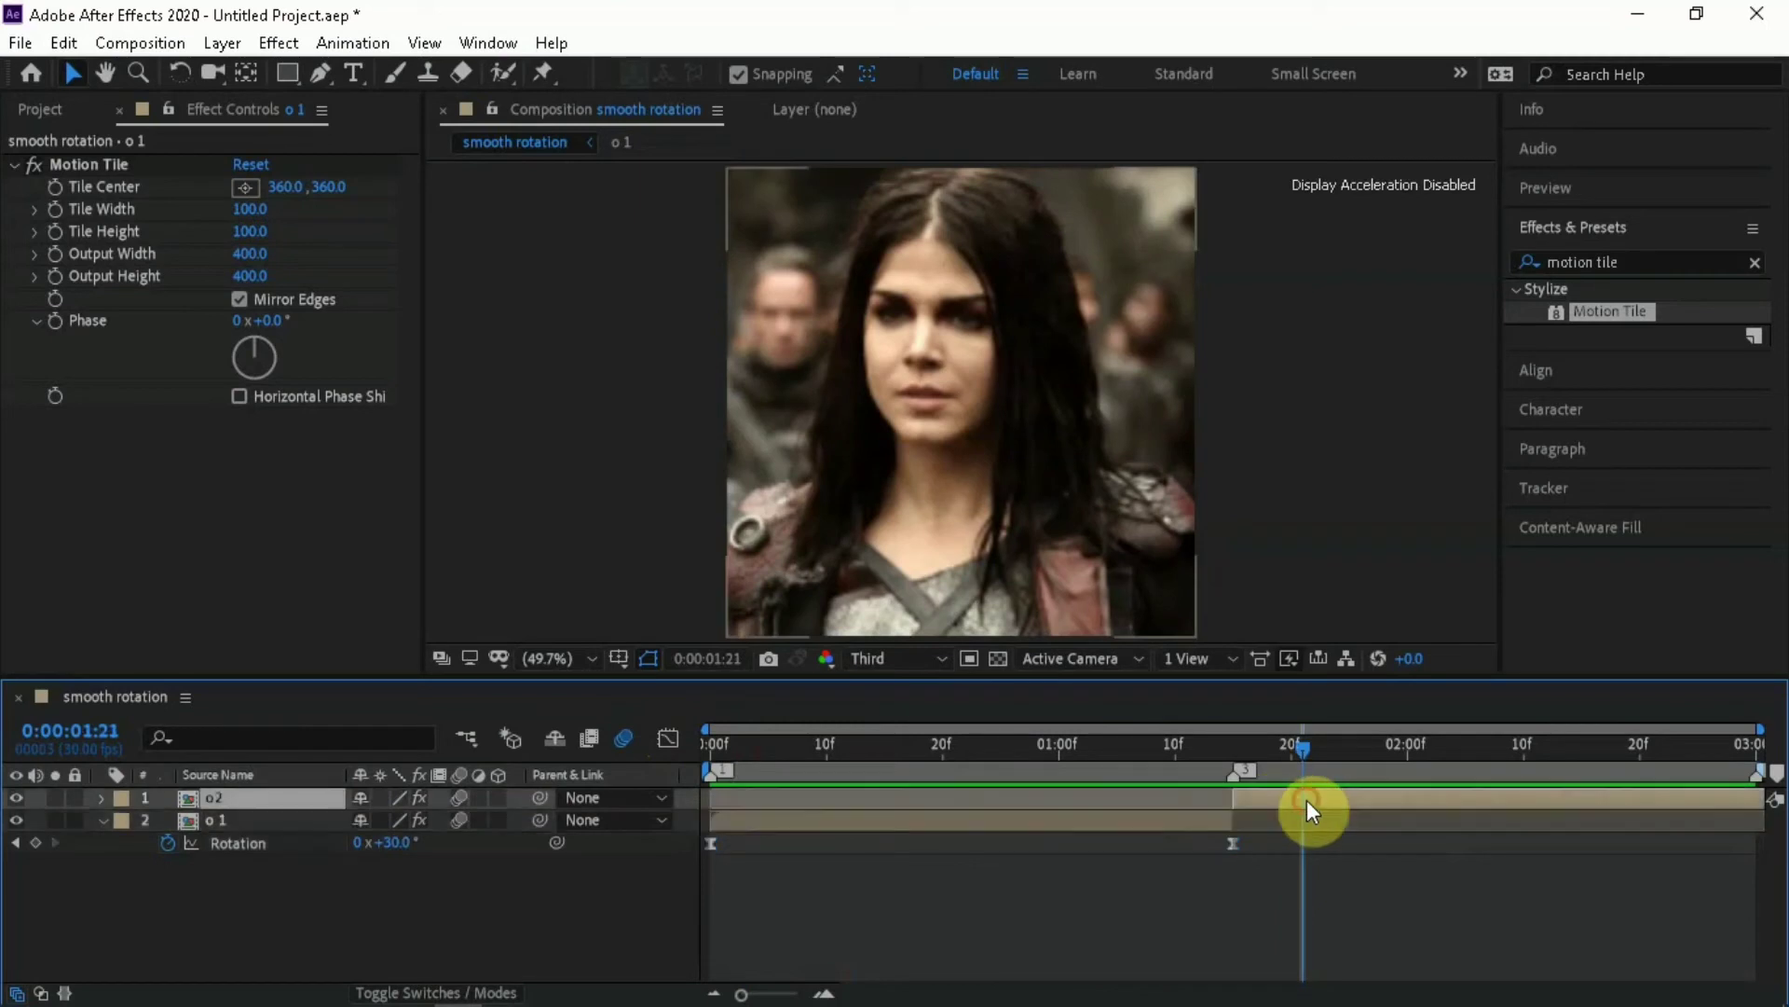
key("r")
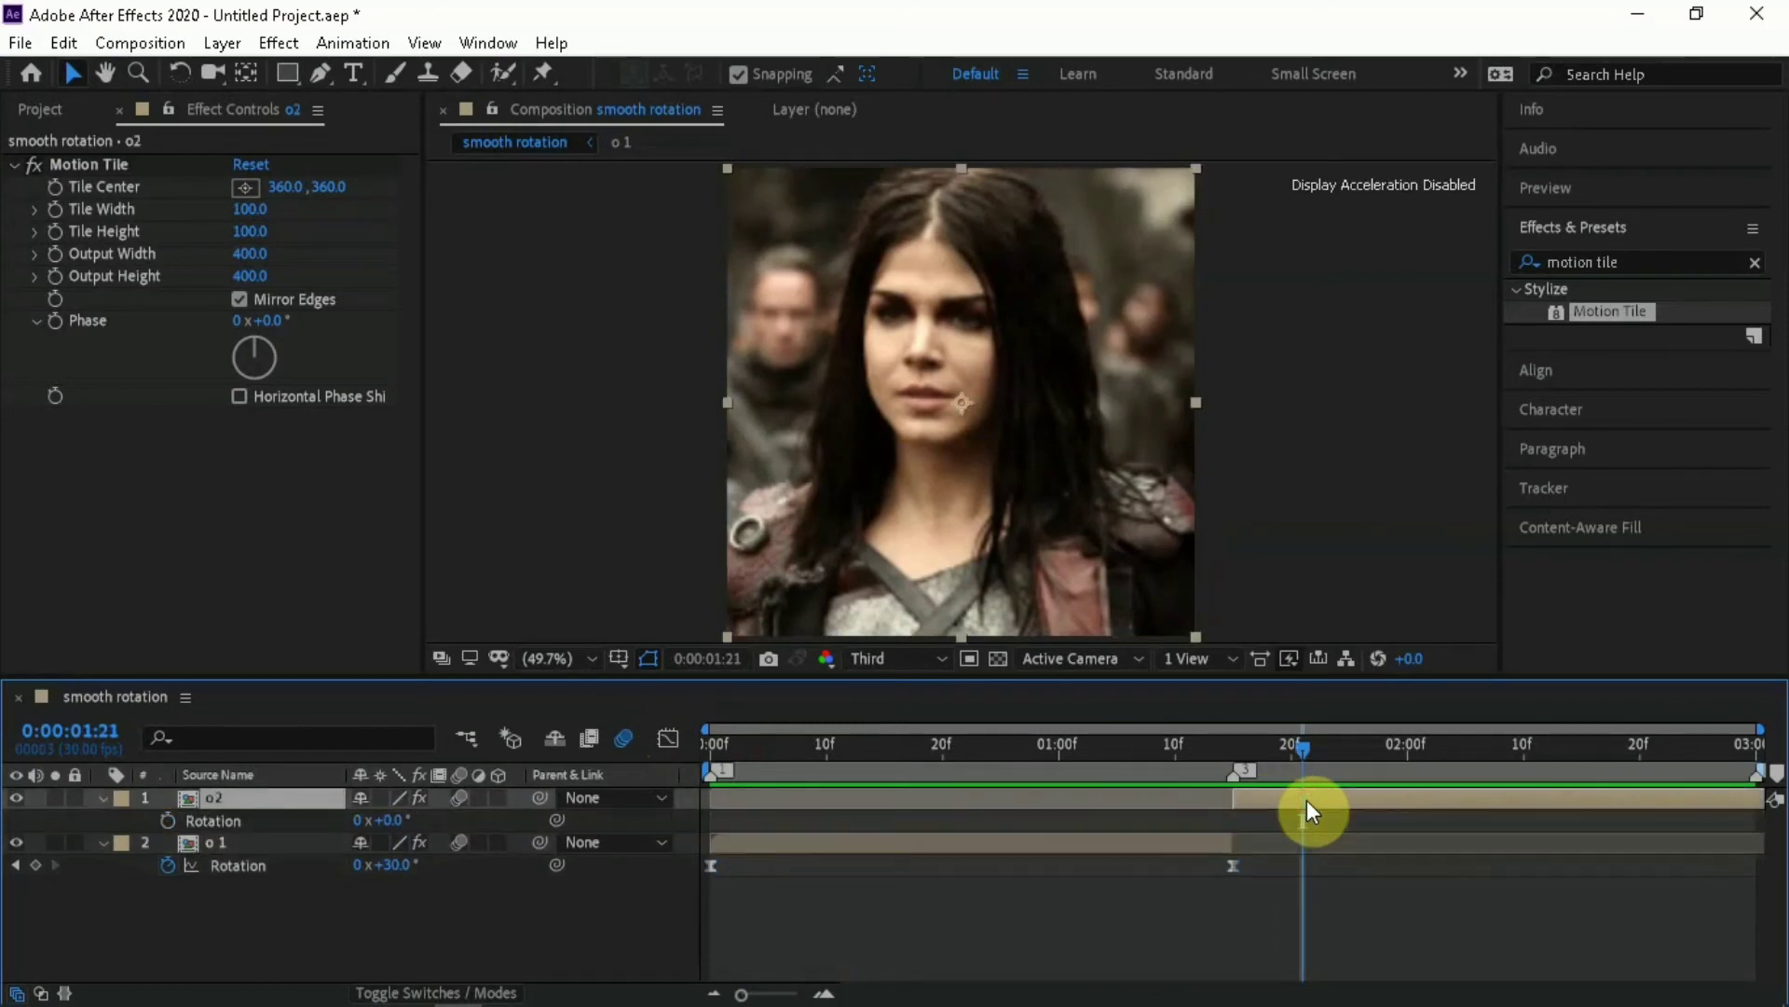
key("End")
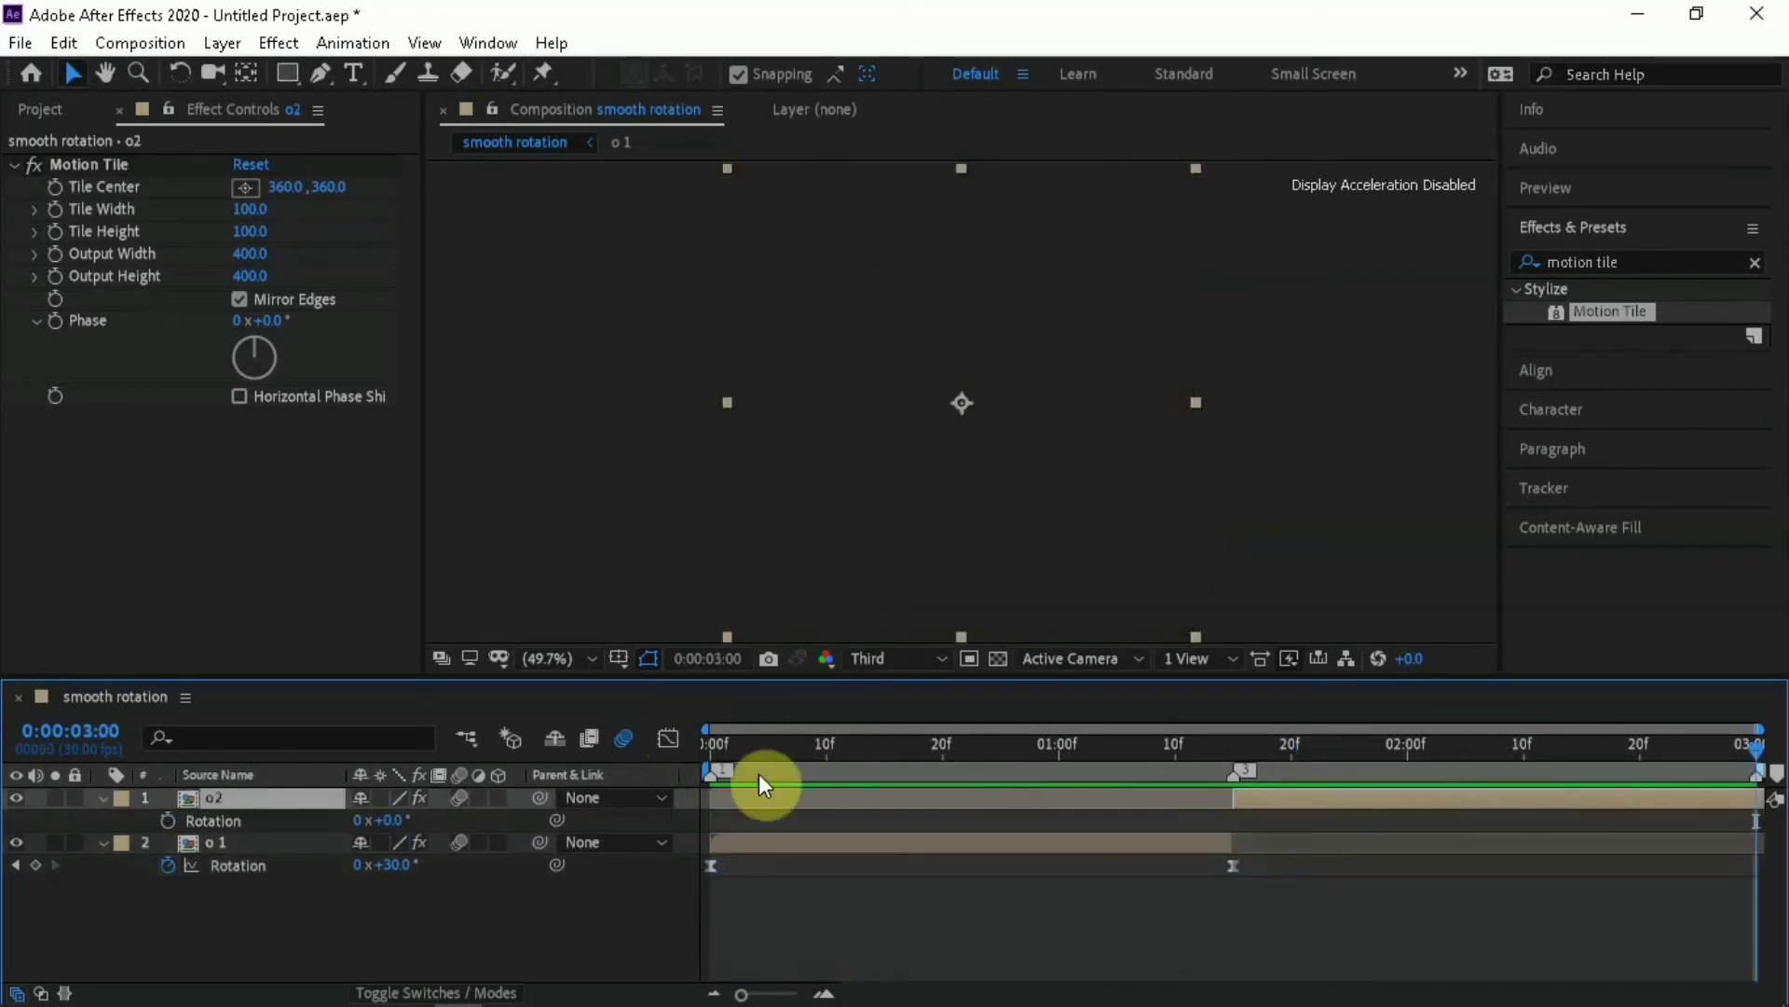
left_click(168, 821)
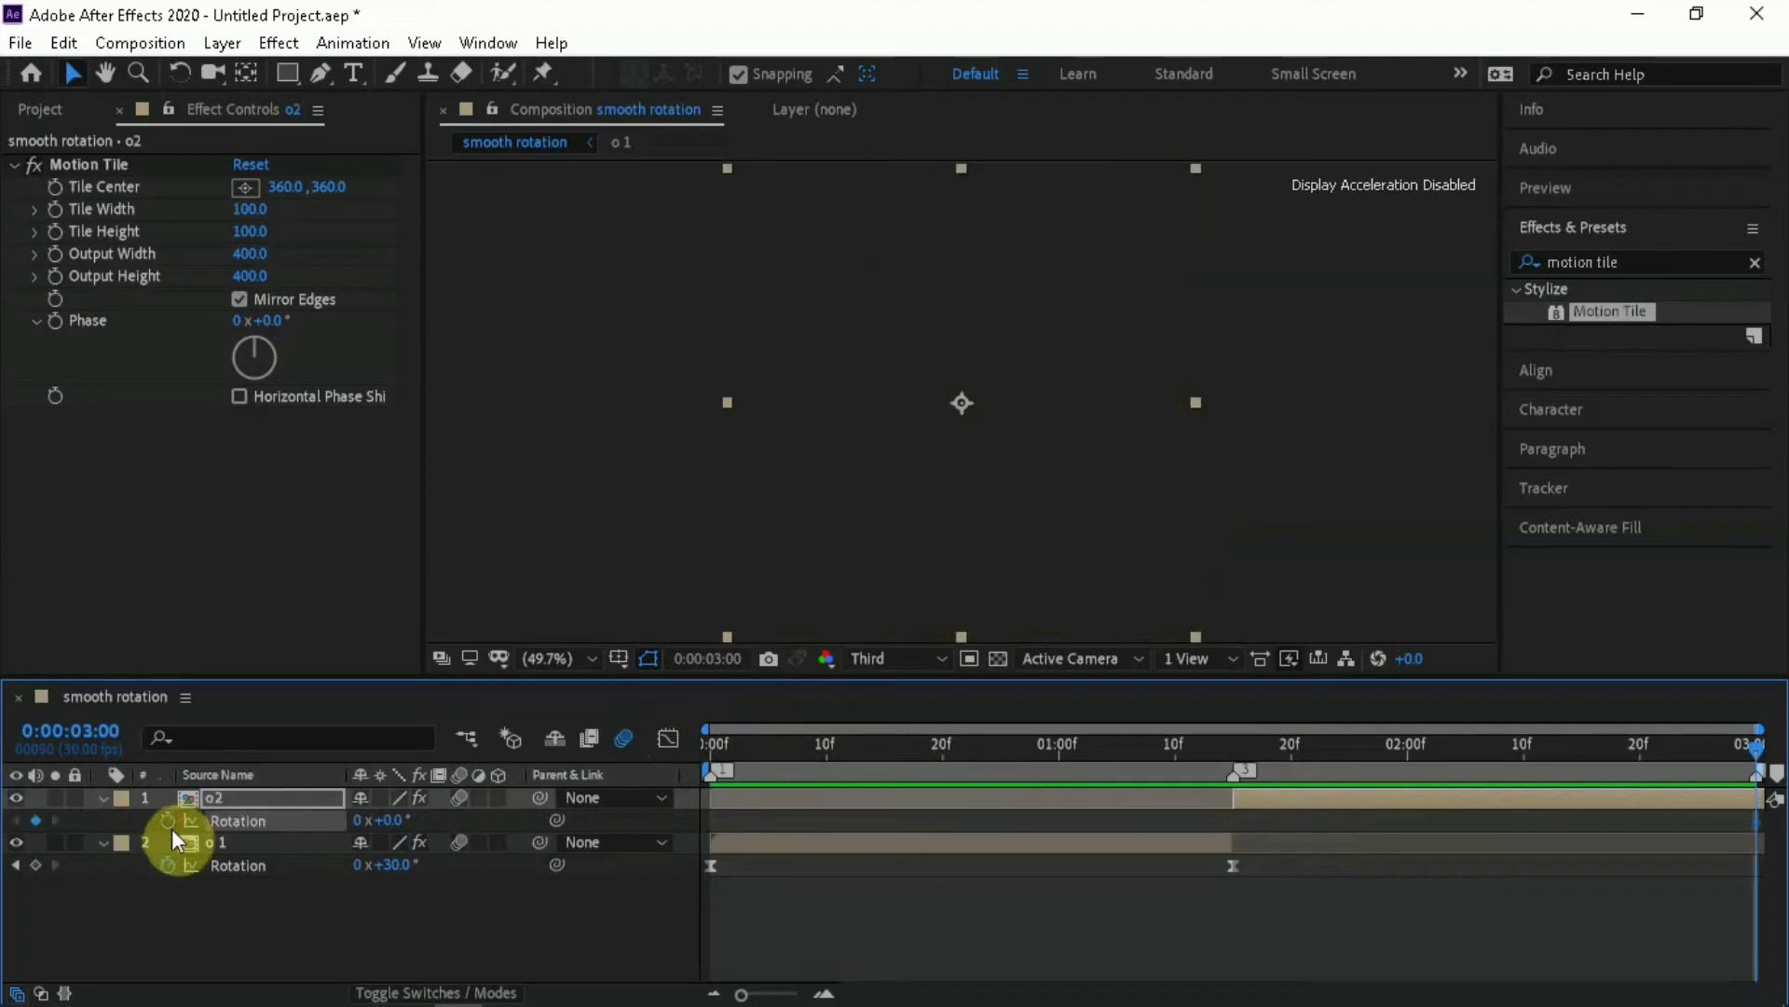
Add a Rotation keyframe on the o2 layer at its start, 0:00:01:15, with a value of -30°
key("j")
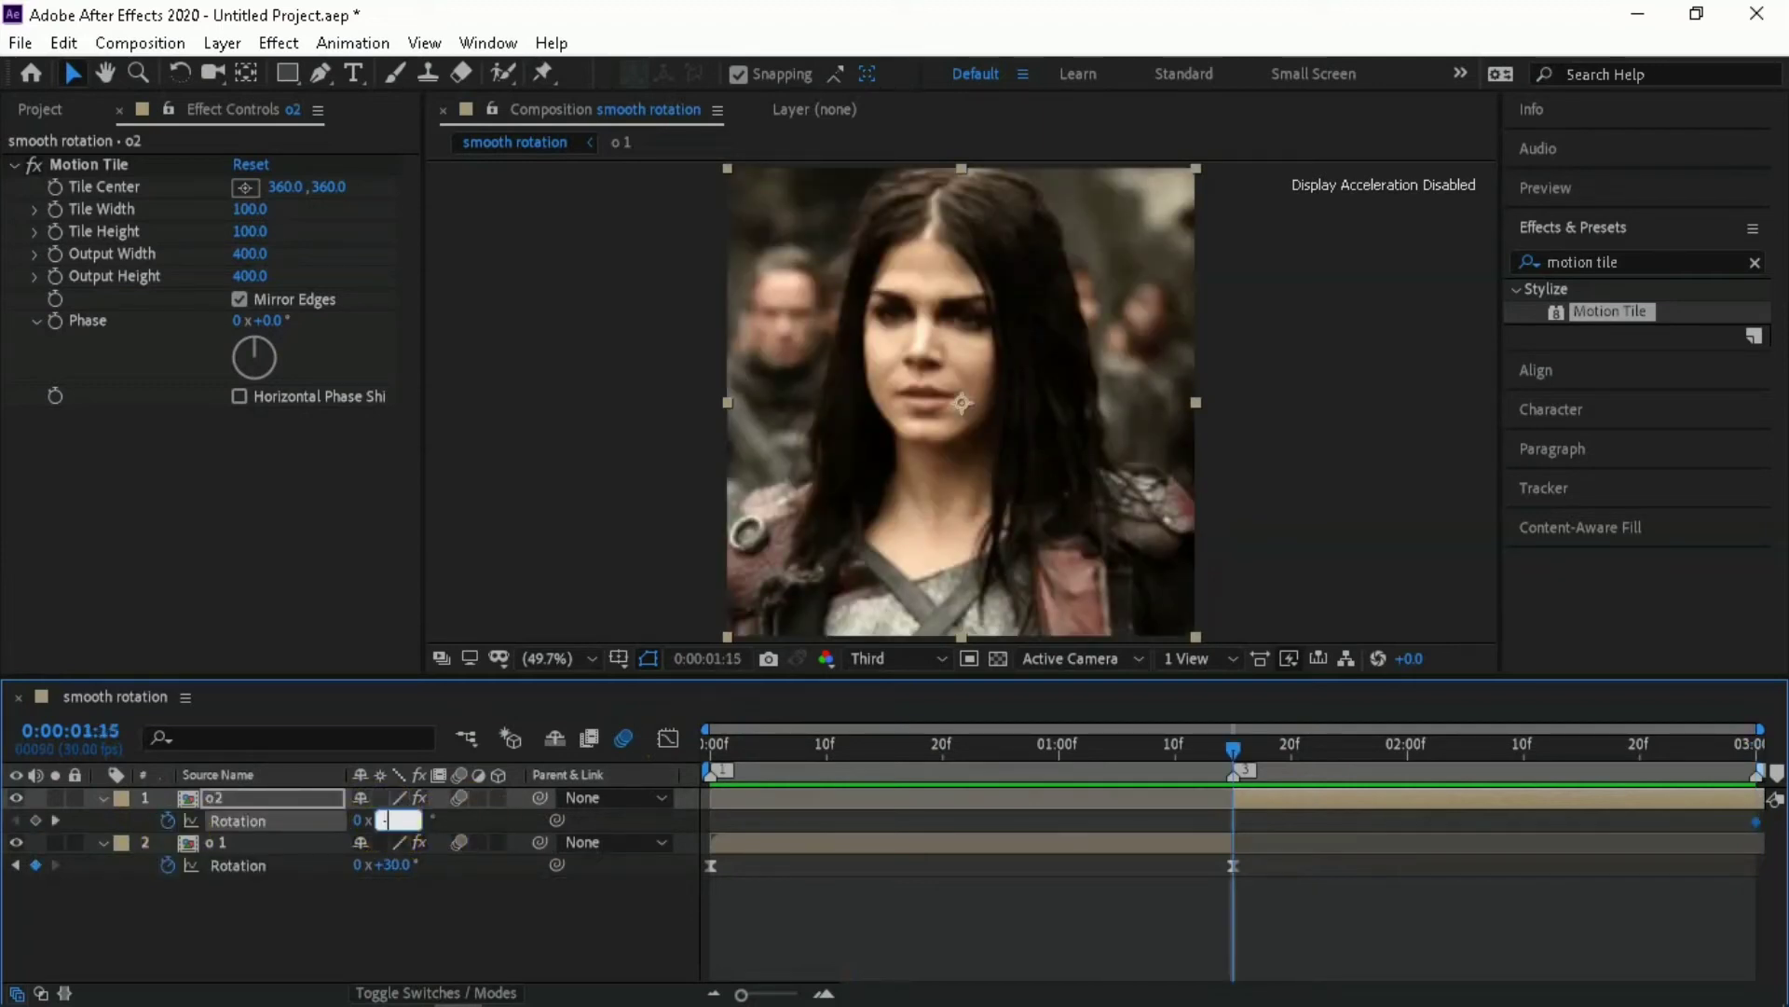
type("-30")
left_click(386, 820)
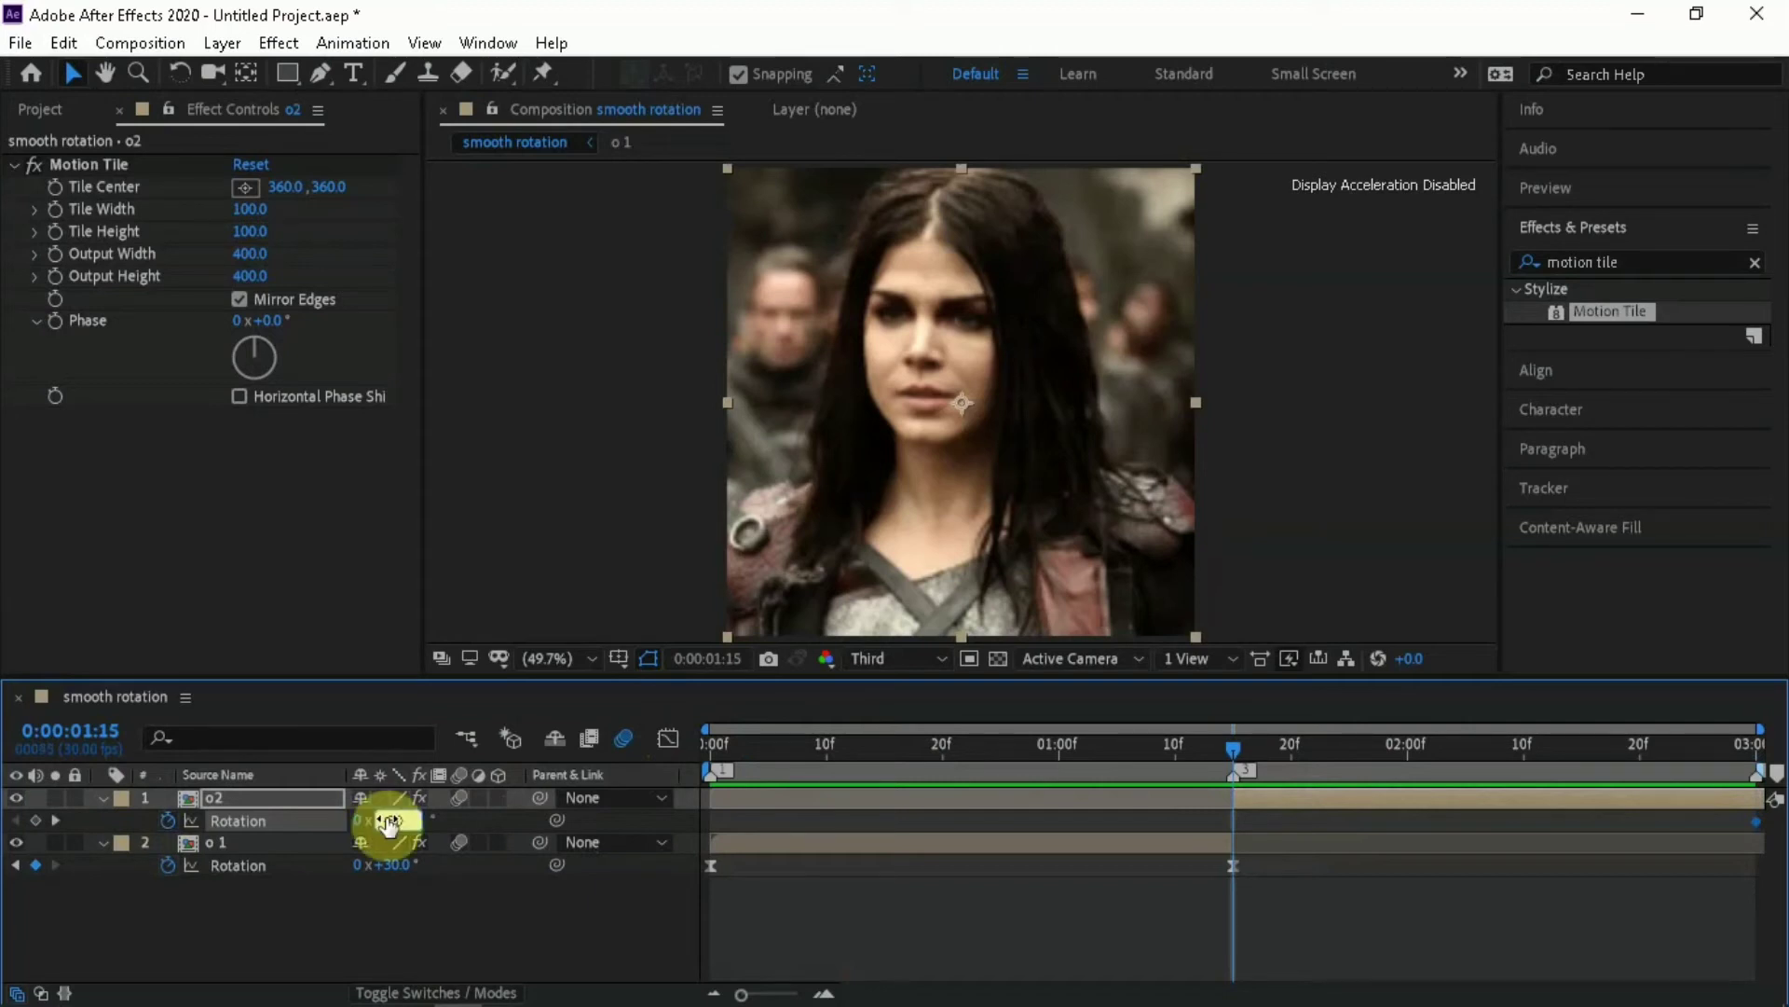
left_click(753, 871)
Apply Easy Ease to both Rotation keyframes of the o2 layer and check the rotation at 0:00:02:04
left_click_drag(1204, 829, 1775, 829)
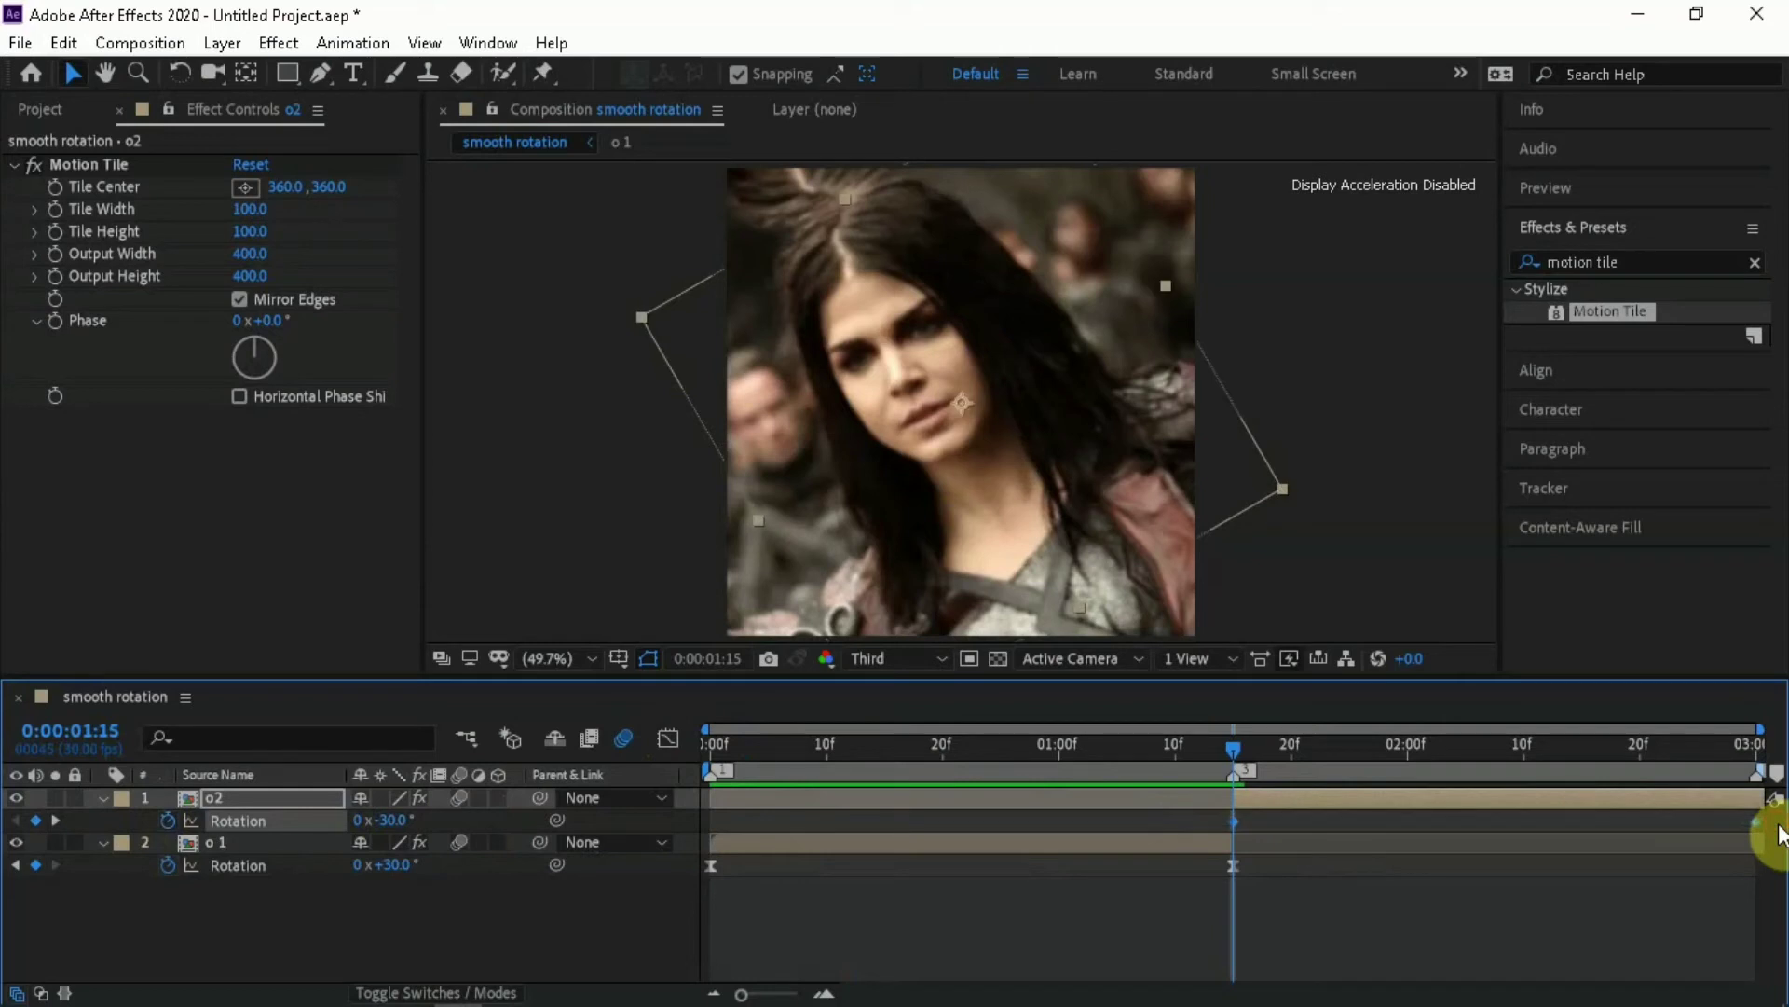
right_click(1233, 823)
mouse_move(1346, 805)
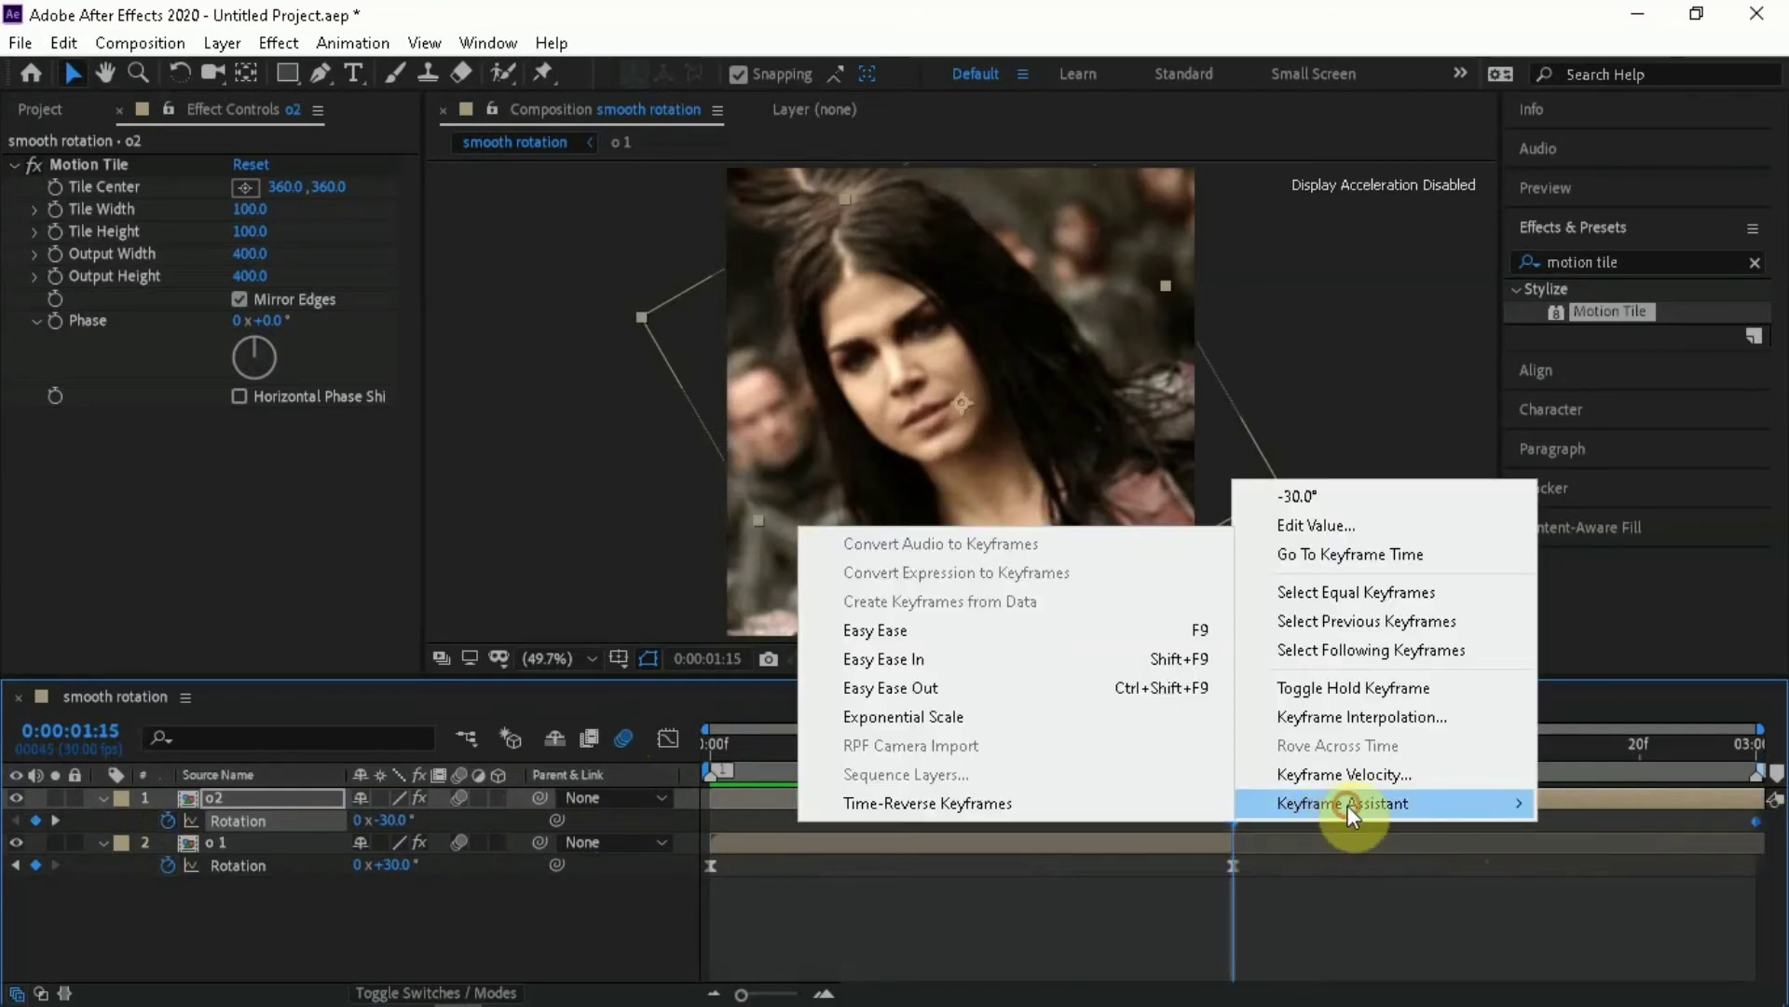
left_click(1069, 629)
left_click(1456, 764)
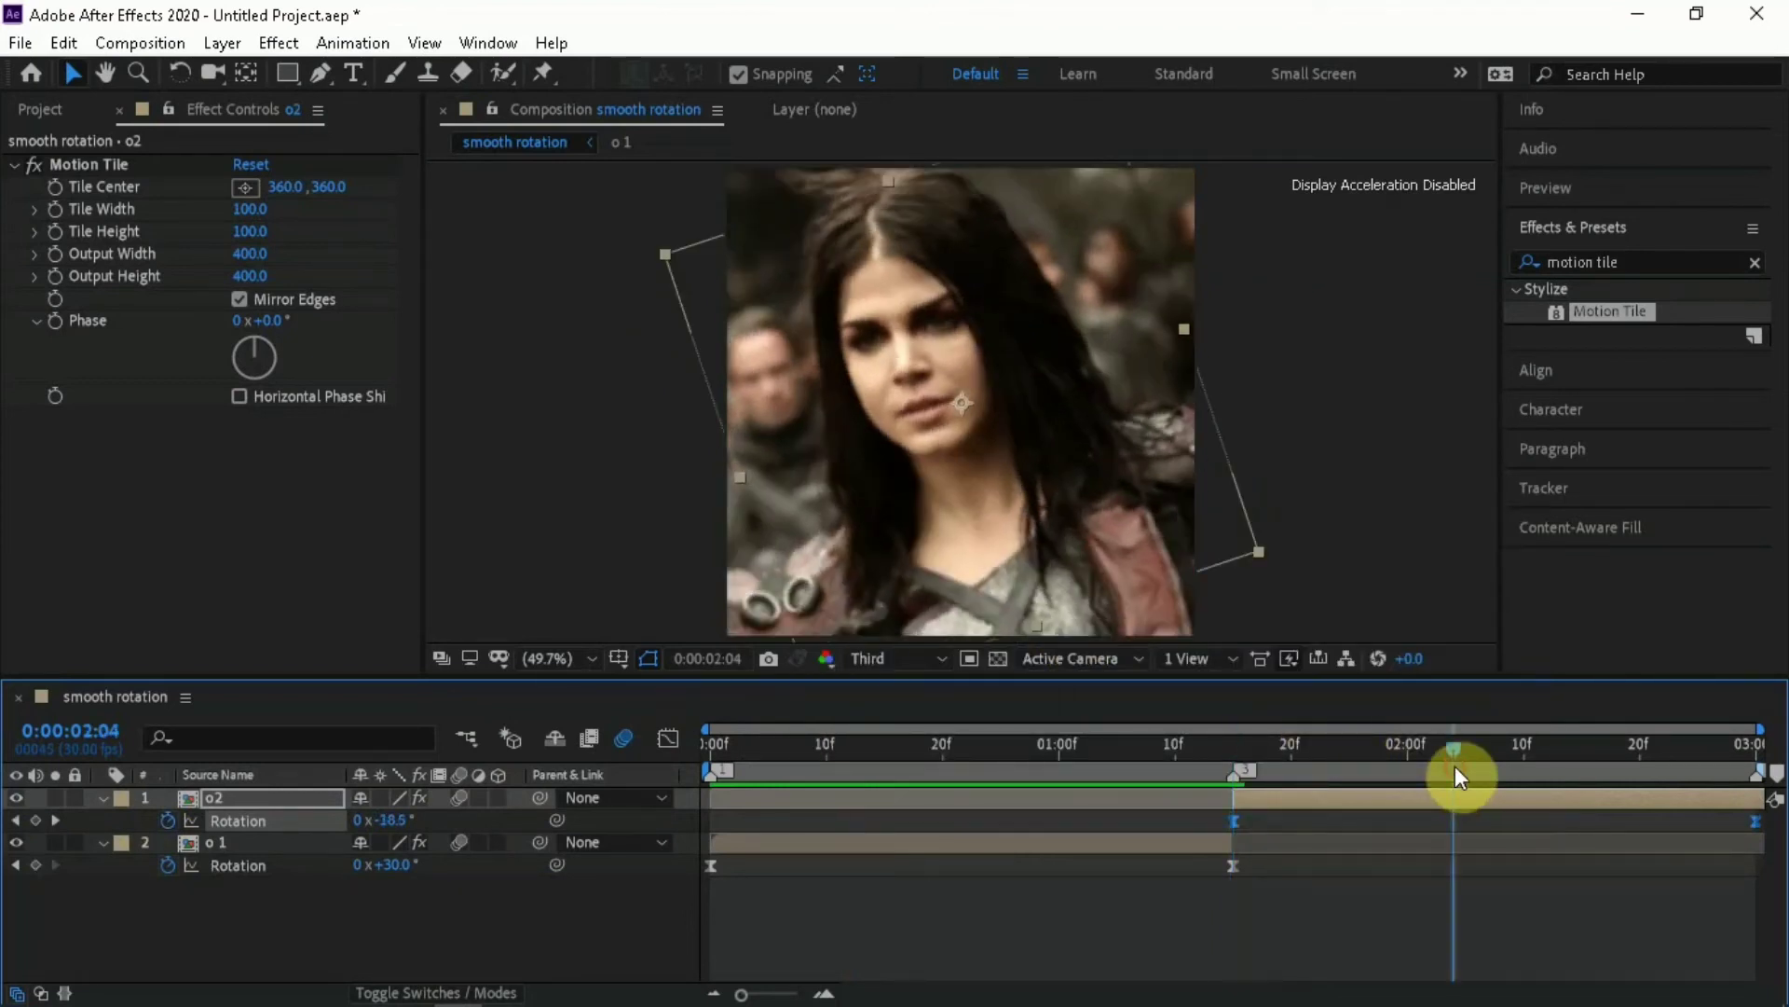
Reshape the o2 layer's Rotation value curve in the Graph Editor so it rises steeply at 0:00:01:15 and flattens towards the end
left_click(668, 741)
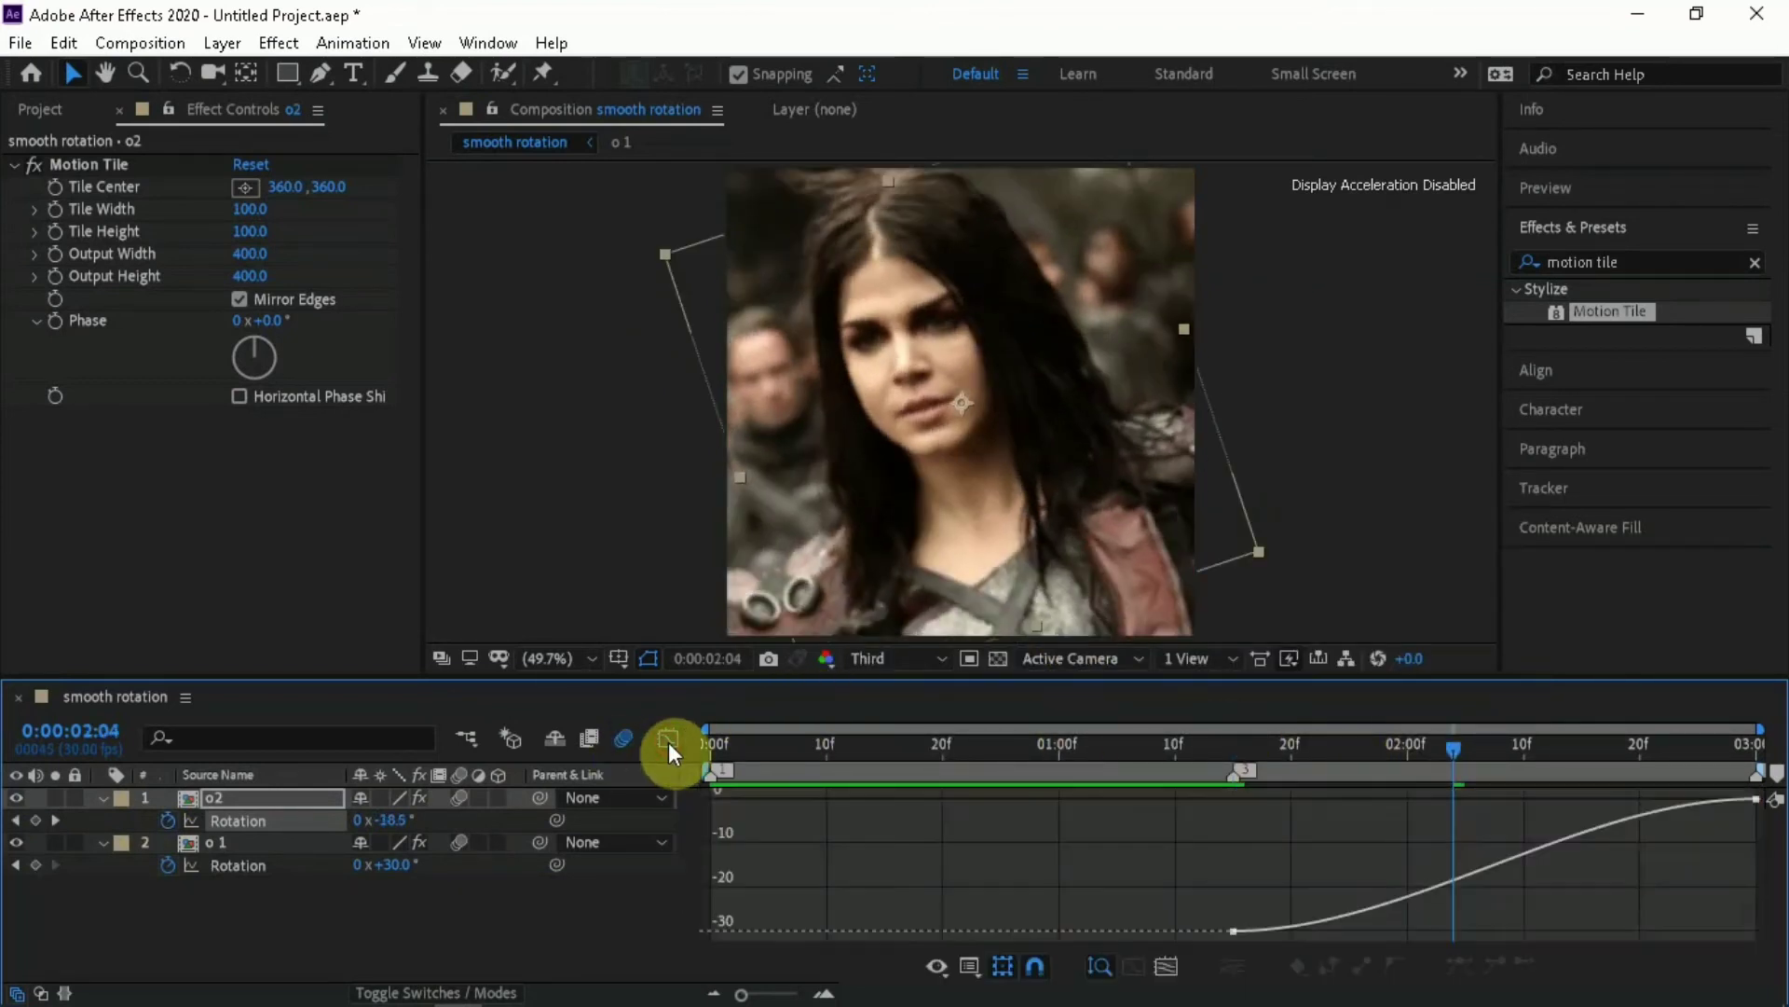
left_click(1299, 920)
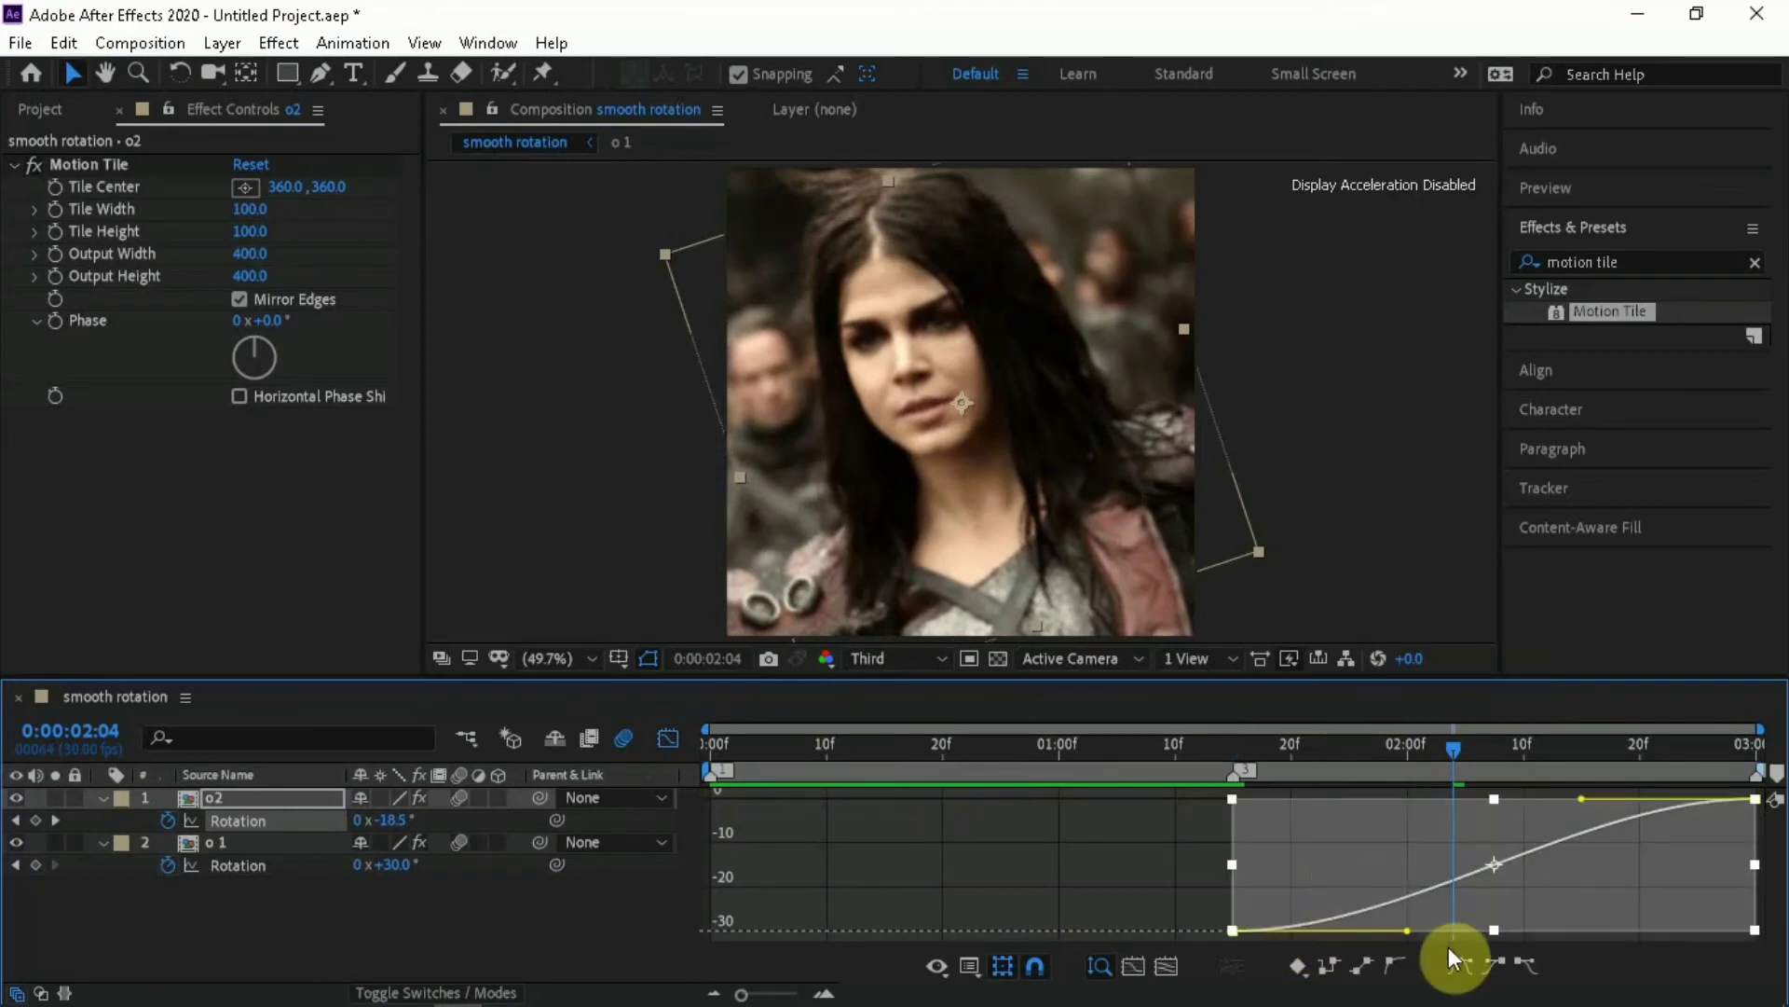
left_click_drag(1409, 930, 1128, 787)
left_click_drag(1581, 798, 1126, 847)
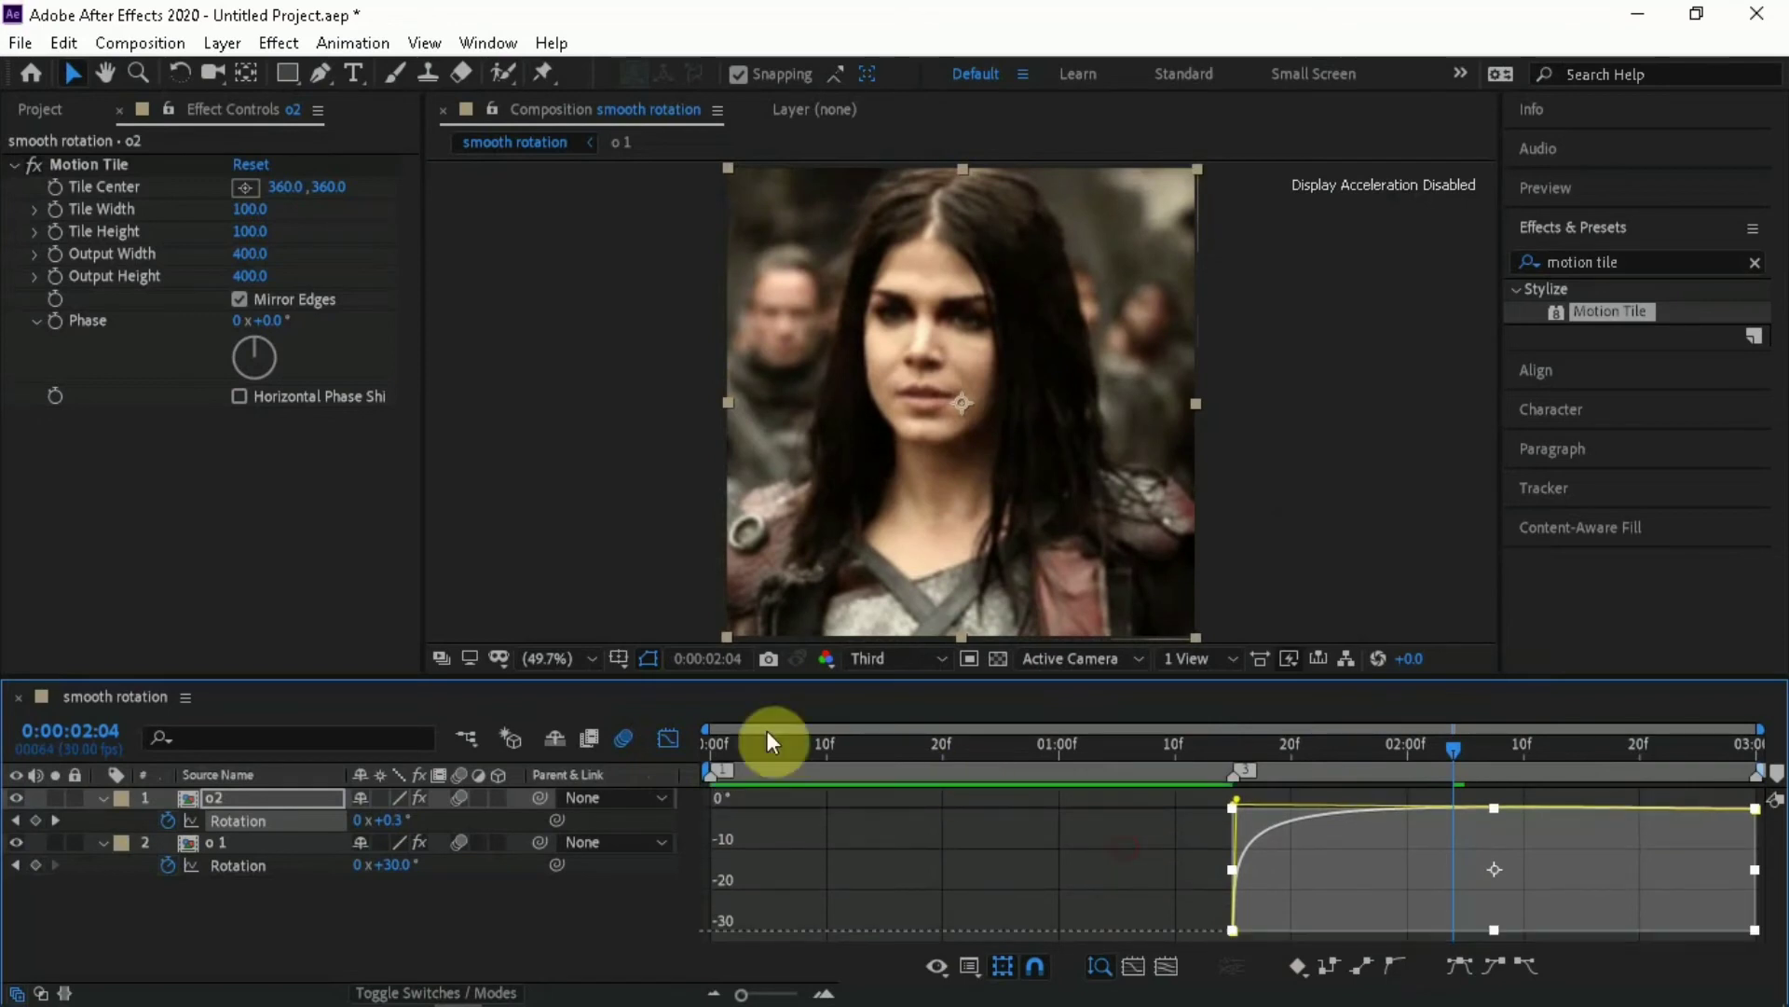
left_click(664, 738)
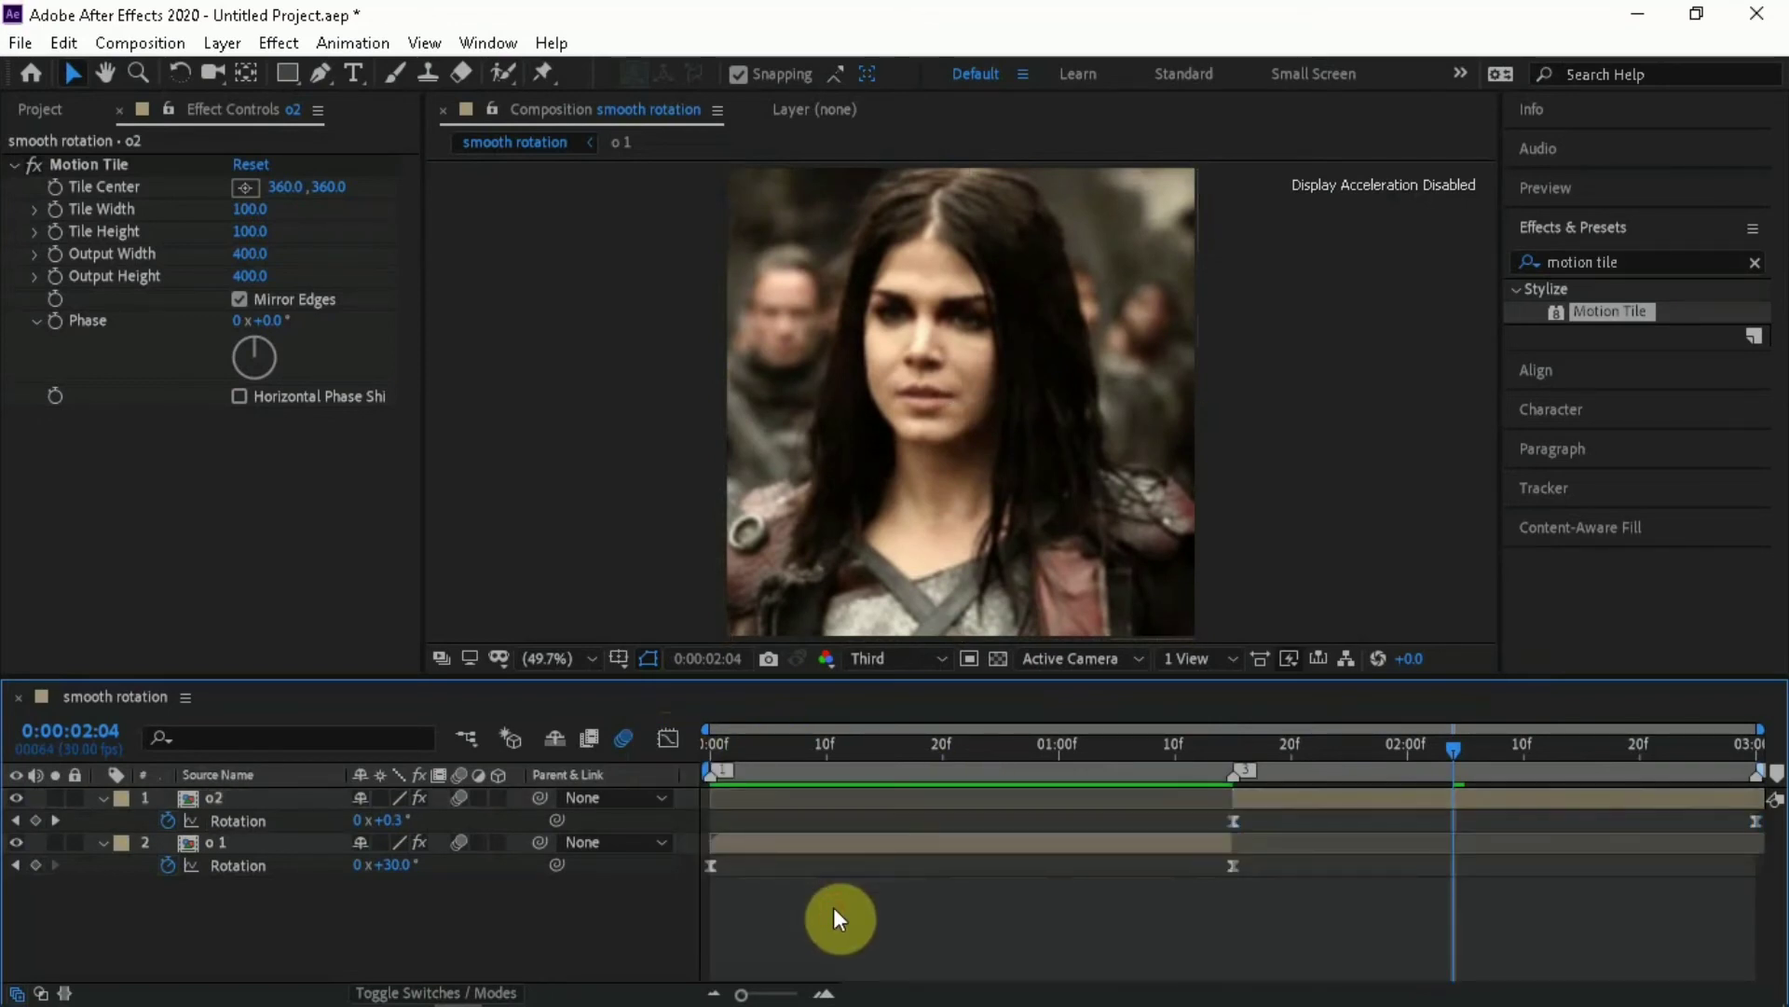
Collapse the revealed Rotation properties and play the whole transition from the start to review it
key("u")
key("space")
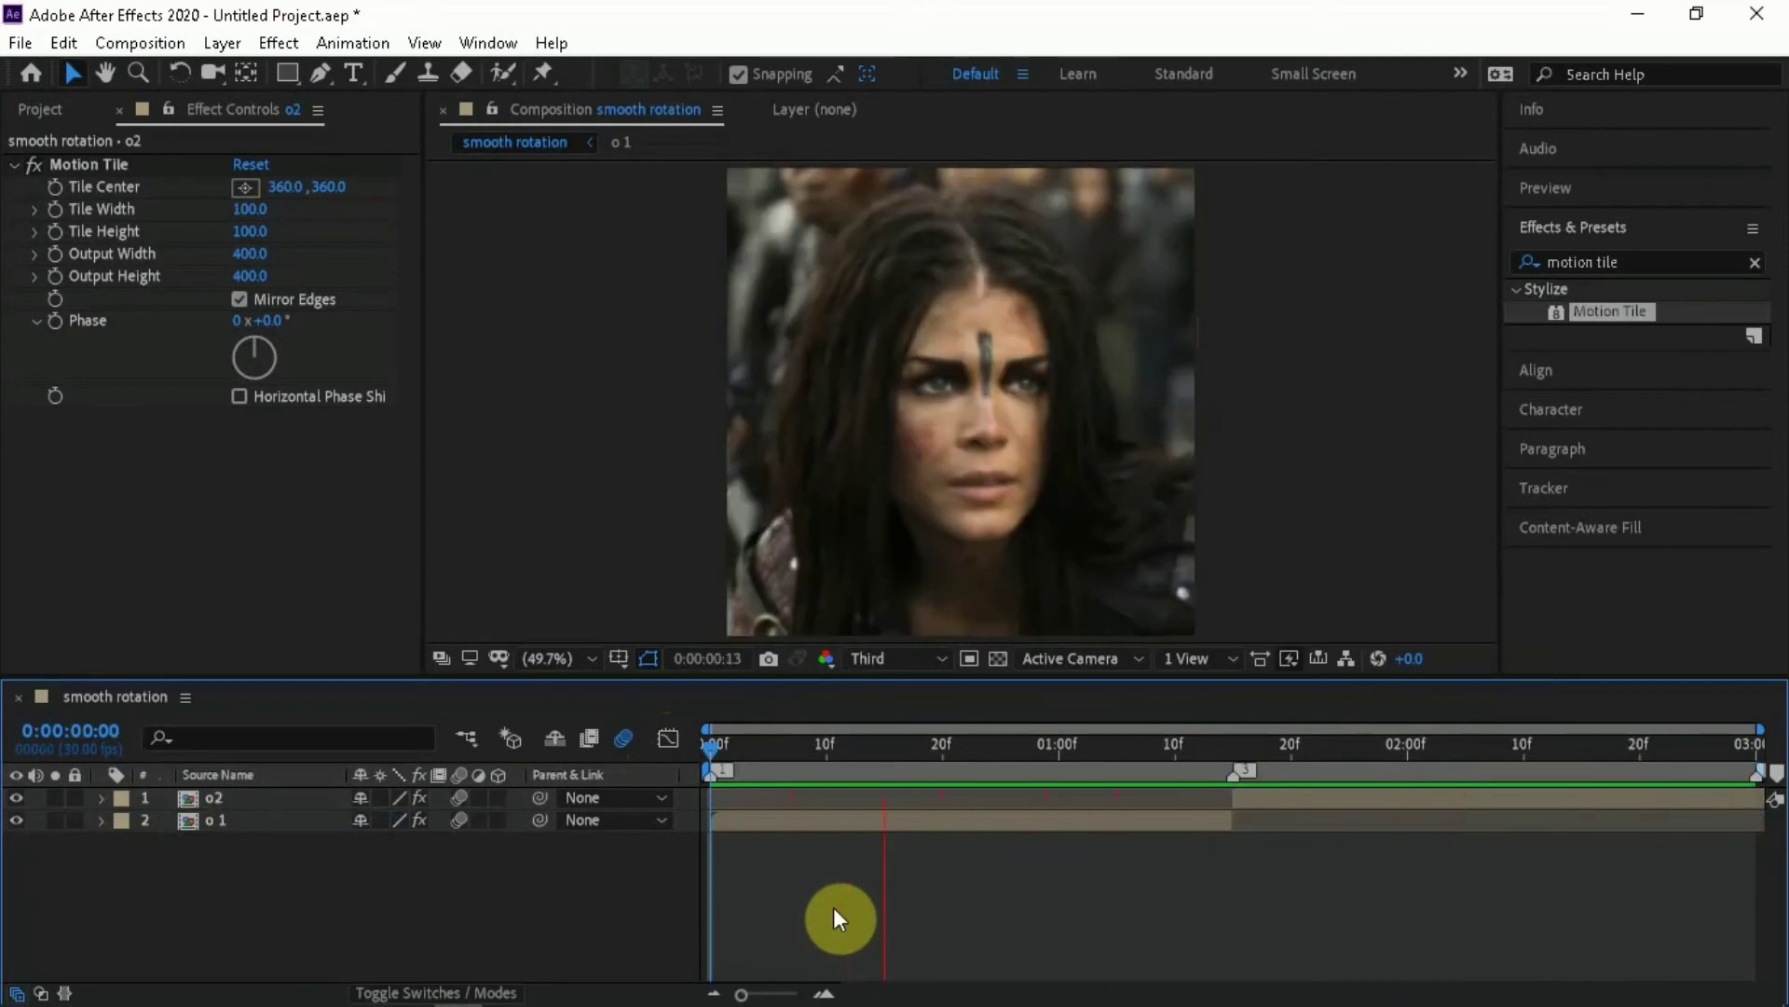
key("space")
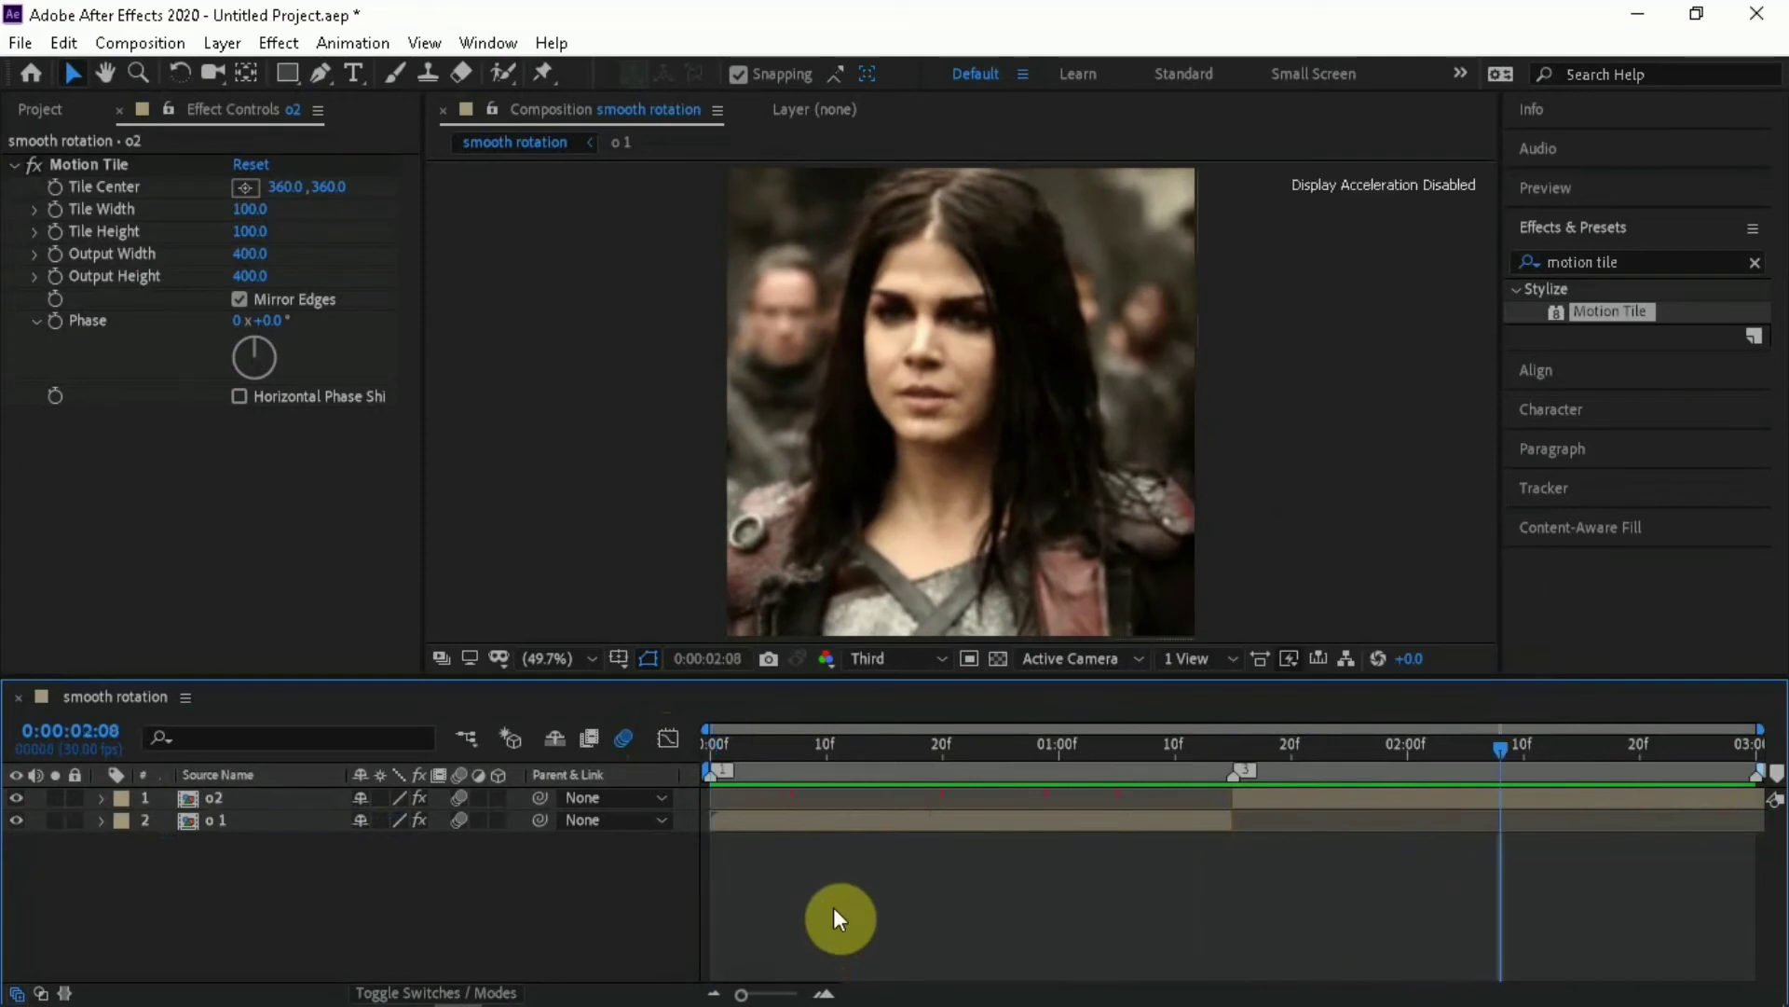
Pre-compose the o 1 layer as o 1 Comp 1, moving all attributes and adjusting the duration to the layer's time span
left_click(941, 815)
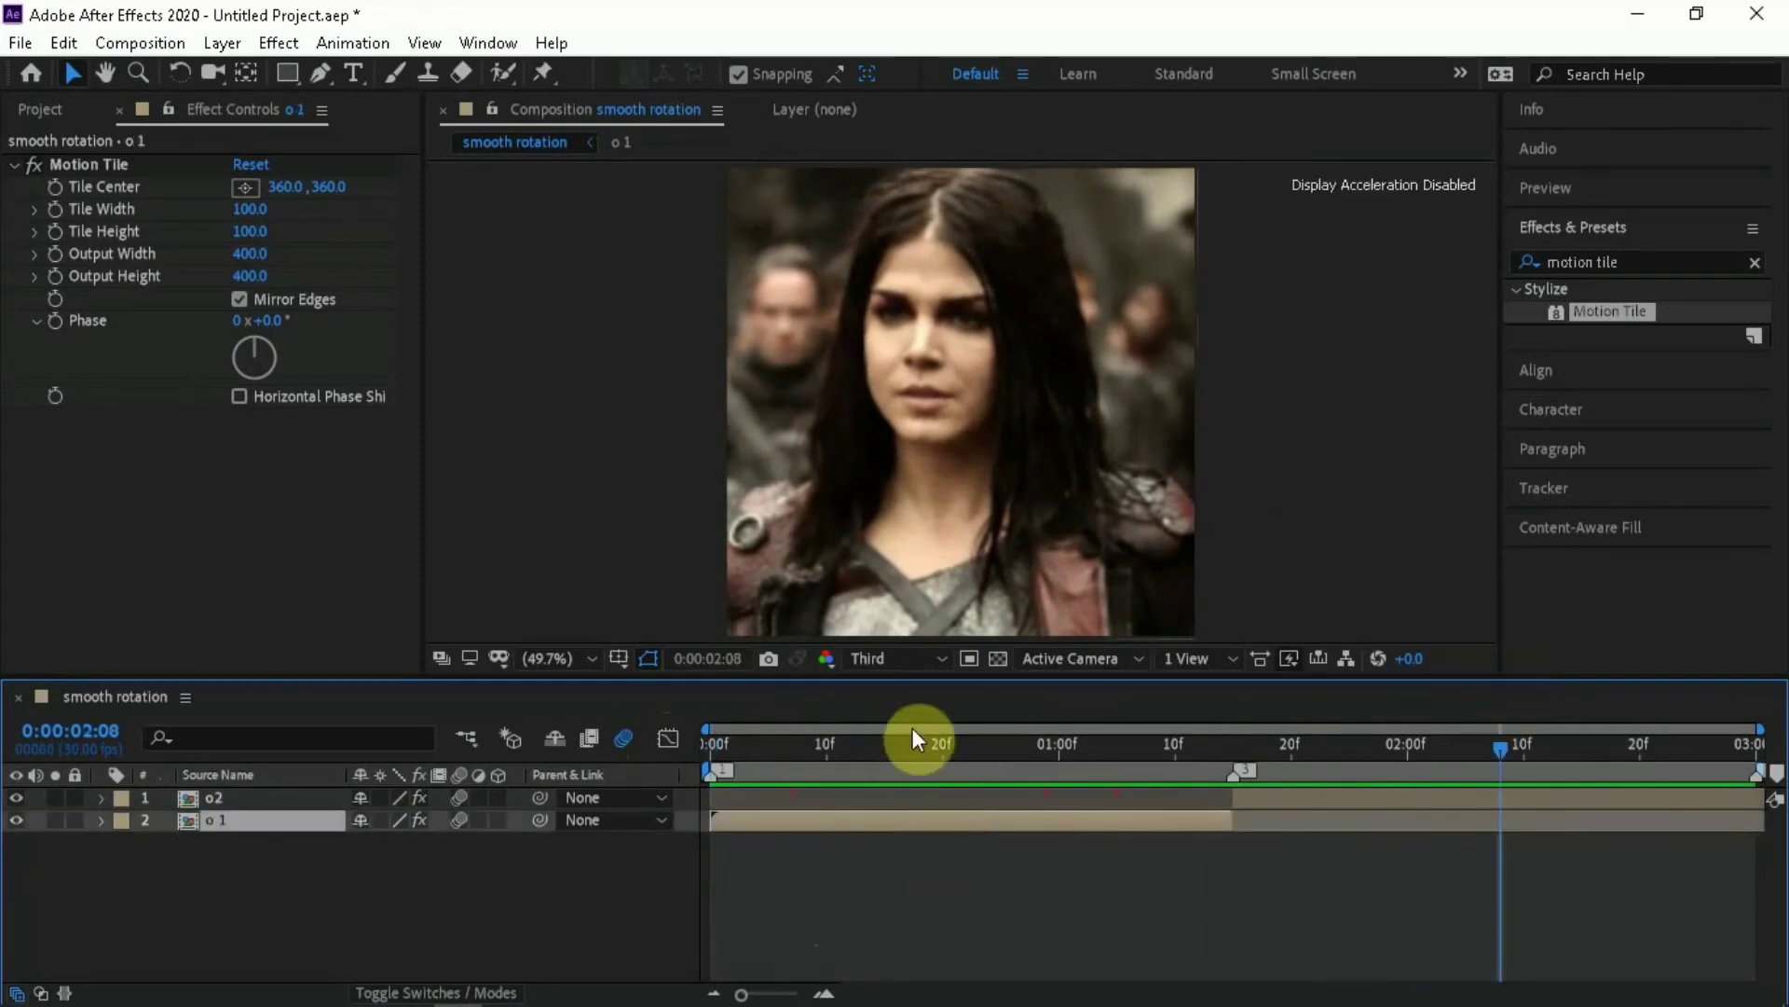
left_click_drag(911, 732, 990, 768)
right_click(965, 835)
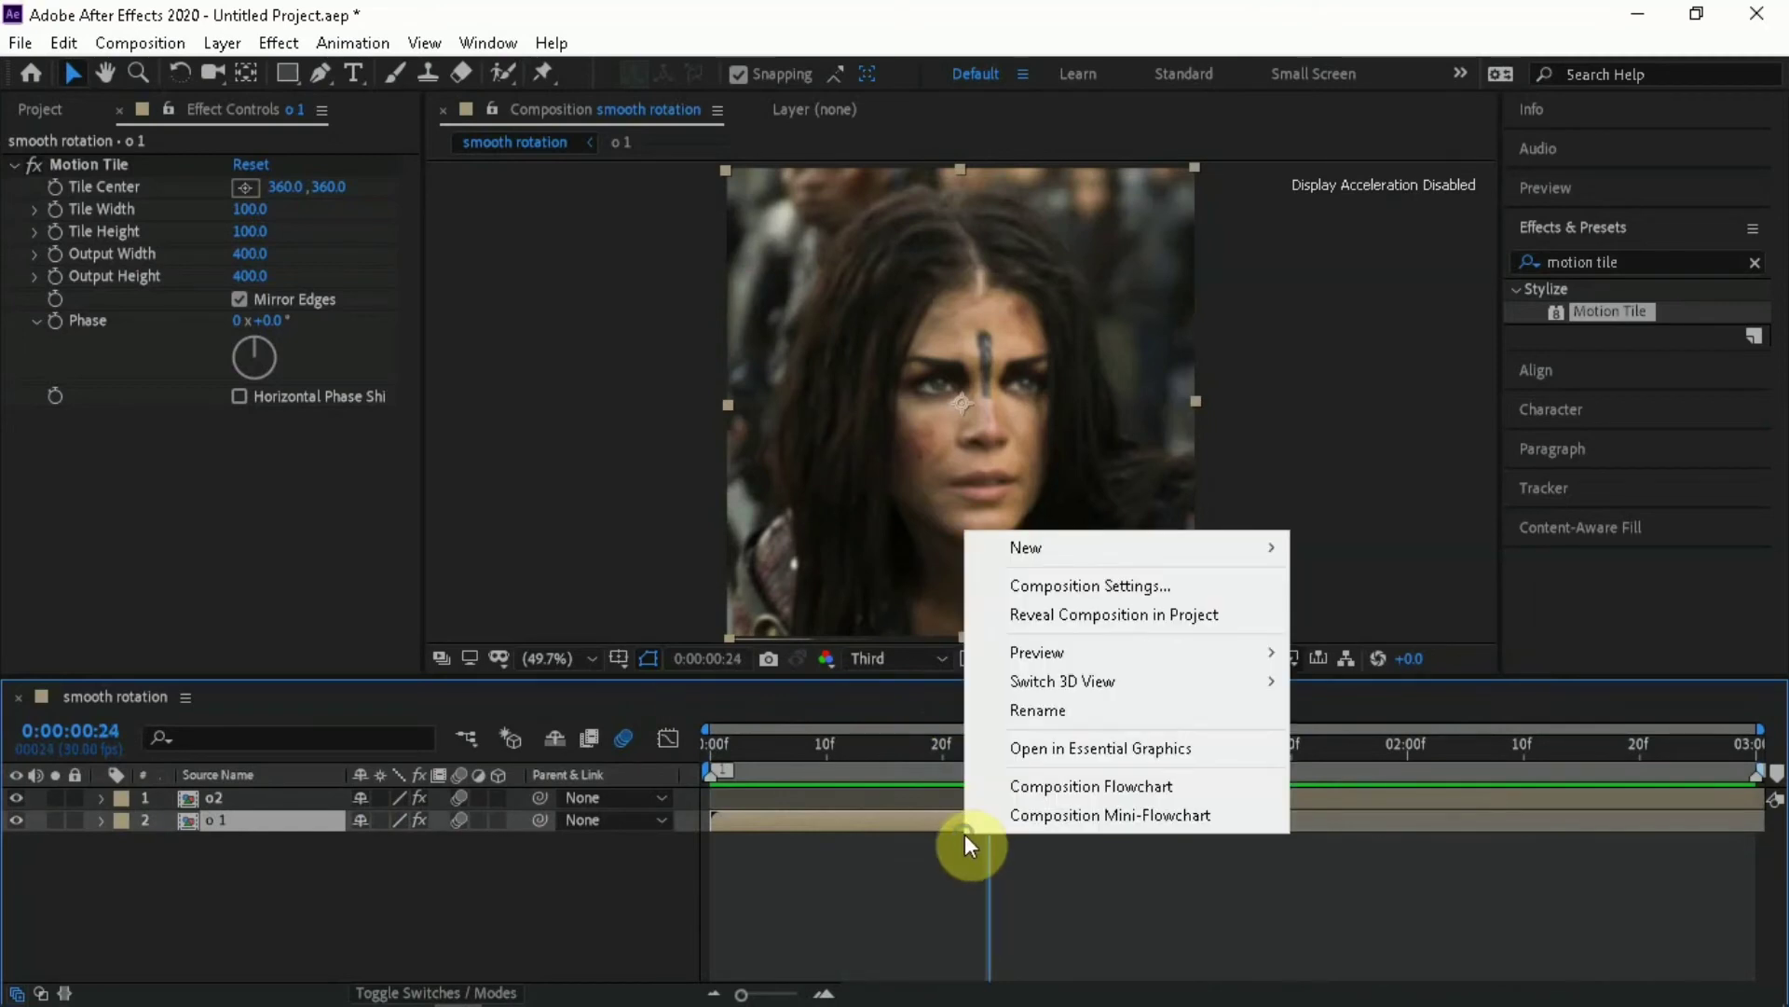
right_click(876, 819)
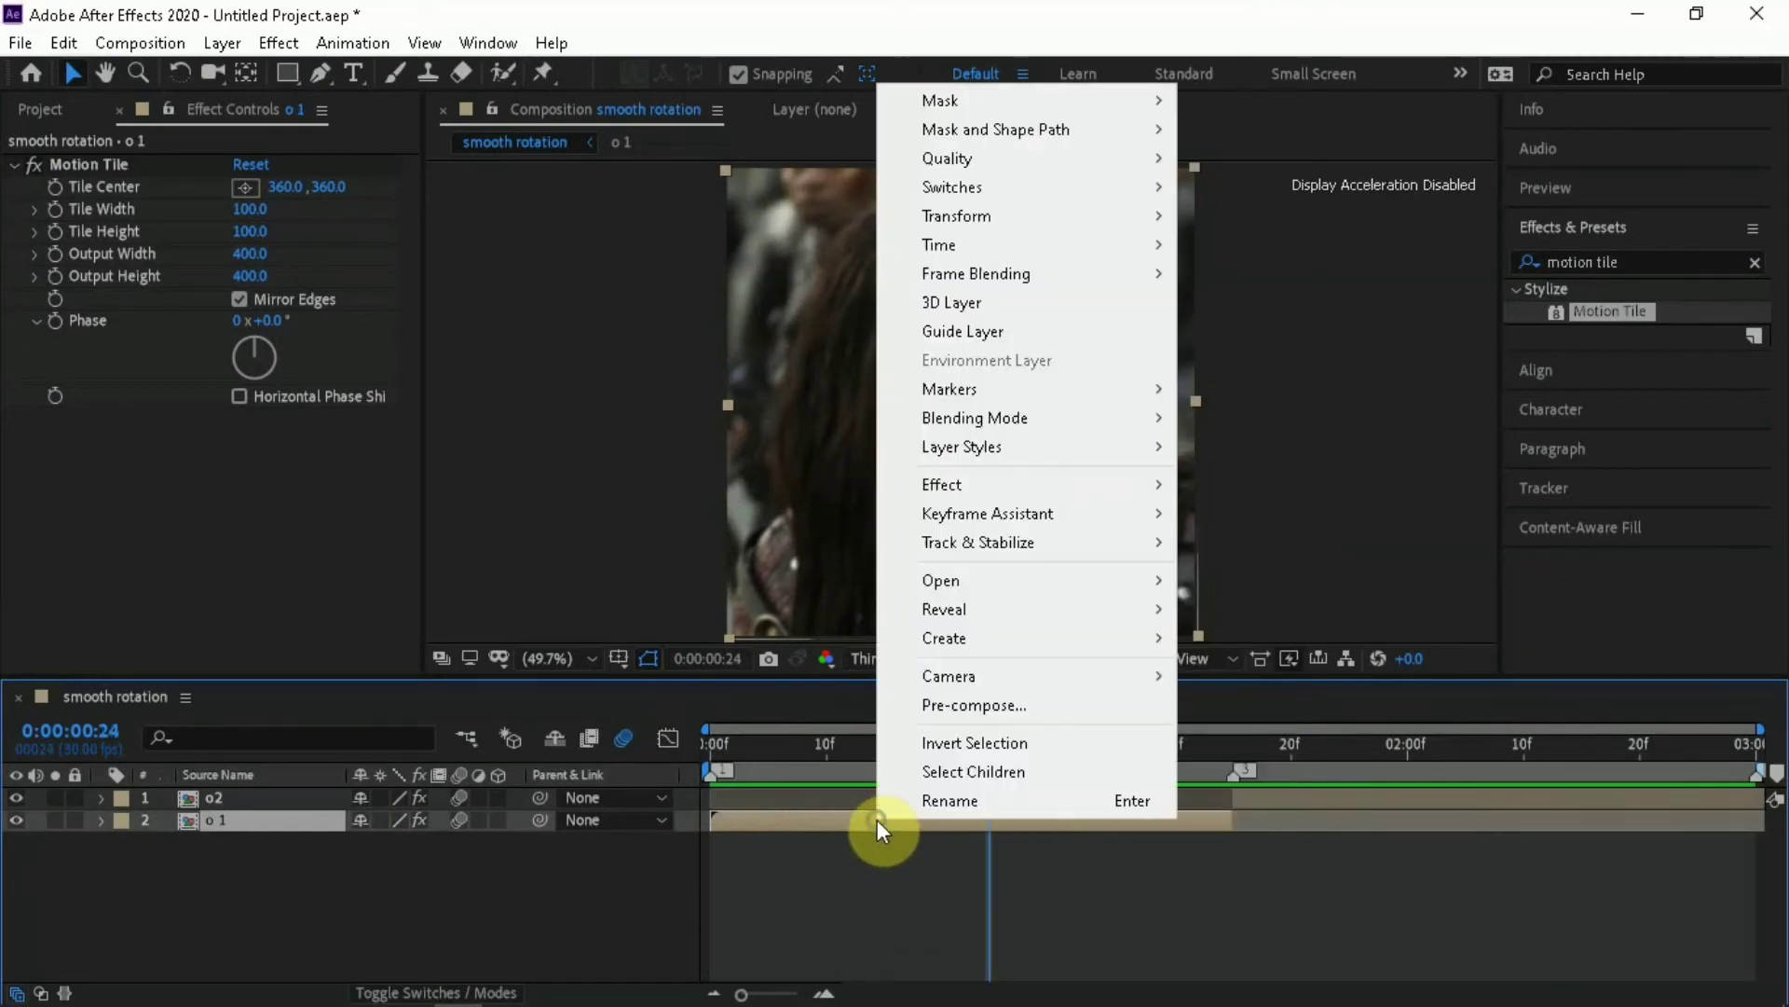
left_click(1024, 712)
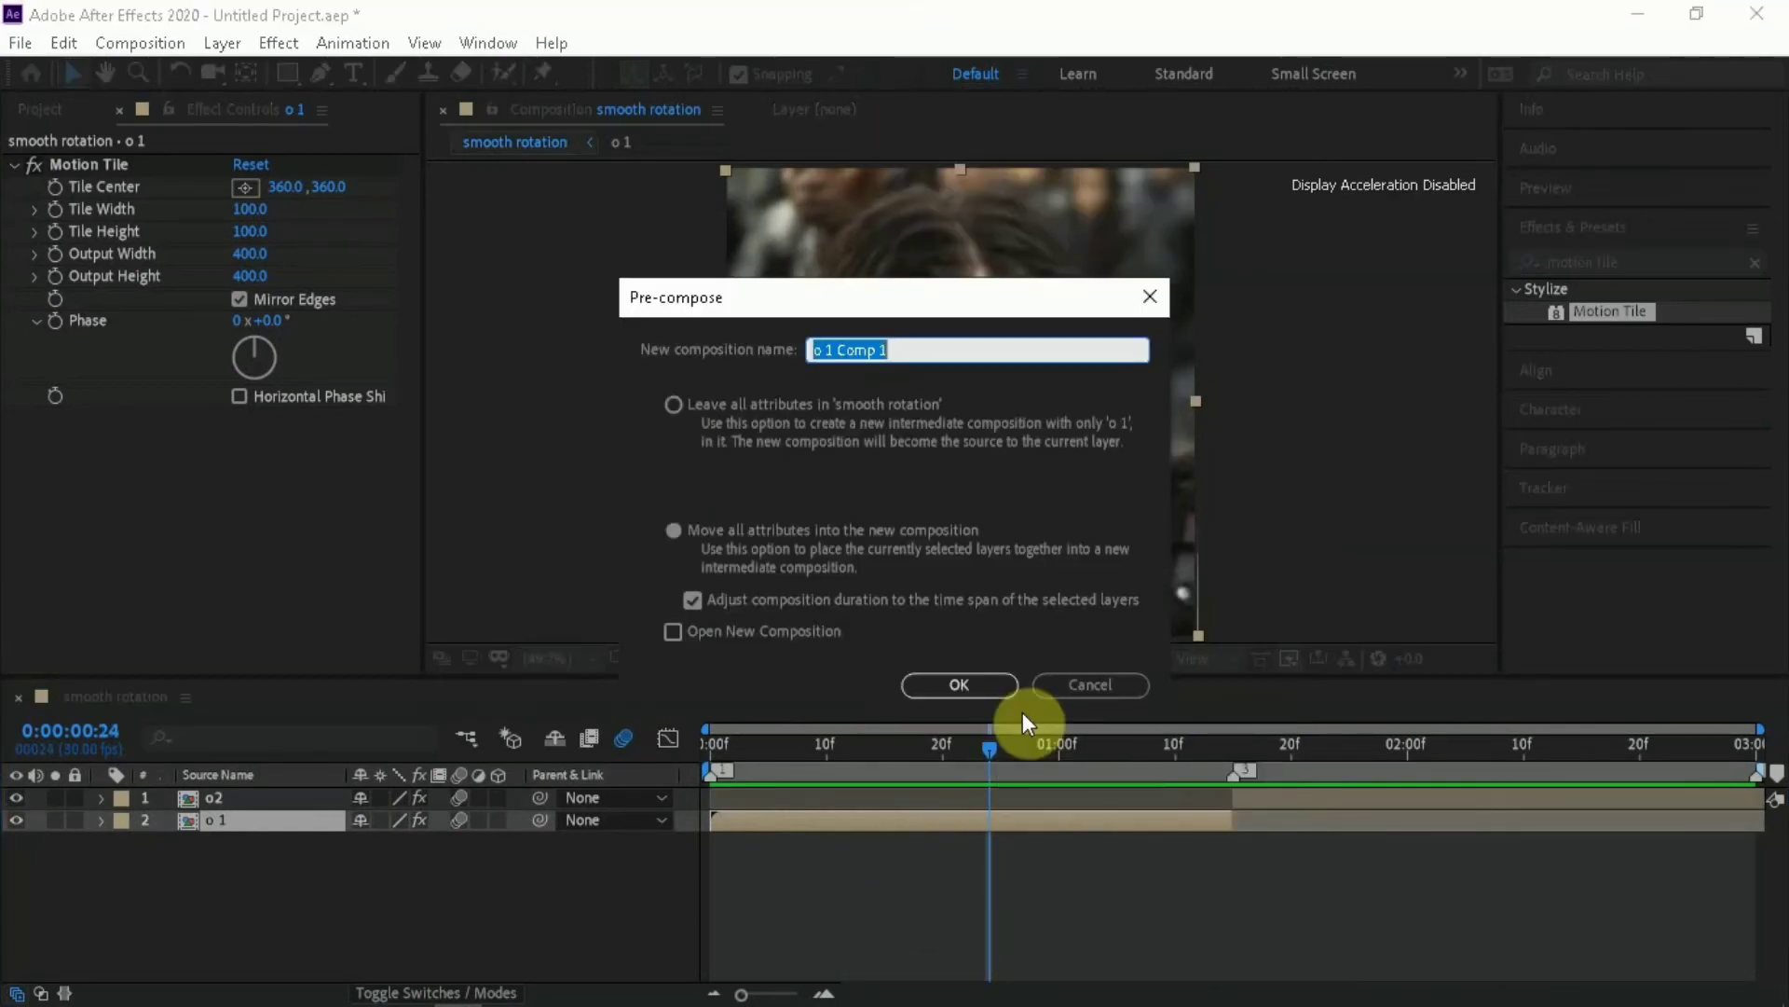
left_click(967, 697)
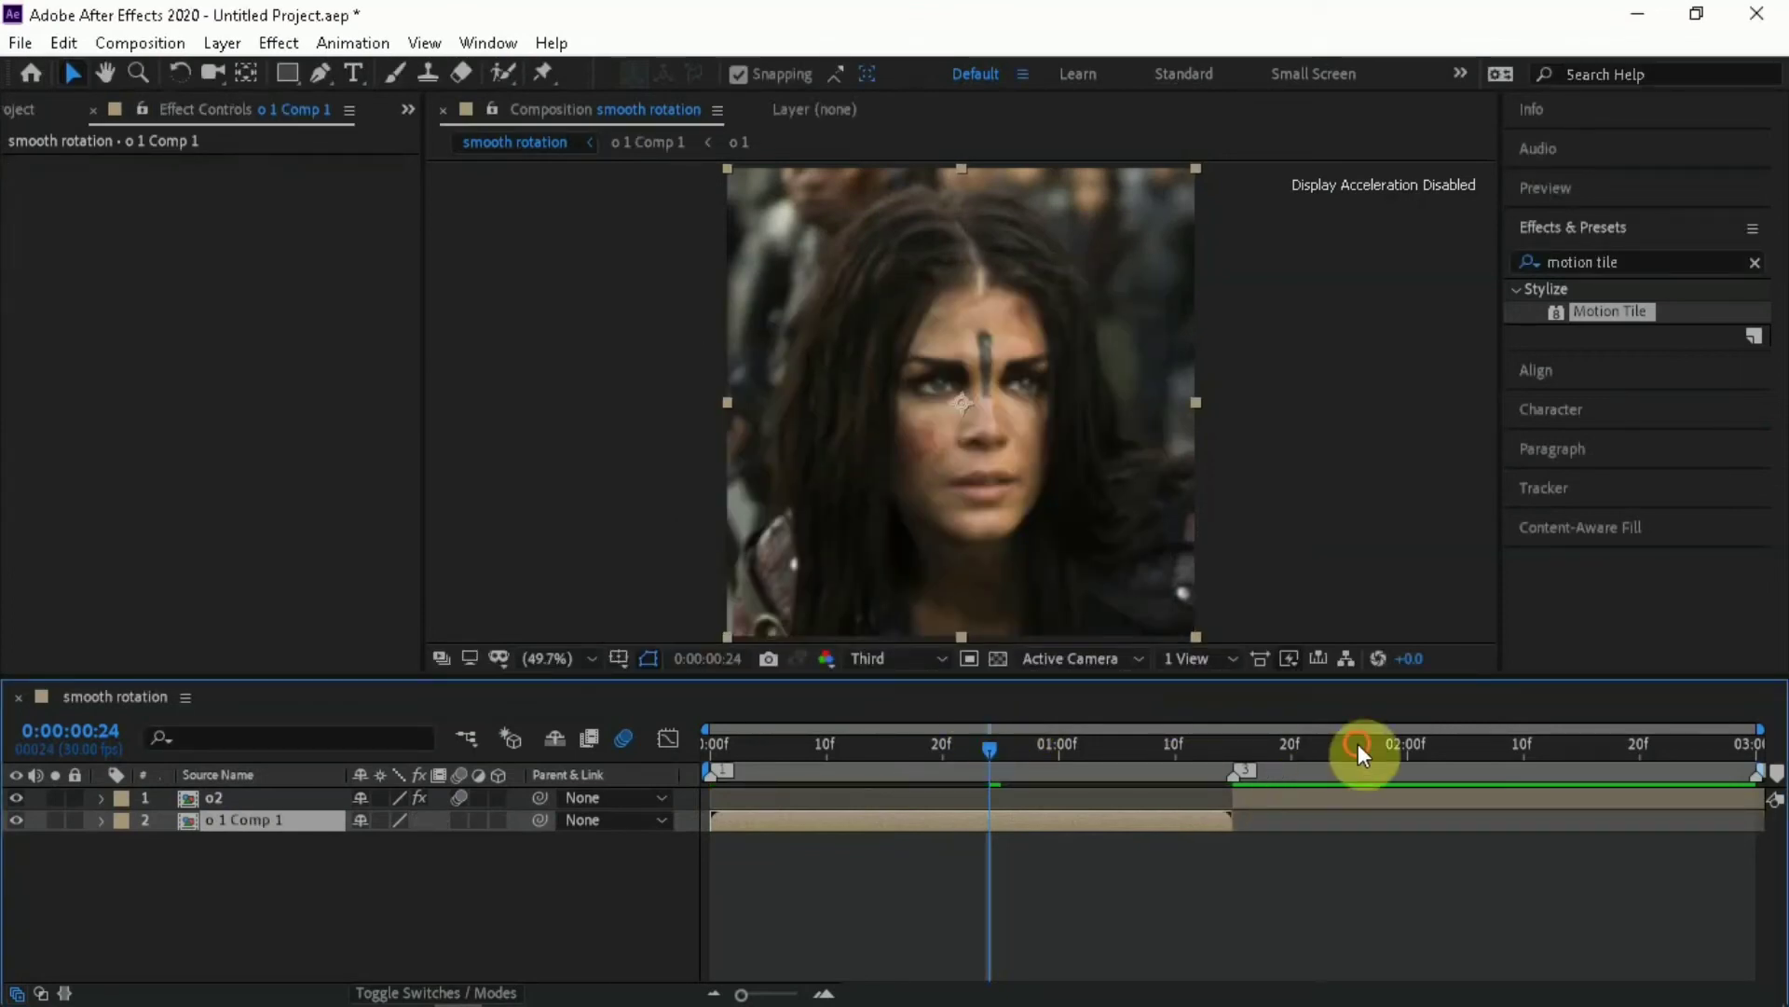
Pre-compose the o2 layer as o2 Comp 1, moving all attributes and adjusting the duration to the layer's time span
left_click_drag(1359, 744, 1343, 792)
left_click(1342, 792)
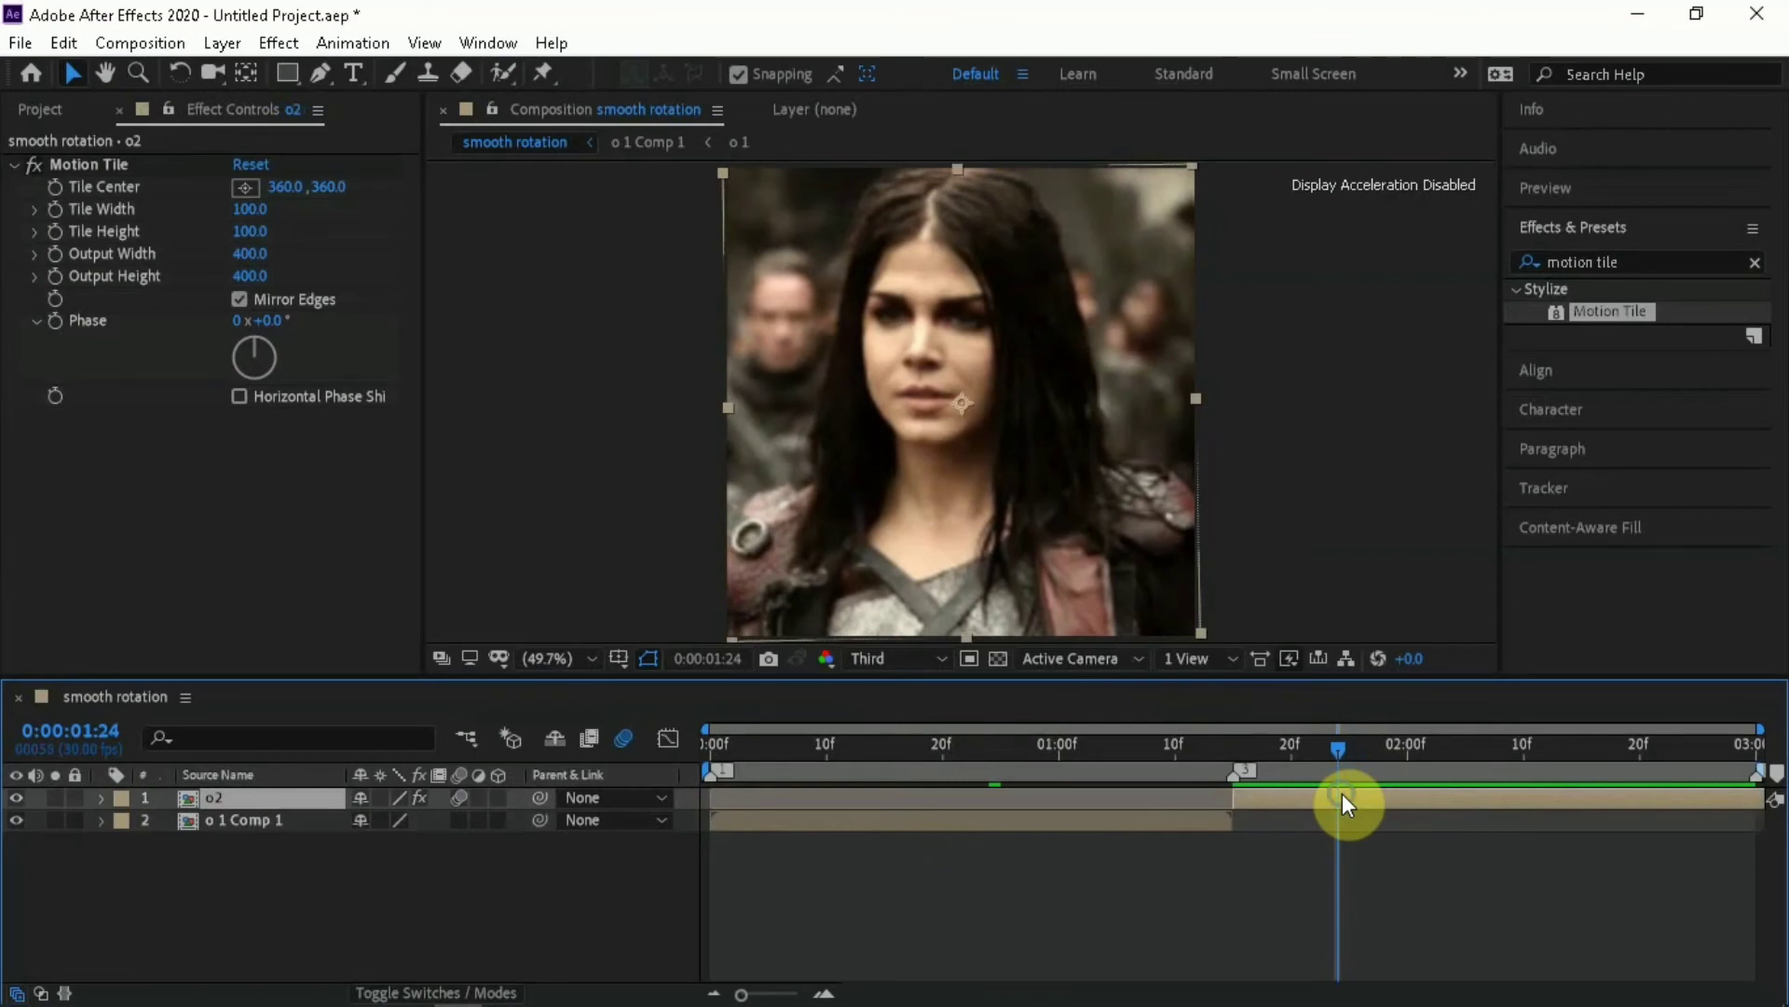
right_click(1343, 793)
left_click(1423, 684)
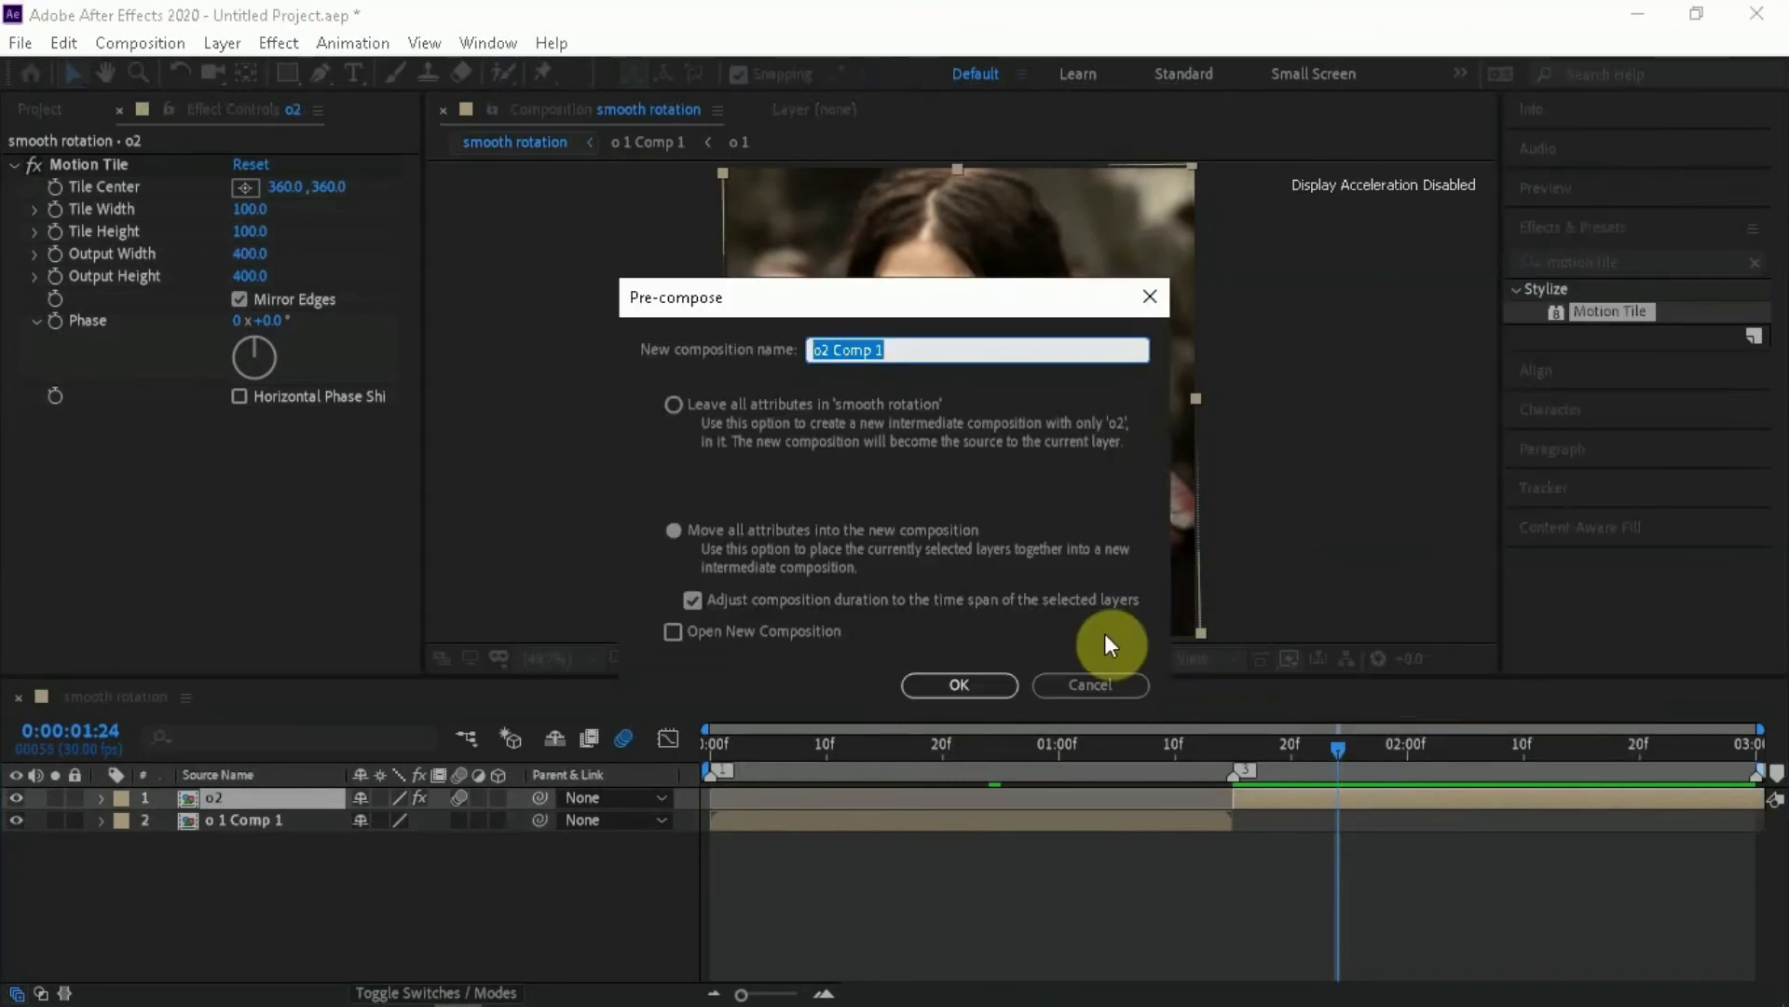
left_click(966, 688)
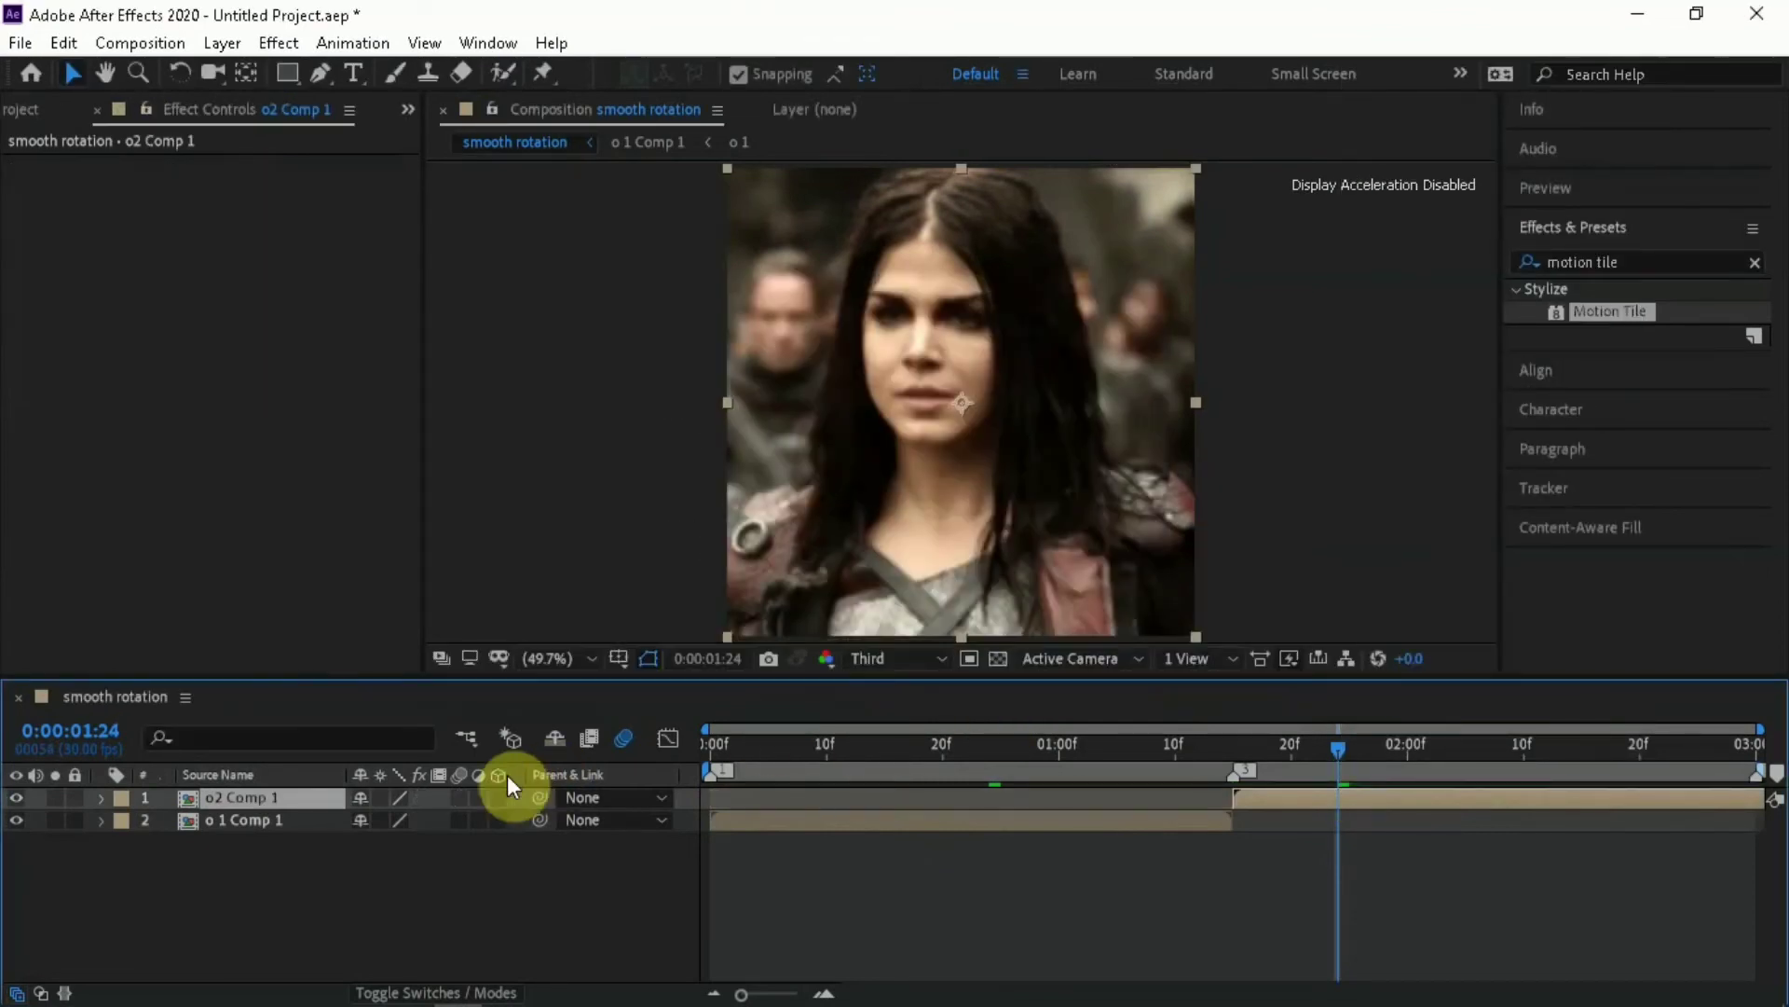
Enable motion blur on o2 Comp 1 and o 1 Comp 1 and apply the Motion Tile effect to both layers
left_click_drag(461, 797, 462, 816)
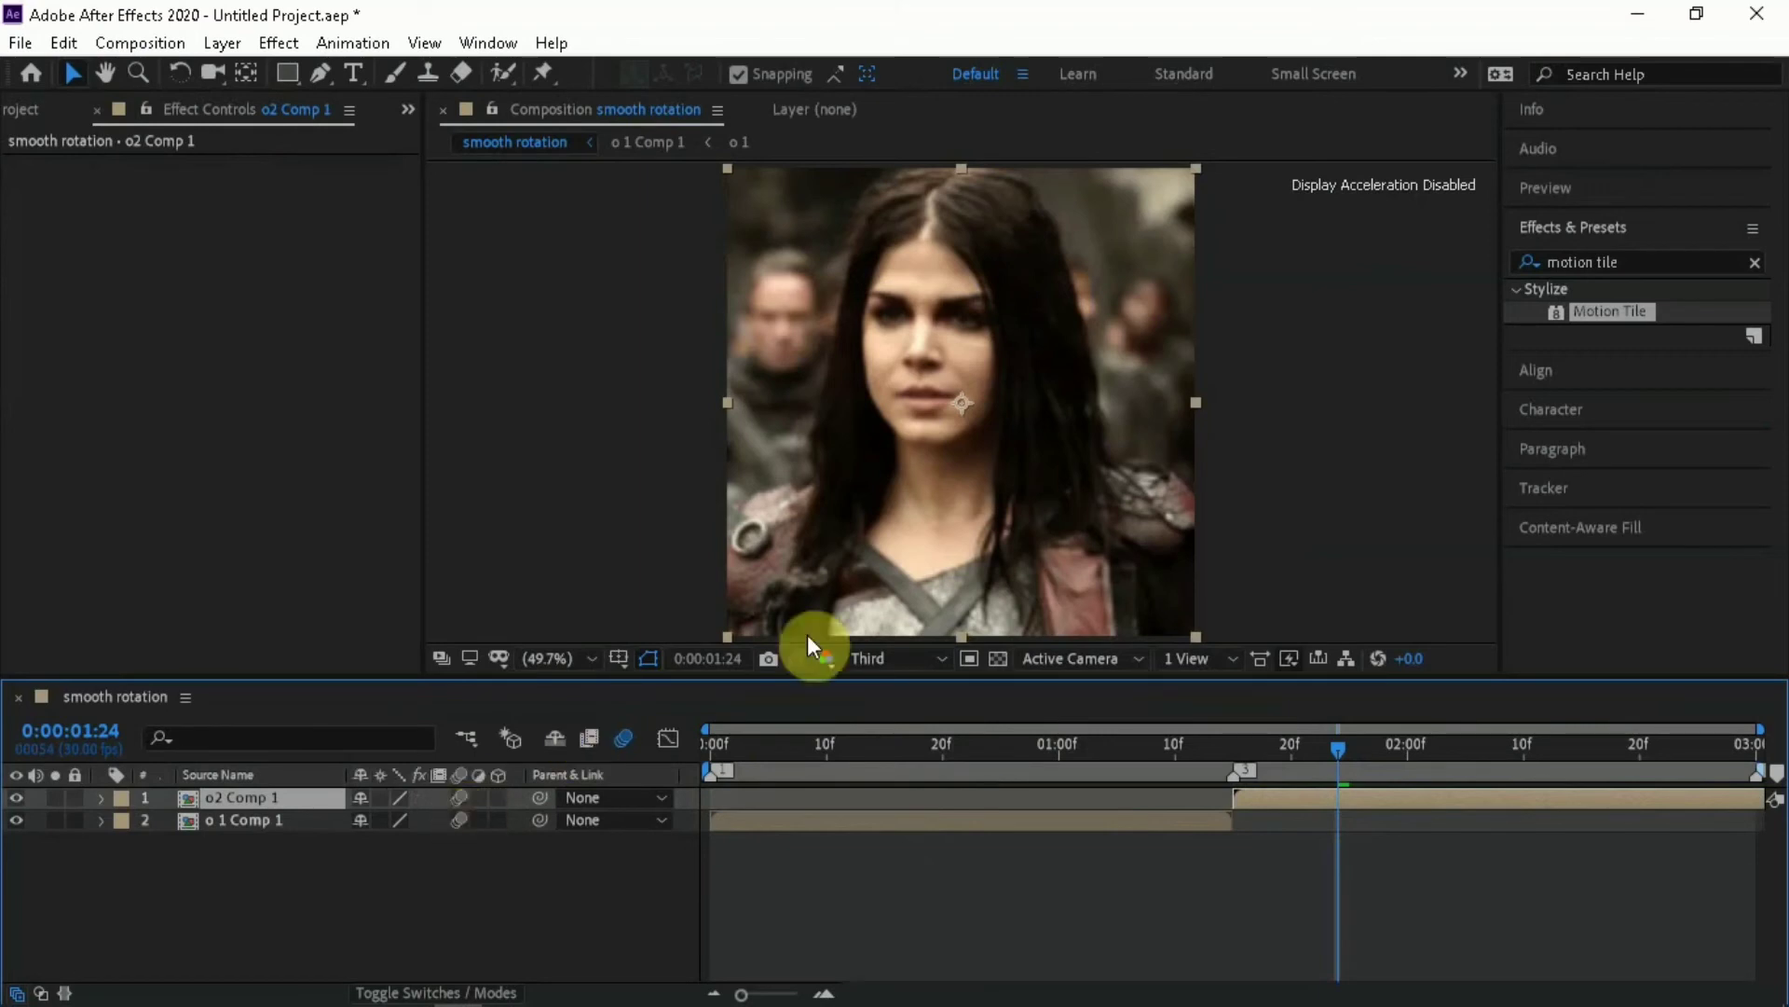
left_click_drag(1646, 311, 1427, 800)
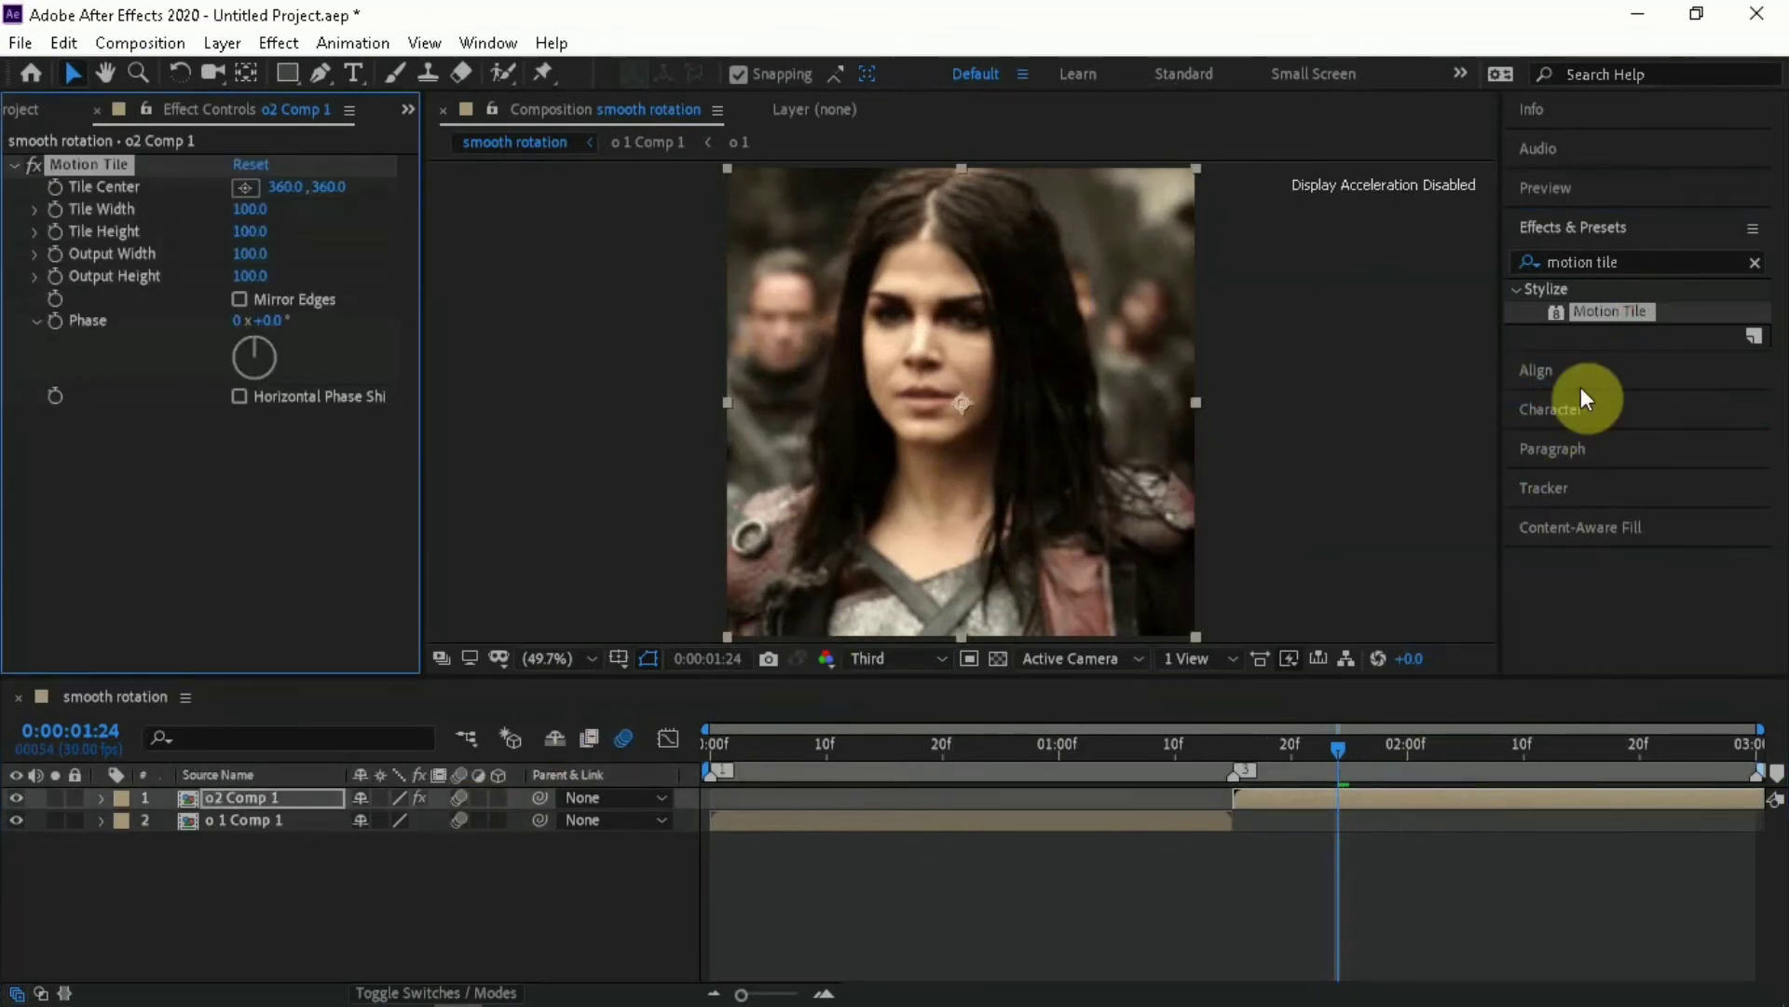
left_click(1603, 327)
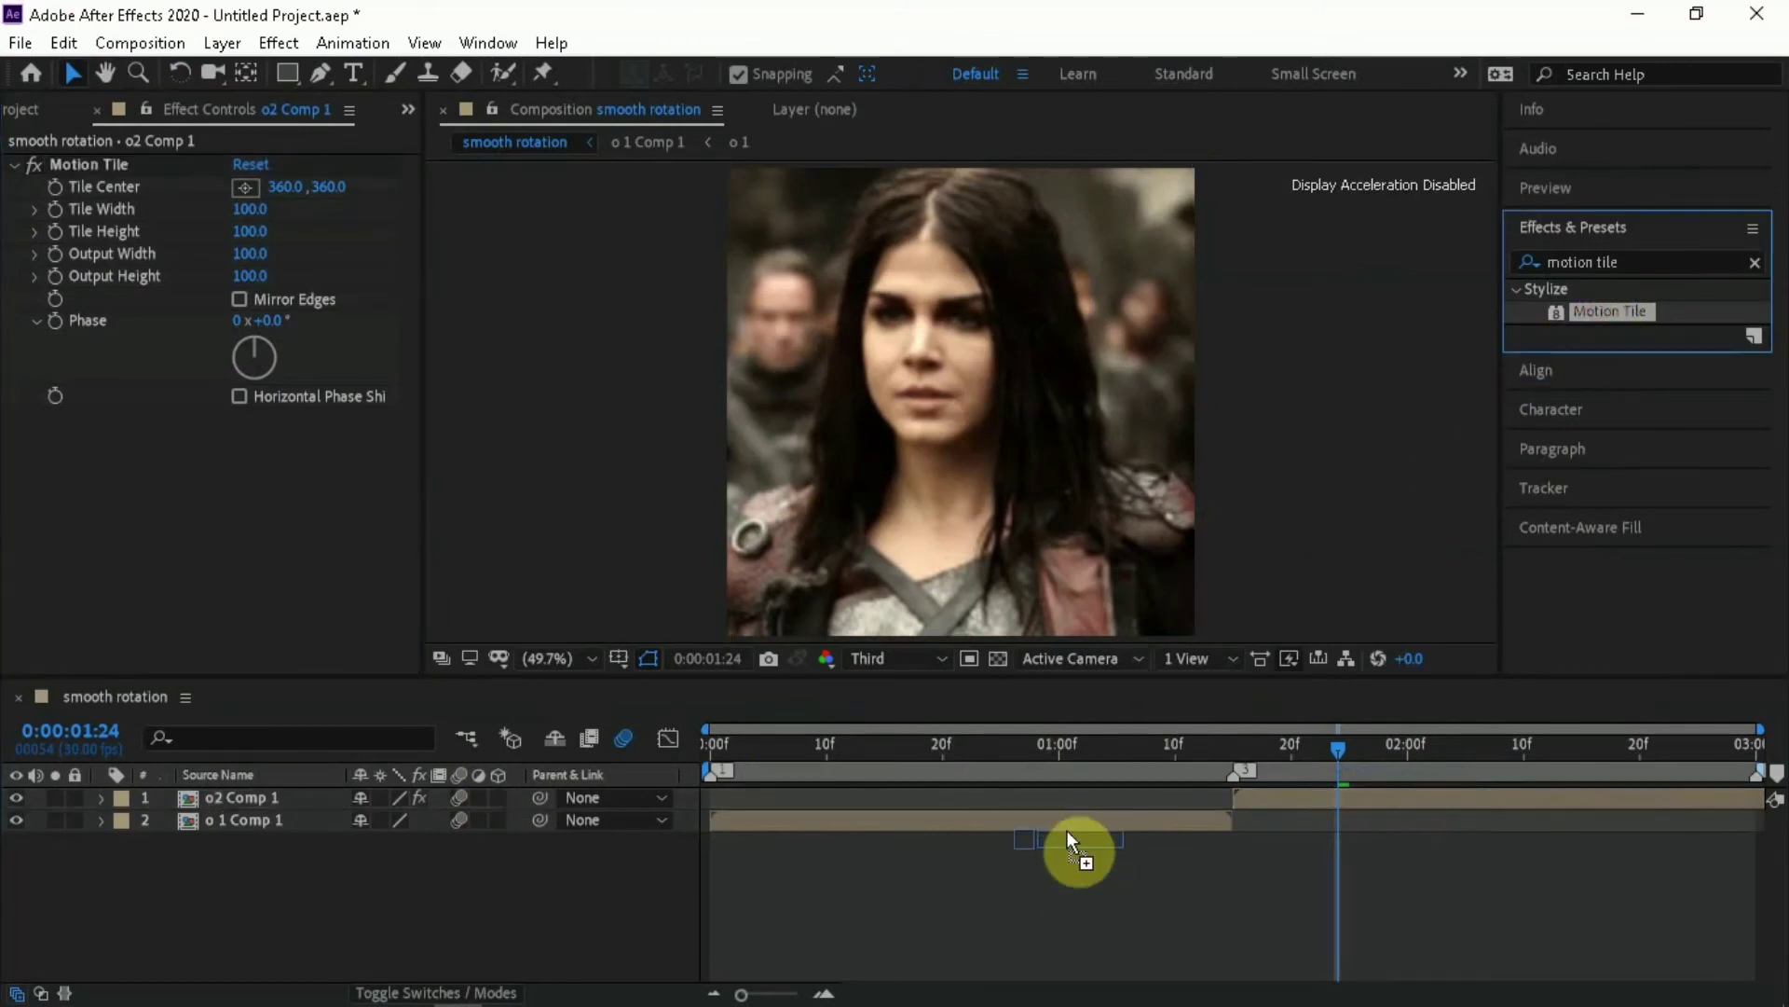
left_click_drag(1066, 826, 1067, 826)
Set the Motion Tile output width and output height on o 1 Comp 1 to 400 and enable Mirror Edges
left_click(1093, 741)
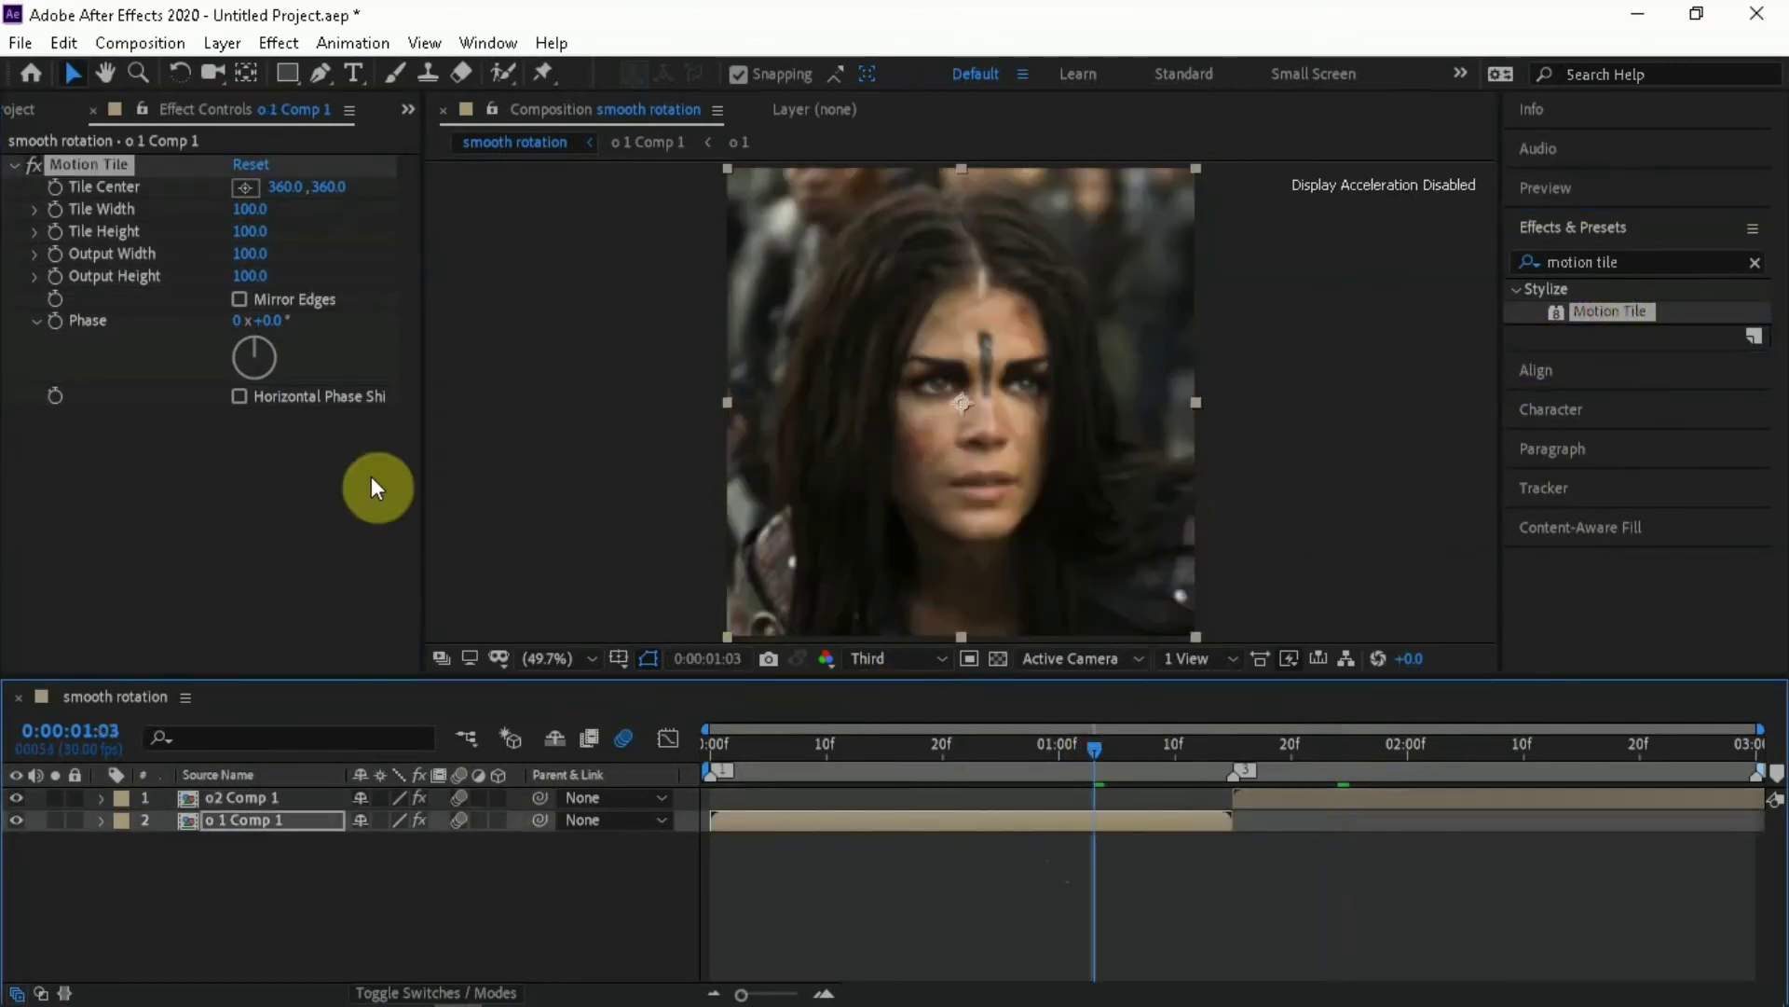
left_click(253, 252)
type("400")
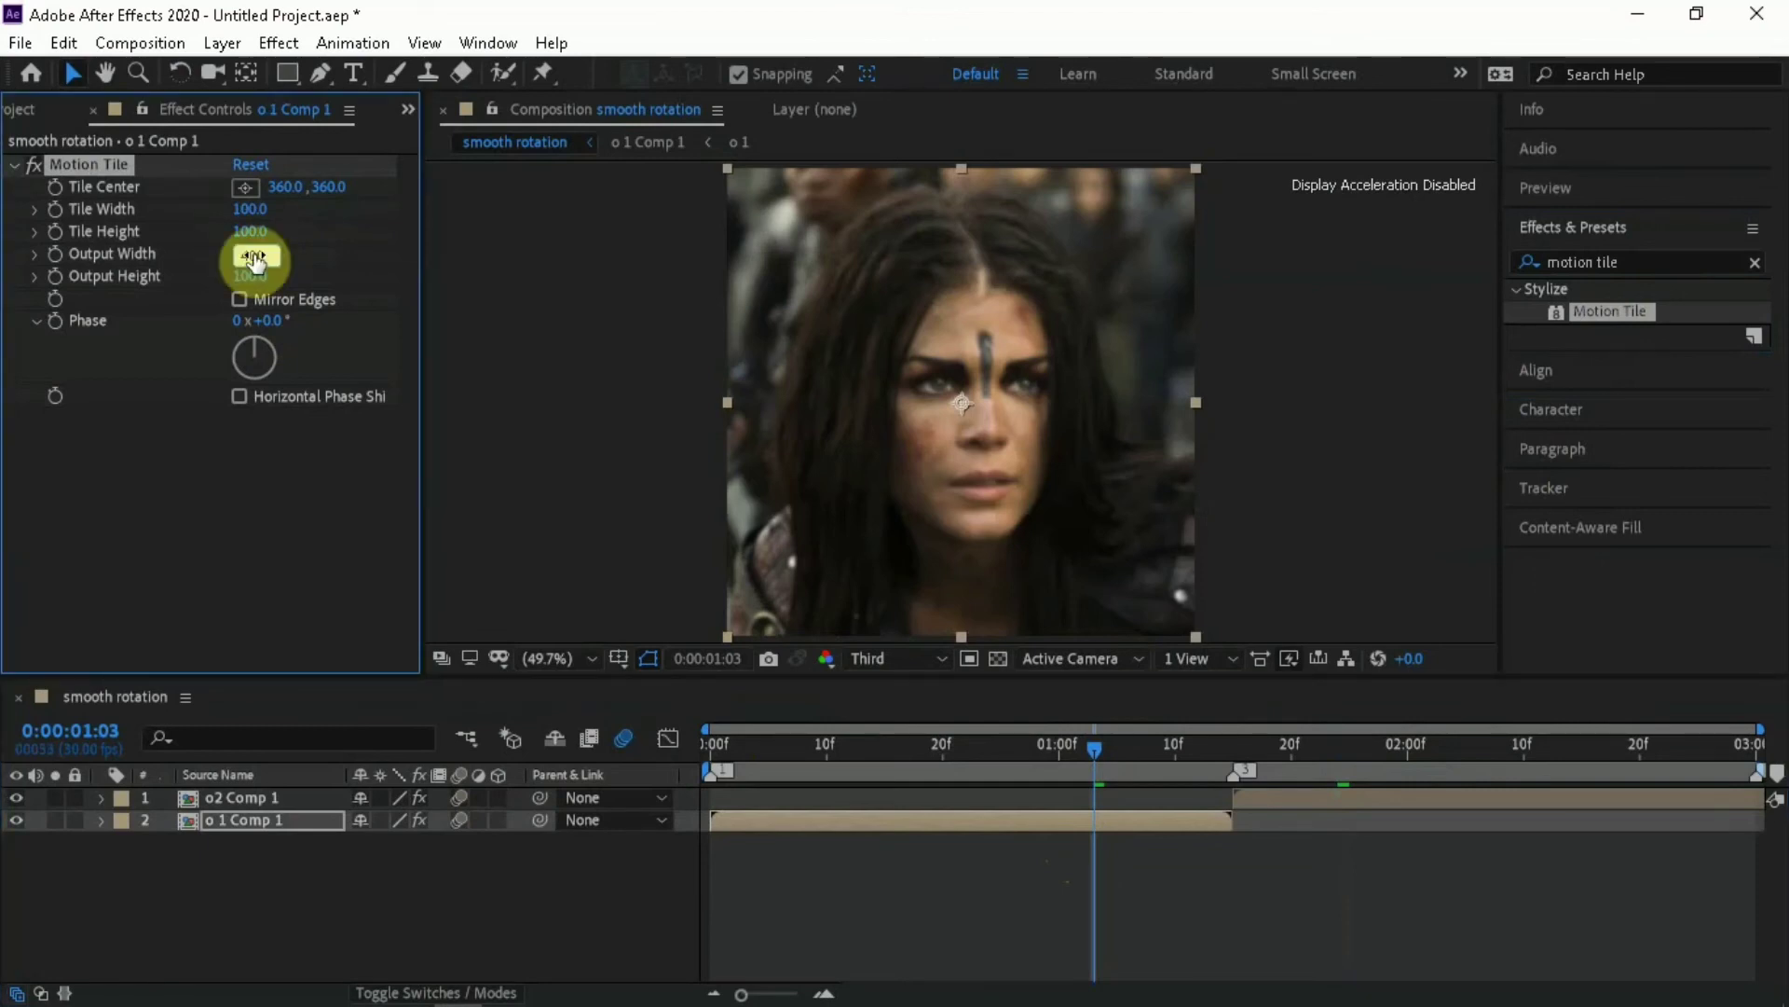
key("Return")
left_click(253, 276)
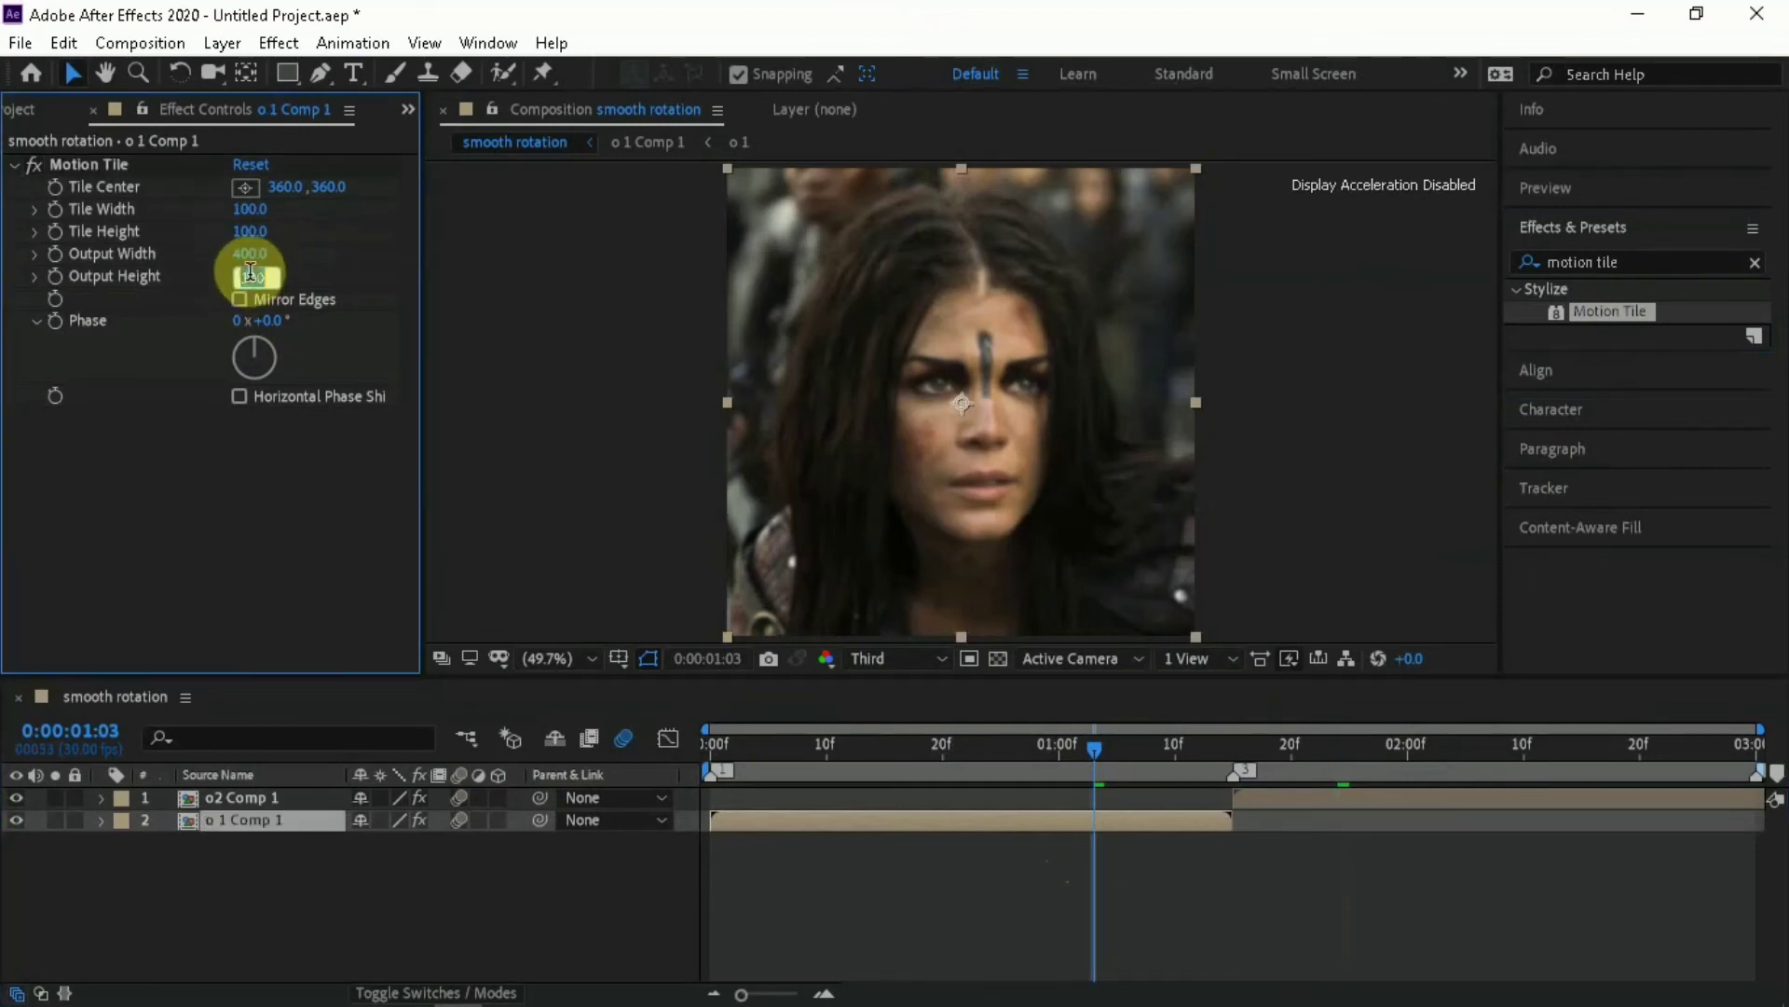
type("400")
left_click(248, 282)
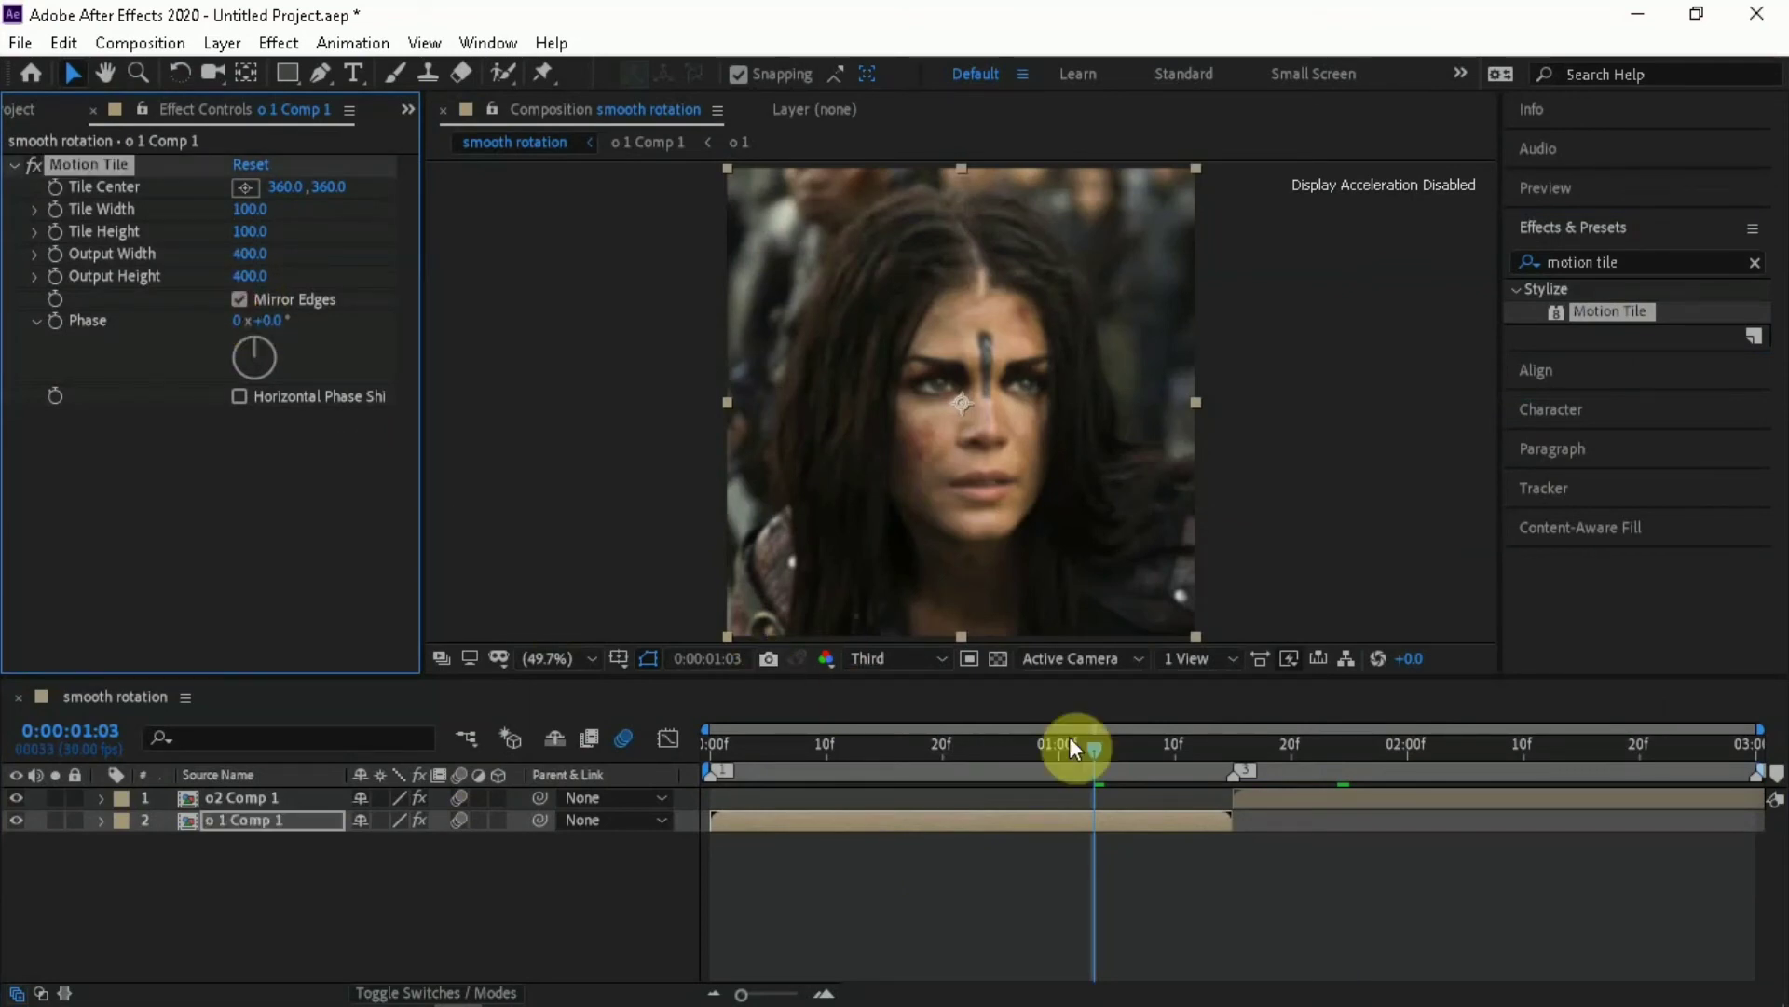
Set the Motion Tile output width and output height on o2 Comp 1 to 400, enable Mirror Edges, and scrub through the transition
left_click(1340, 757)
left_click(1334, 793)
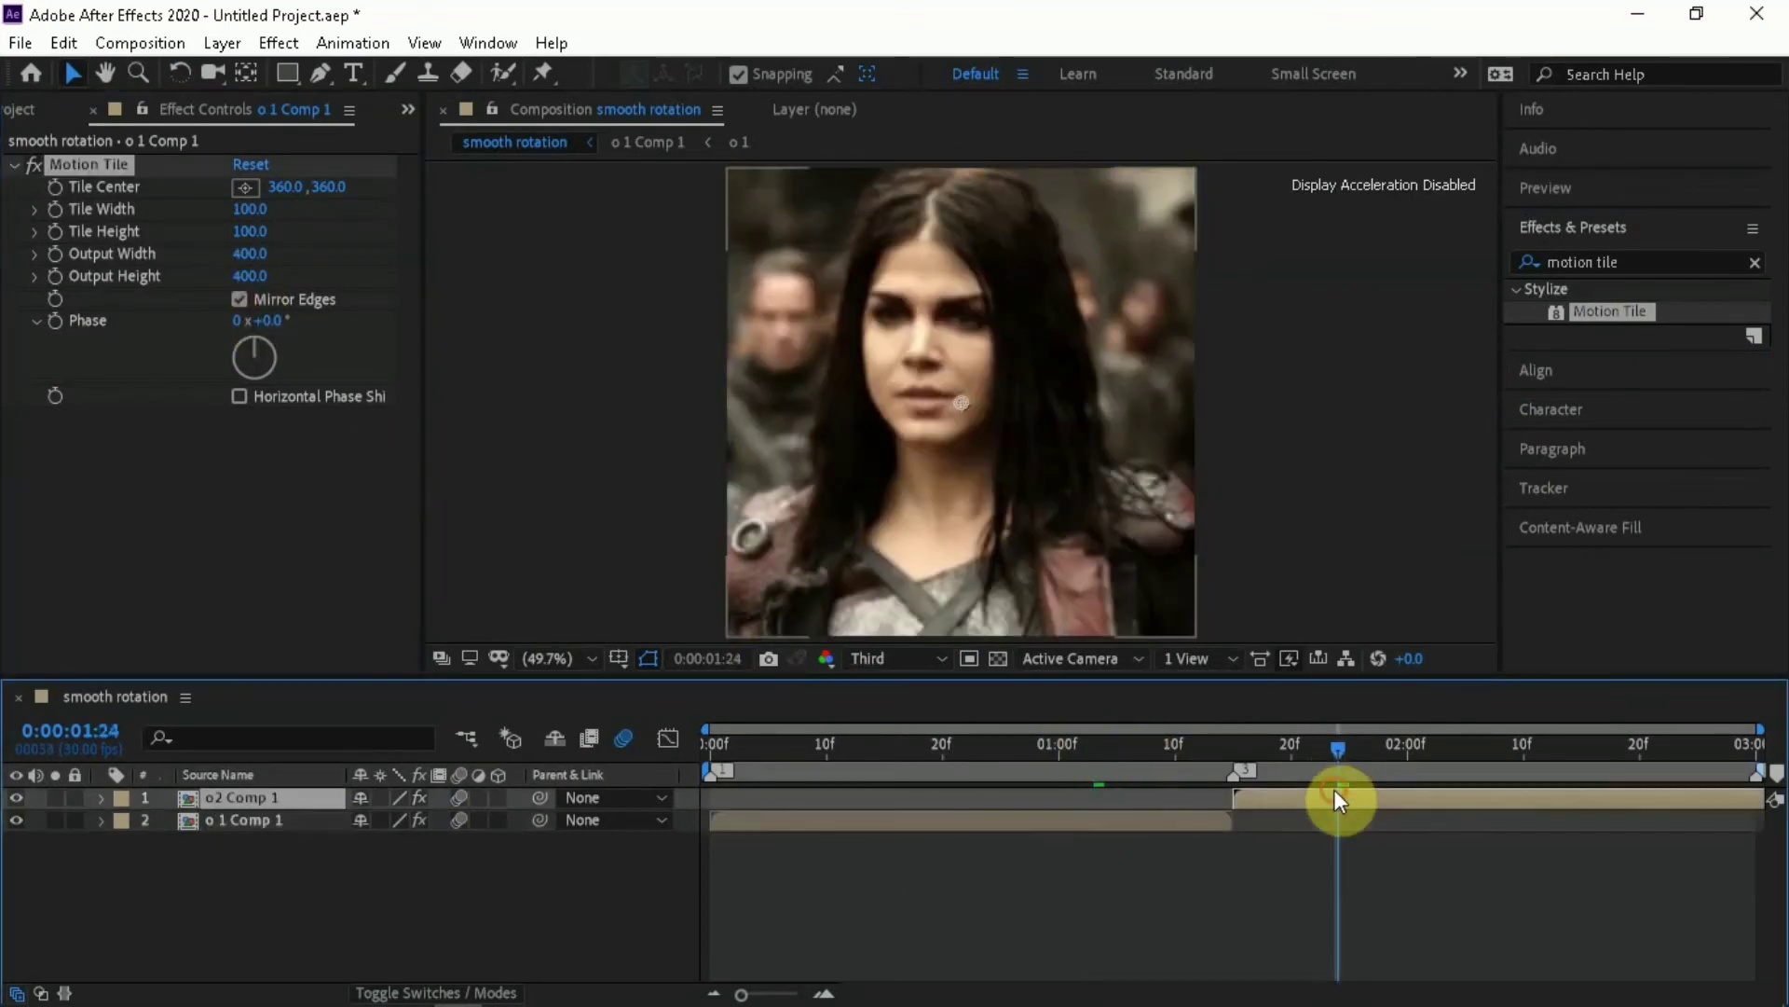
left_click(258, 255)
type("400")
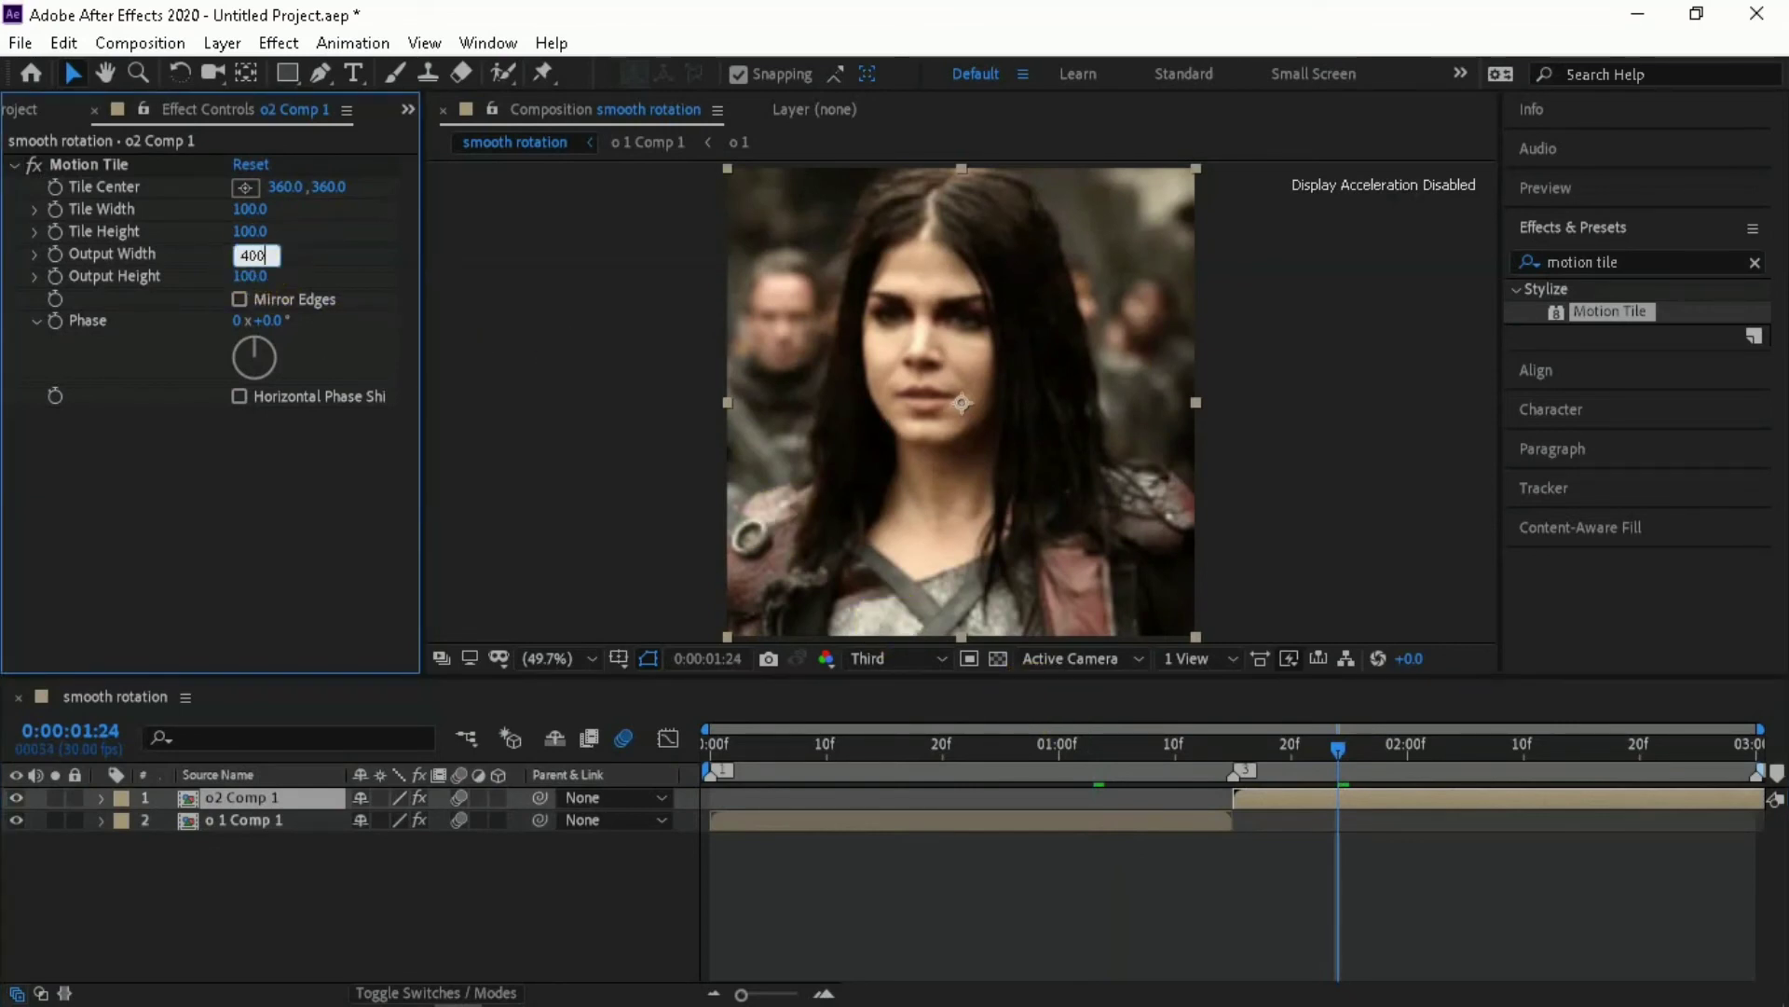
left_click(260, 267)
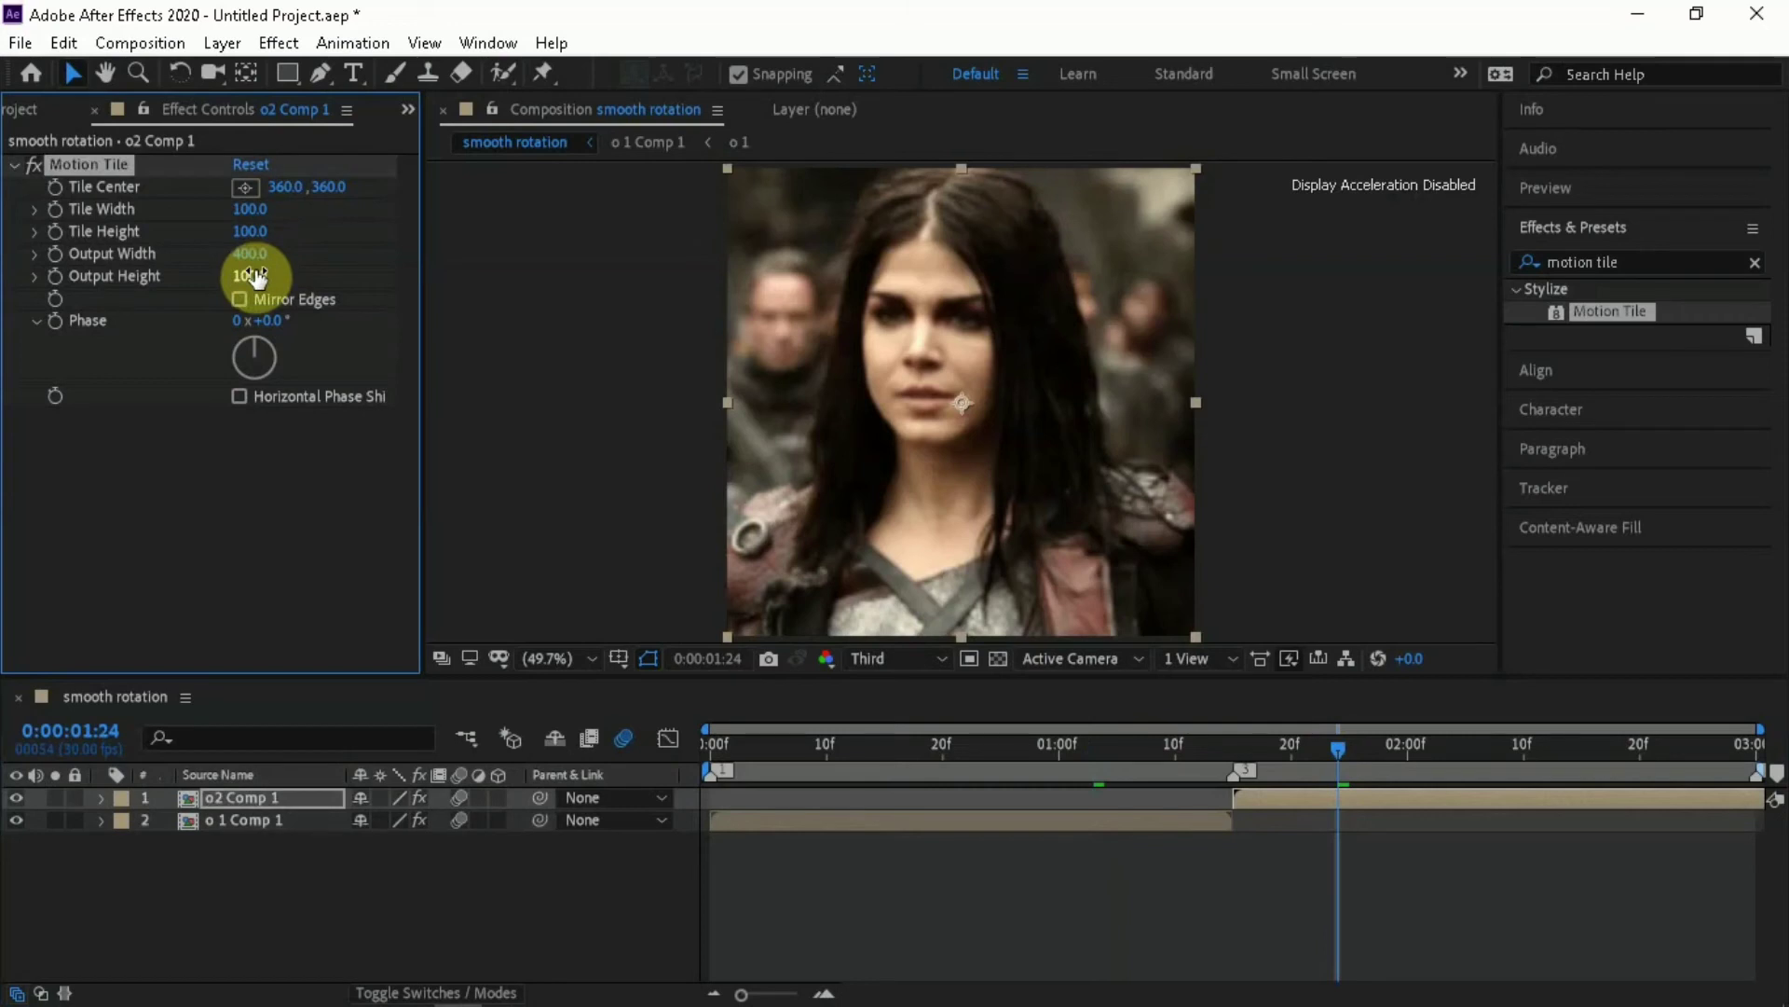
left_click(257, 277)
type("4")
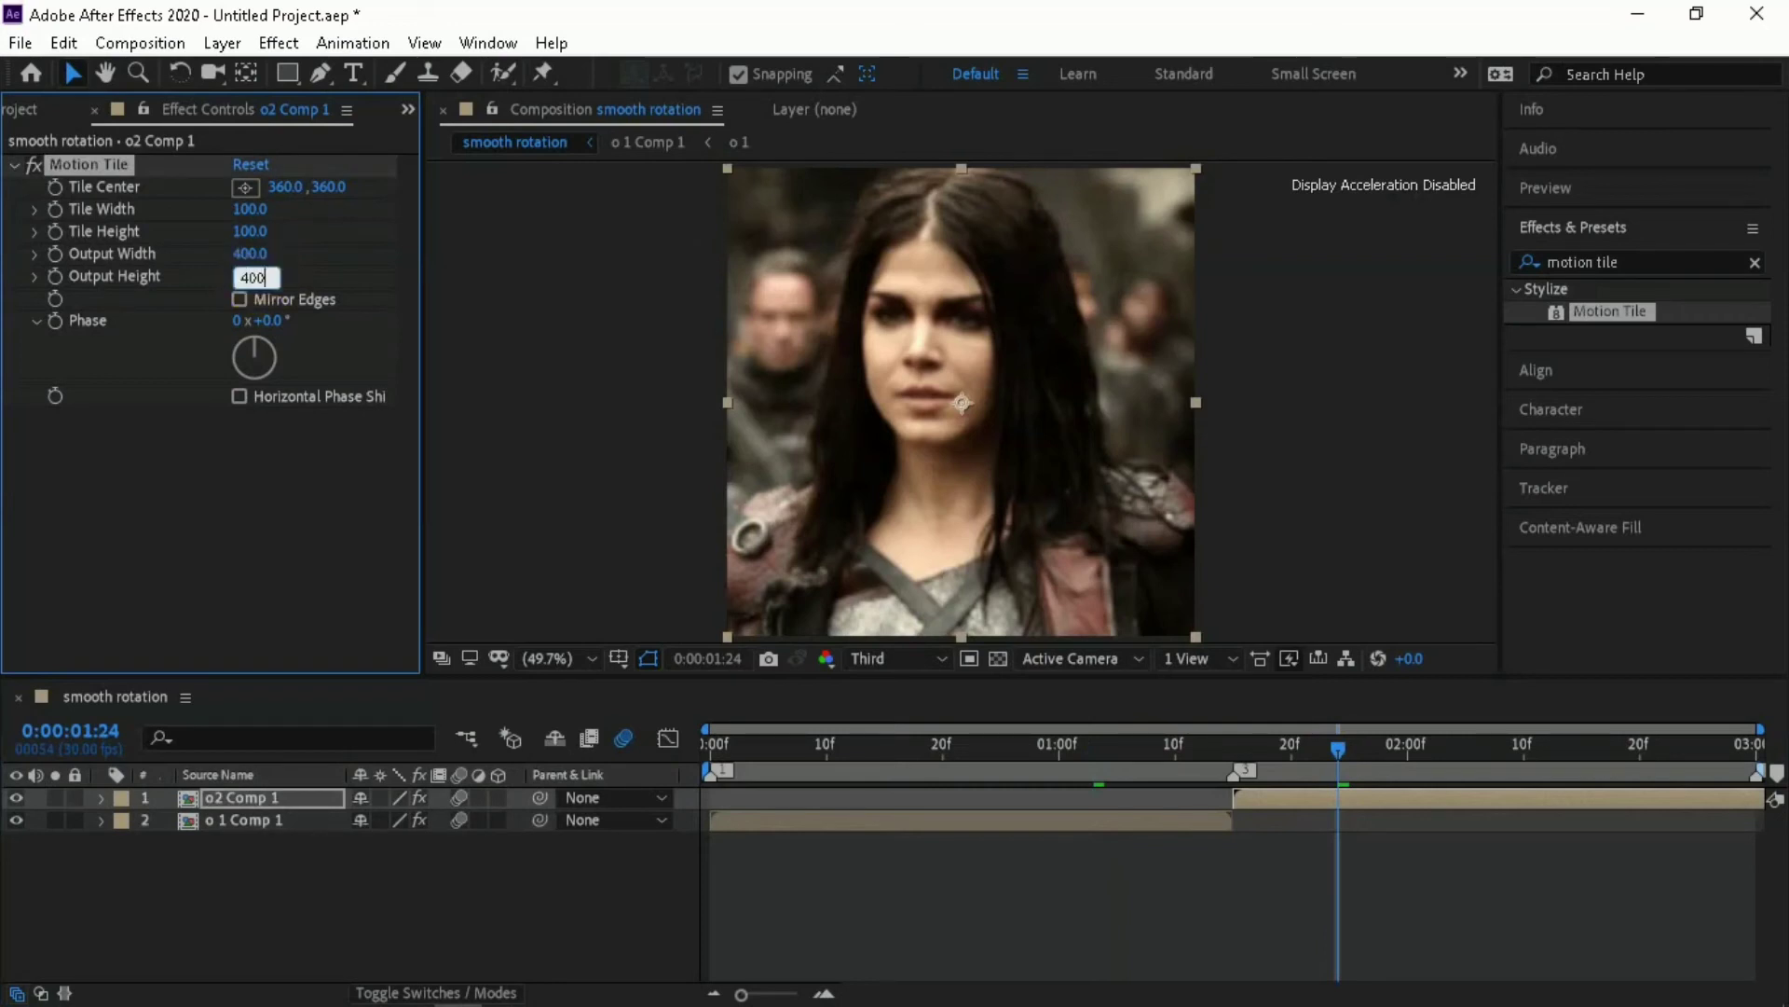
type("00")
left_click(257, 277)
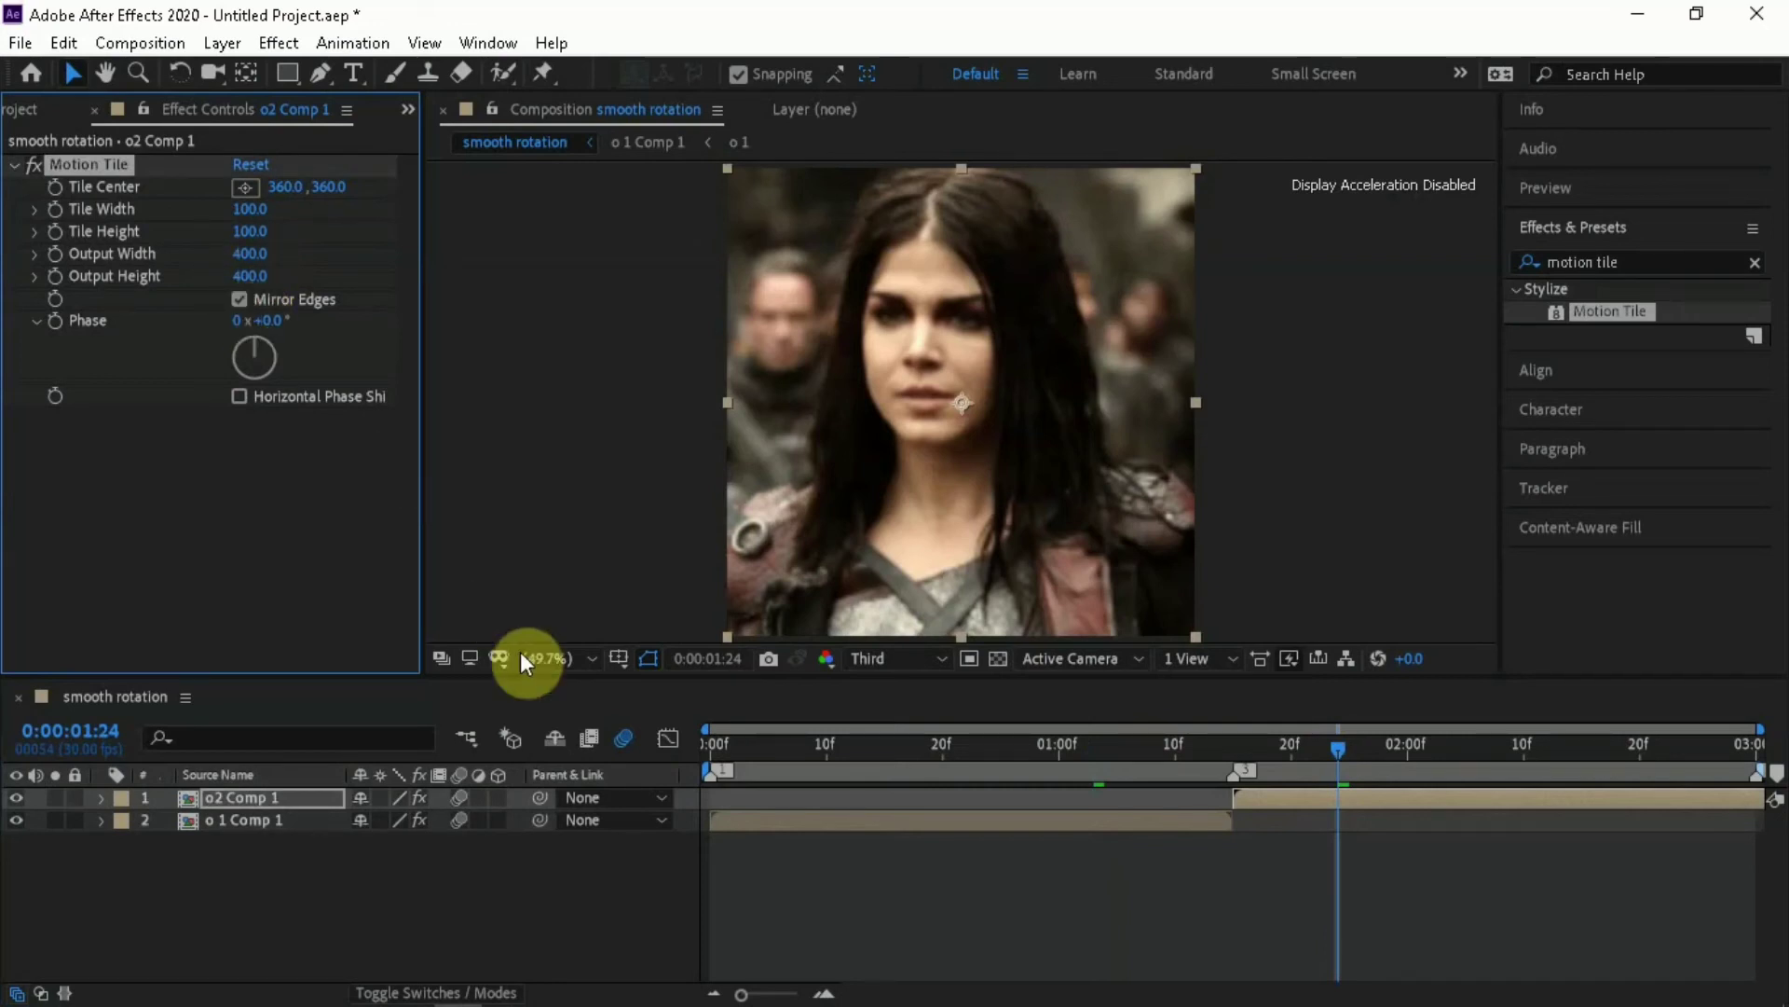
left_click_drag(972, 741, 1394, 769)
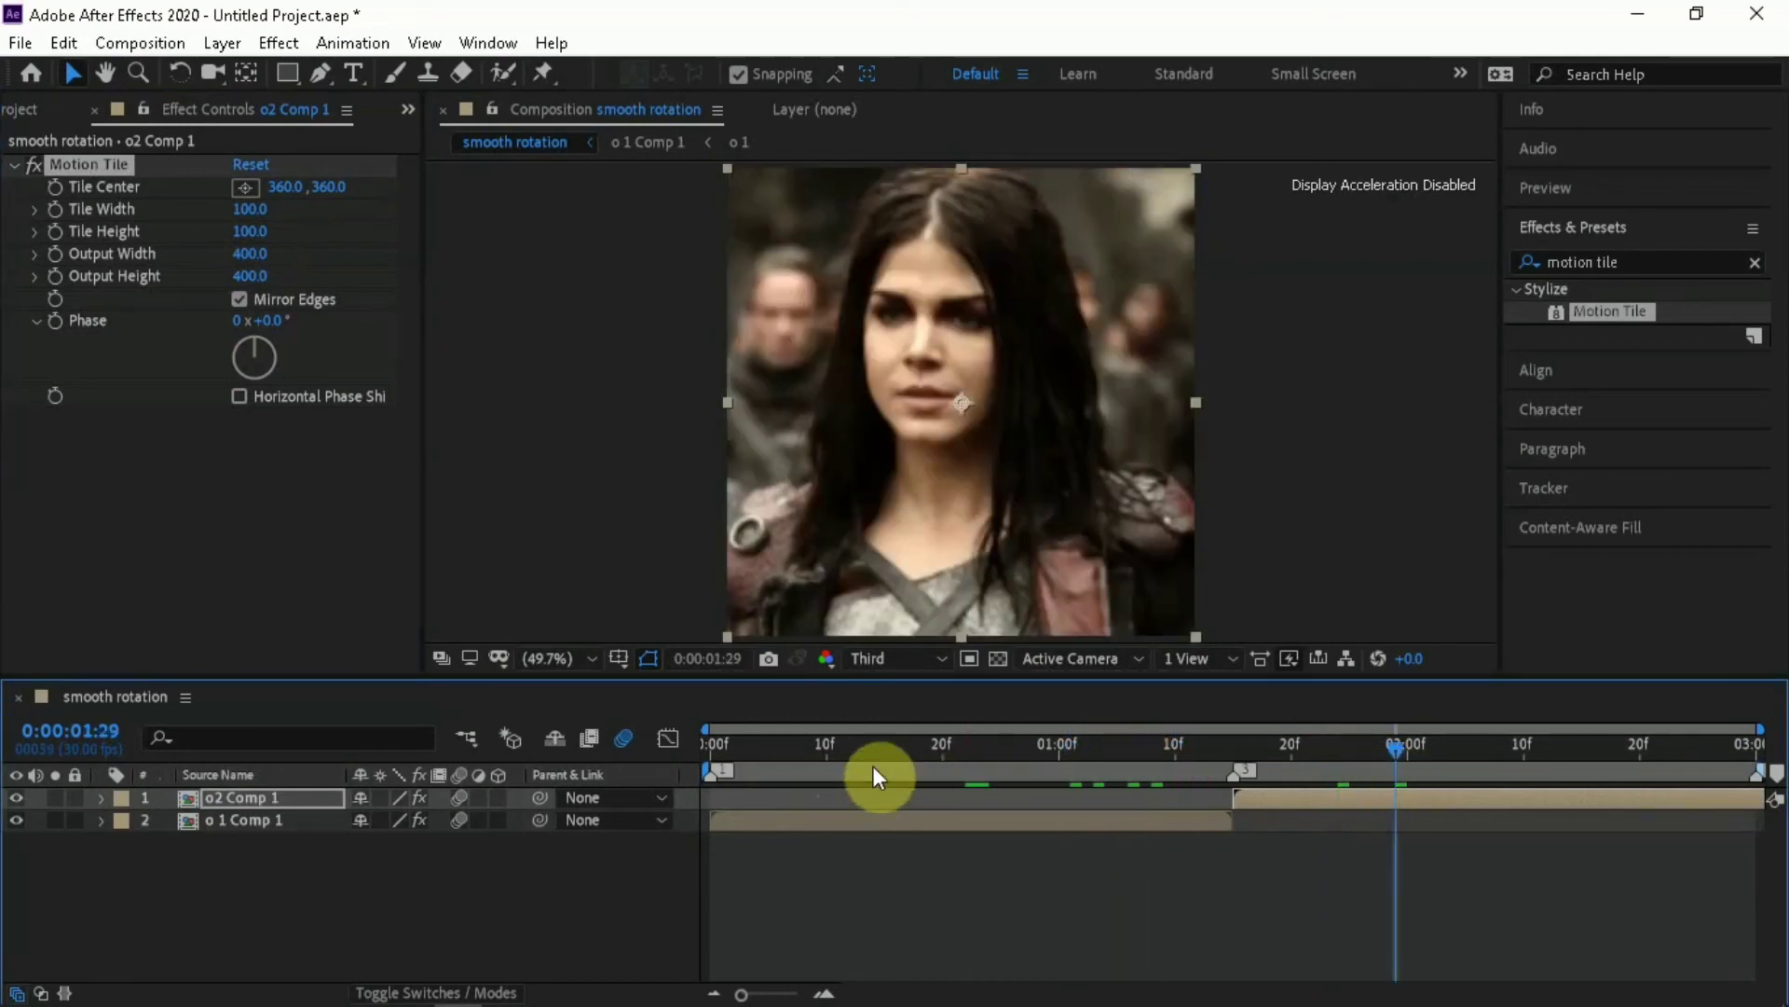
left_click_drag(876, 774, 940, 744)
Keyframe the Rotation of o 1 Comp 1 at 0° at 0:00:01:15 and -30° at 0:00:00:00
left_click(864, 826)
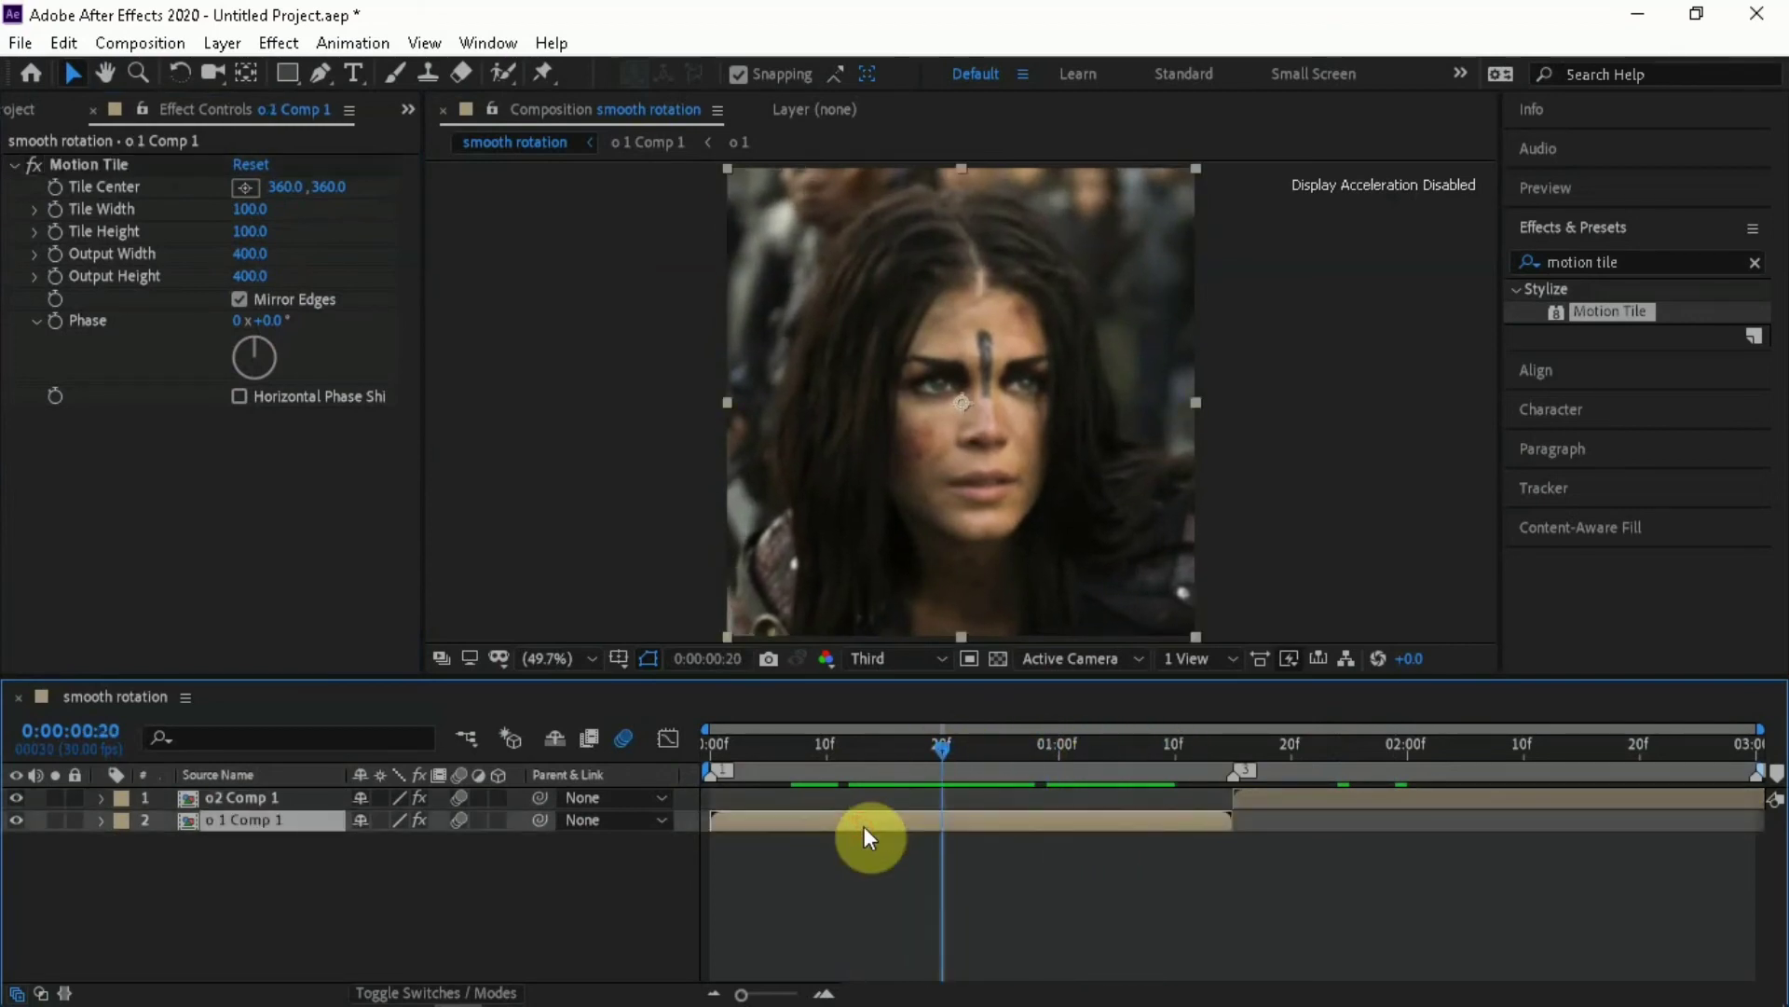
key("r")
key("o")
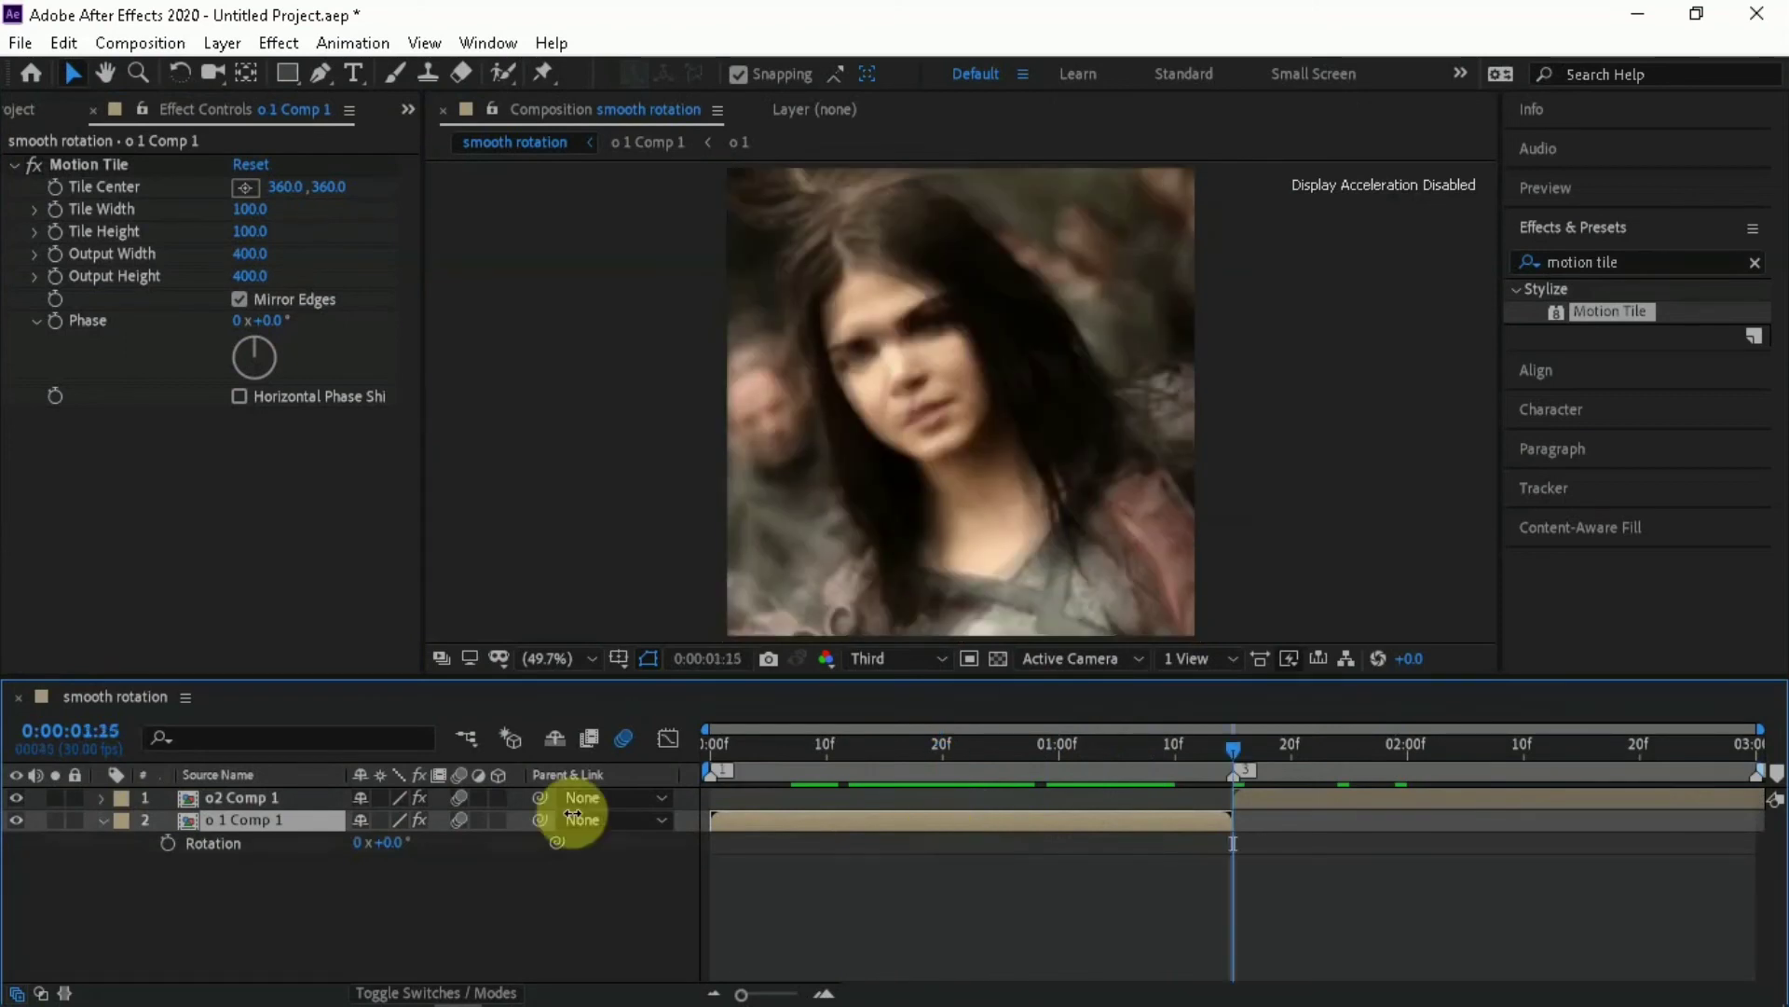
left_click(167, 842)
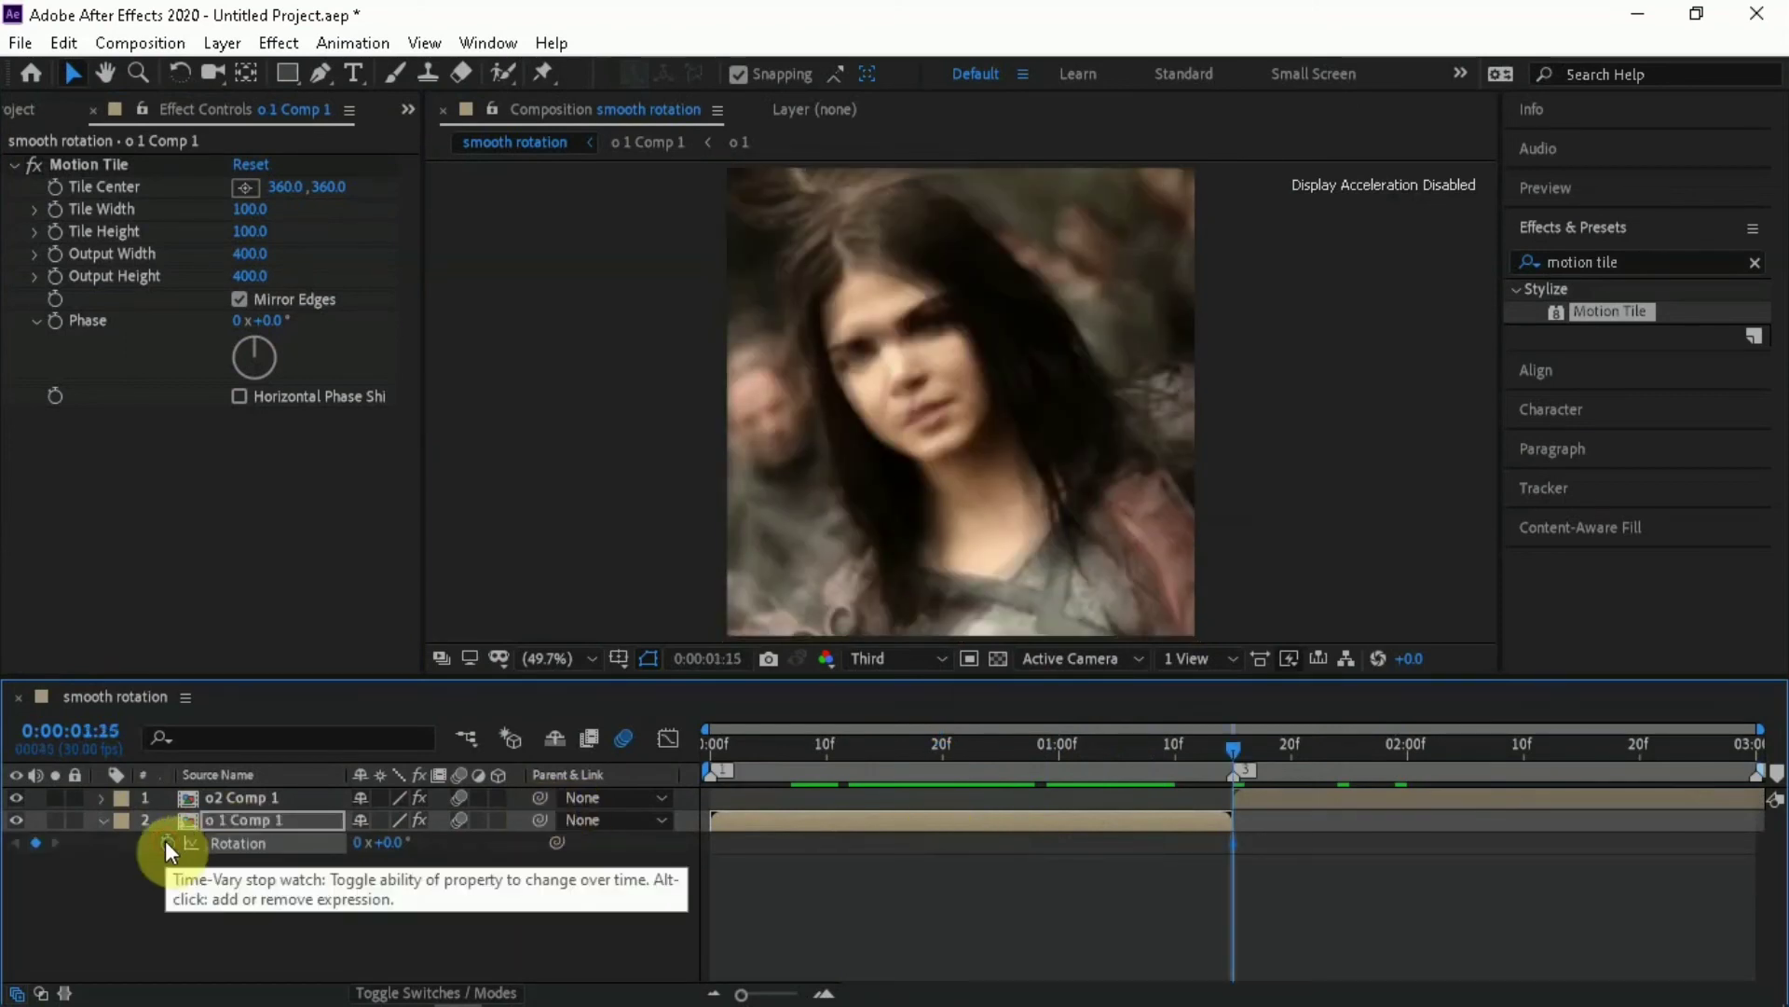
key("Home")
left_click(389, 850)
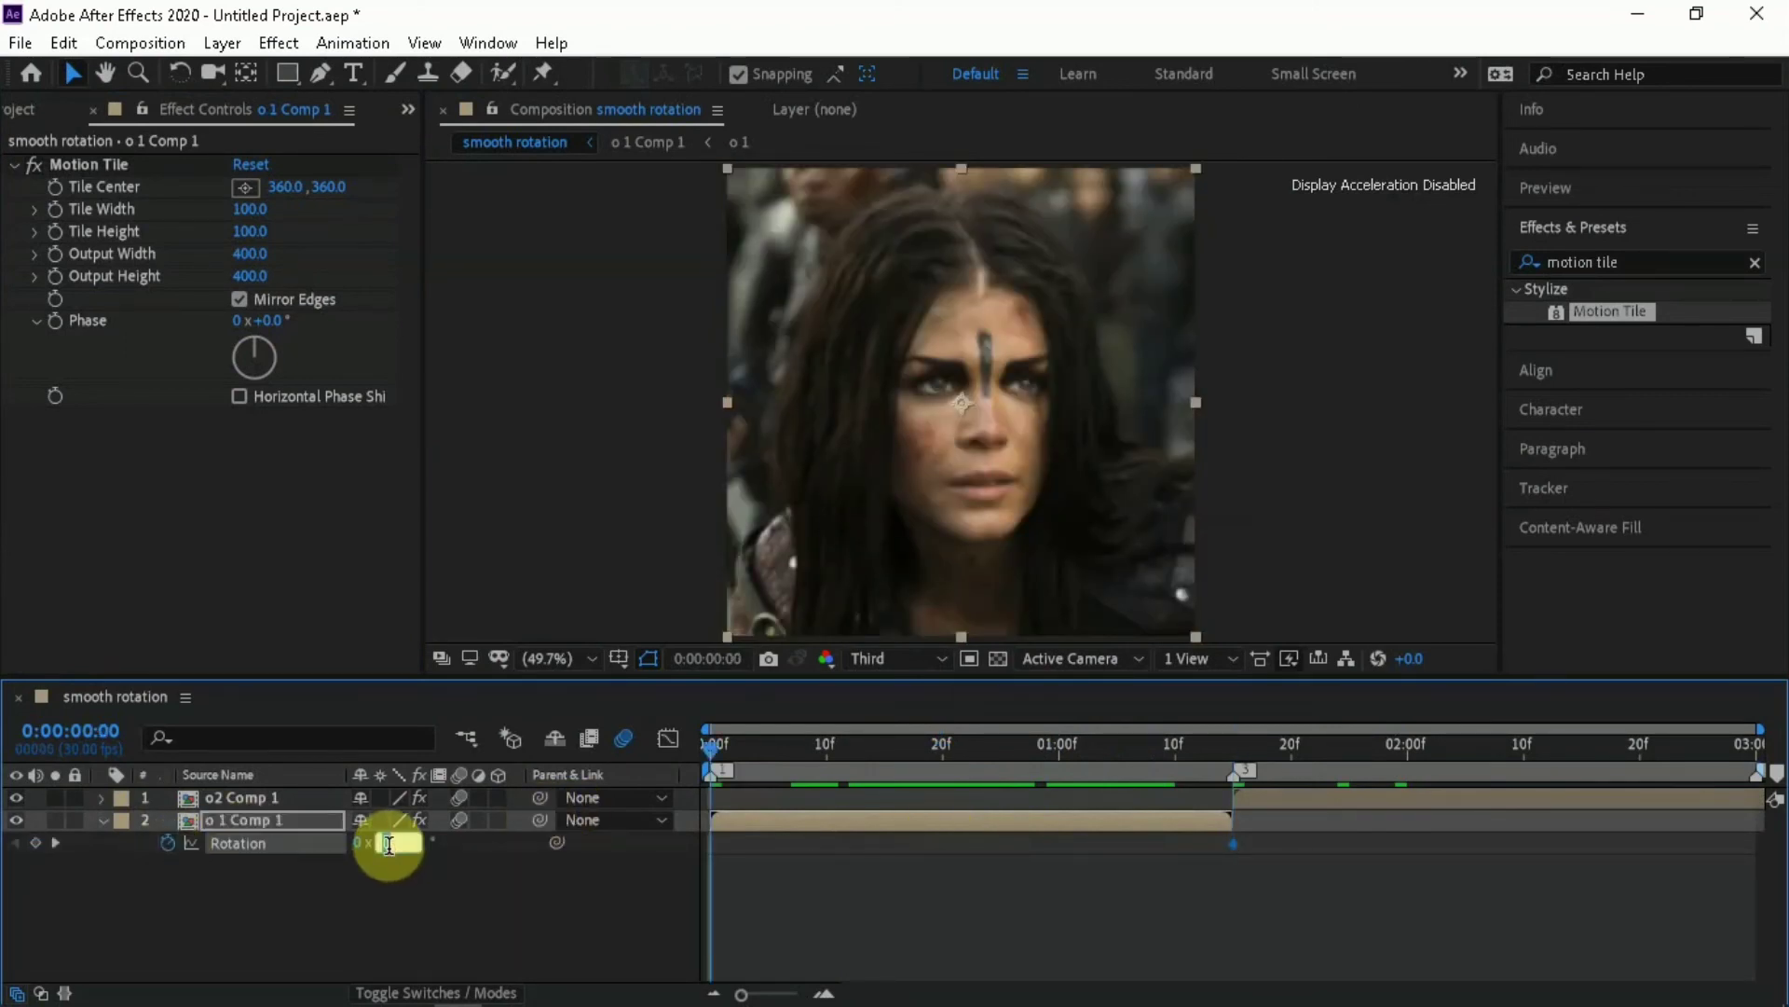
type("-3")
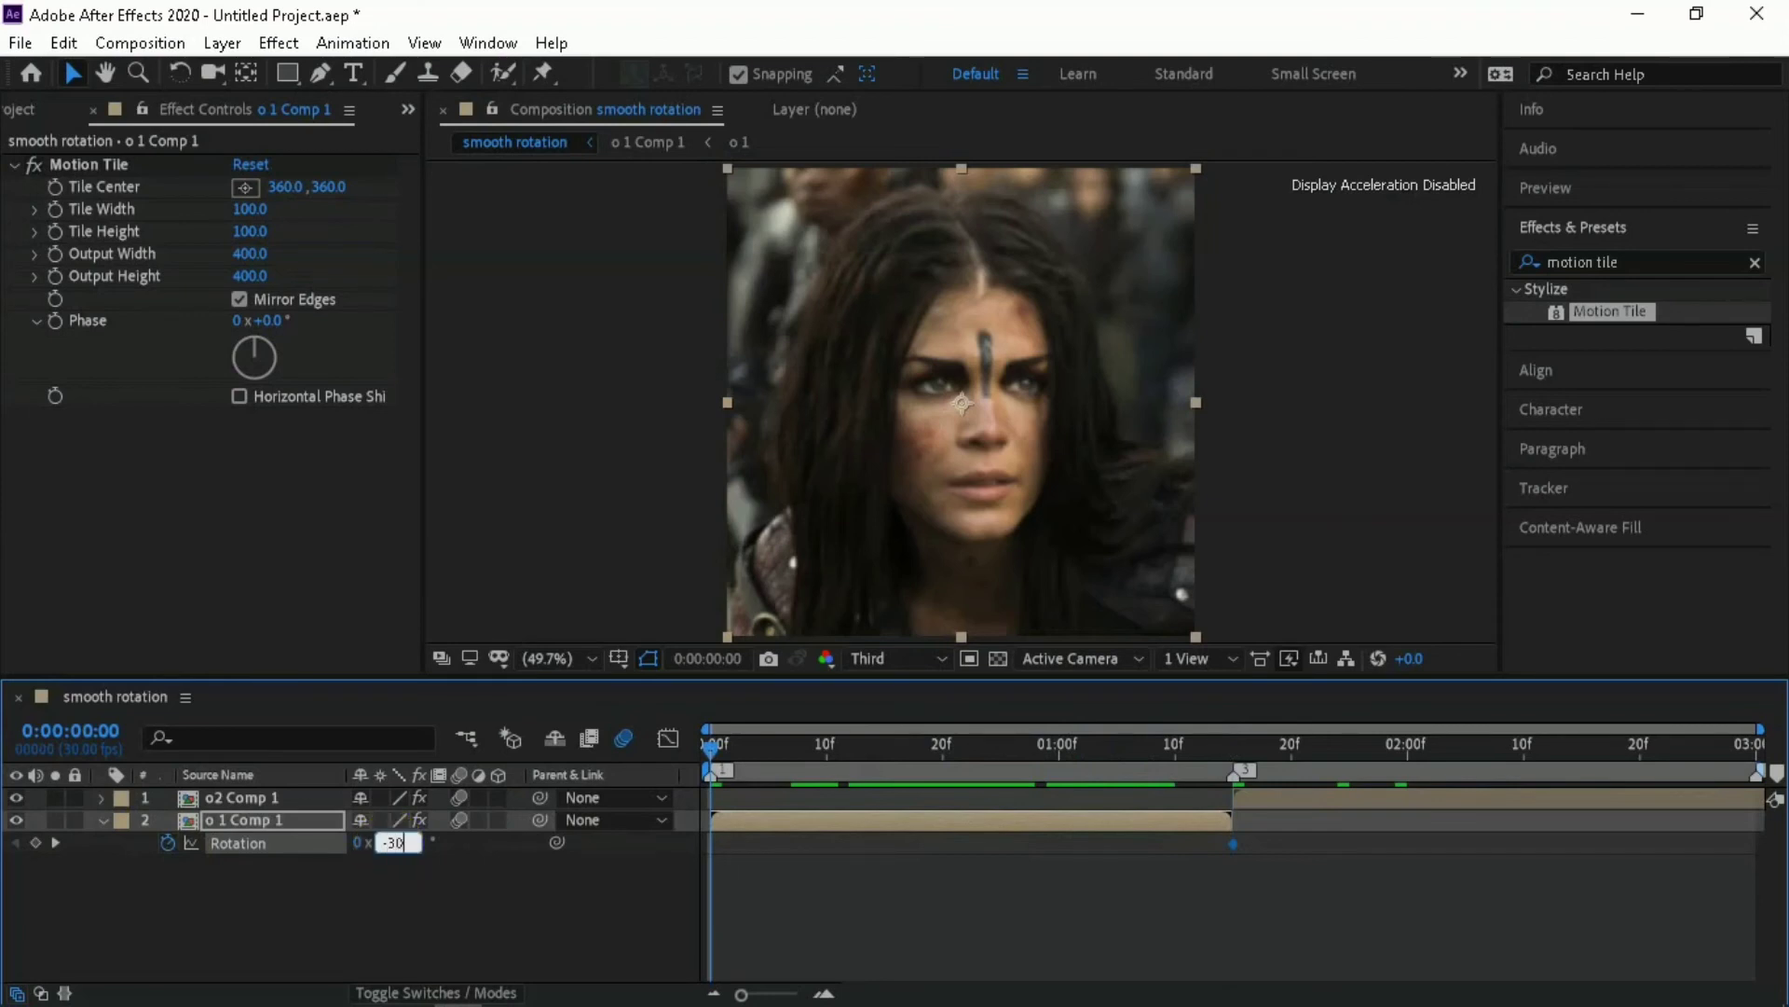
type("0")
key("Return")
Apply Easy Ease to both Rotation keyframes of o 1 Comp 1
left_click_drag(690, 837, 971, 869)
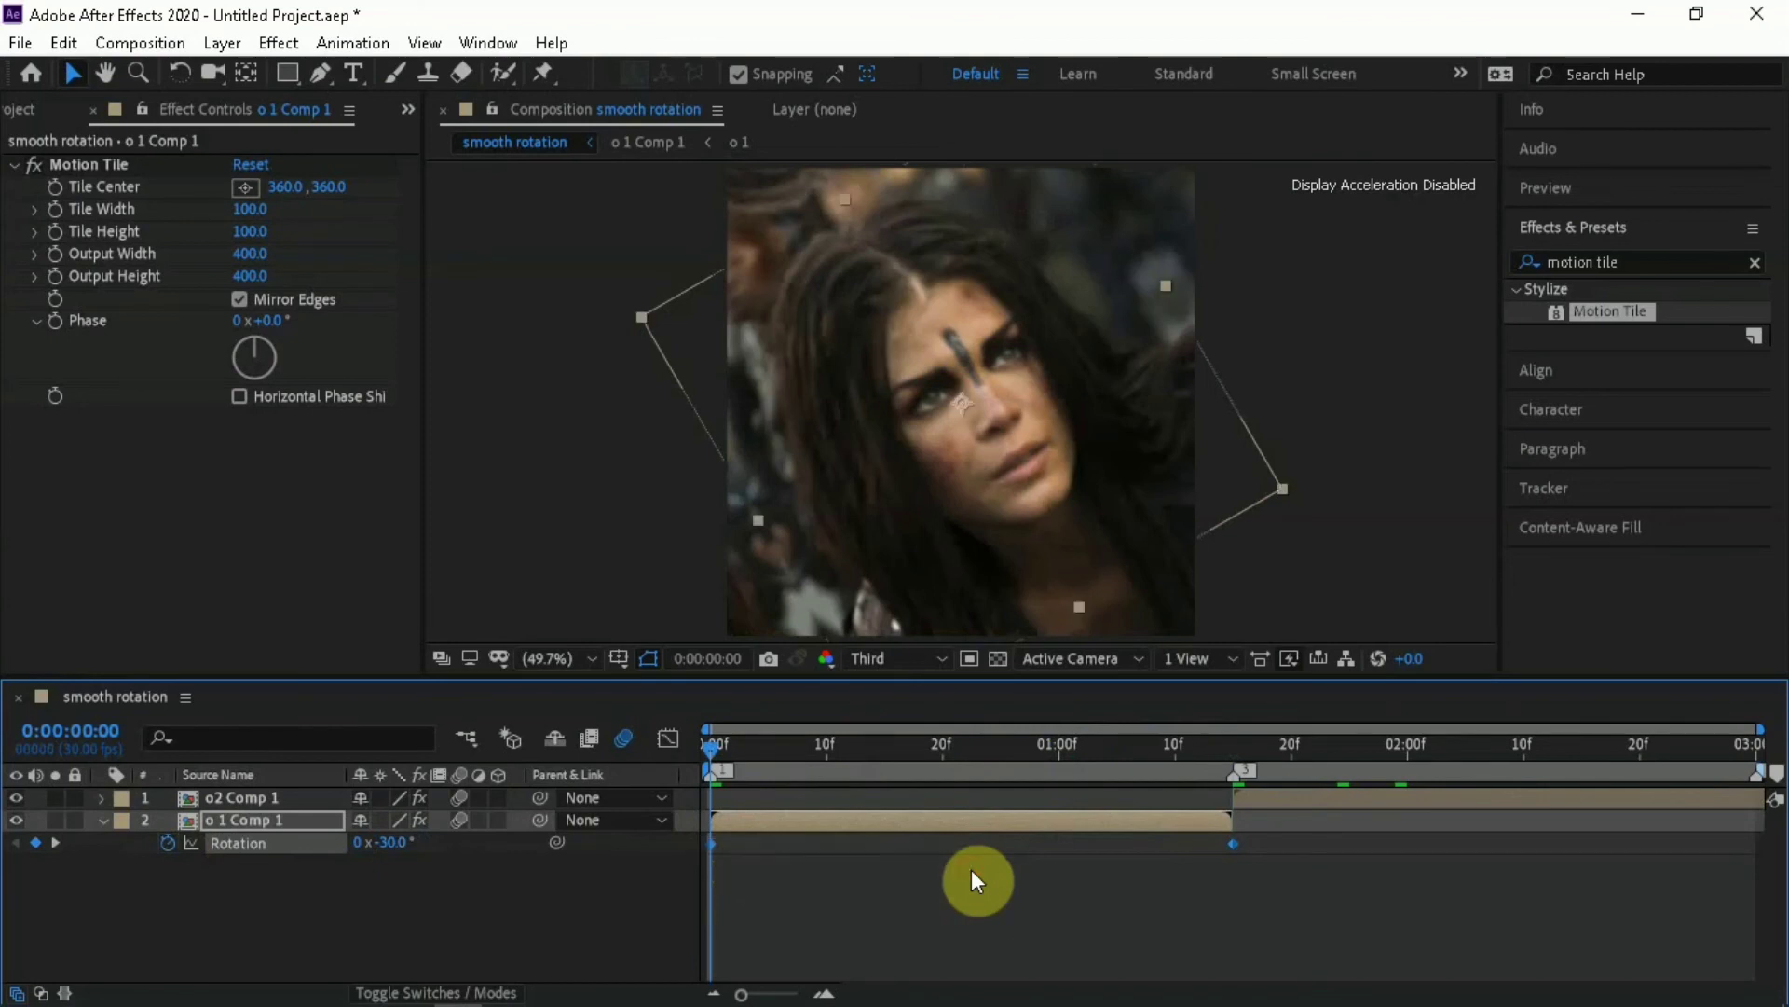
right_click(1233, 840)
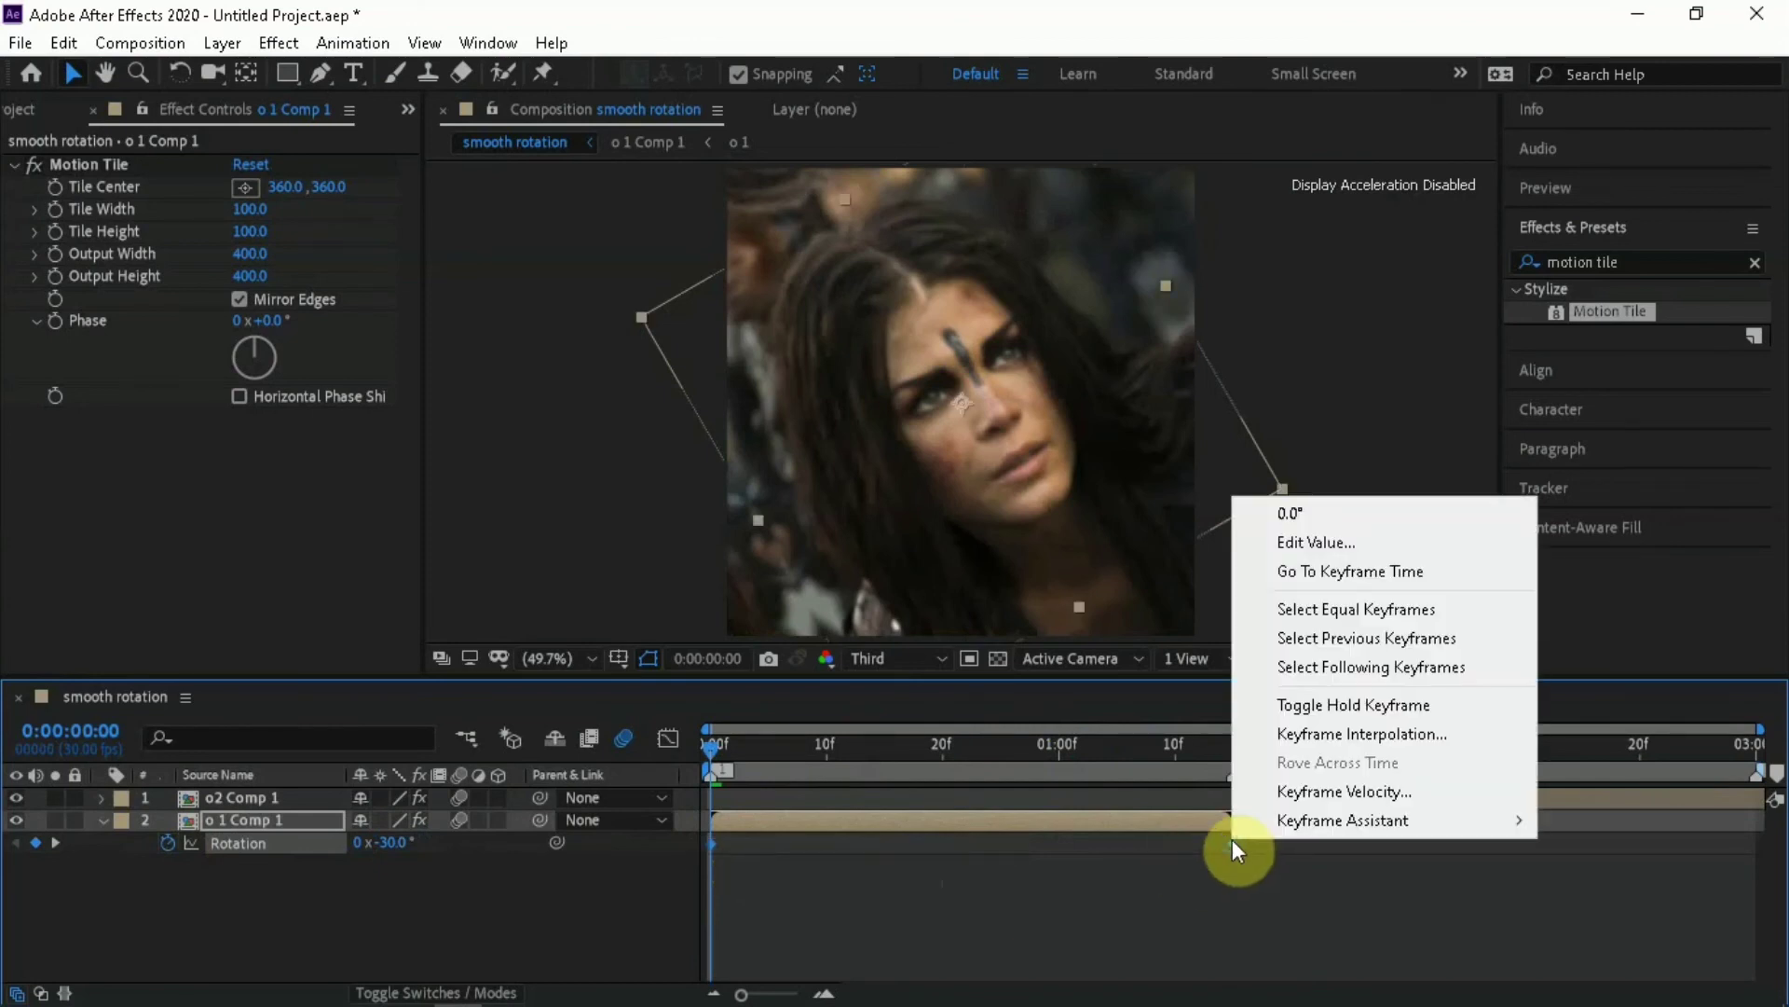
mouse_move(1288, 824)
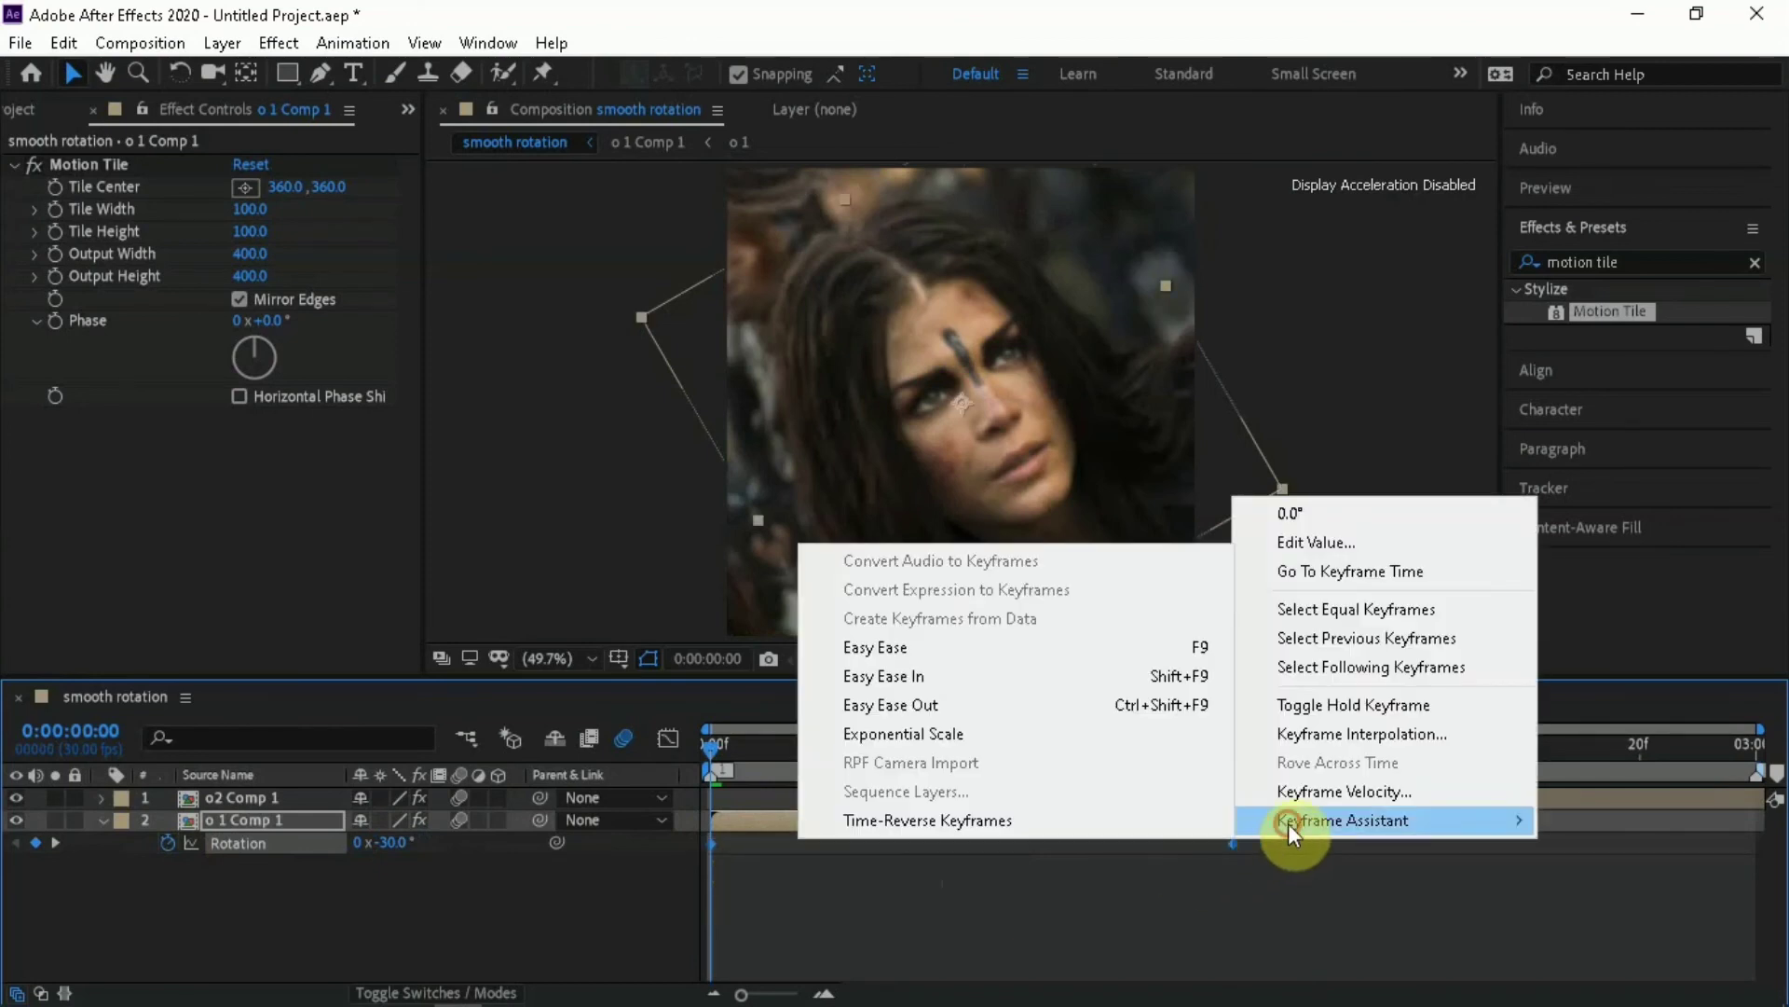
left_click(1008, 645)
Reshape the o 1 Comp 1 Rotation curve to rise steeply at its start and flatten out, and play the result
left_click(950, 744)
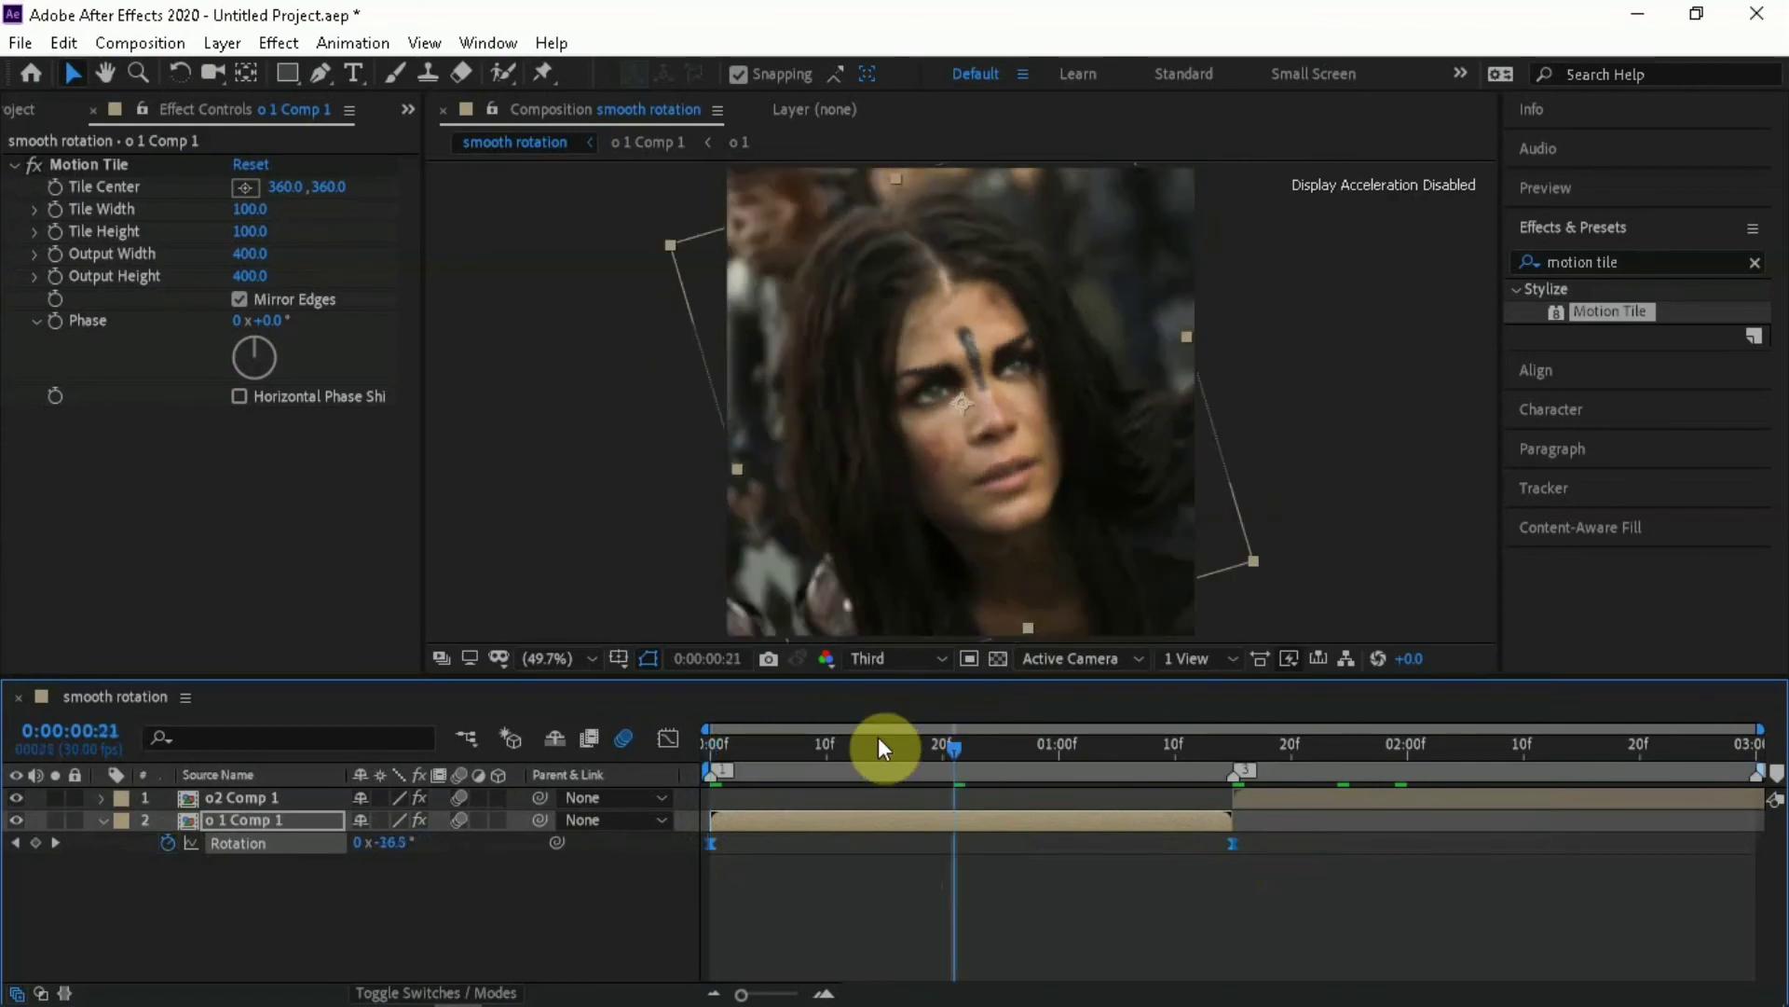
left_click(669, 735)
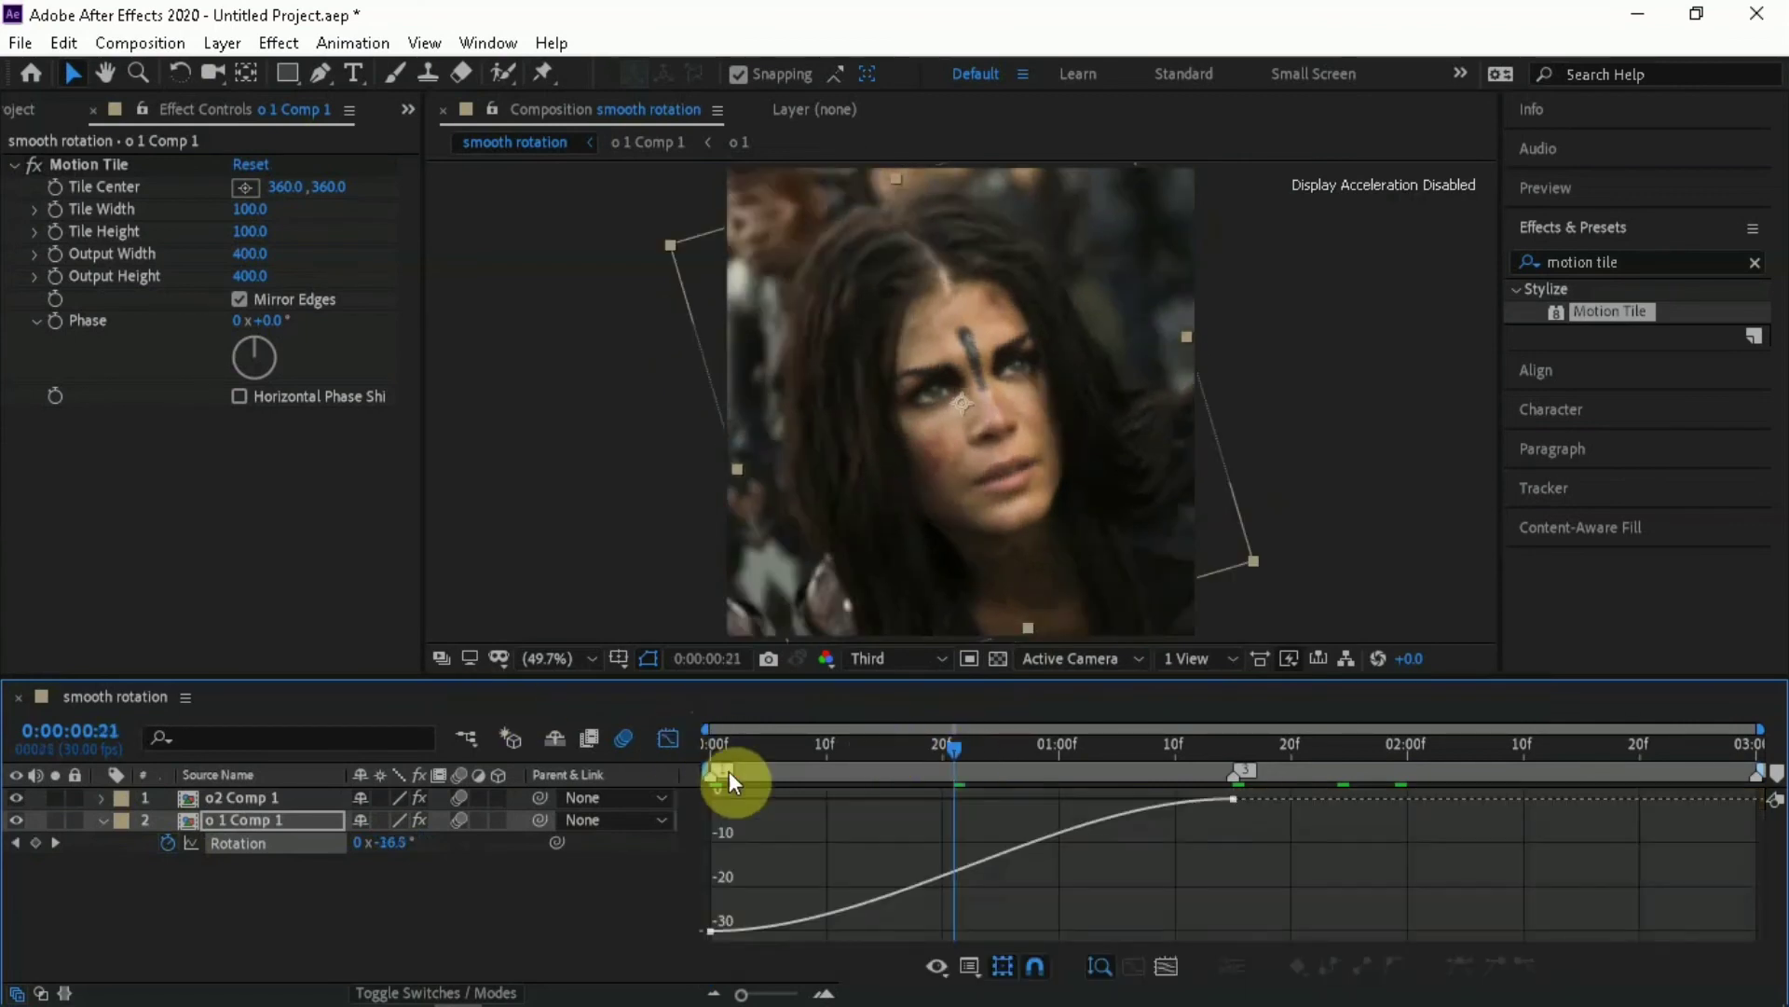
left_click(948, 866)
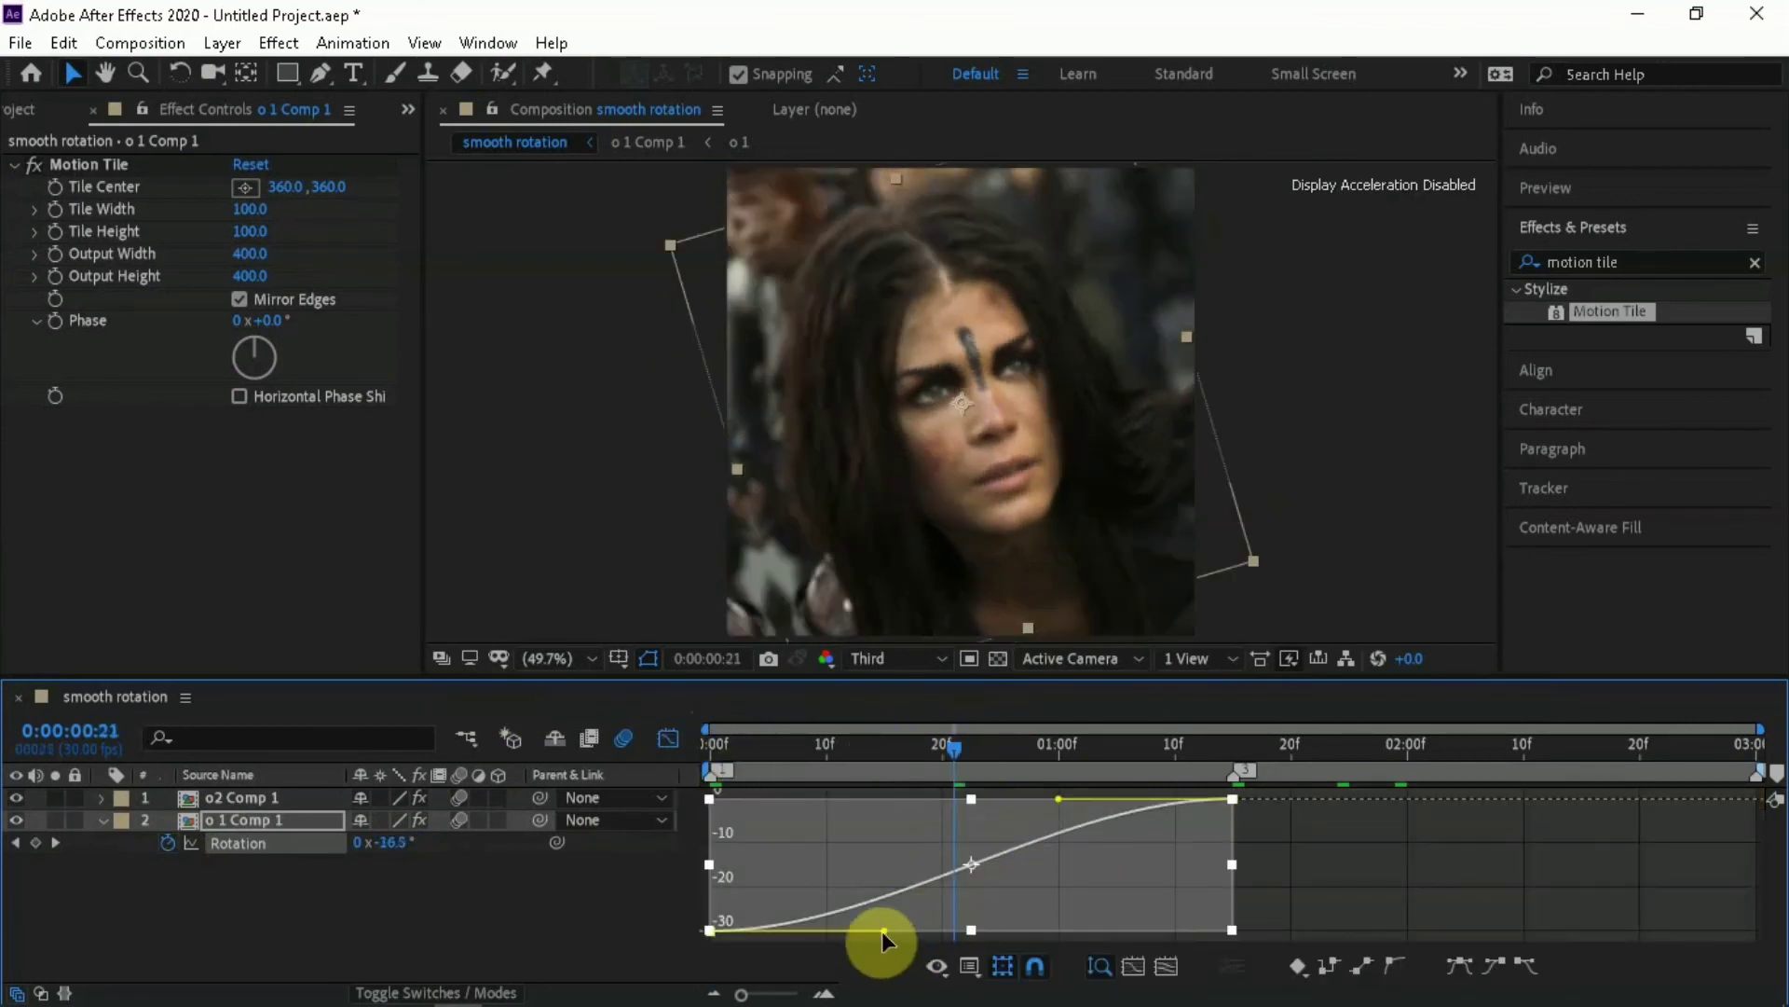
left_click_drag(850, 891, 688, 787)
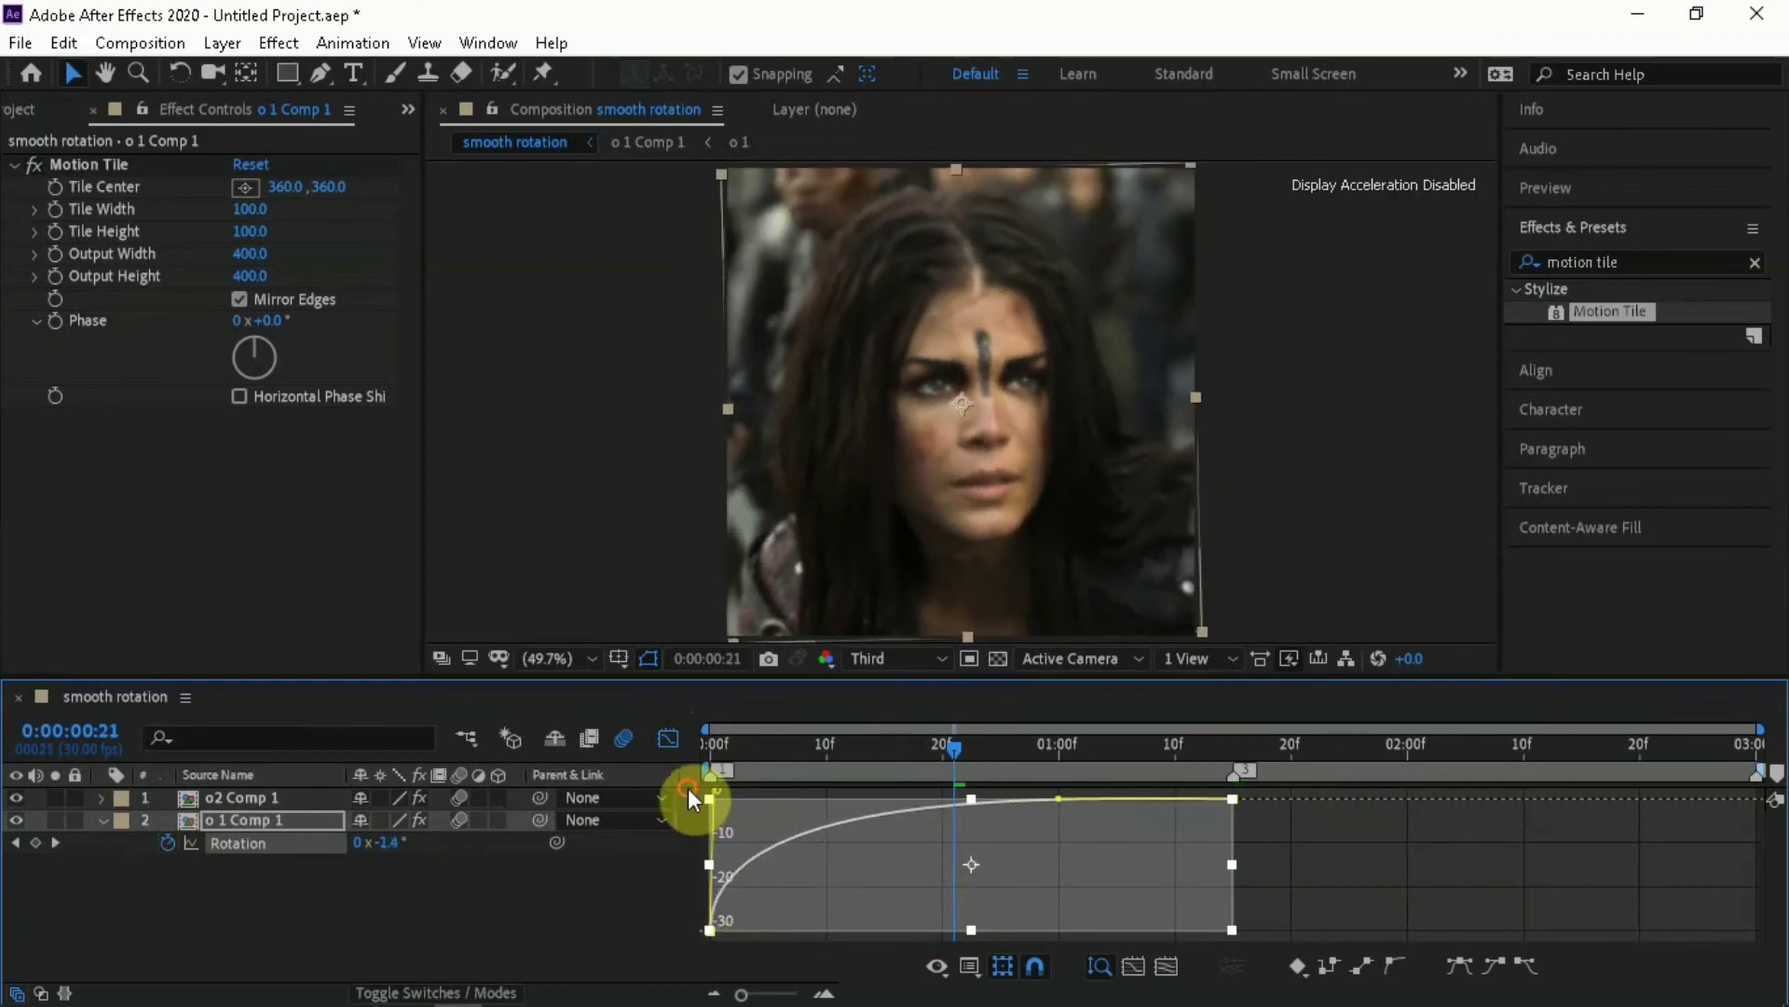
left_click_drag(1055, 813, 678, 818)
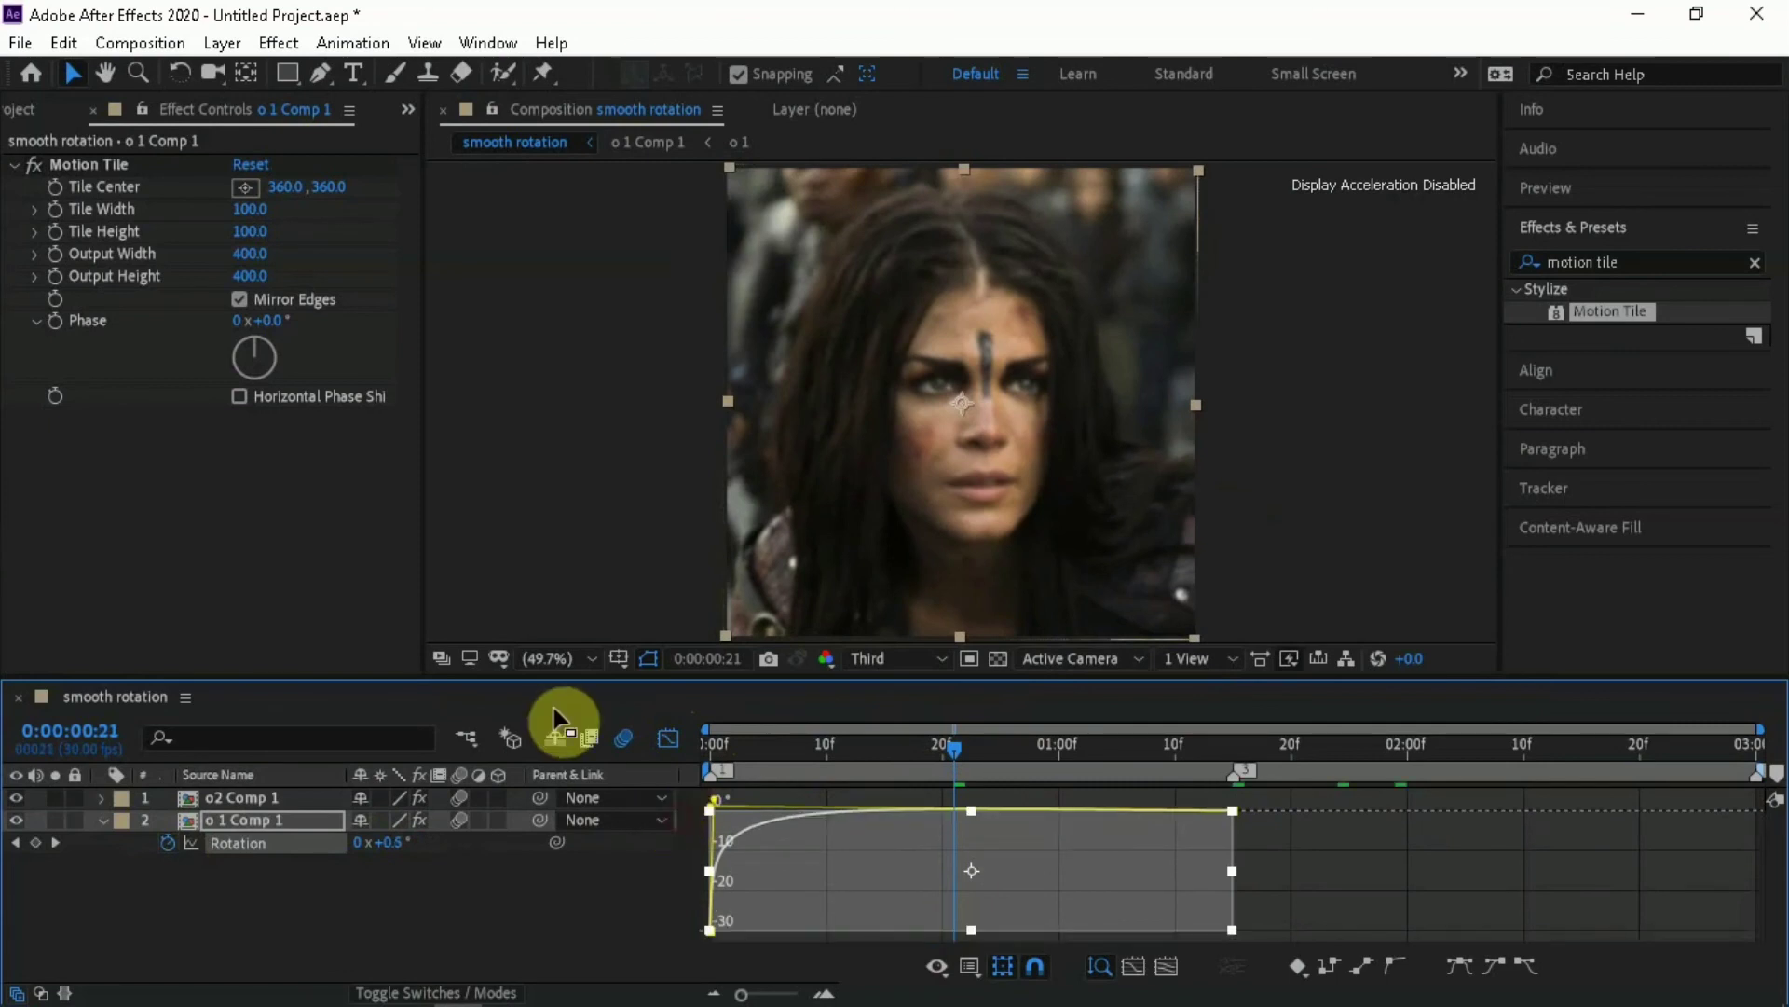
left_click(670, 740)
key("space")
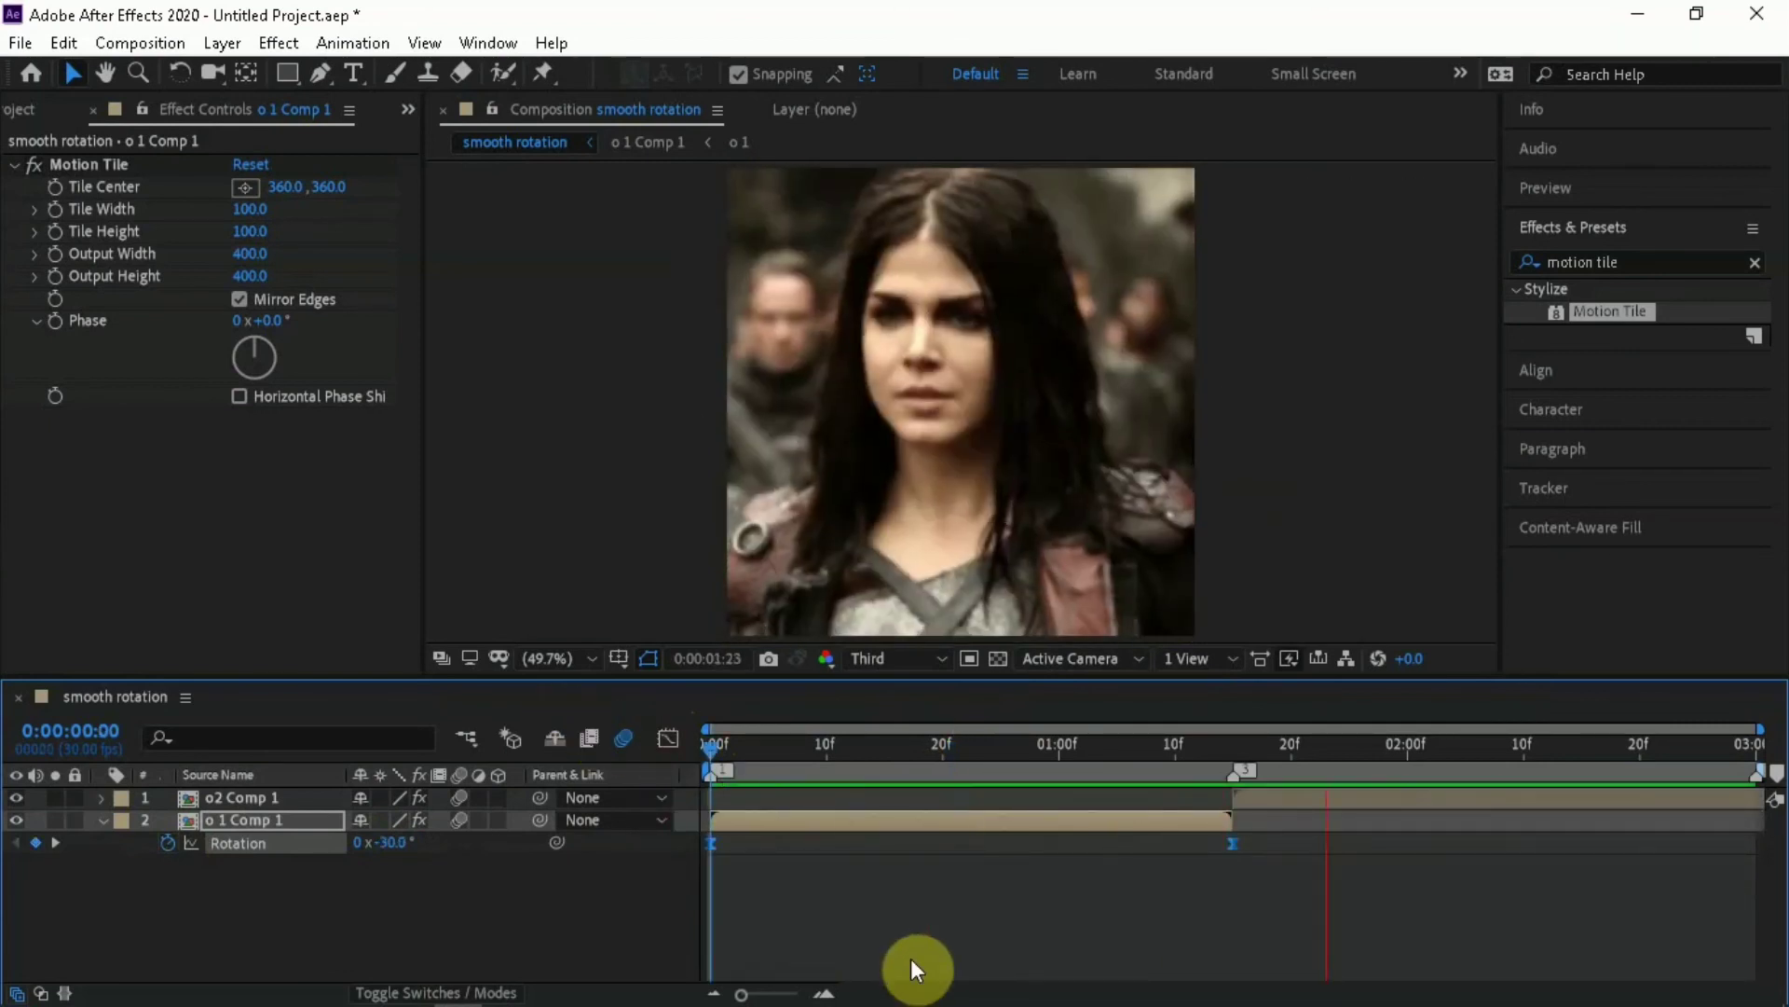
key("space")
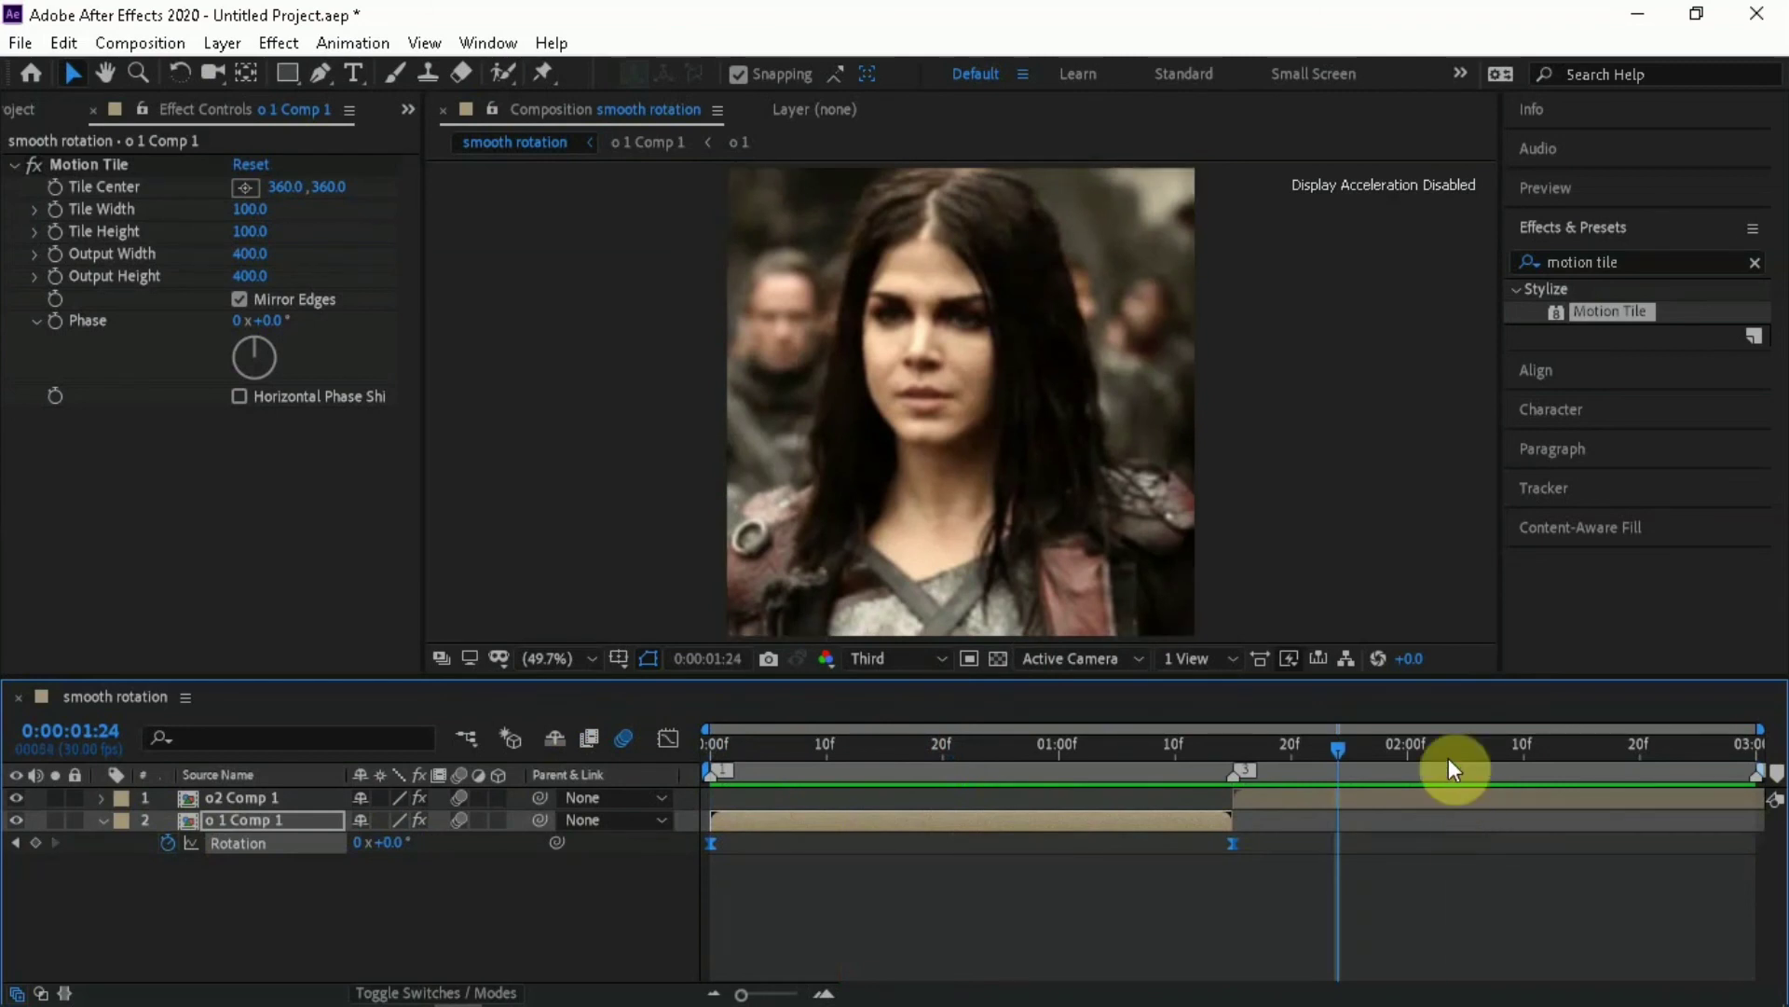
Keyframe the Rotation of o2 Comp 1 at 0° at 0:00:01:15 and 30° at 0:00:03:00
left_click_drag(1449, 758, 1535, 759)
left_click(1546, 797)
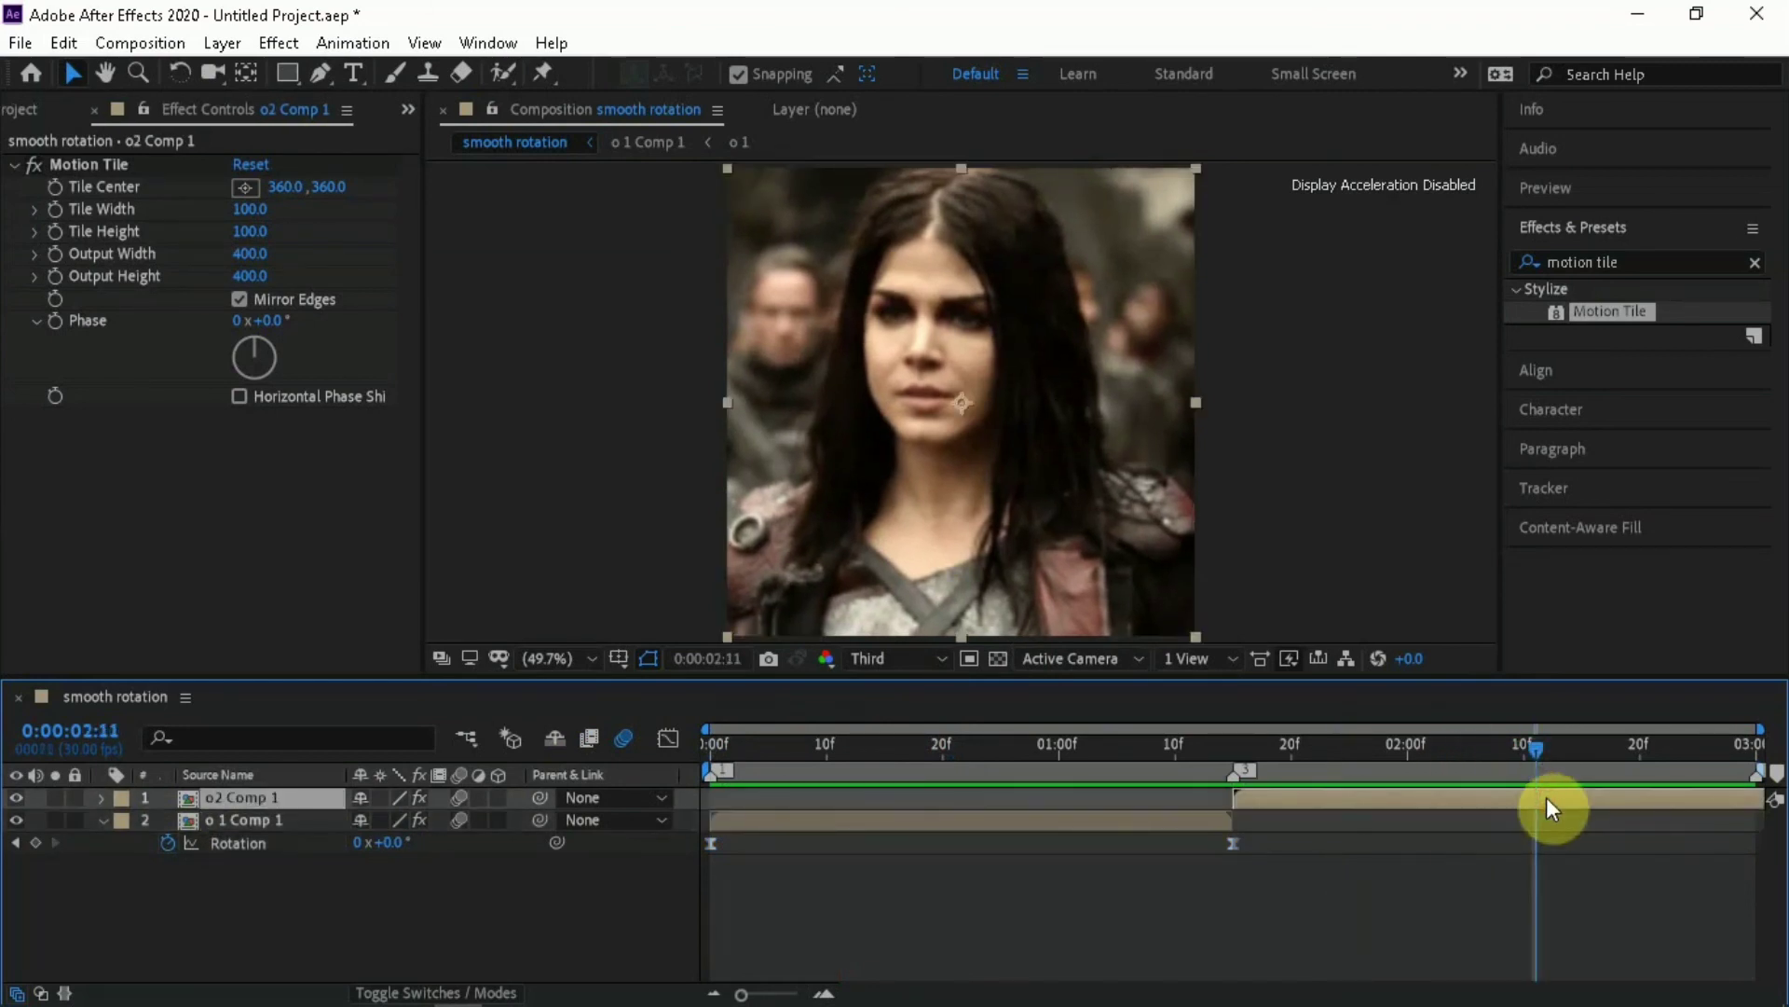
key("r")
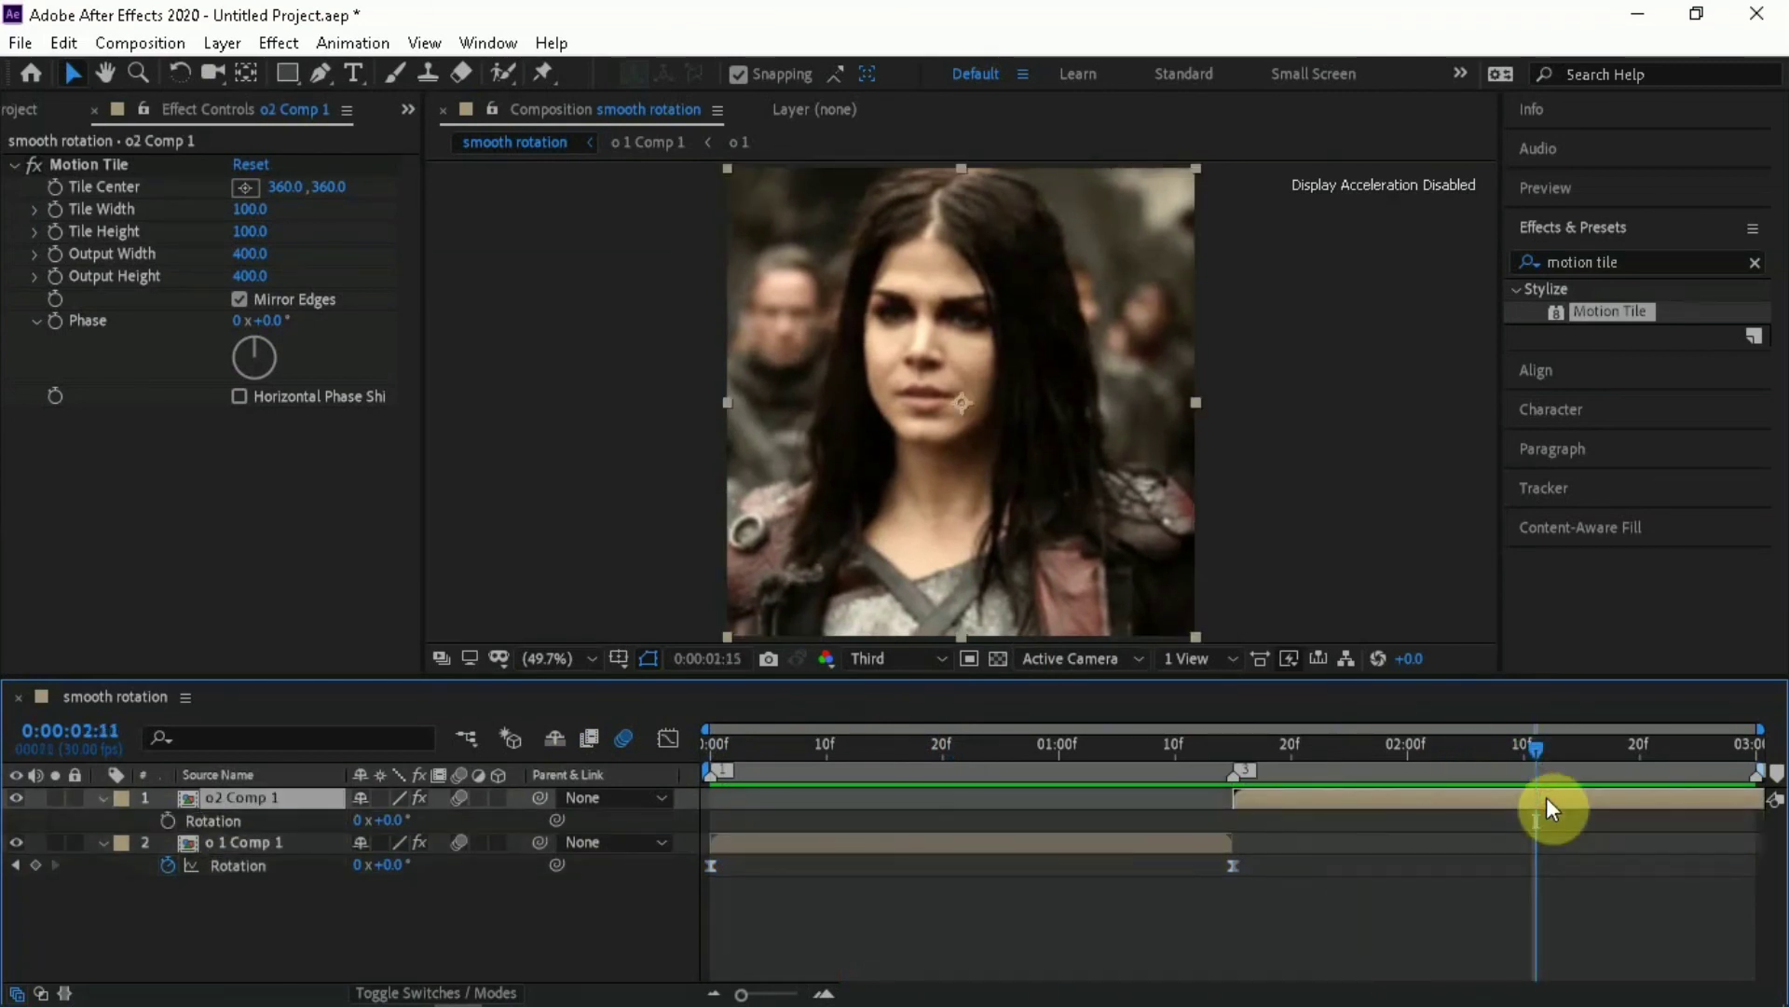
key("i")
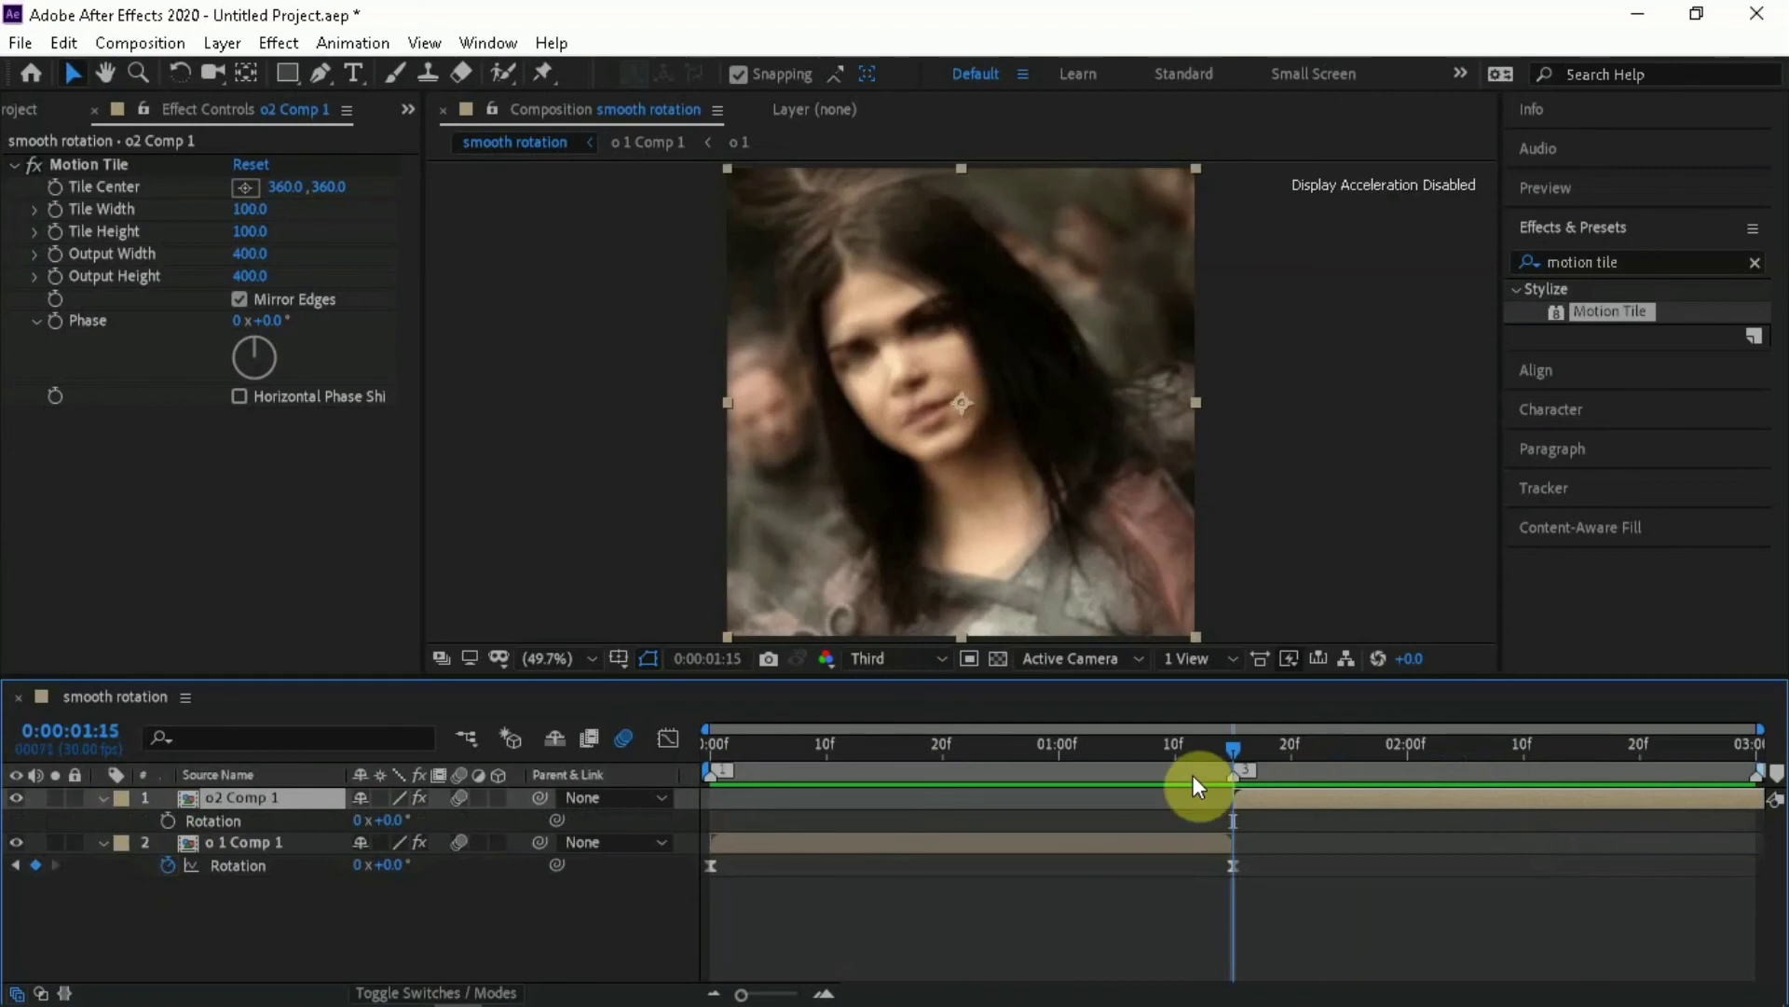
left_click(168, 820)
key("o")
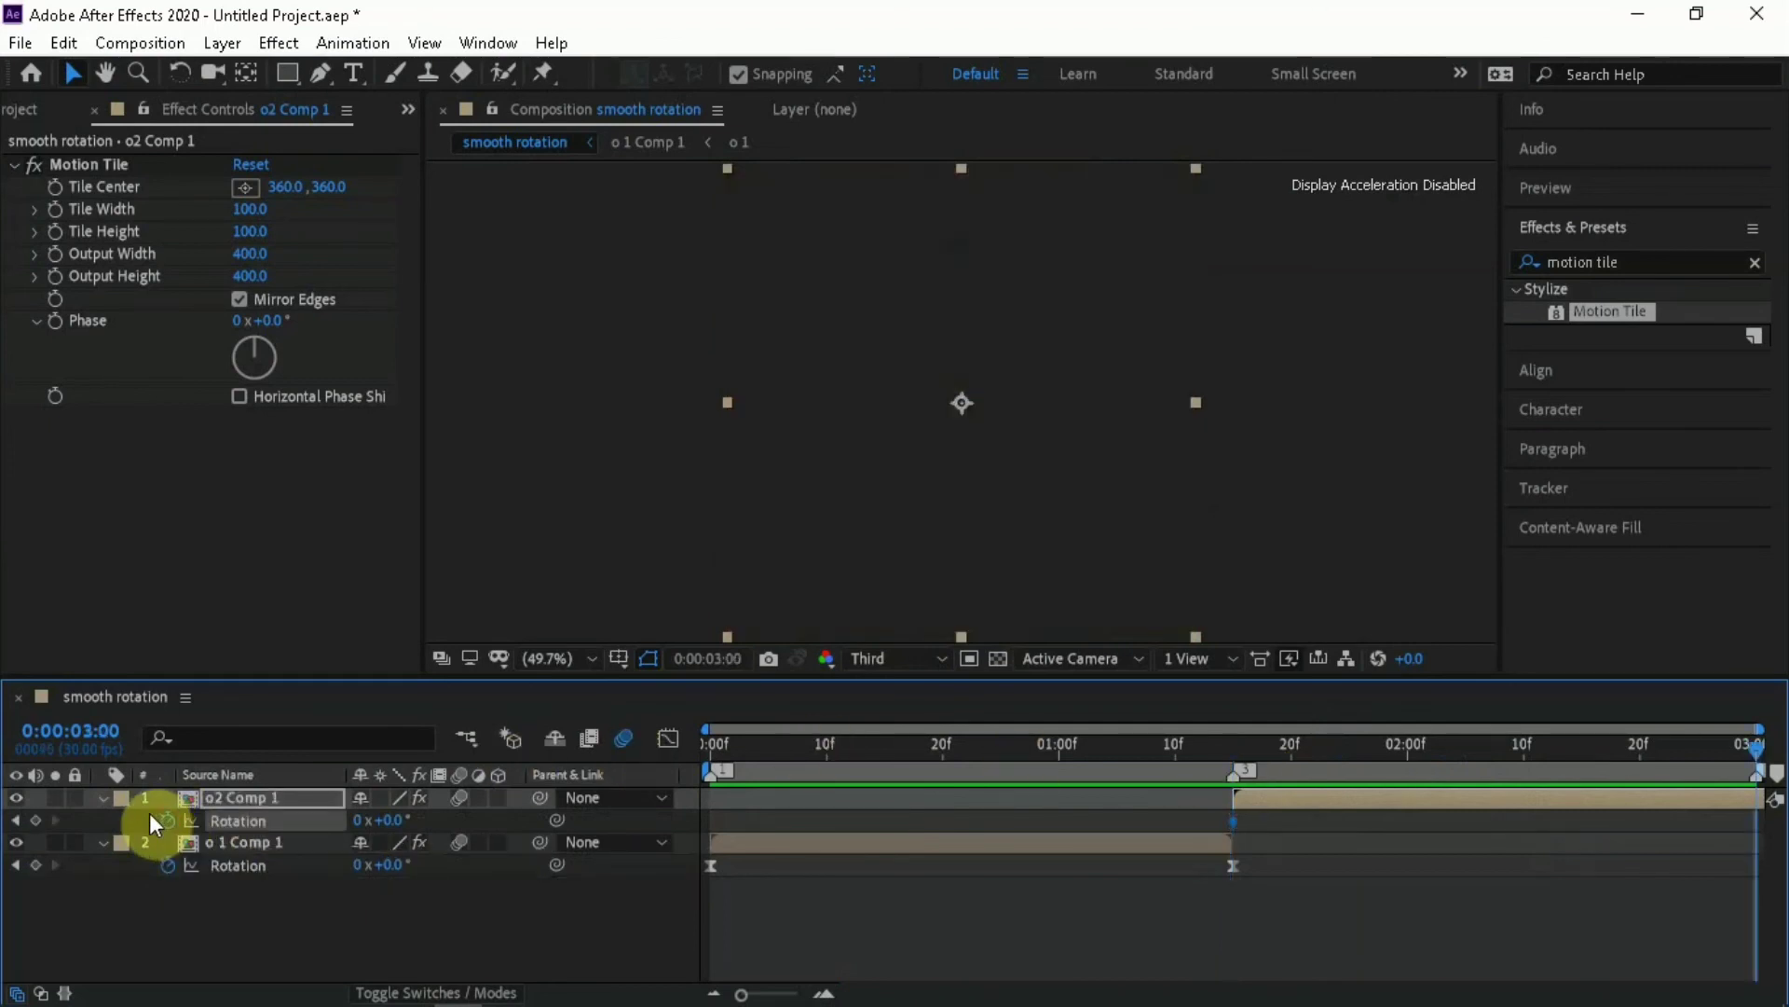
left_click(391, 820)
type("30")
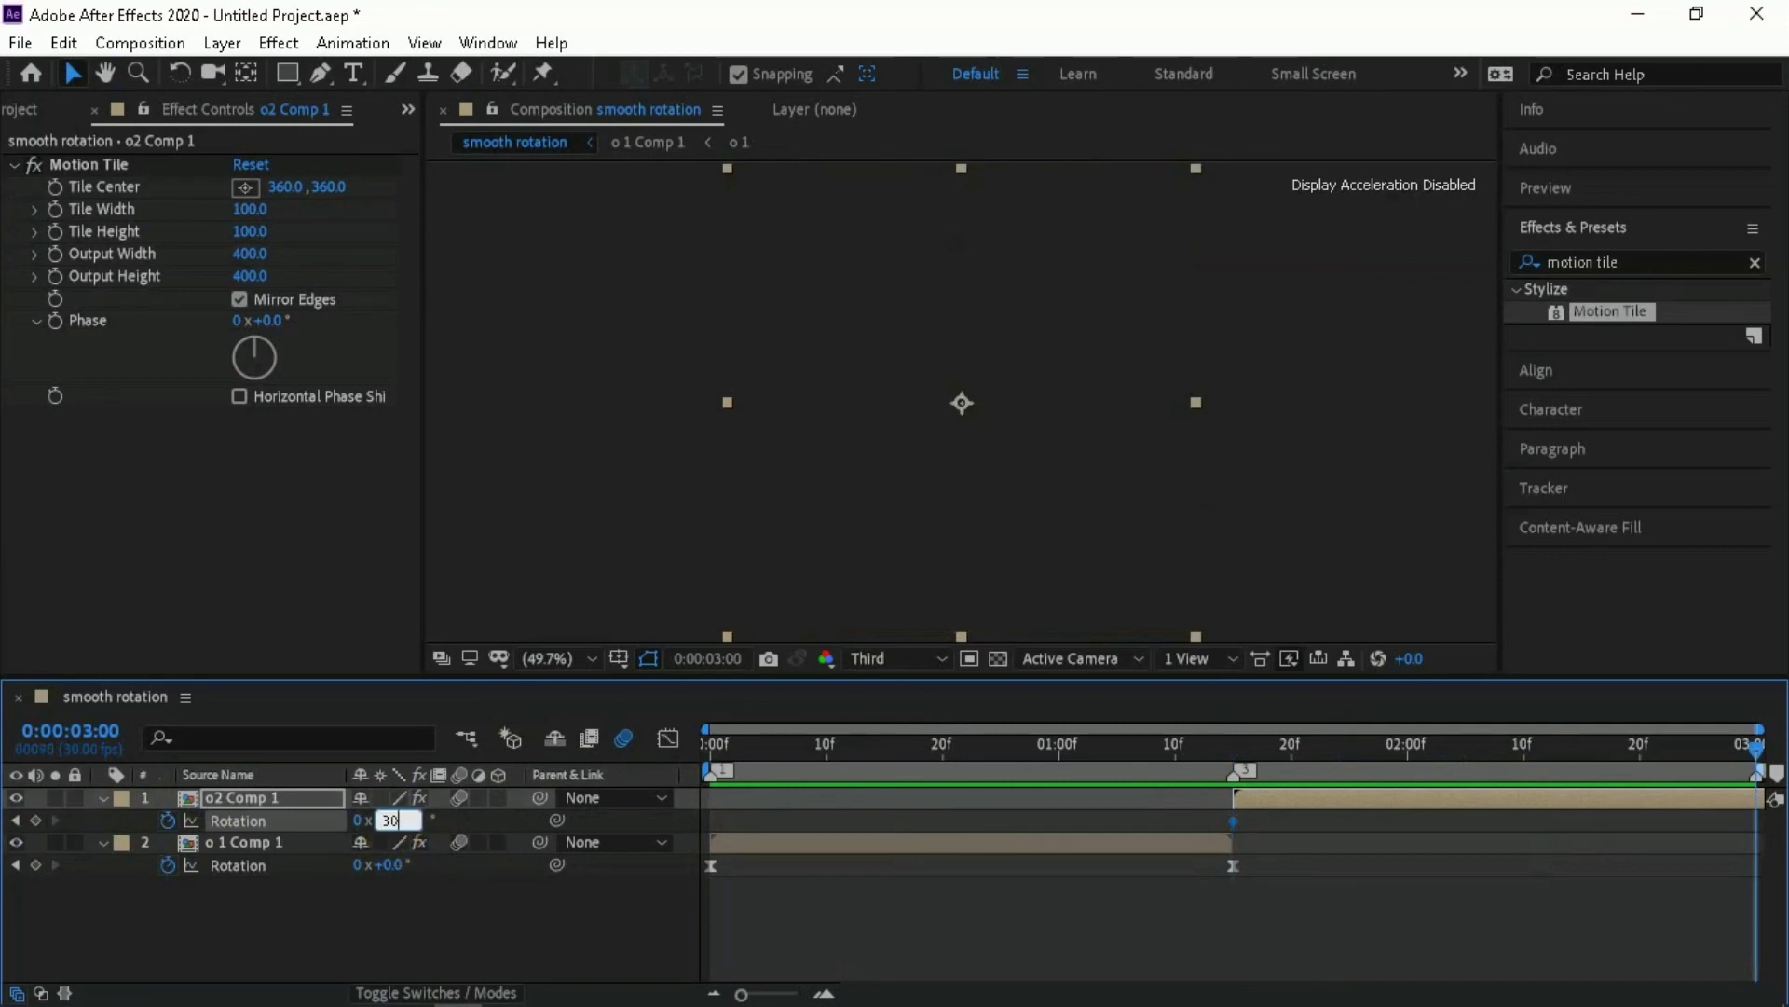
key("Return")
Apply Easy Ease to both Rotation keyframes of o2 Comp 1
left_click_drag(1182, 822, 1776, 830)
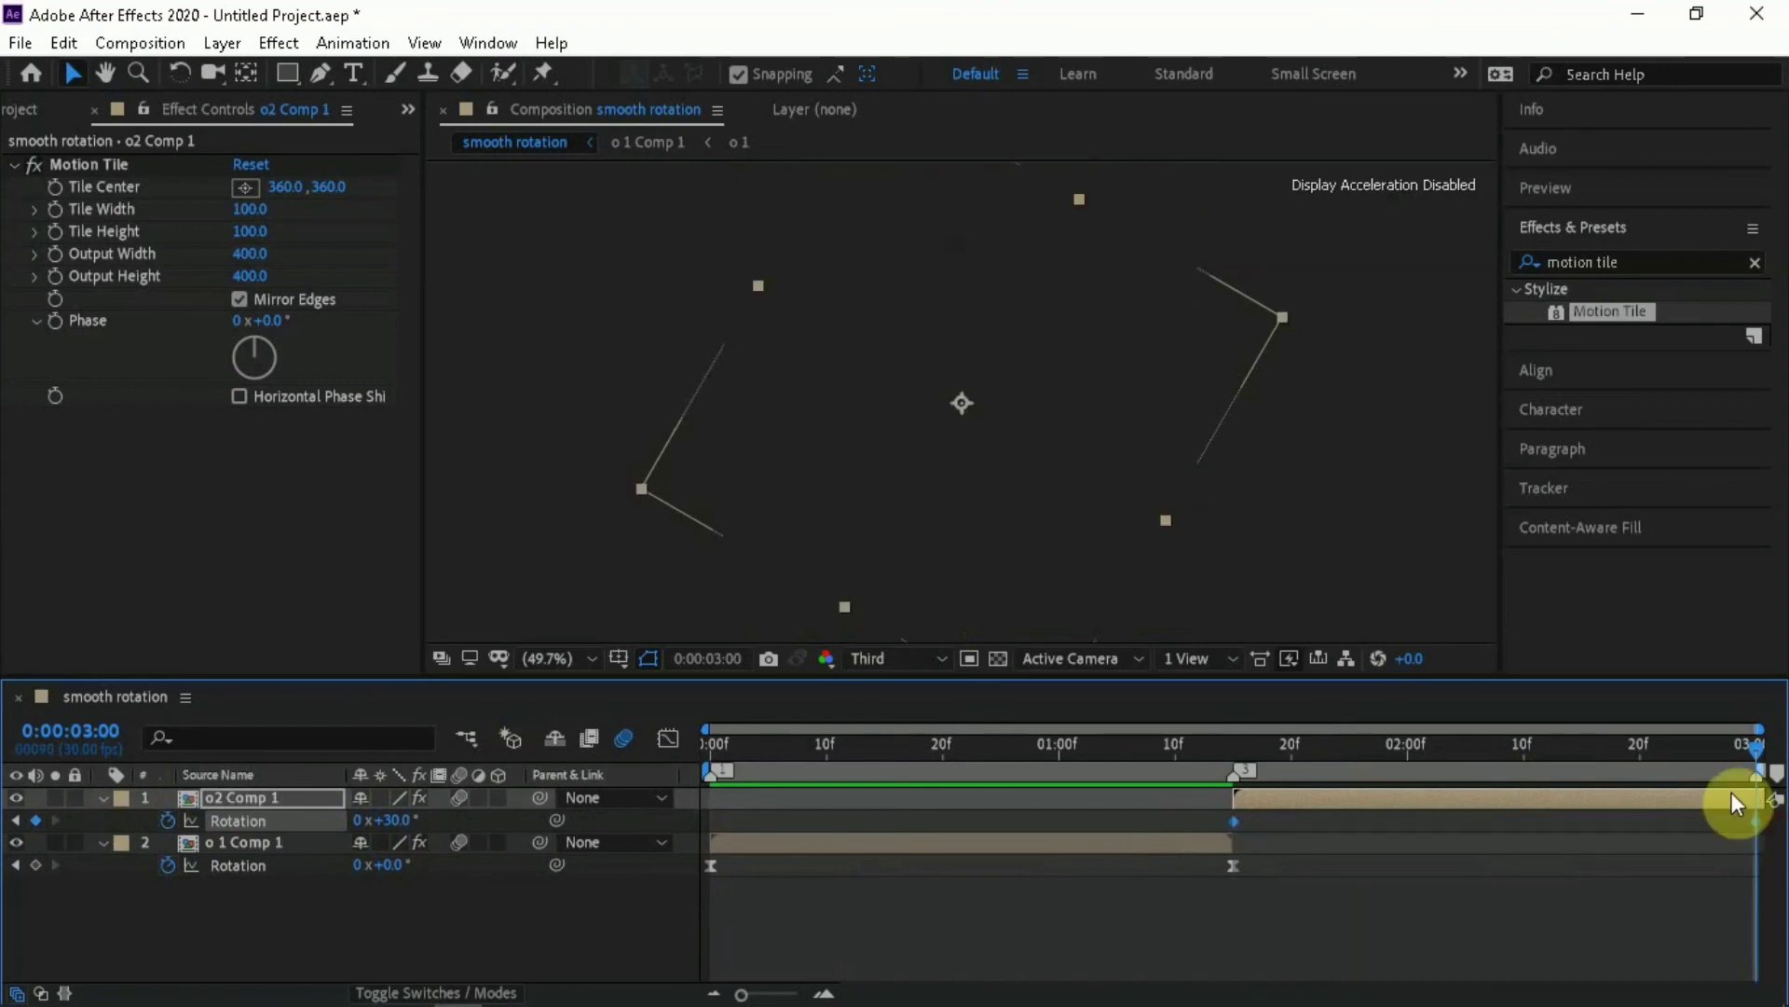
right_click(1233, 822)
mouse_move(1283, 803)
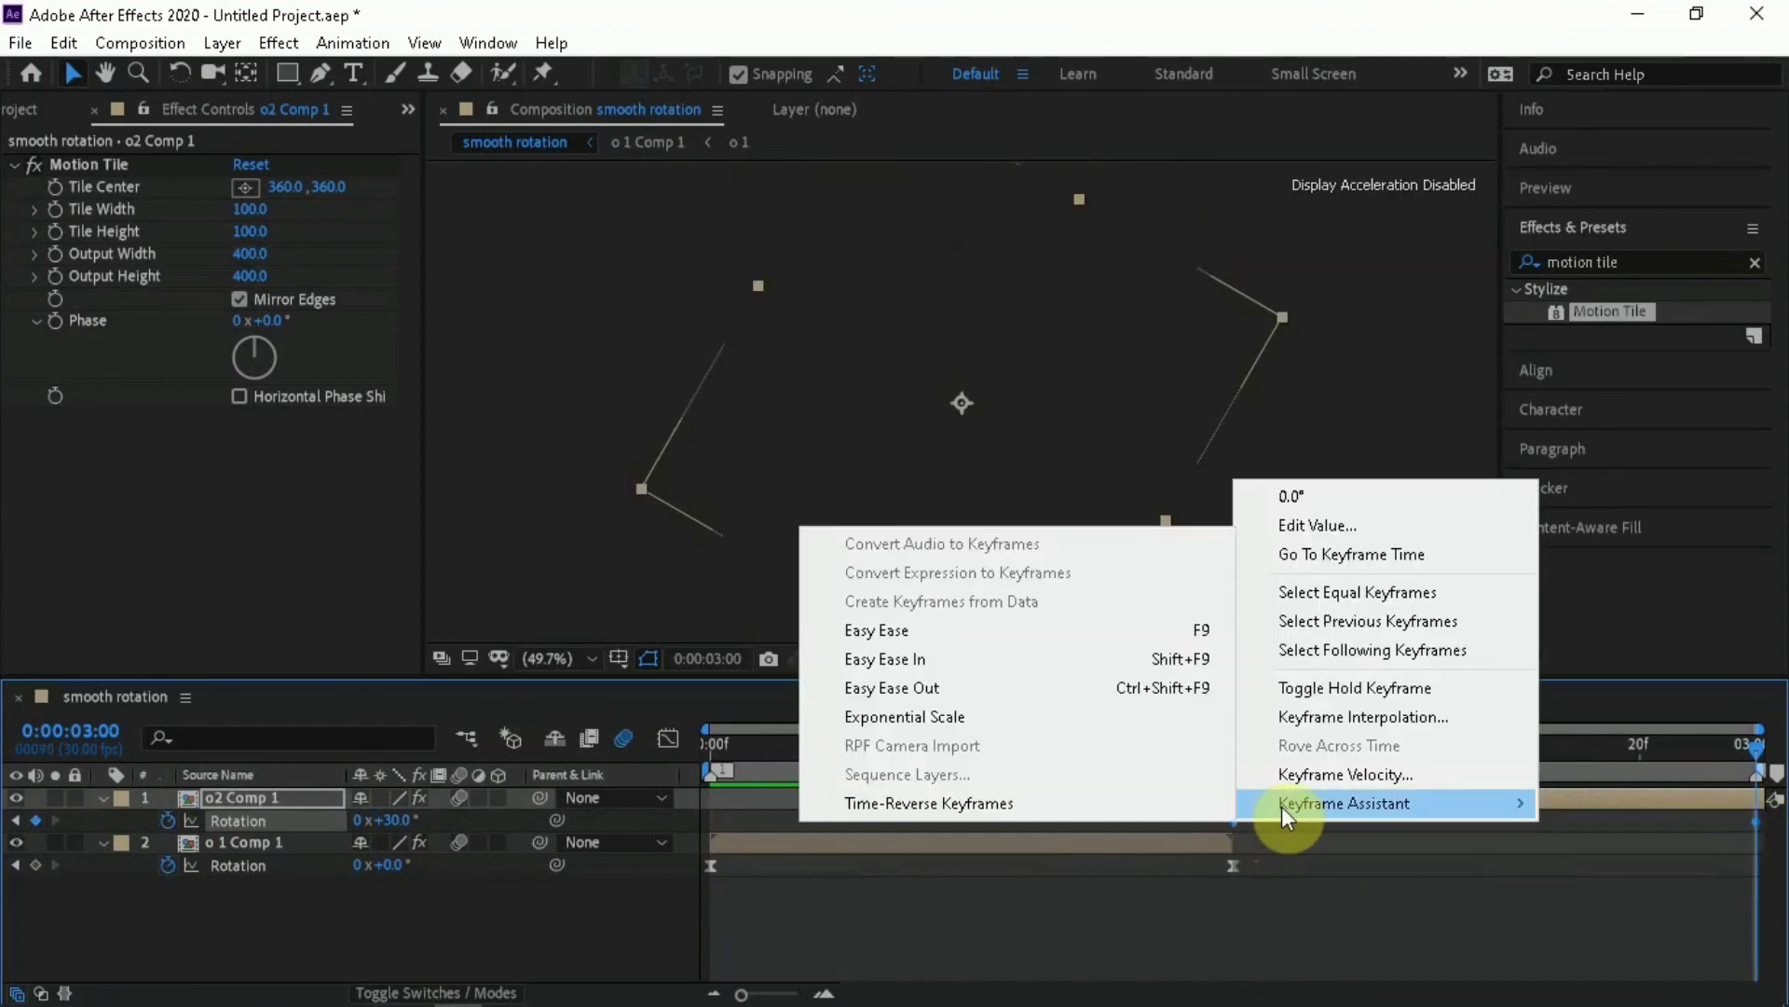
left_click(1033, 631)
Reshape the o2 Comp 1 Rotation value curve to stay nearly flat and rise steeply at its end keyframe
left_click(1345, 748)
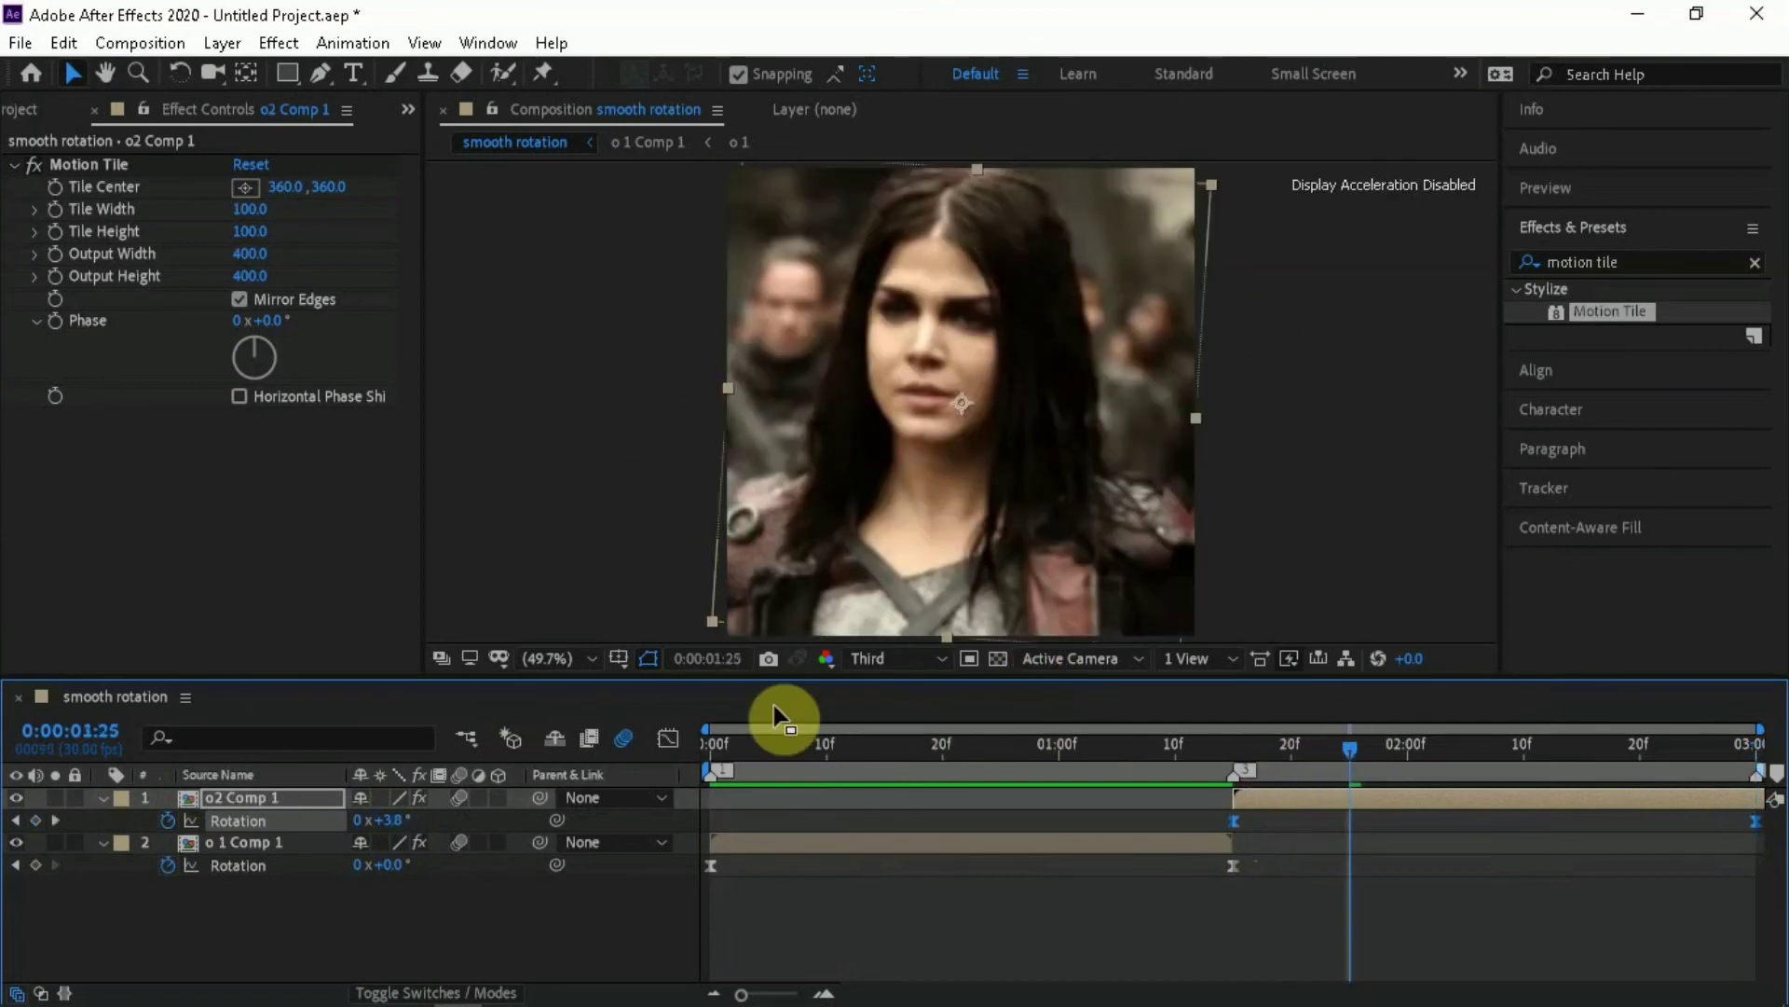
left_click(668, 739)
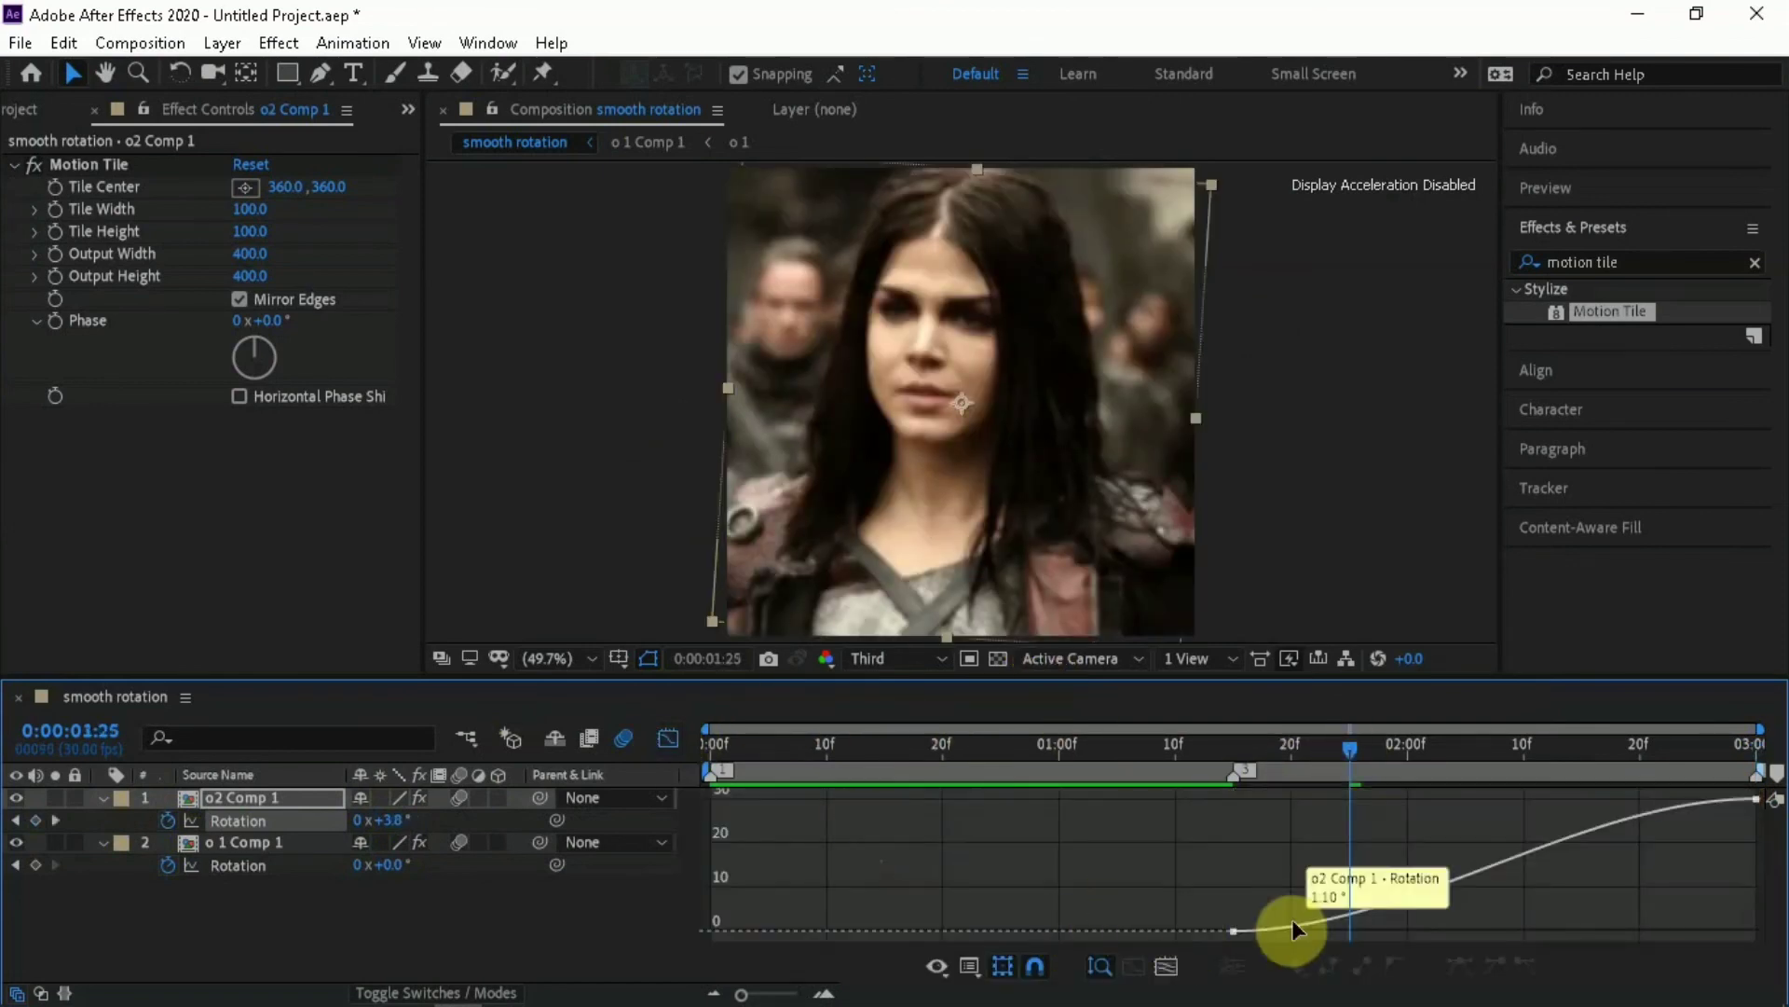
left_click(1318, 928)
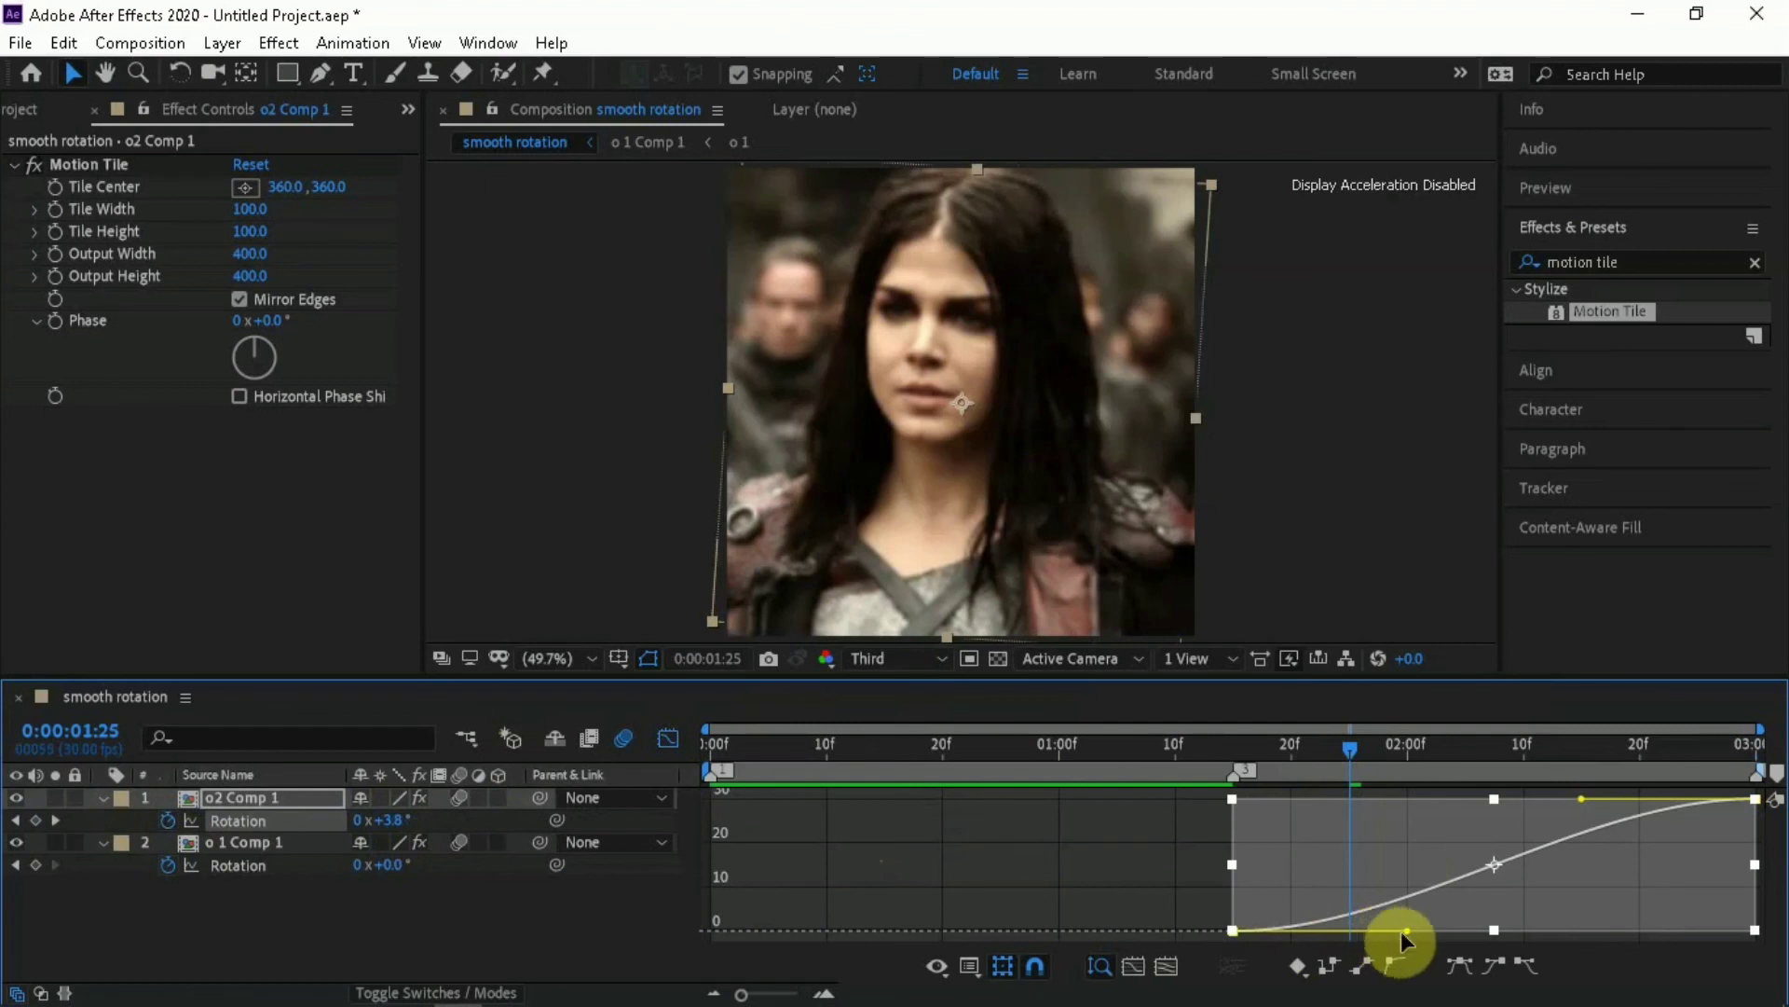
left_click_drag(1407, 930, 1397, 917)
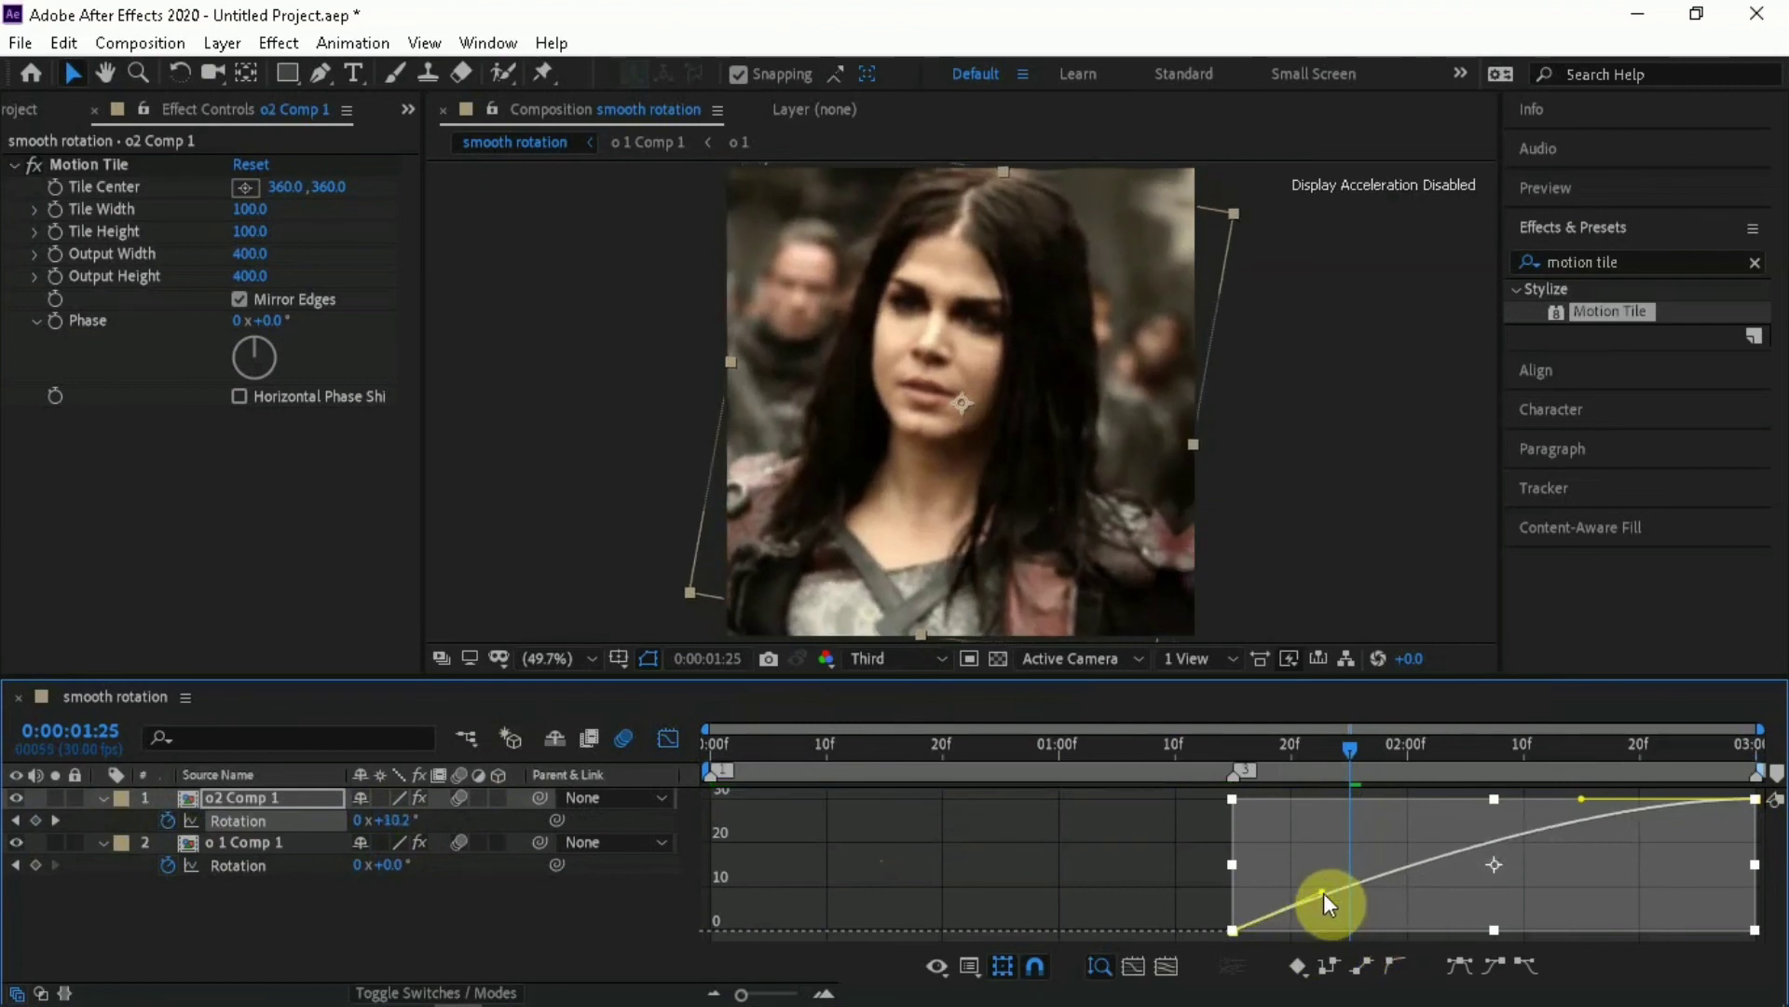
key("ctrl+z")
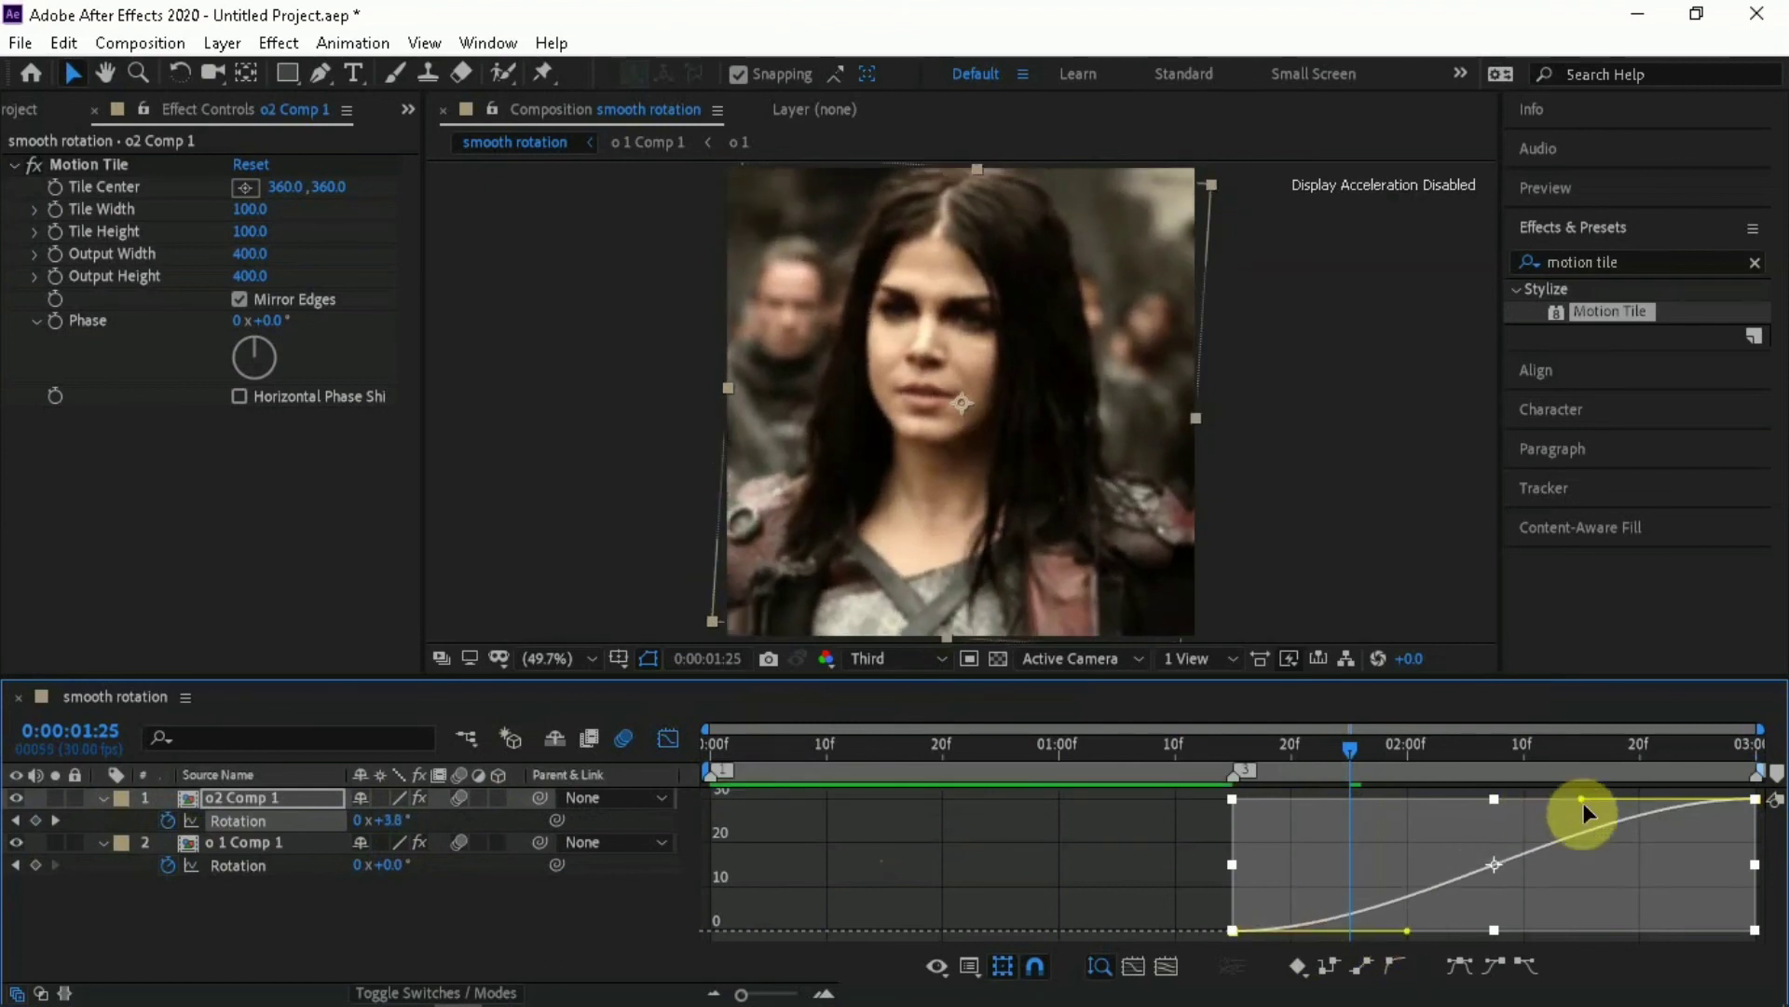
left_click_drag(1583, 799, 1767, 939)
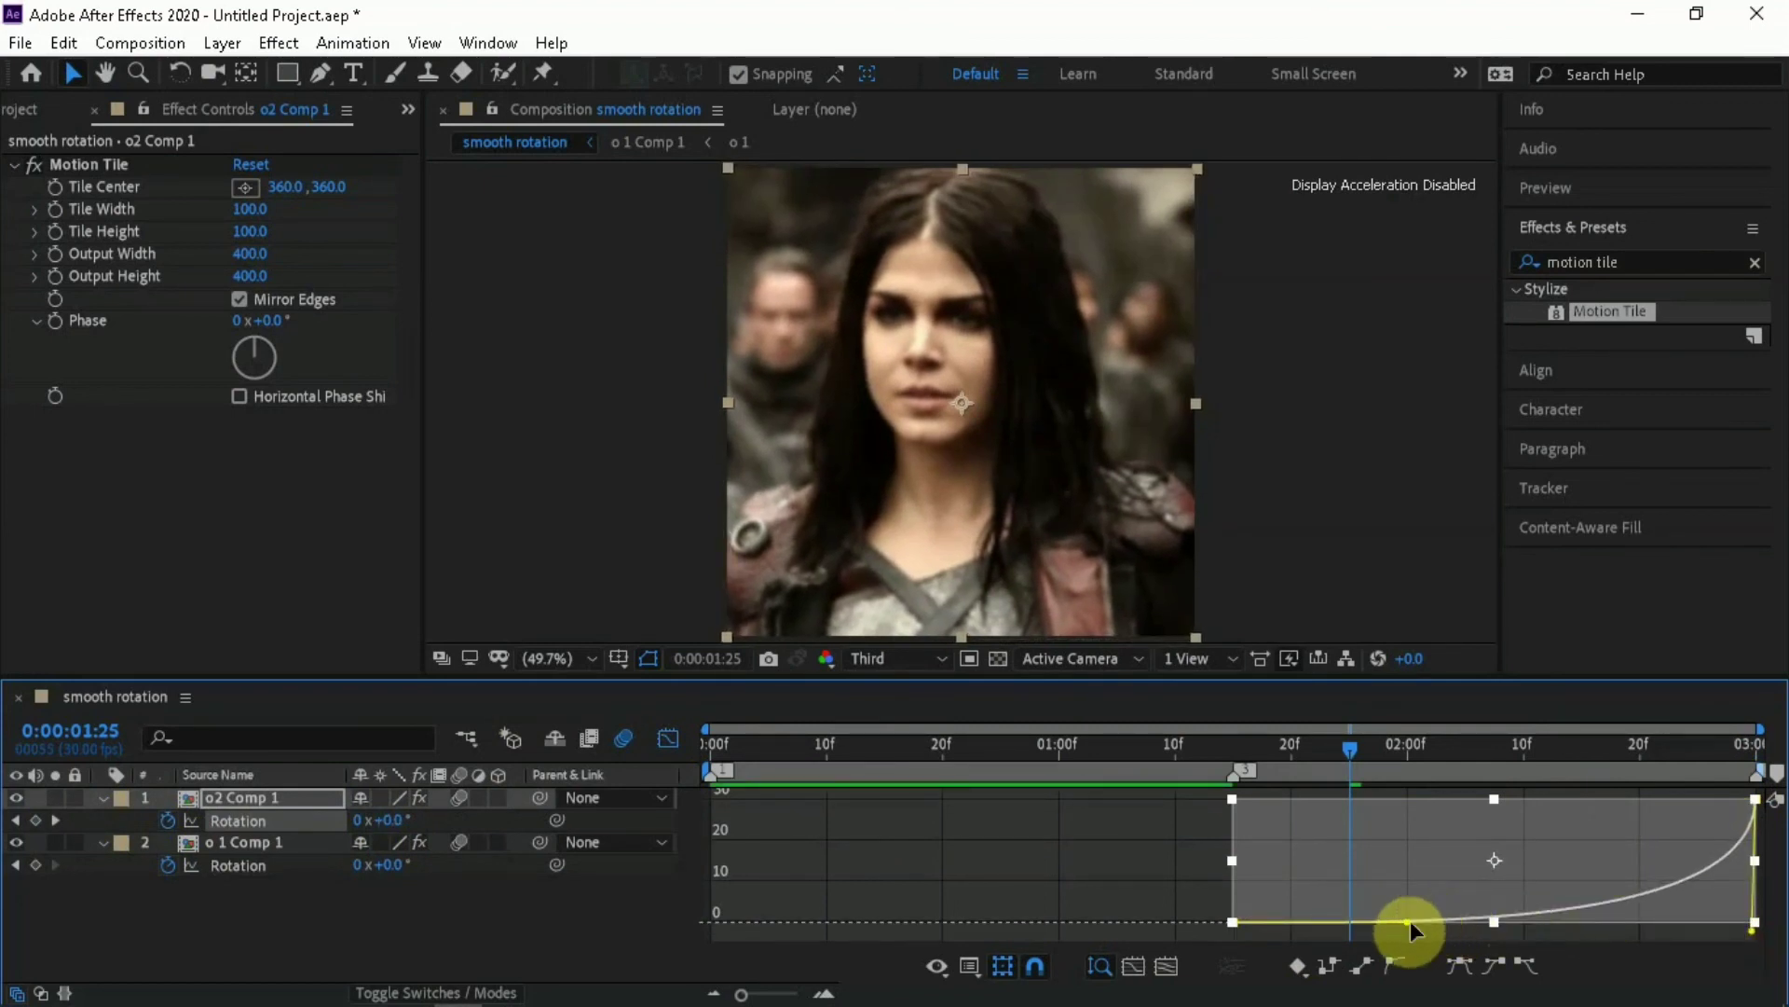
left_click_drag(1406, 922, 1754, 927)
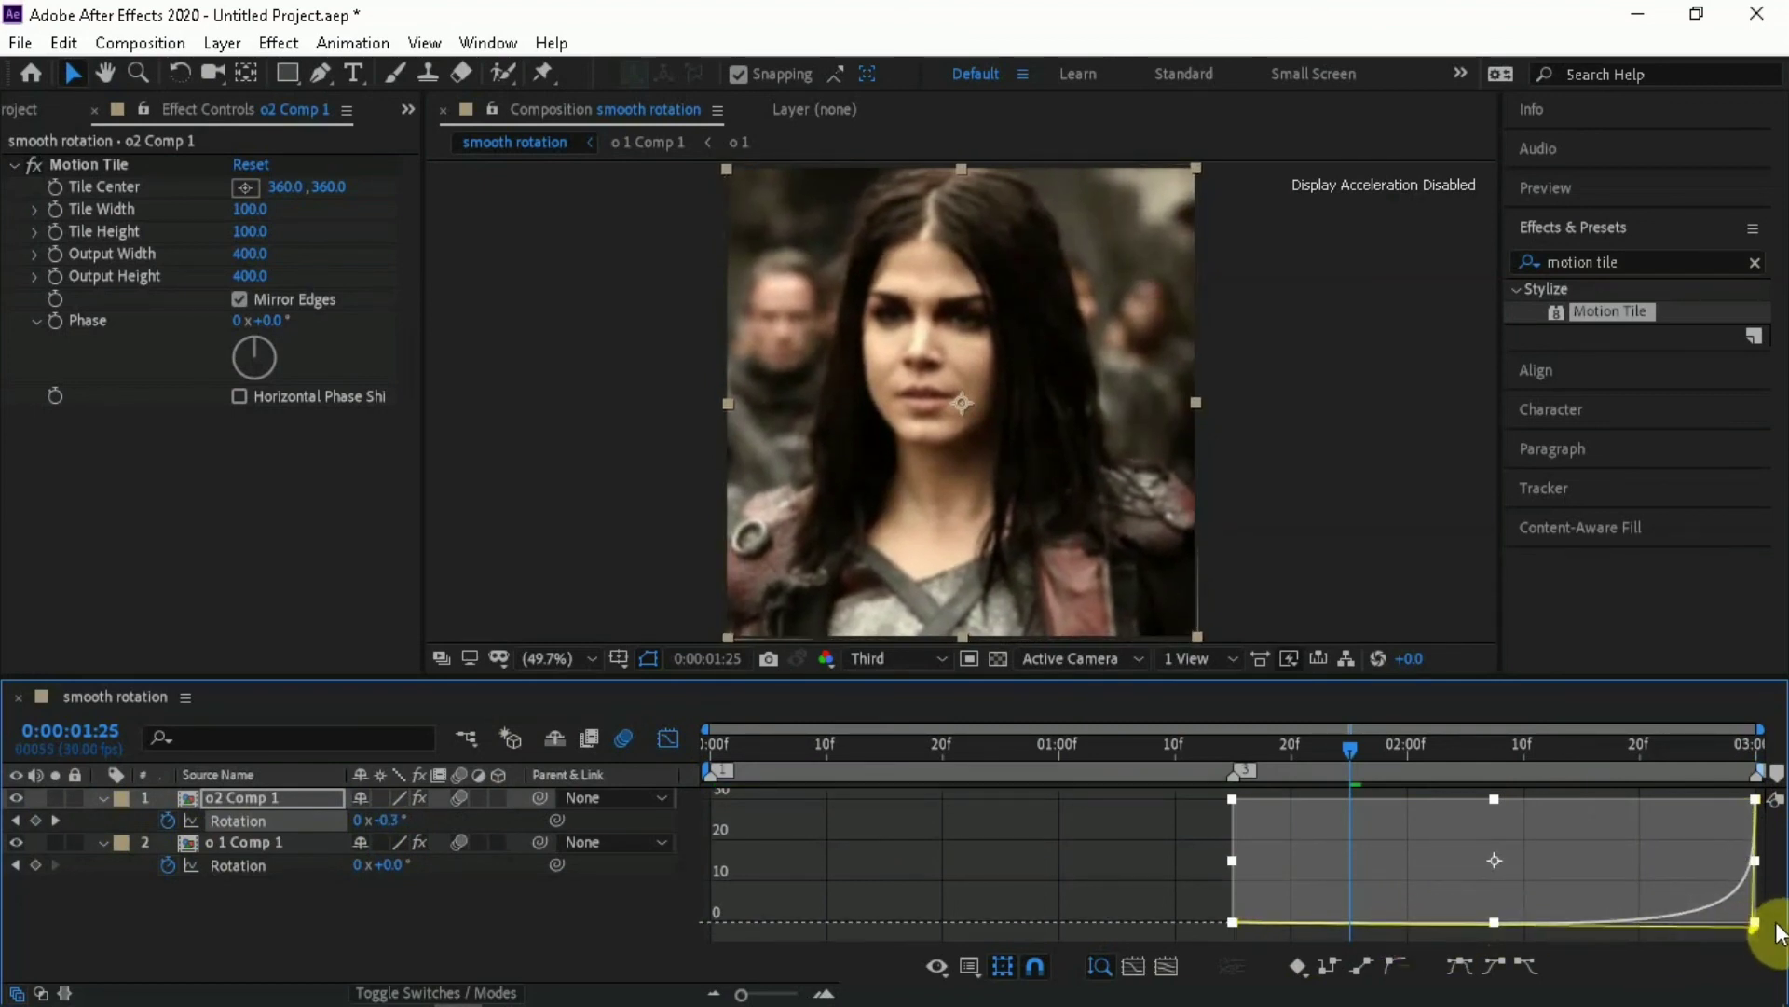
Return to the layer bar view, collapse the keyframed properties of both layers and play the transition
left_click(668, 739)
left_click(824, 937)
key("u")
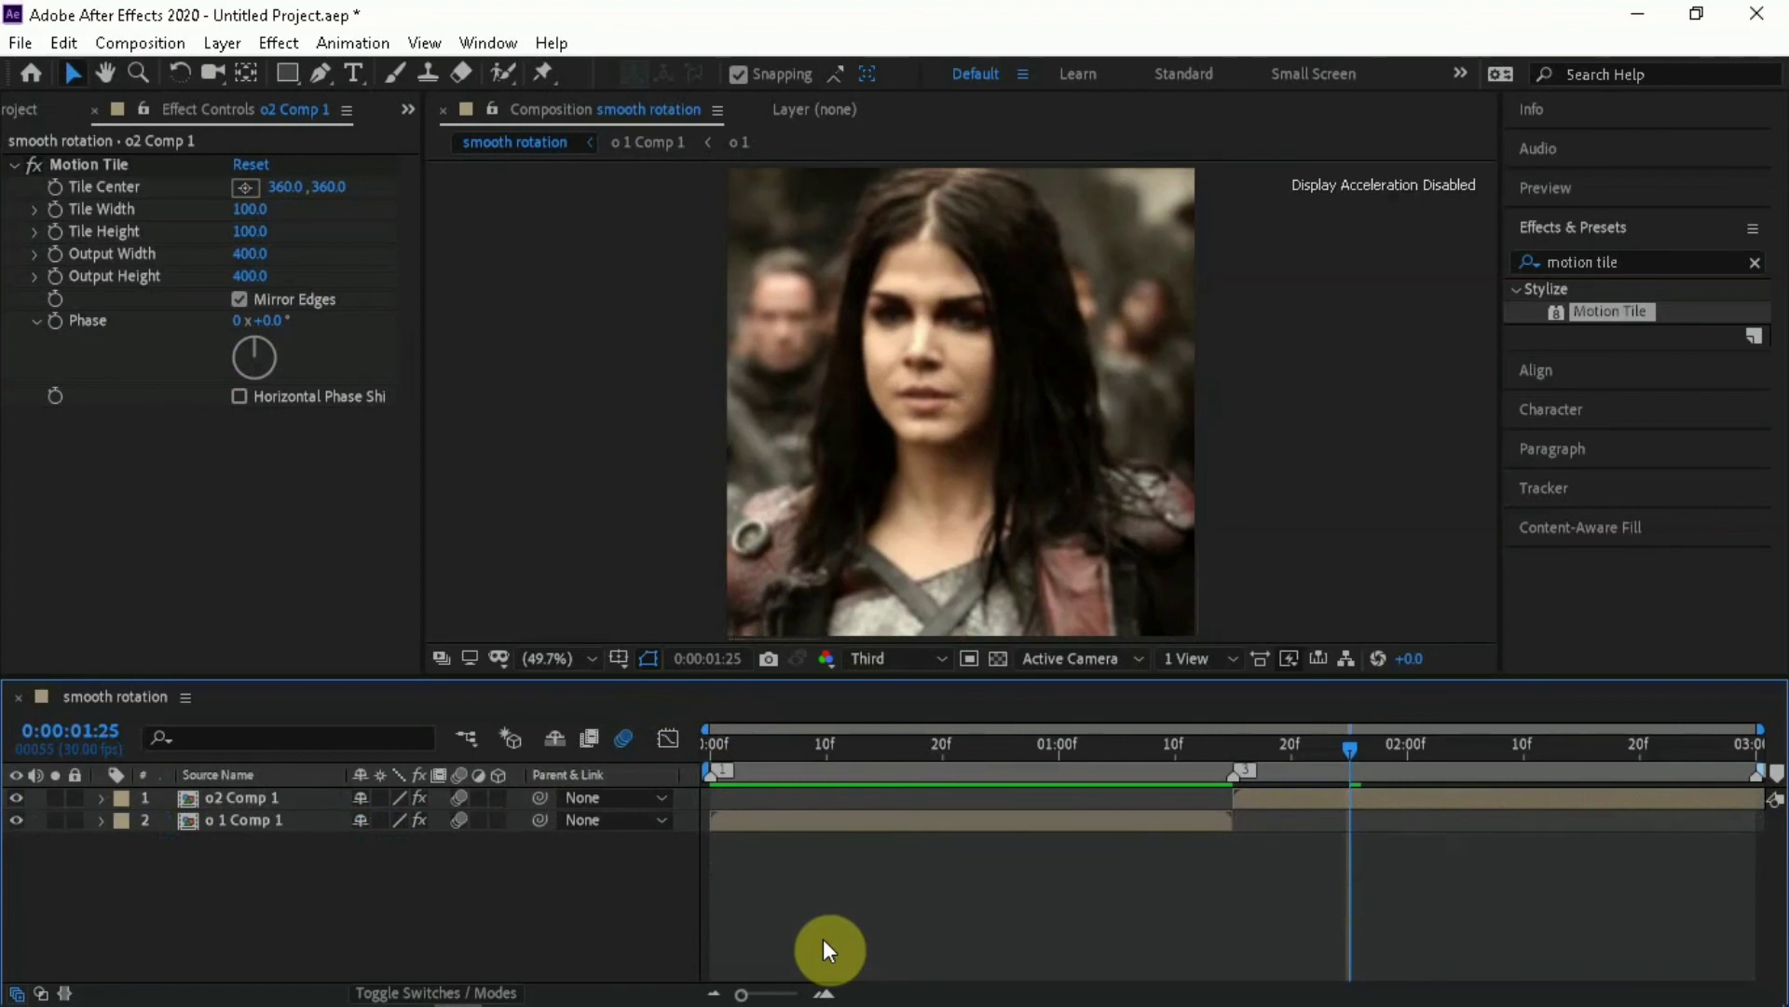
key("space")
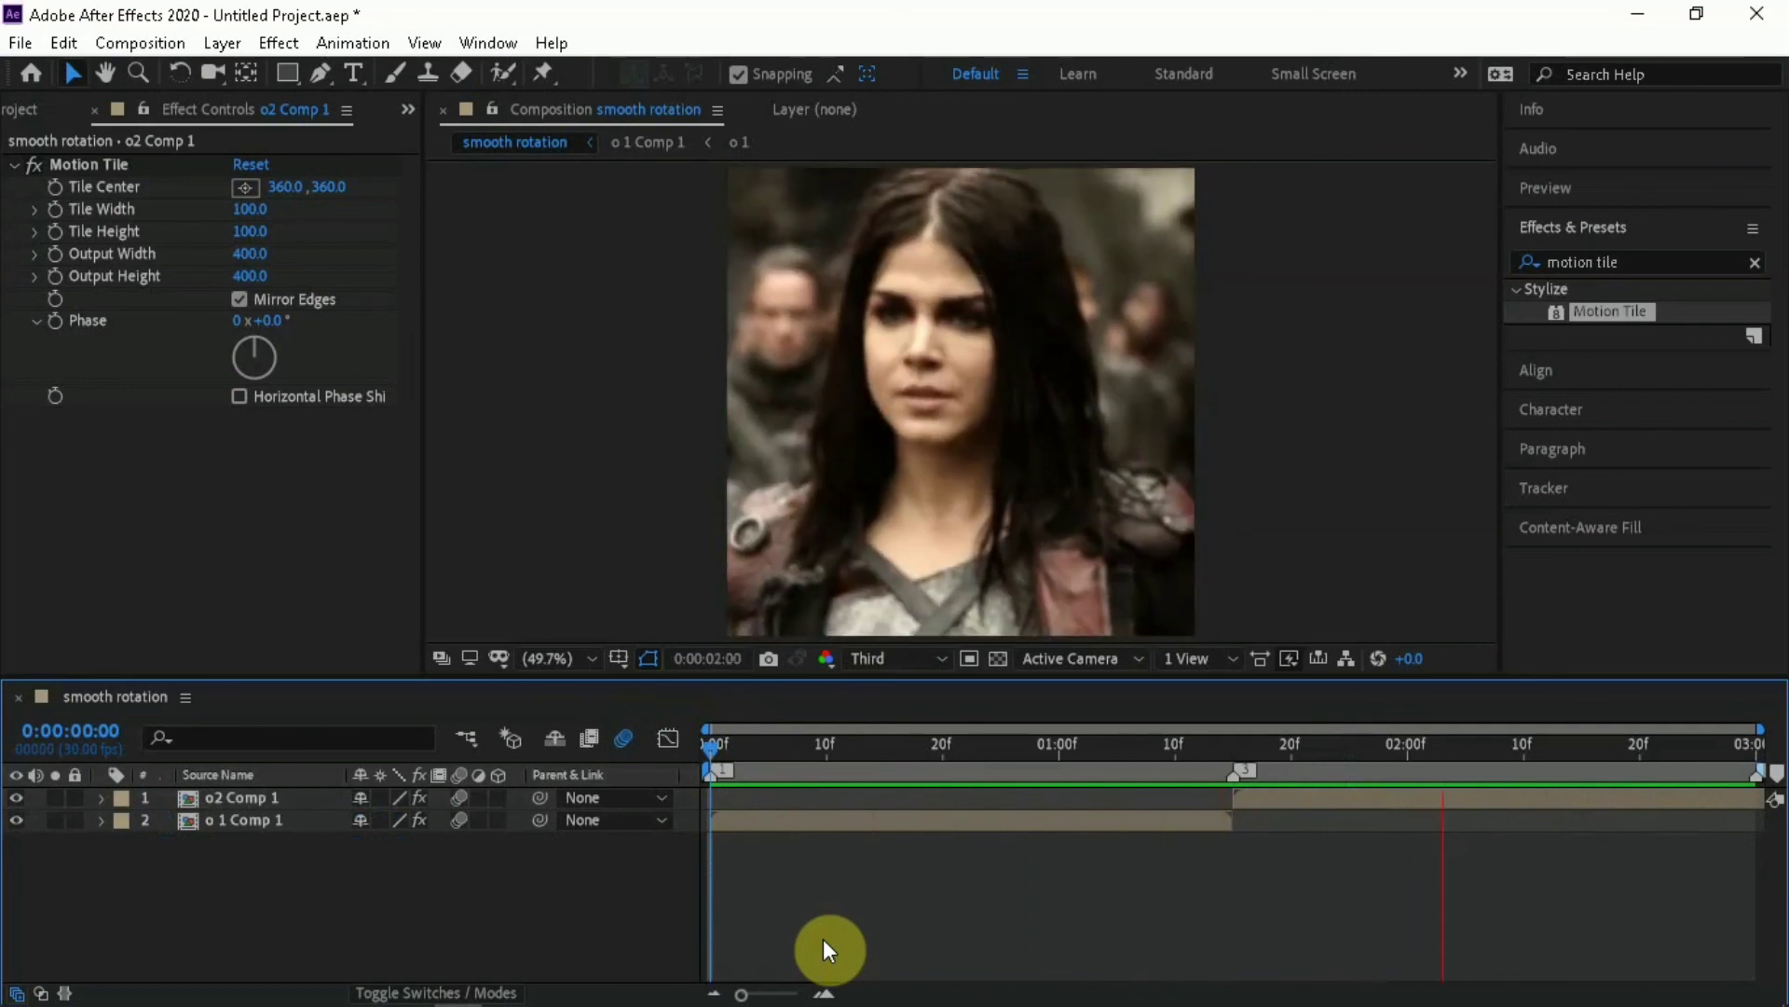
key("space")
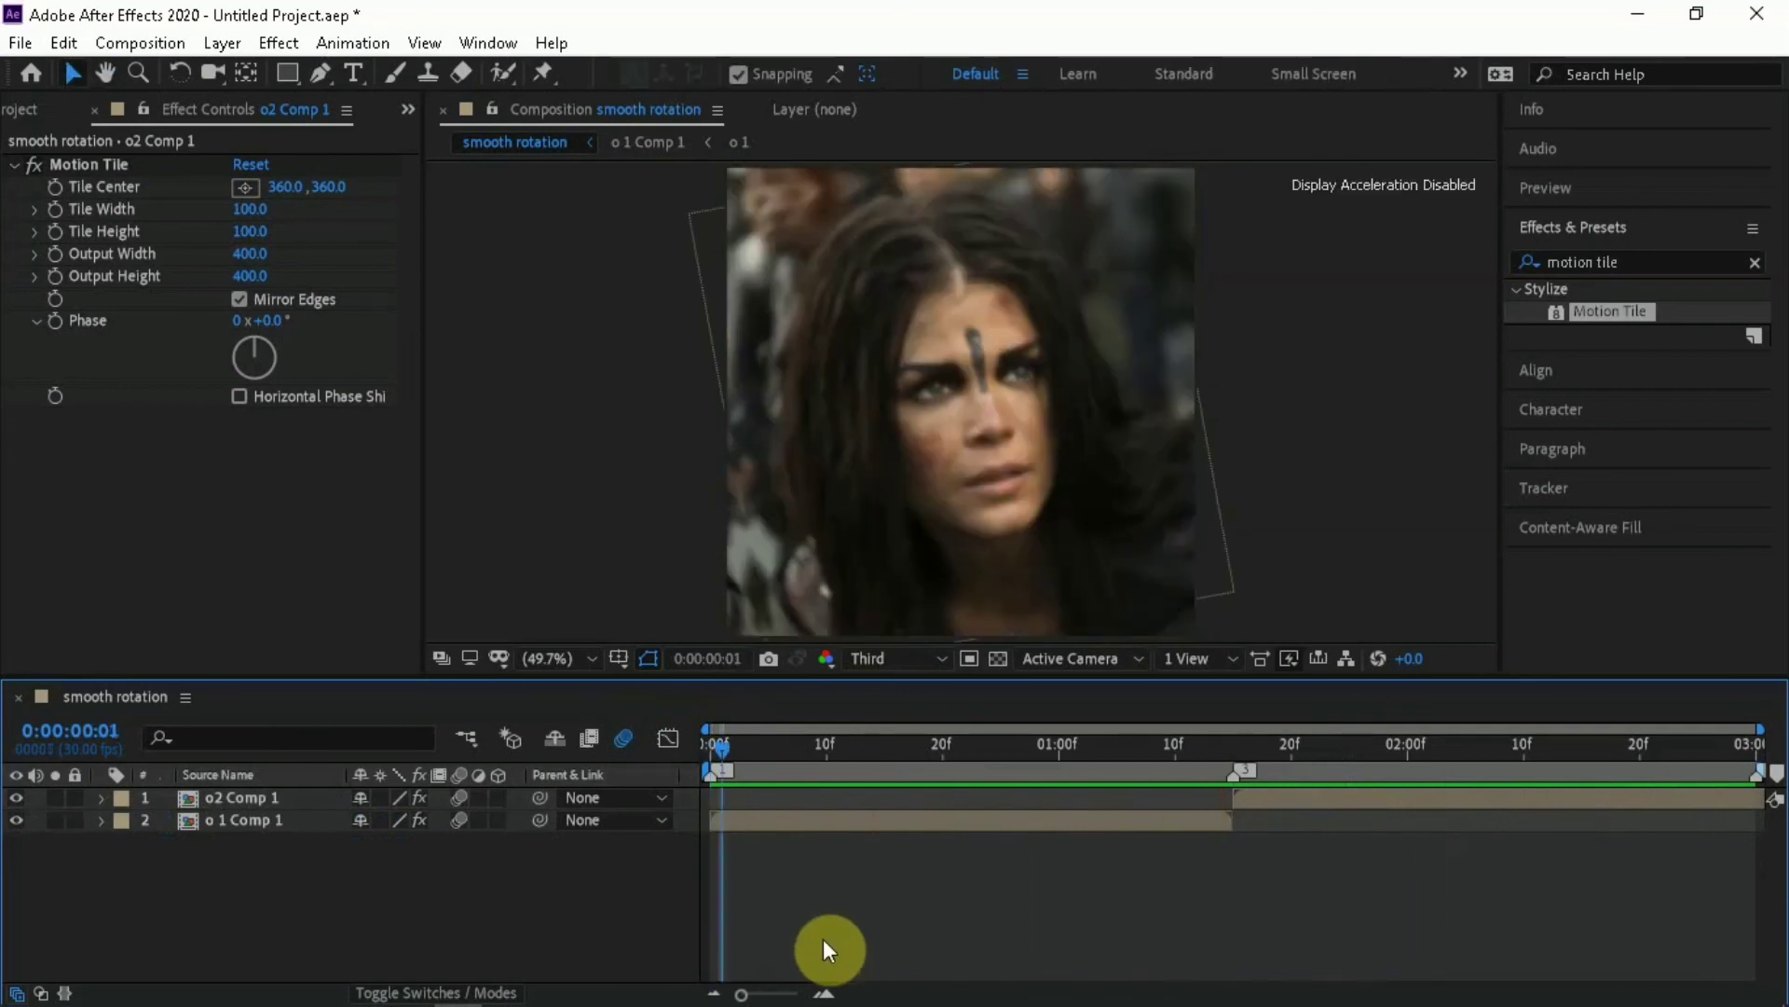
Save the project as rotation tut in the Downloads folder and play the finished transition
key("ctrl+s")
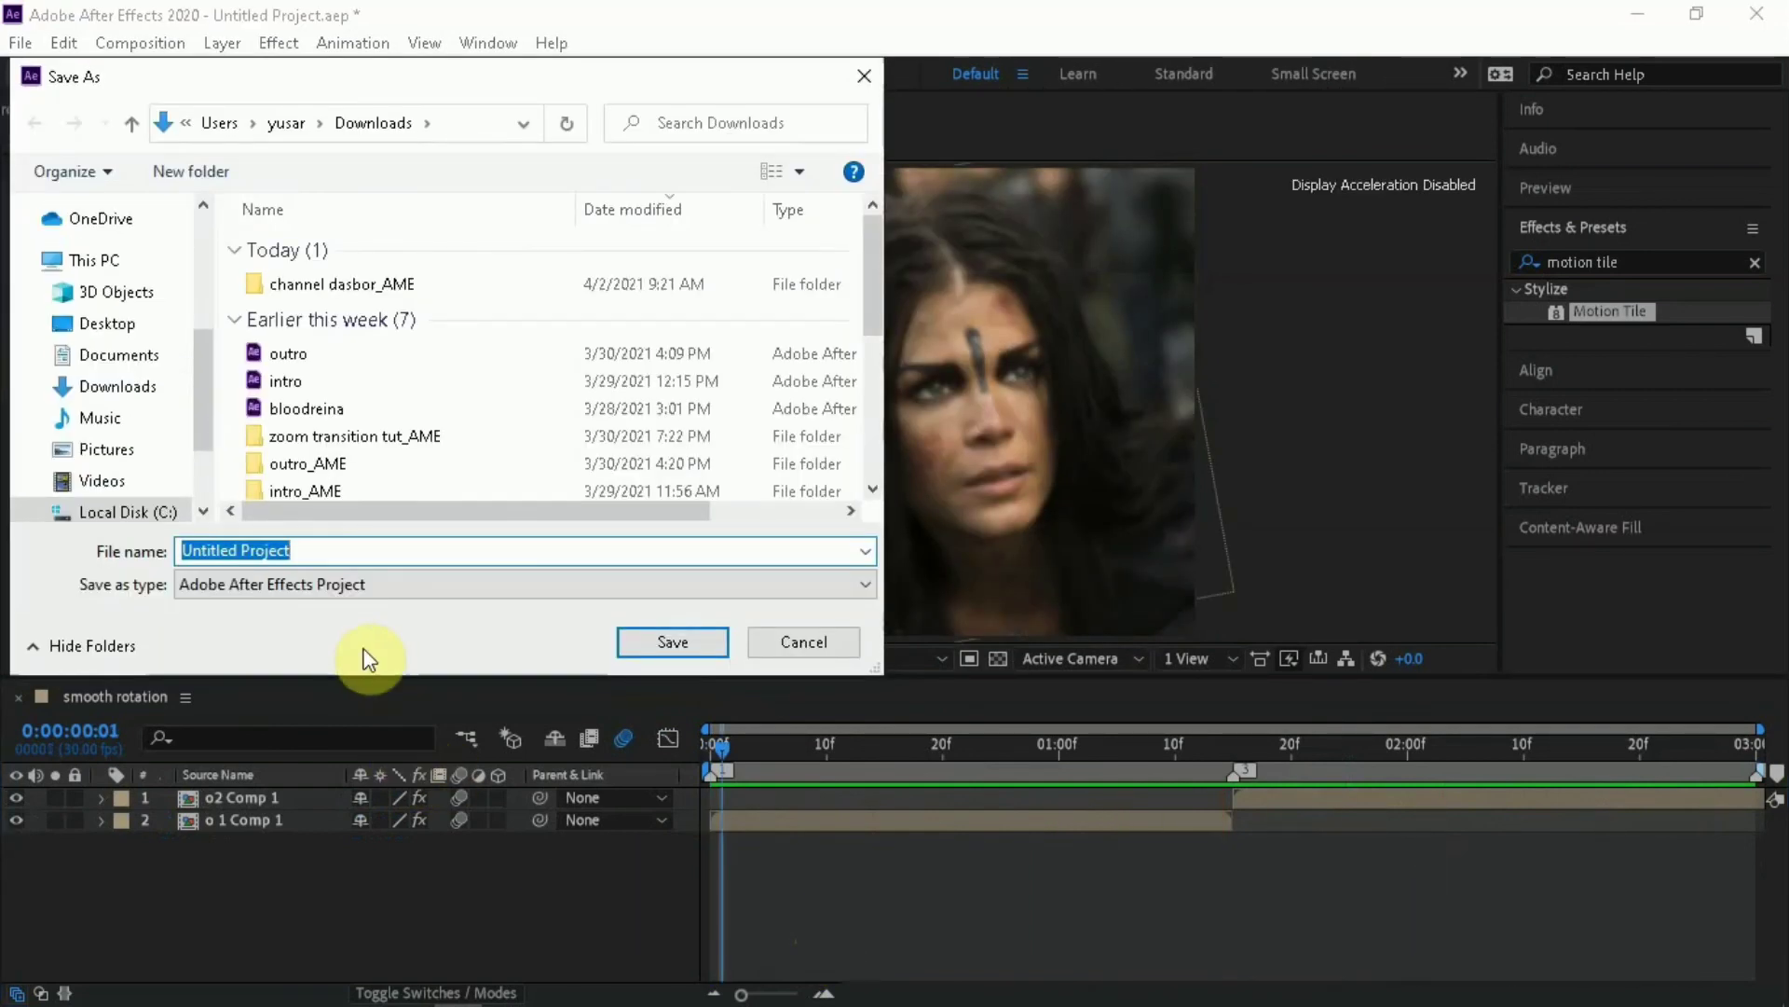
type("rotation tut")
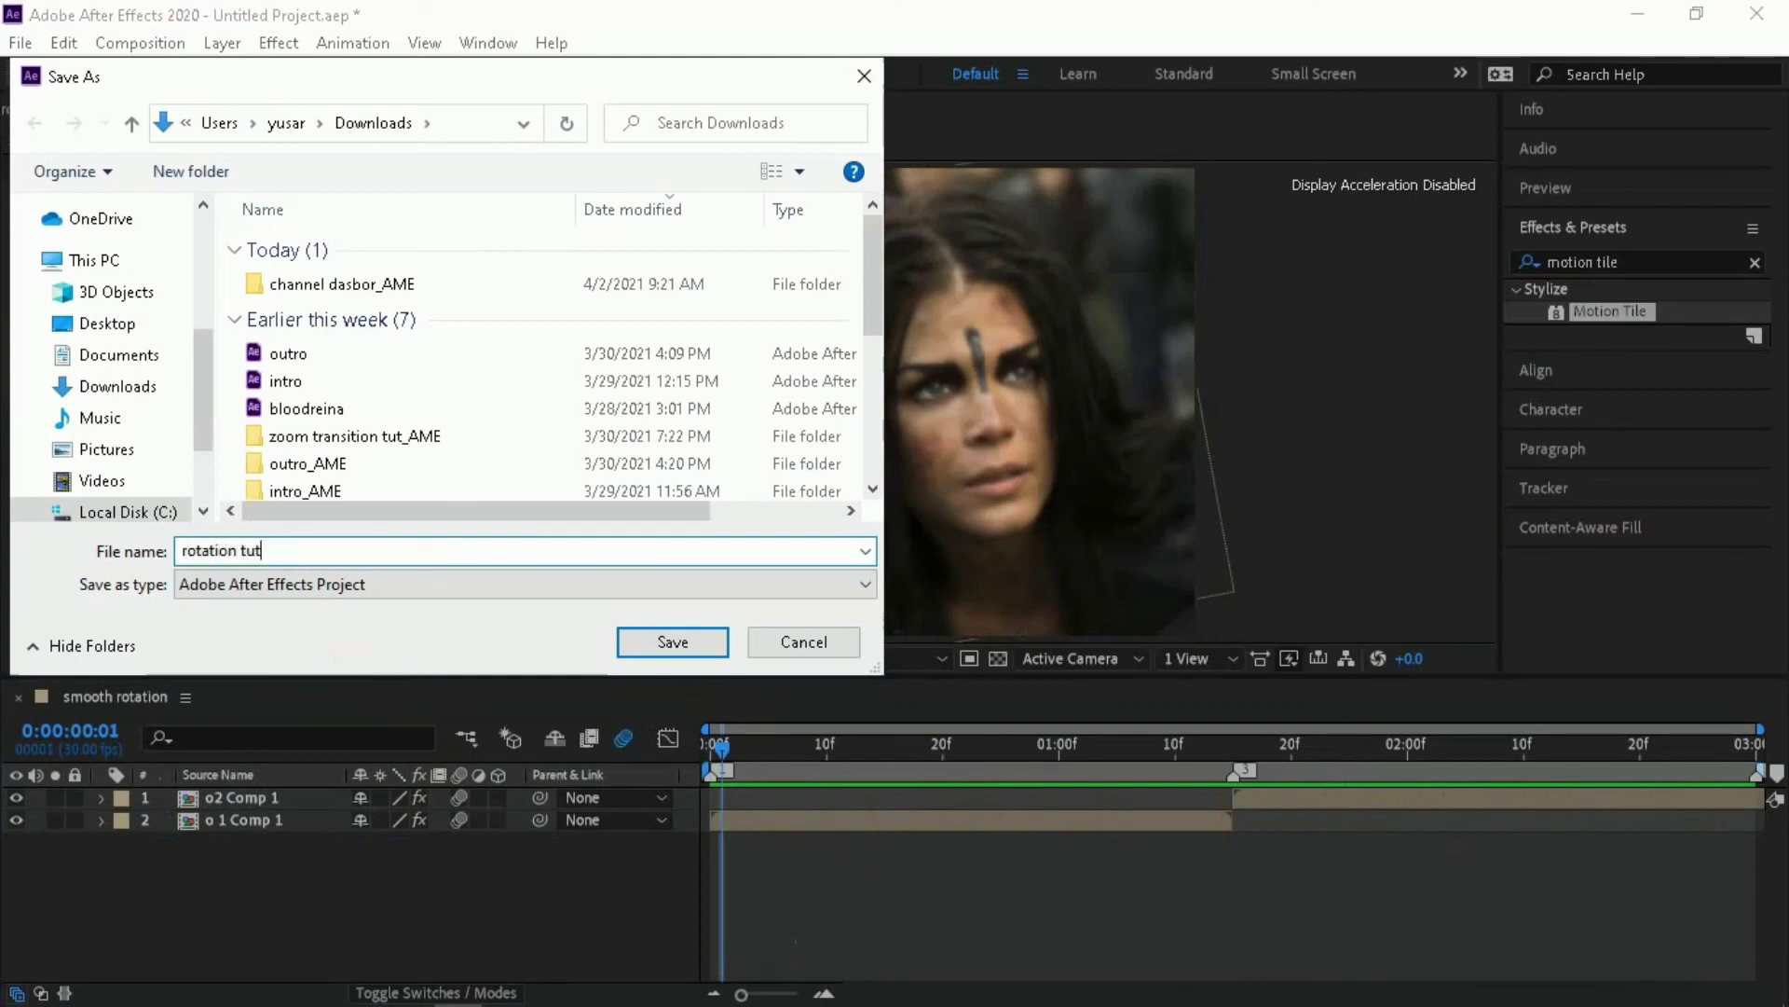
left_click(658, 643)
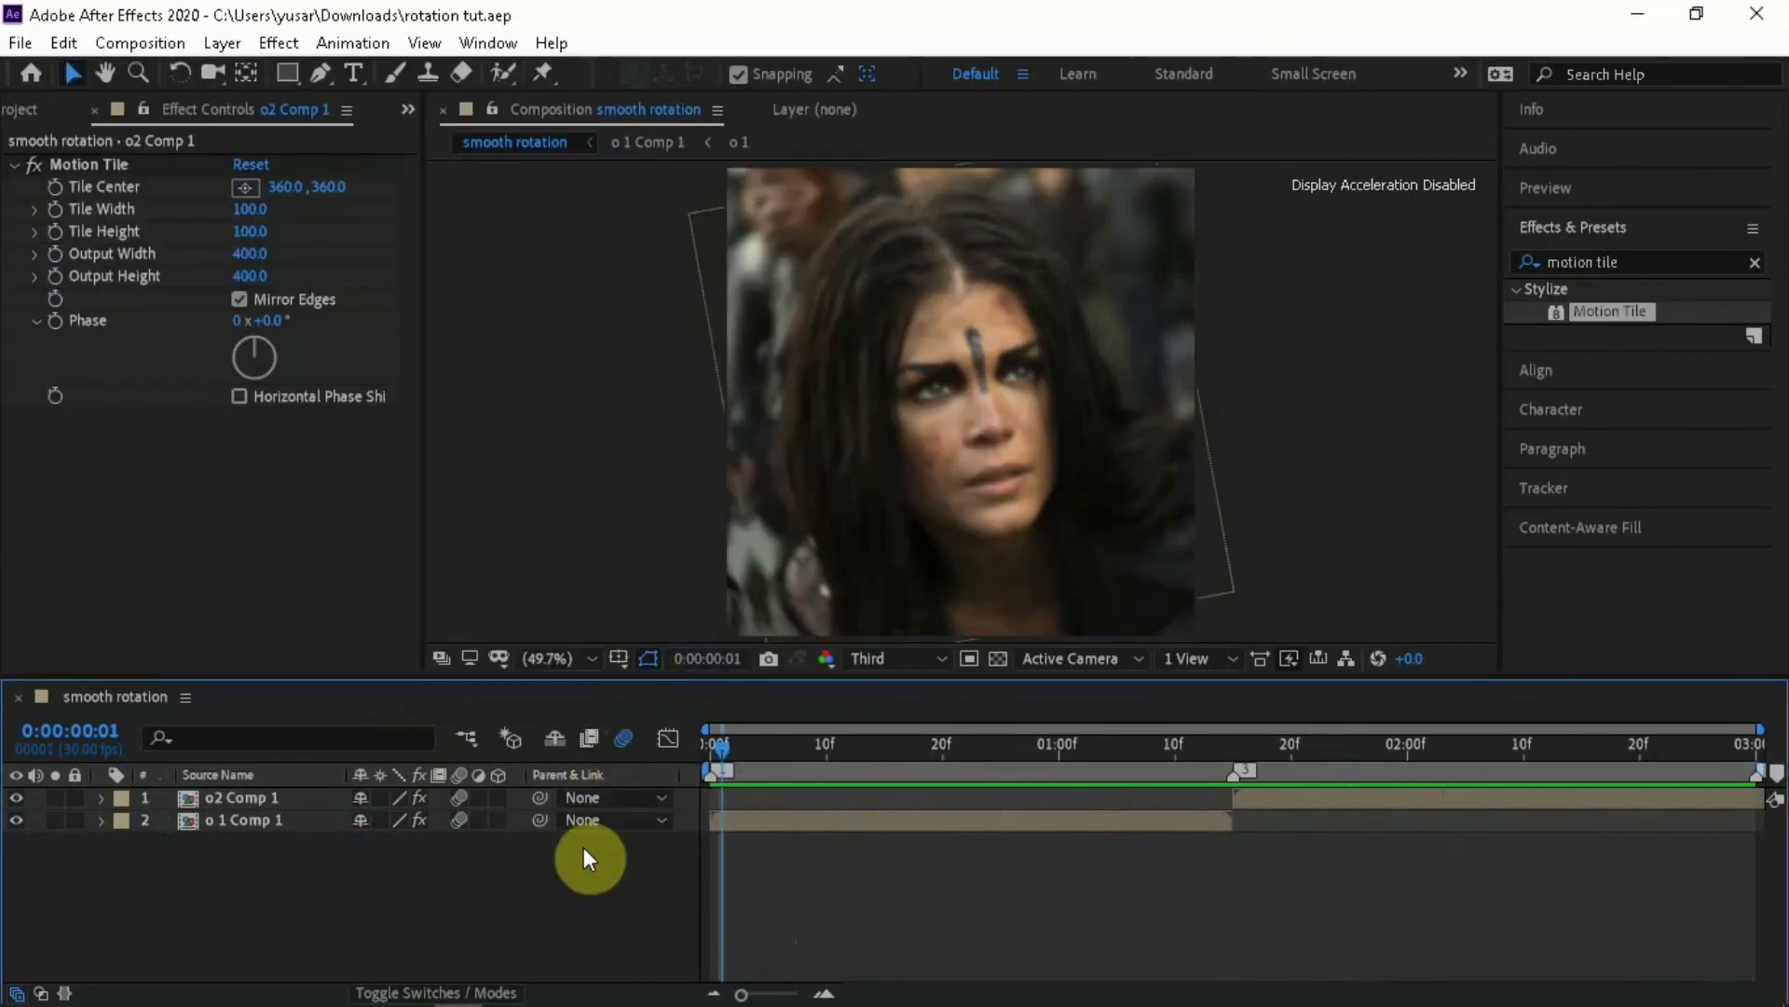
key("space")
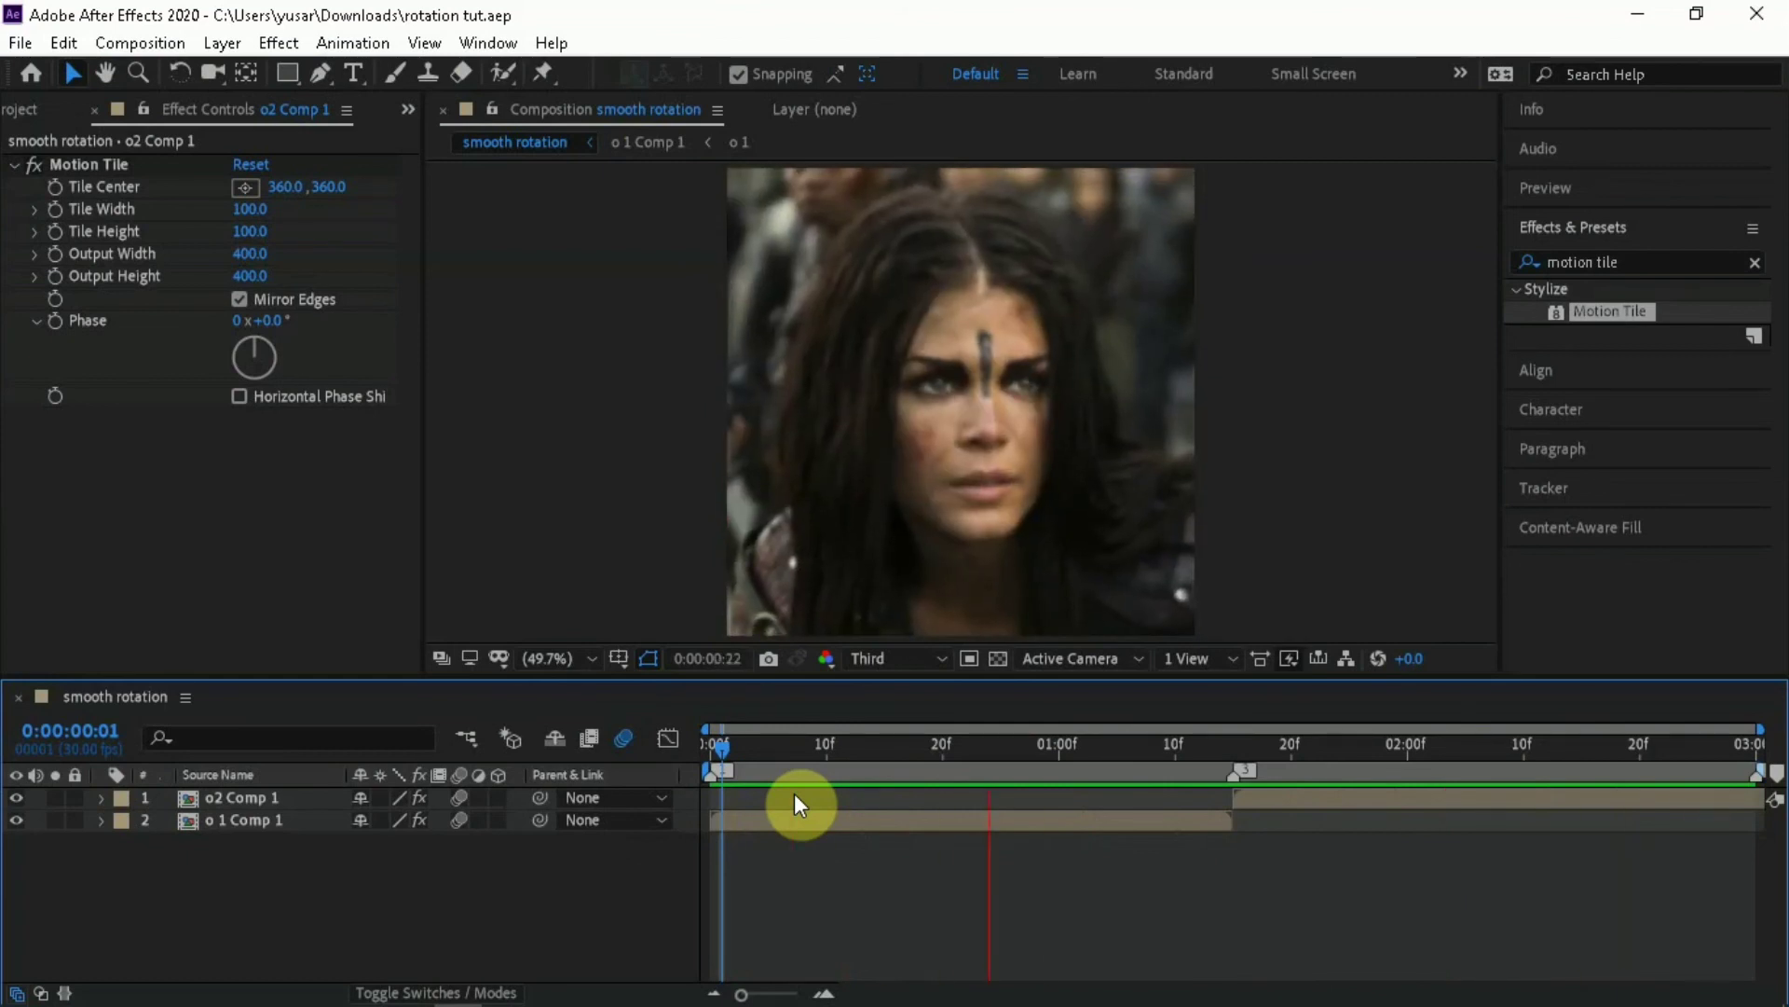
key("space")
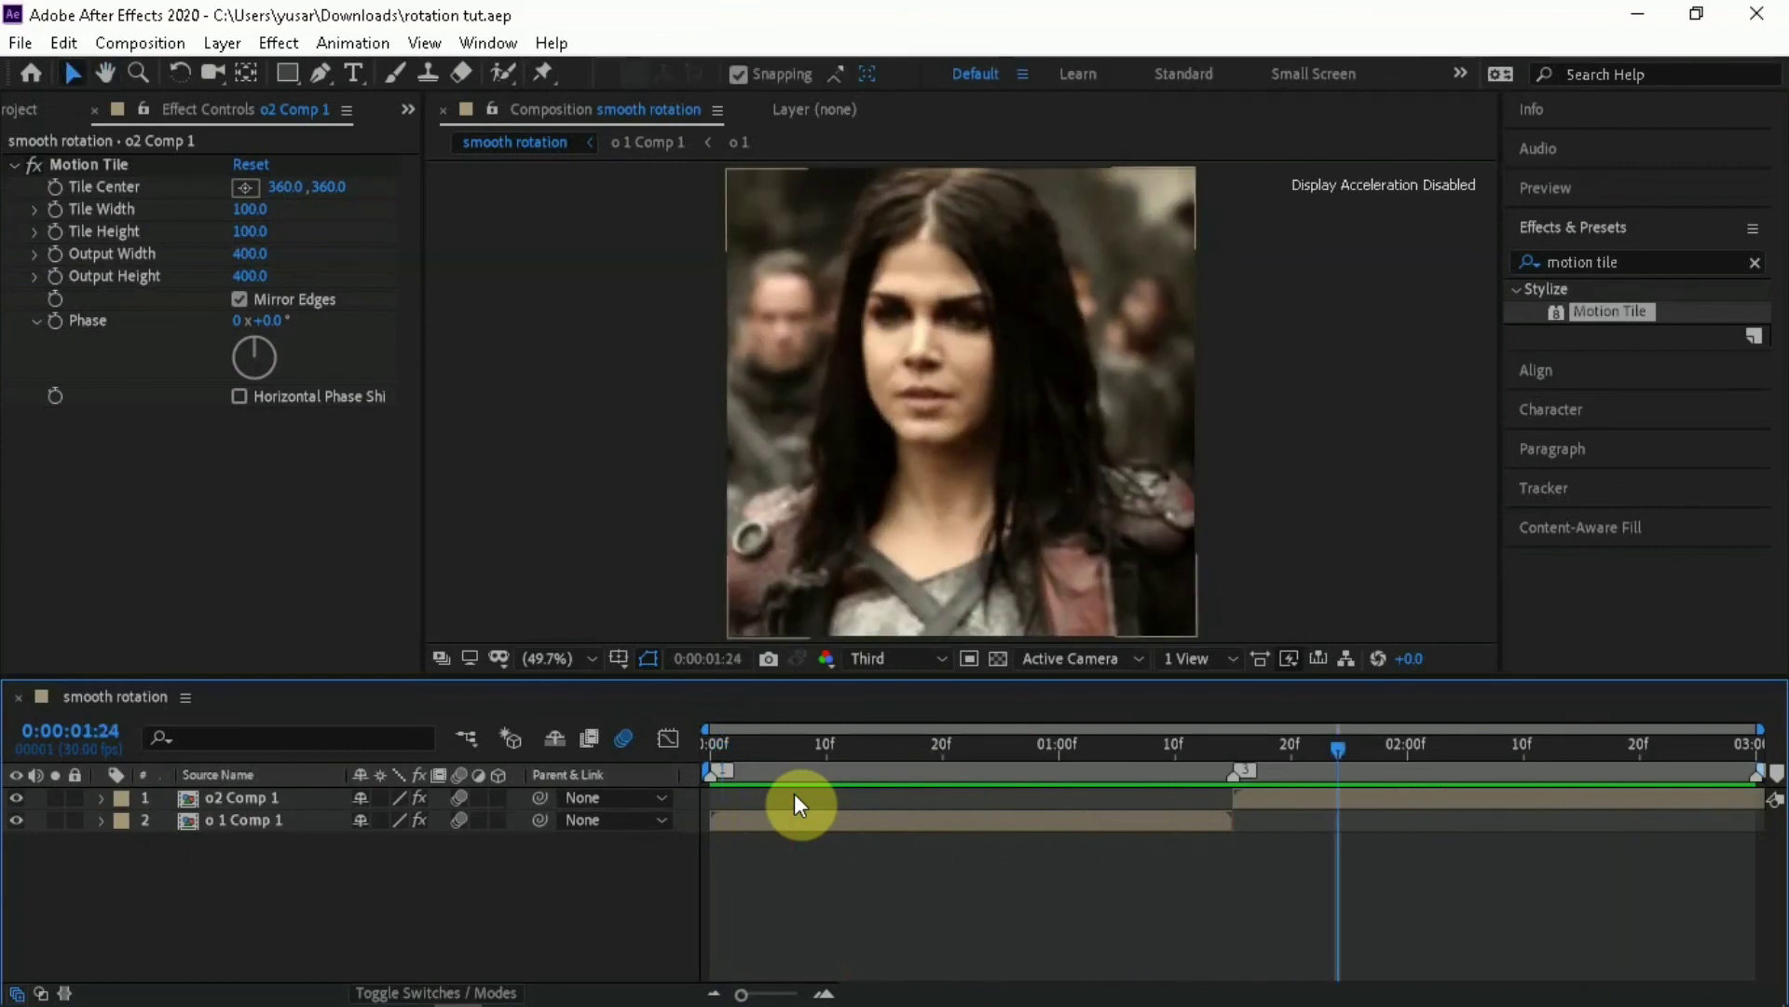